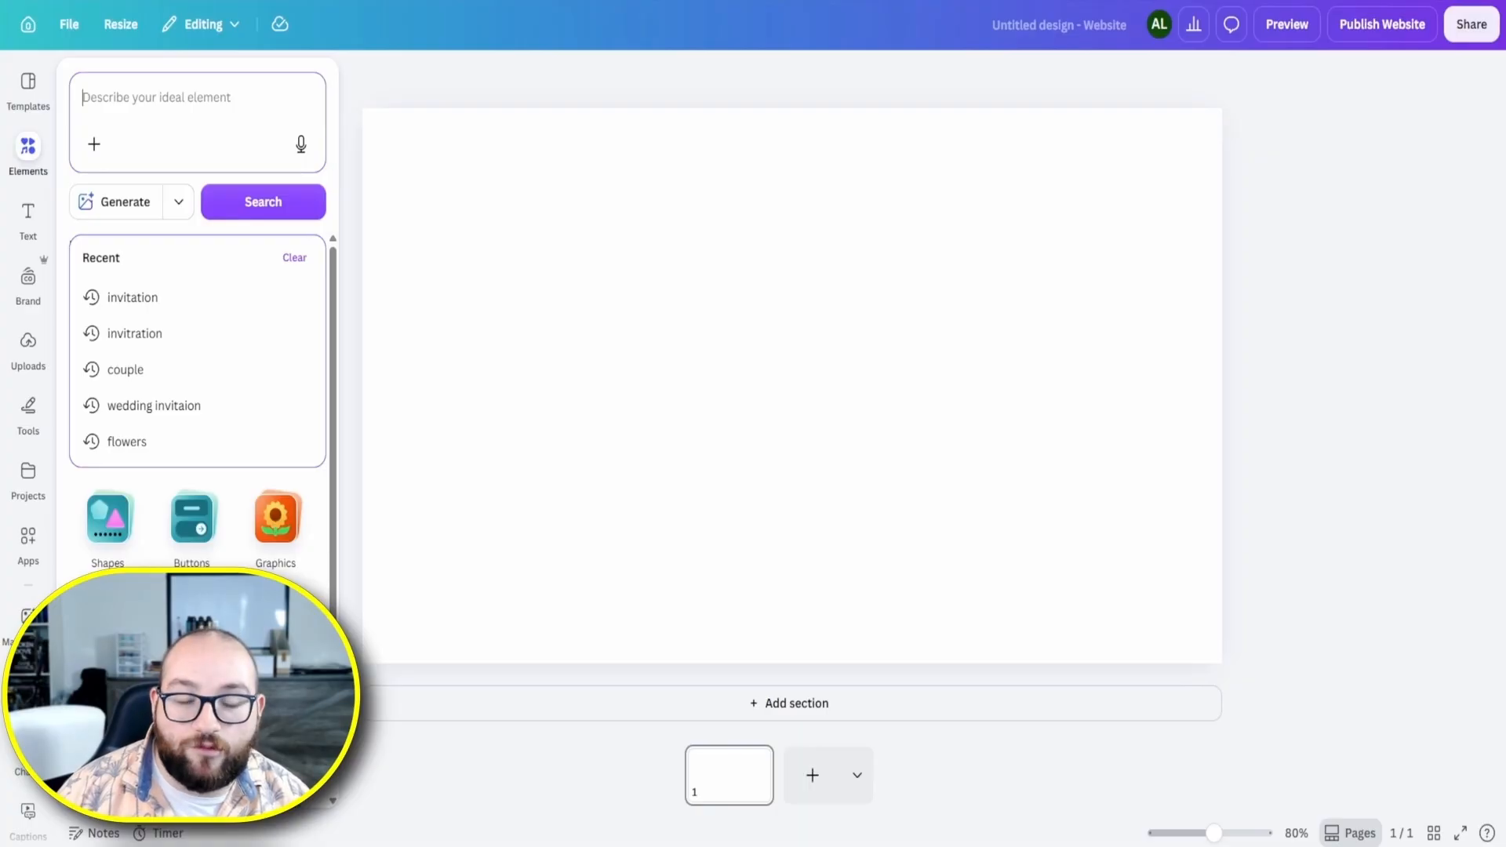
Search the elements library for "flowers" and narrow the results to videos
{"action": "key", "text": "Escape"}
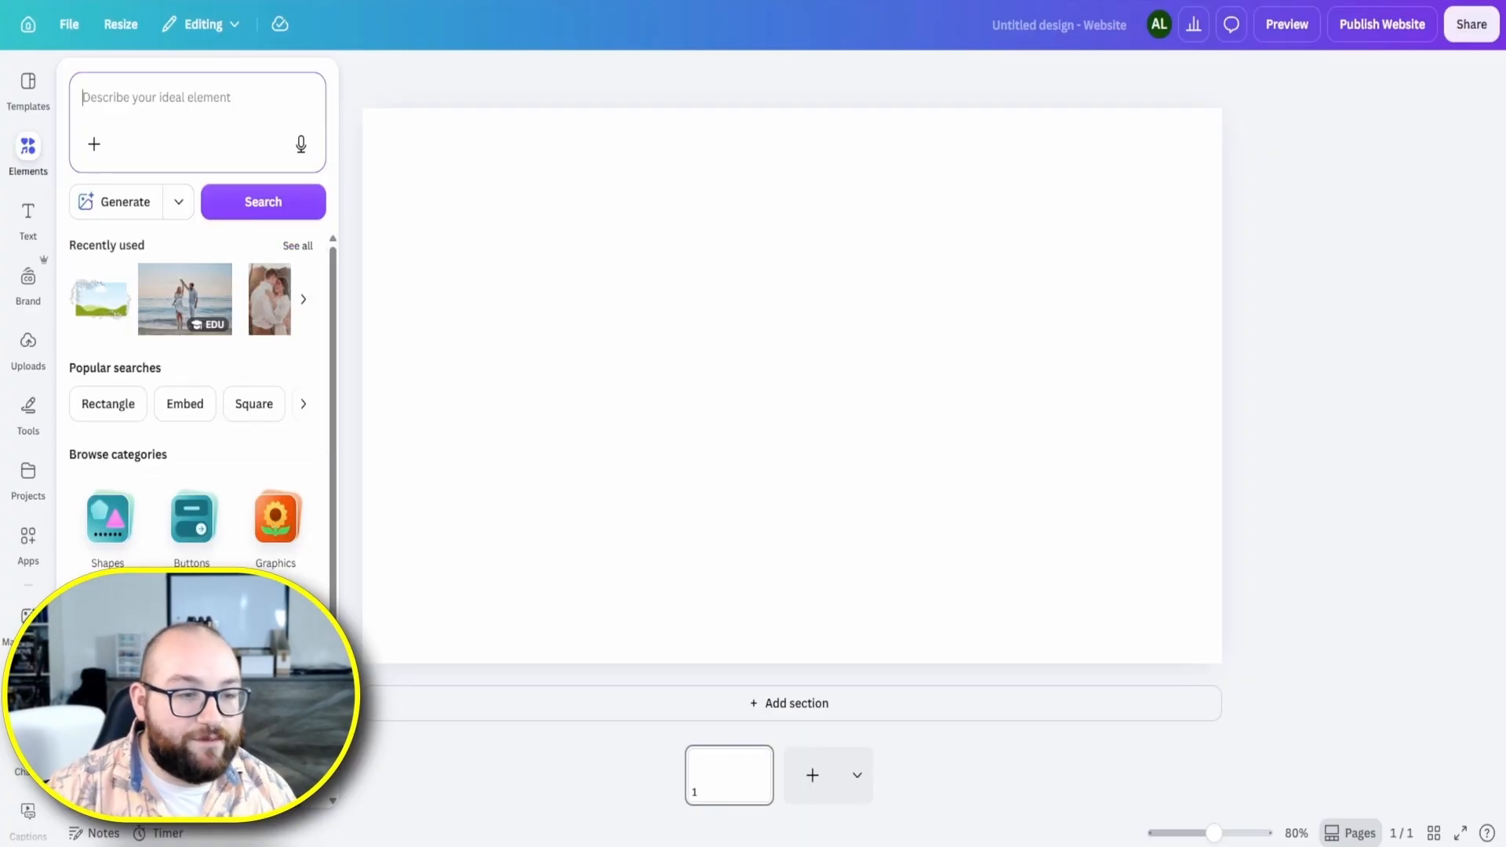
{"action": "type", "text": "flowers"}
{"action": "key", "text": "Return"}
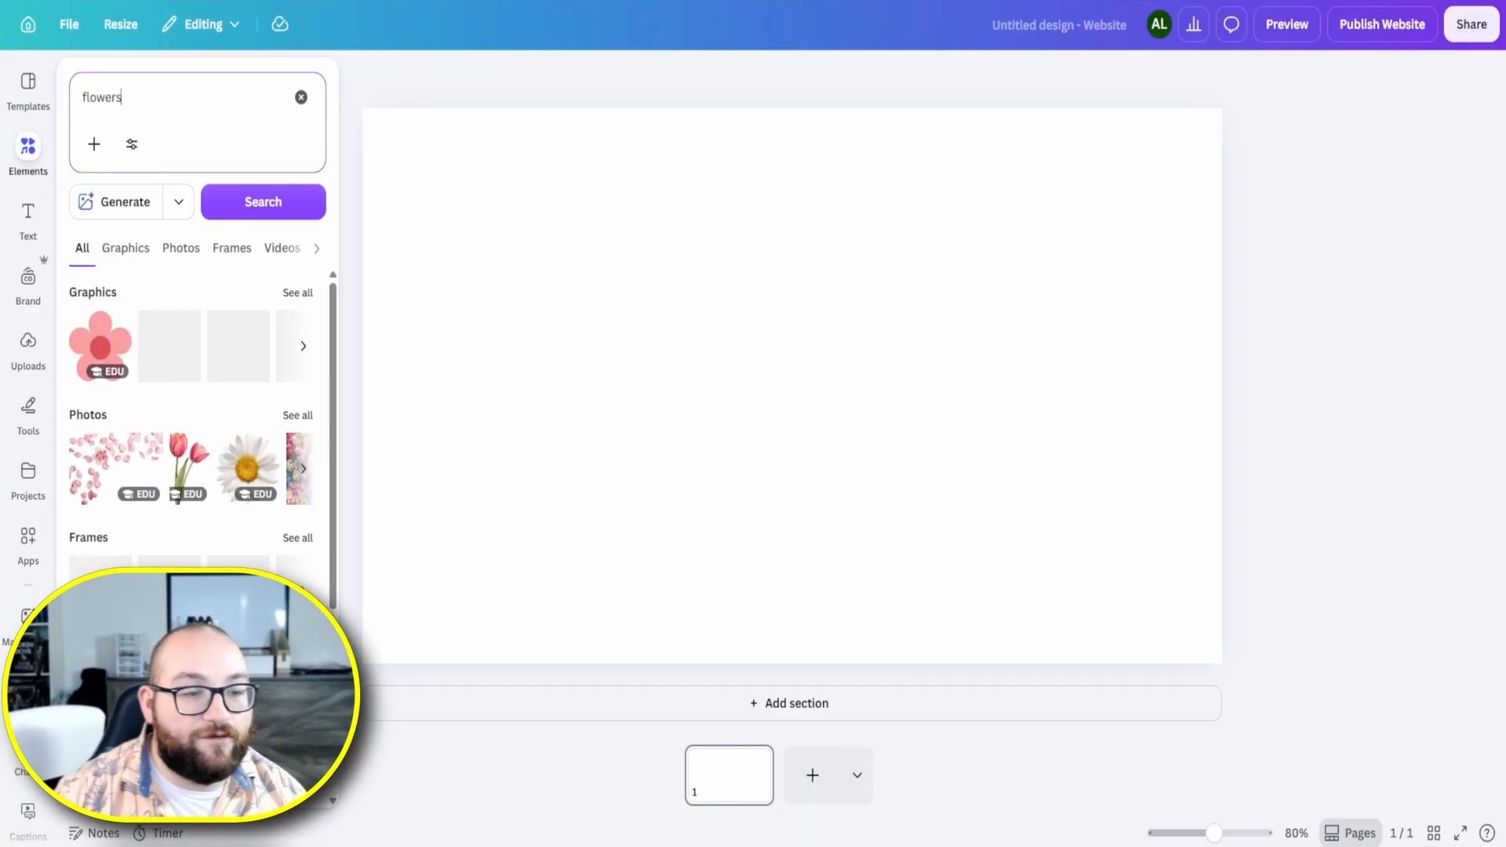
{"action": "left_click", "coordinate": [180, 248]}
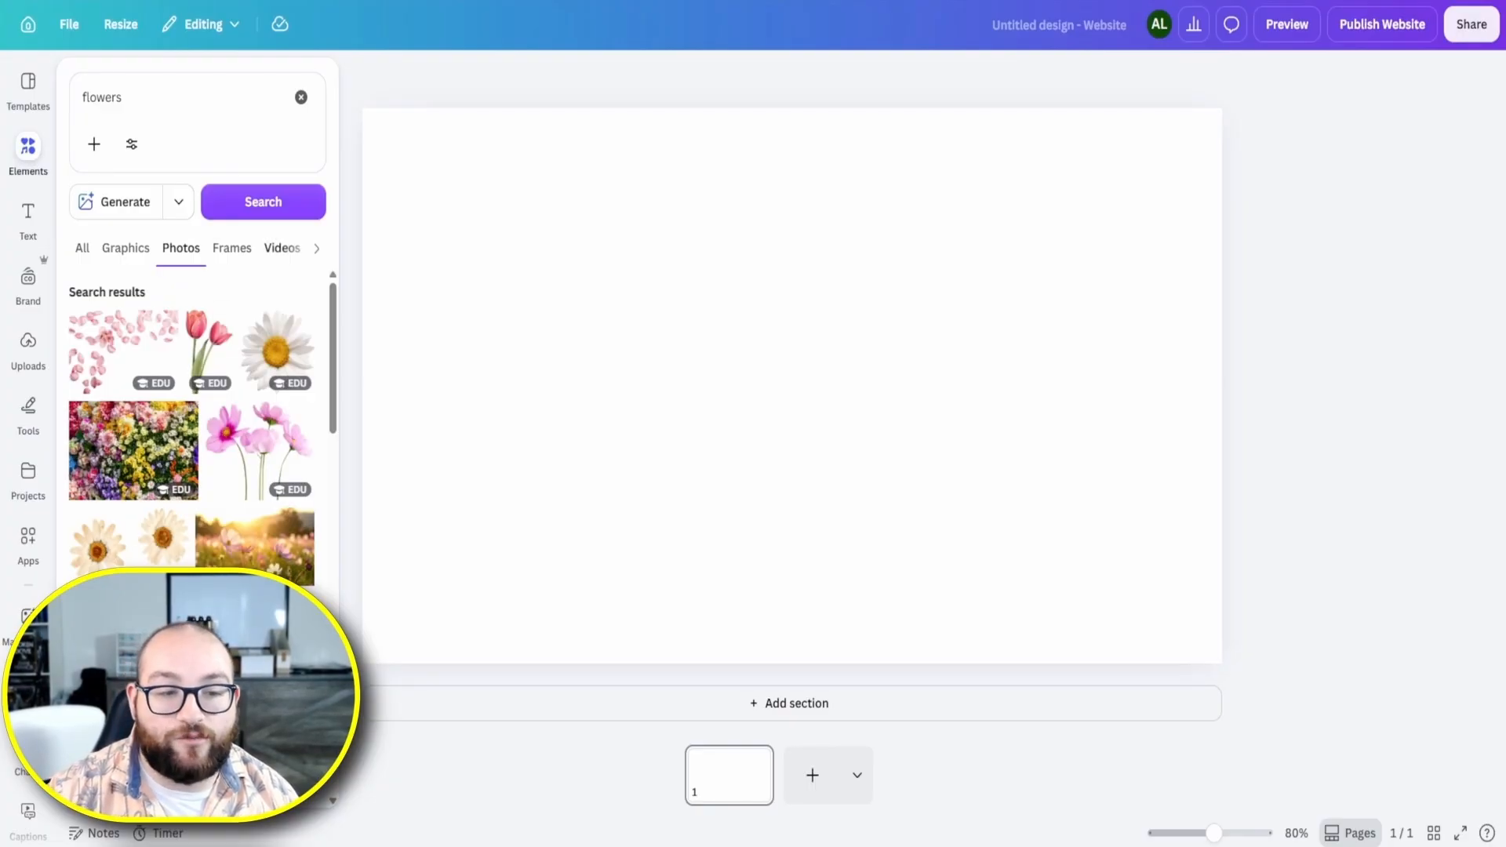
{"action": "left_click", "coordinate": [281, 248]}
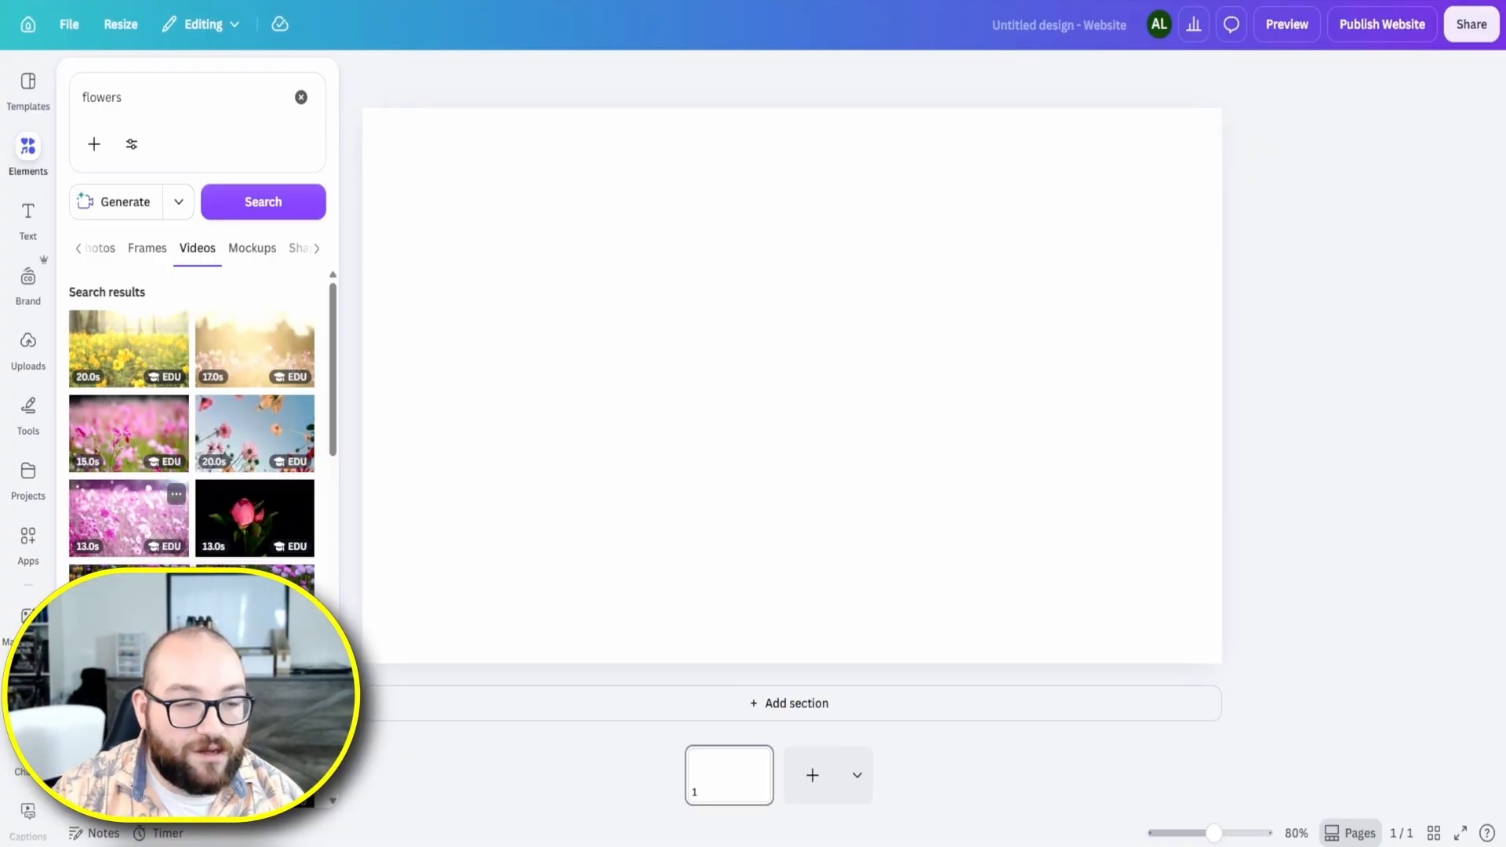
Insert the video of pink, purple and yellow flowers and set it as the page background
{"action": "left_click", "coordinate": [259, 574]}
{"action": "right_click", "coordinate": [784, 370]}
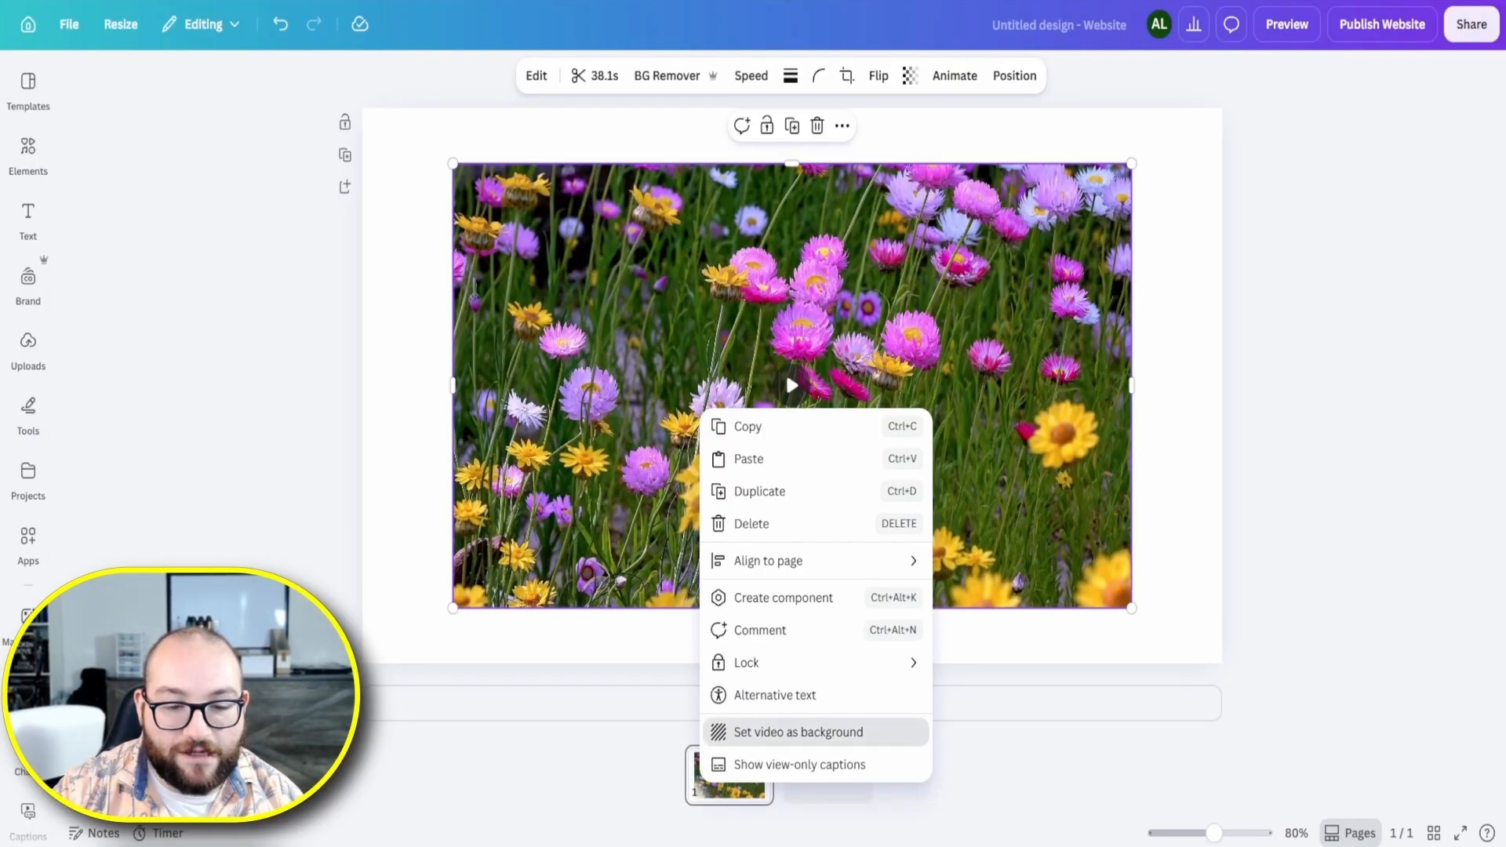
{"action": "left_click", "coordinate": [798, 732]}
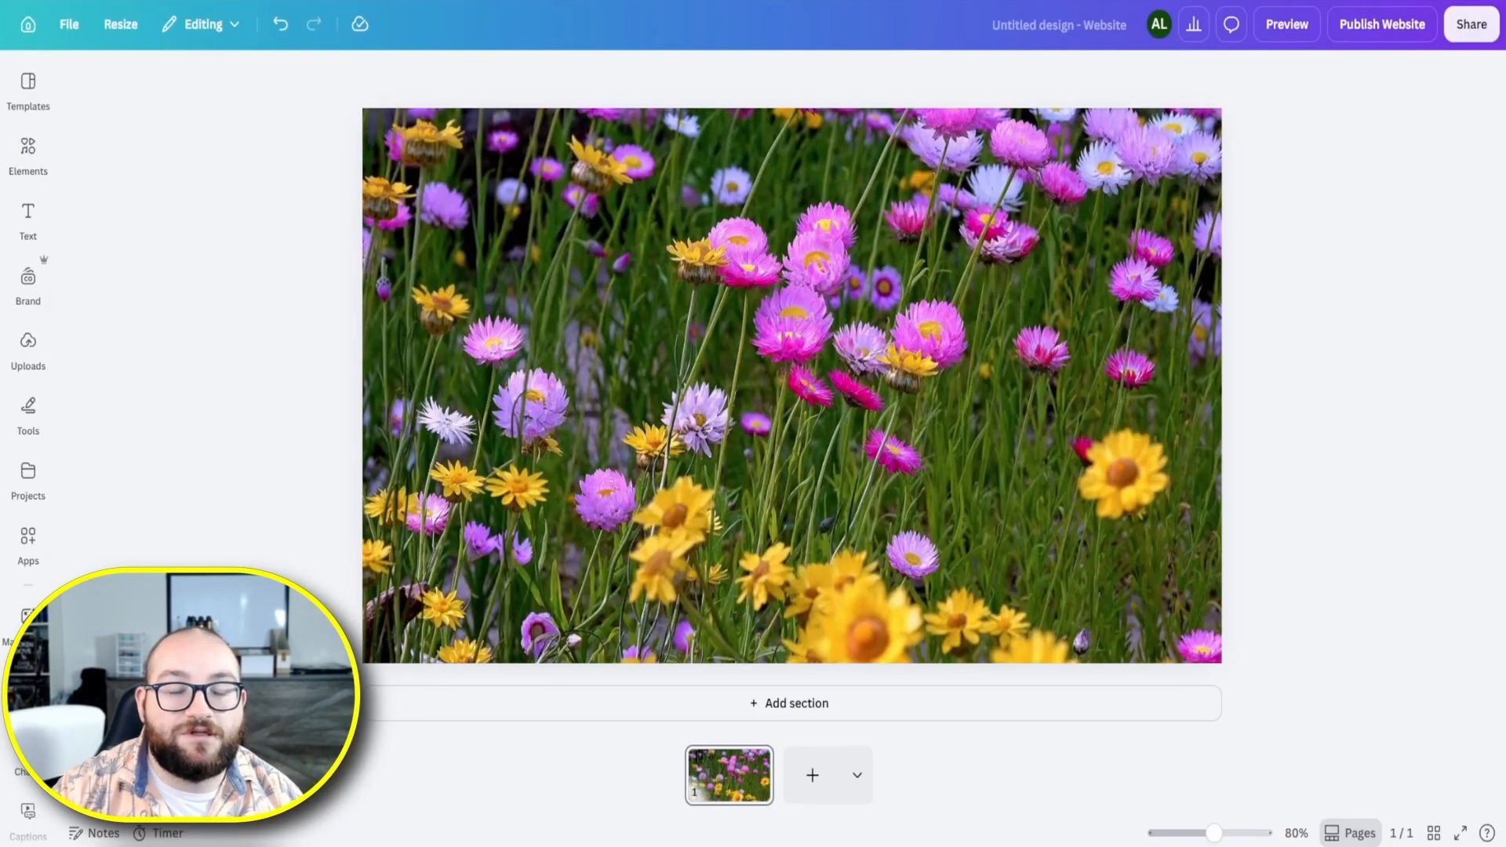
Search the elements for "envelope" and place the plain beige envelope photo in the middle of the page
{"action": "left_click", "coordinate": [27, 155]}
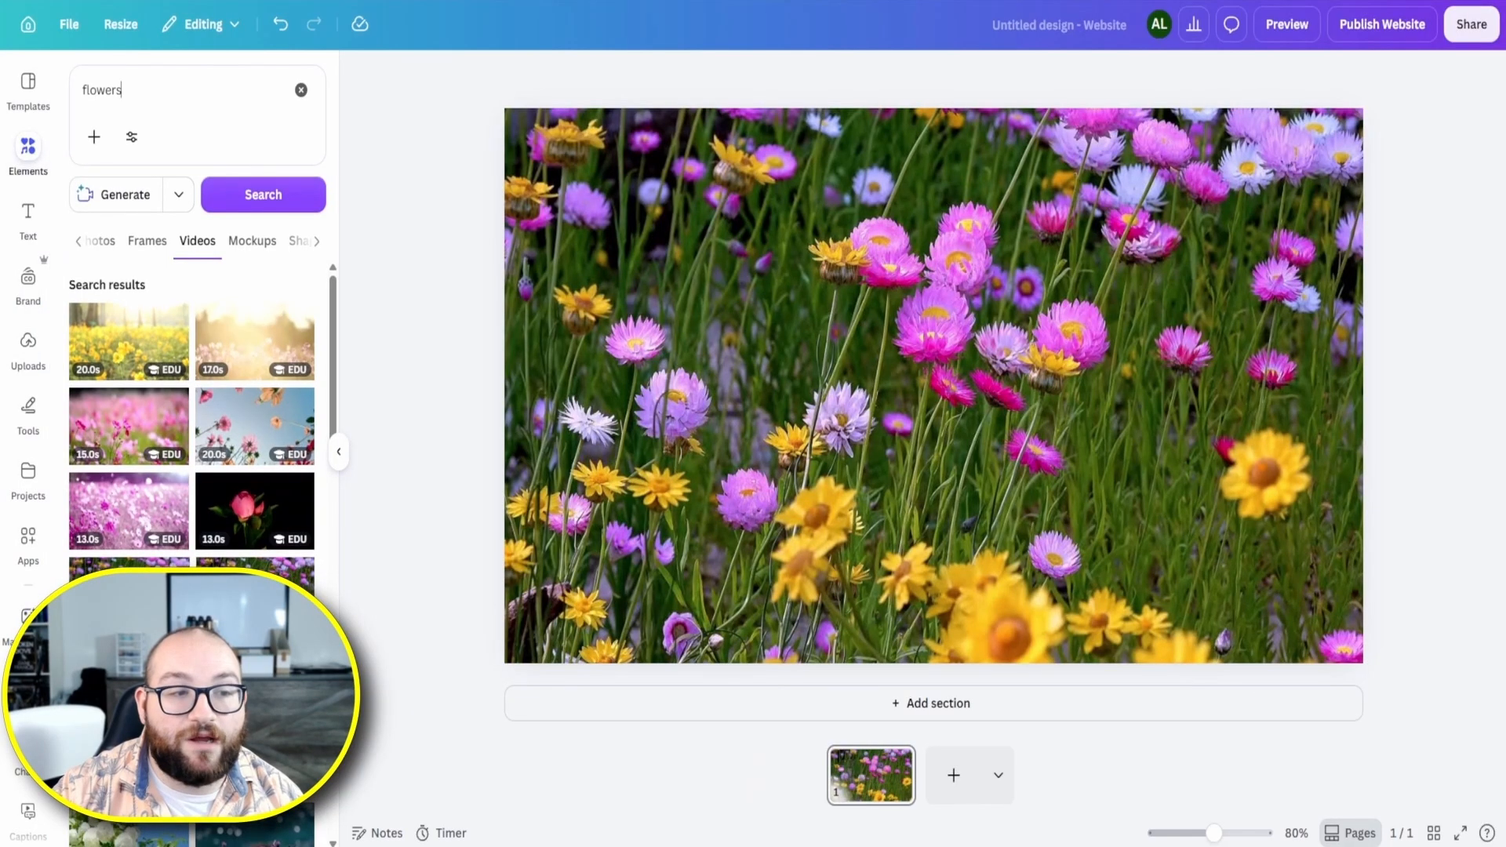
{"action": "double_click", "coordinate": [101, 89]}
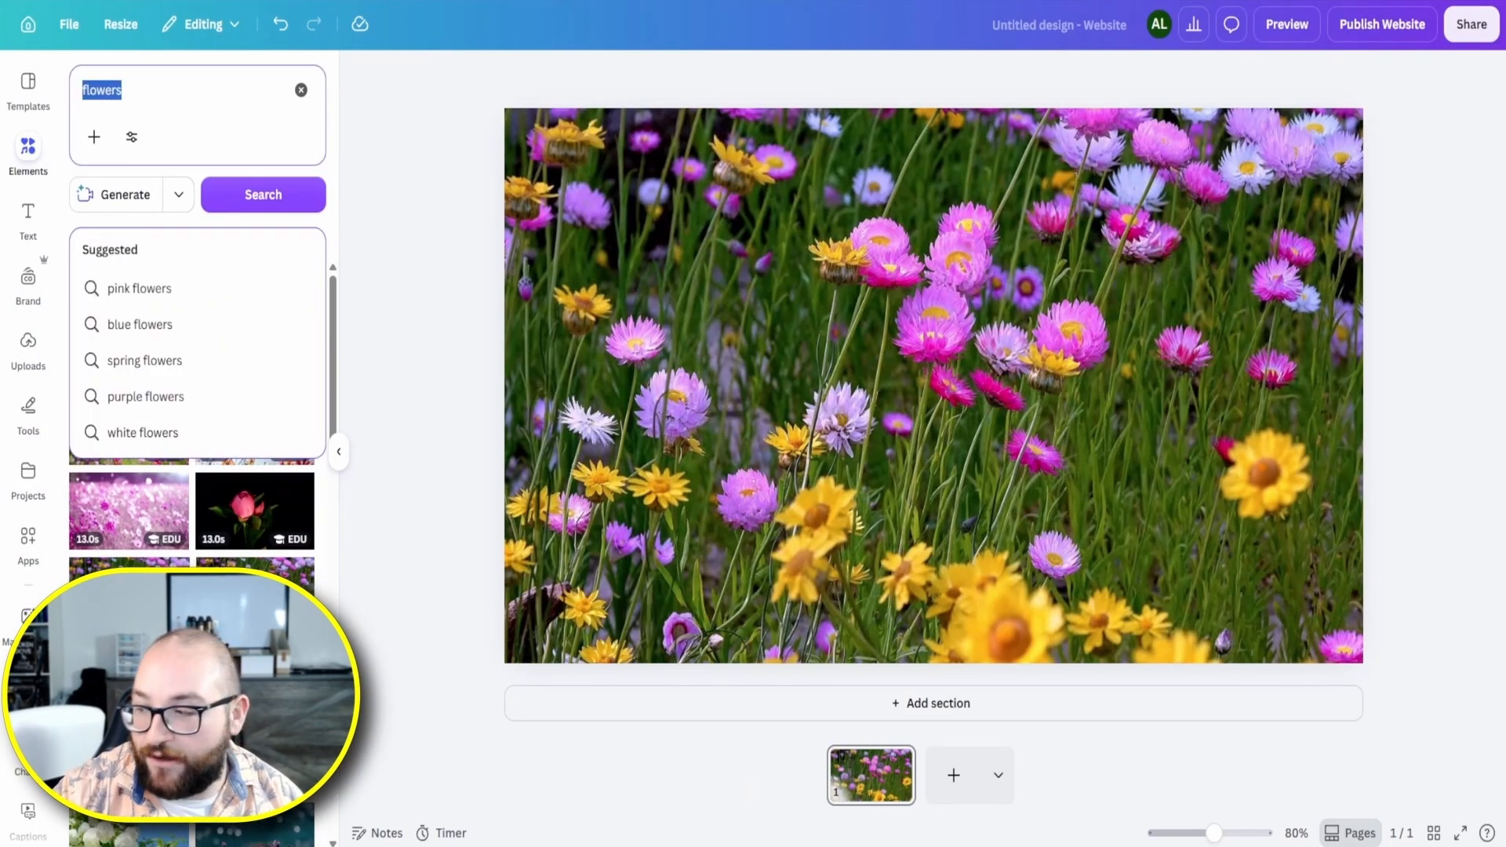
{"action": "type", "text": "envelope"}
{"action": "key", "text": "Return"}
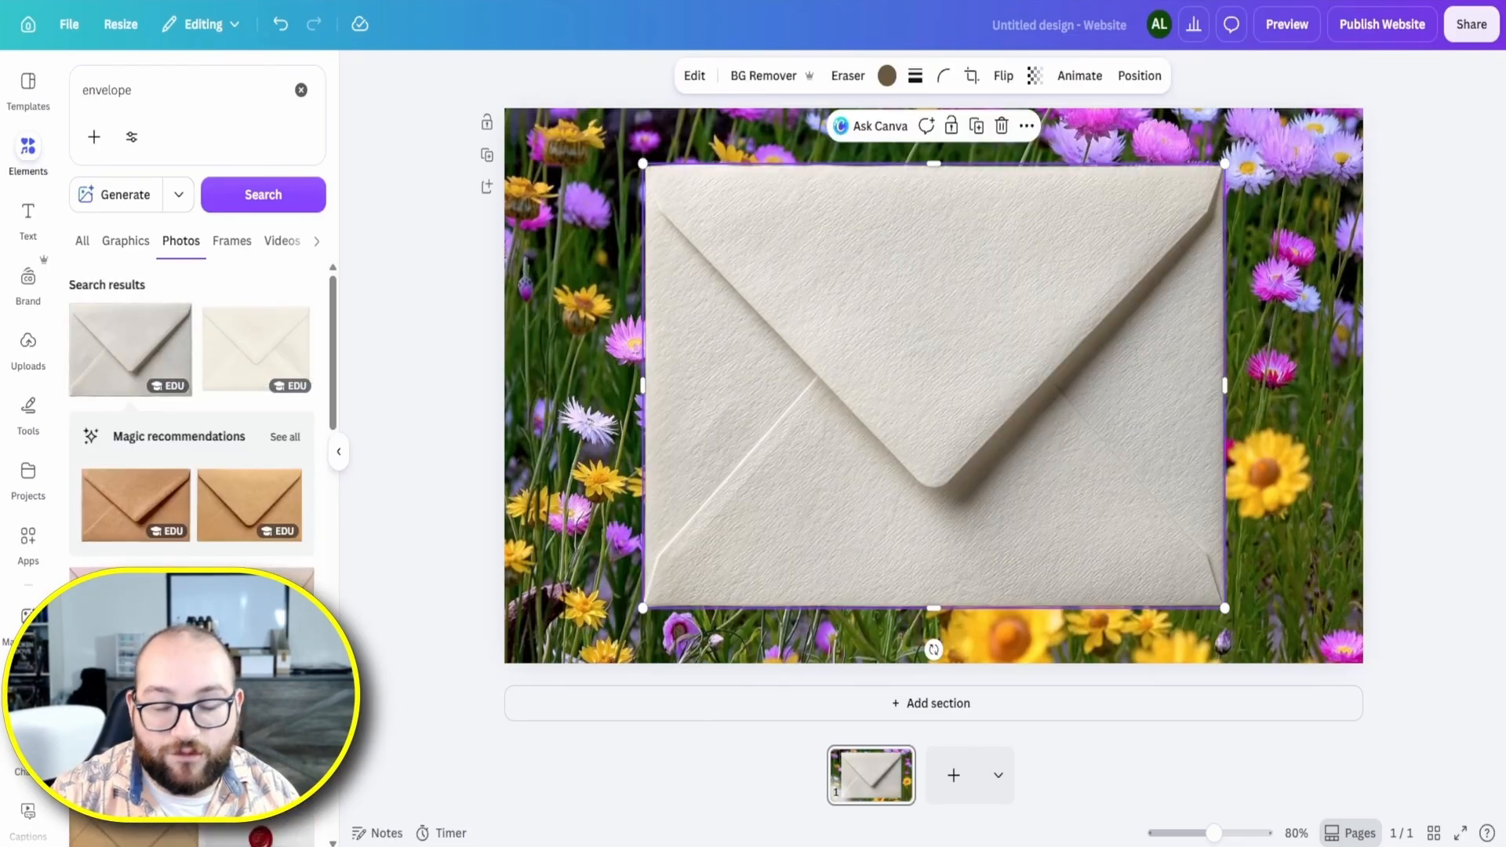
{"action": "double_click", "coordinate": [107, 90]}
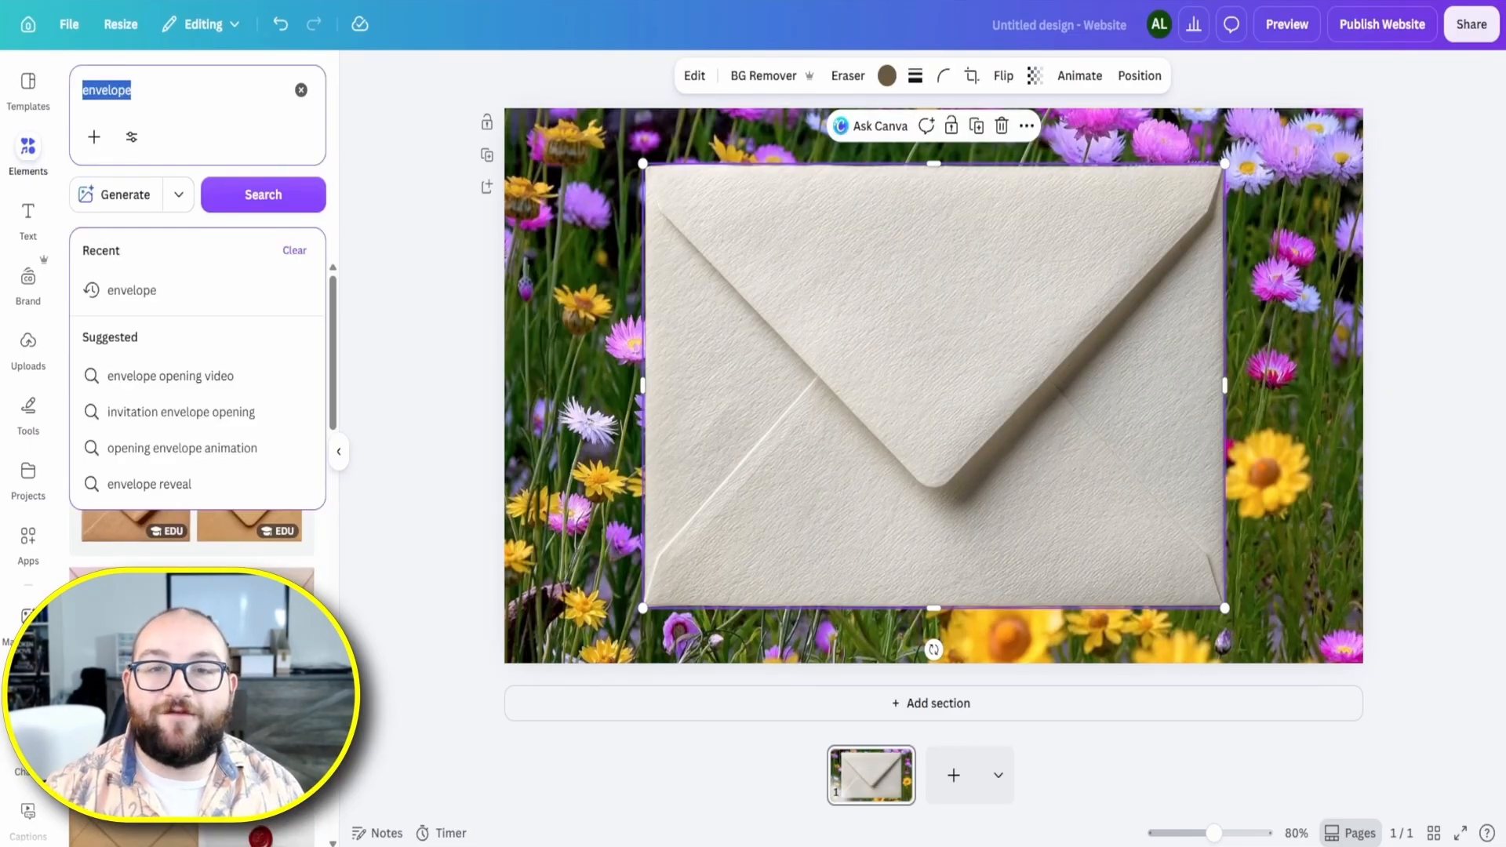
Add a text box reading "YOU'RE INVITED" across the upper part of the envelope
{"action": "left_click", "coordinate": [28, 221]}
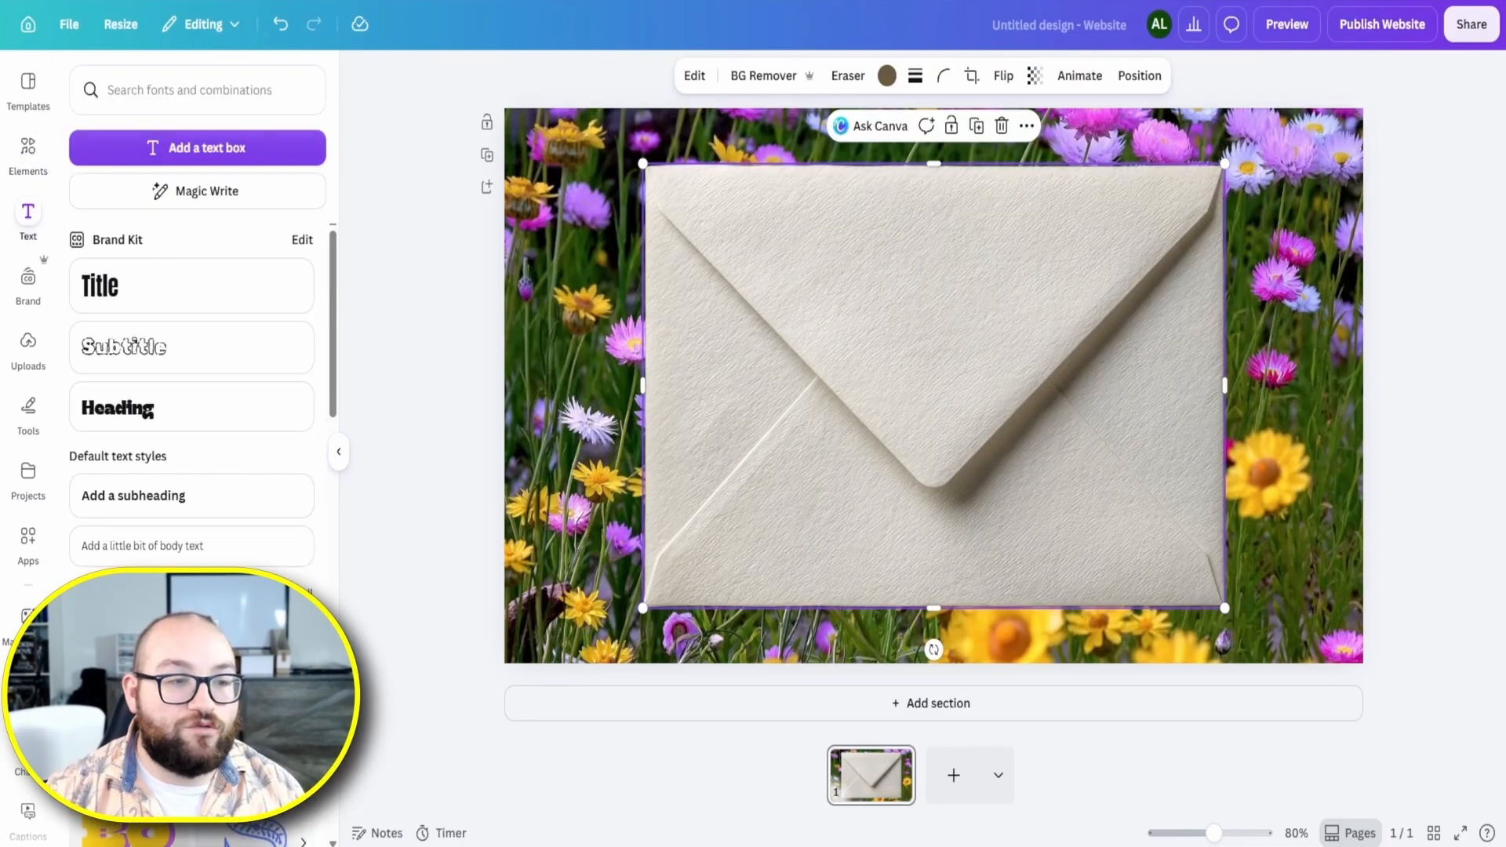
{"action": "left_click", "coordinate": [197, 148]}
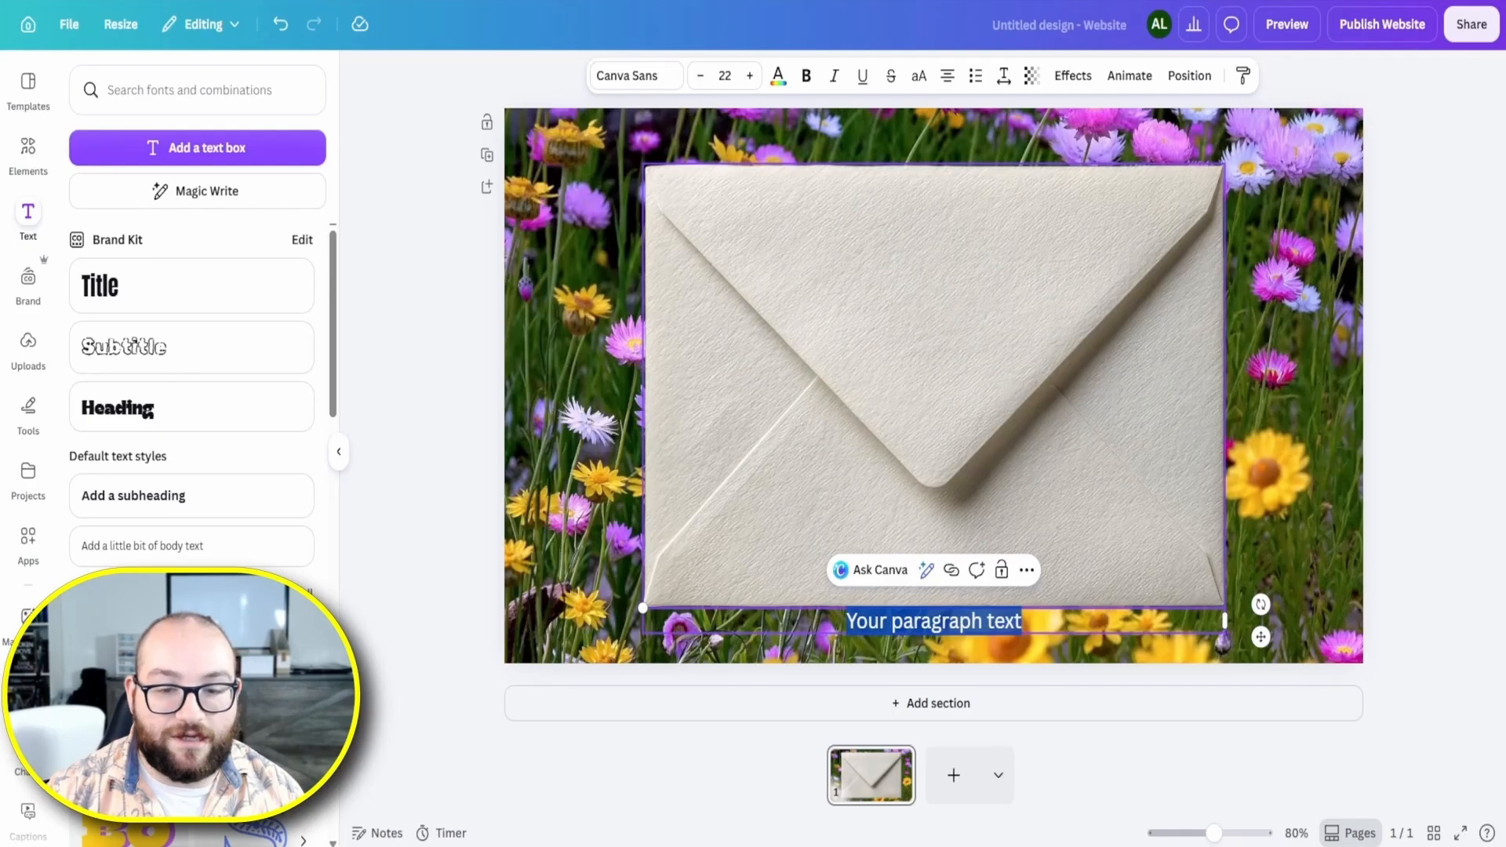
{"action": "left_click", "coordinate": [933, 596]}
{"action": "left_click_drag", "start_coordinate": [933, 621], "coordinate": [943, 233]}
{"action": "double_click", "coordinate": [943, 233]}
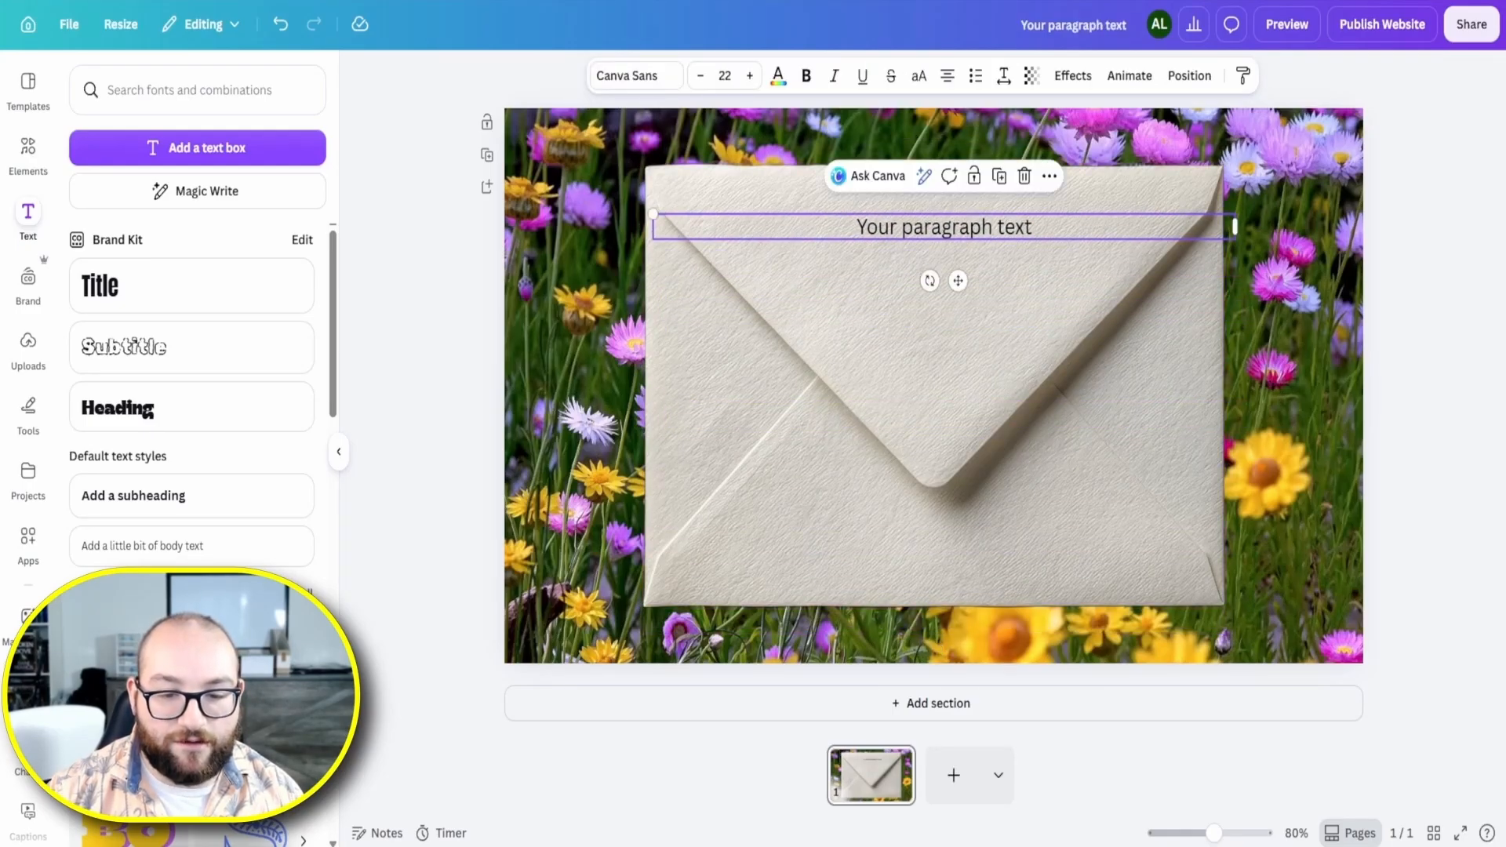
{"action": "type", "text": "YOU'RE INVITED"}
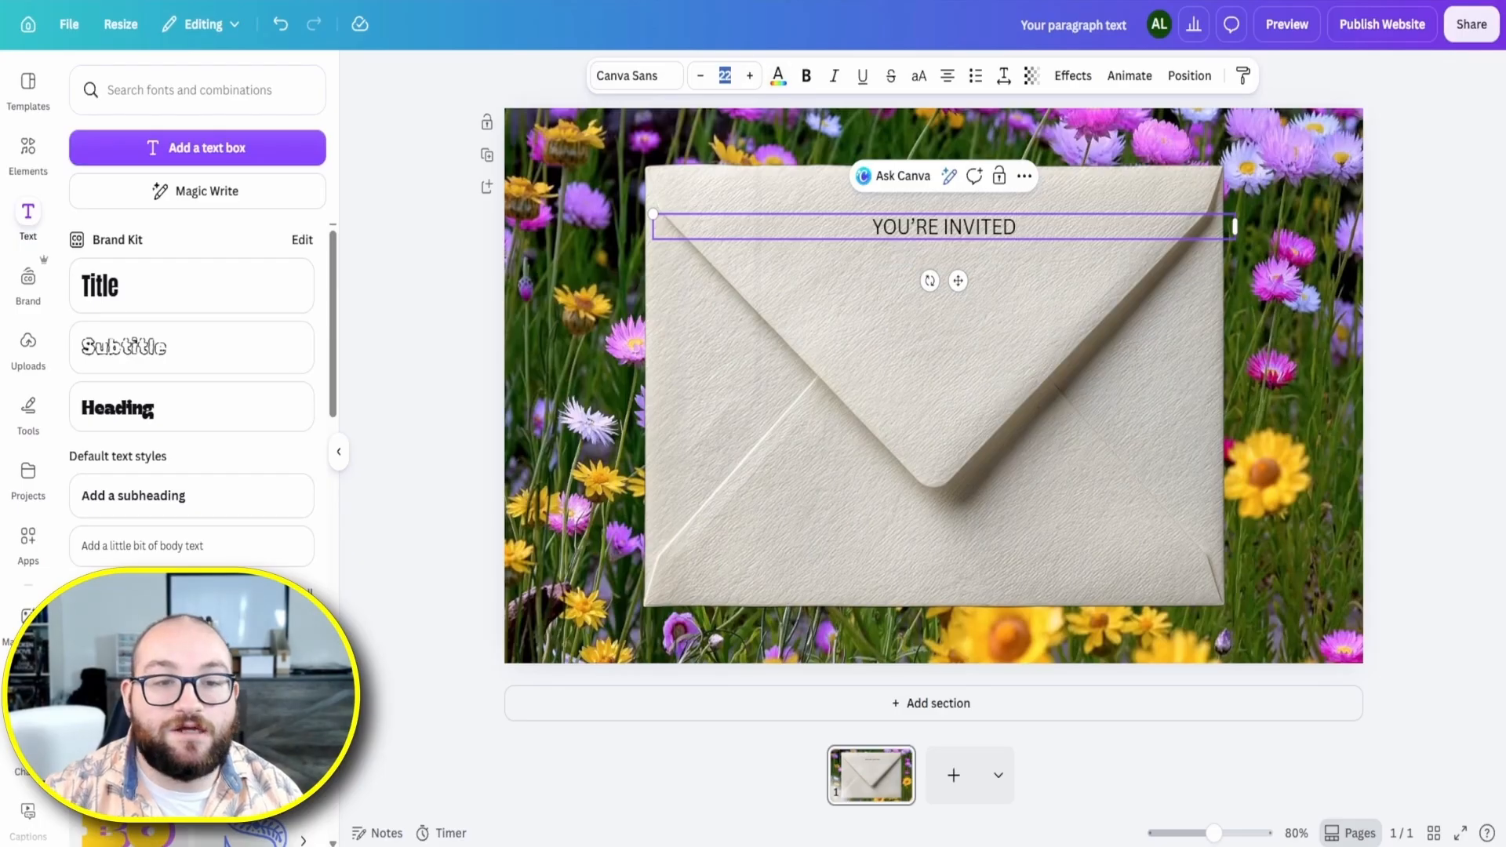
Set the "YOU'RE INVITED" text to size 64 and the font Marchila Regular
{"action": "left_click", "coordinate": [725, 75]}
{"action": "left_click", "coordinate": [713, 573]}
{"action": "left_click", "coordinate": [636, 76]}
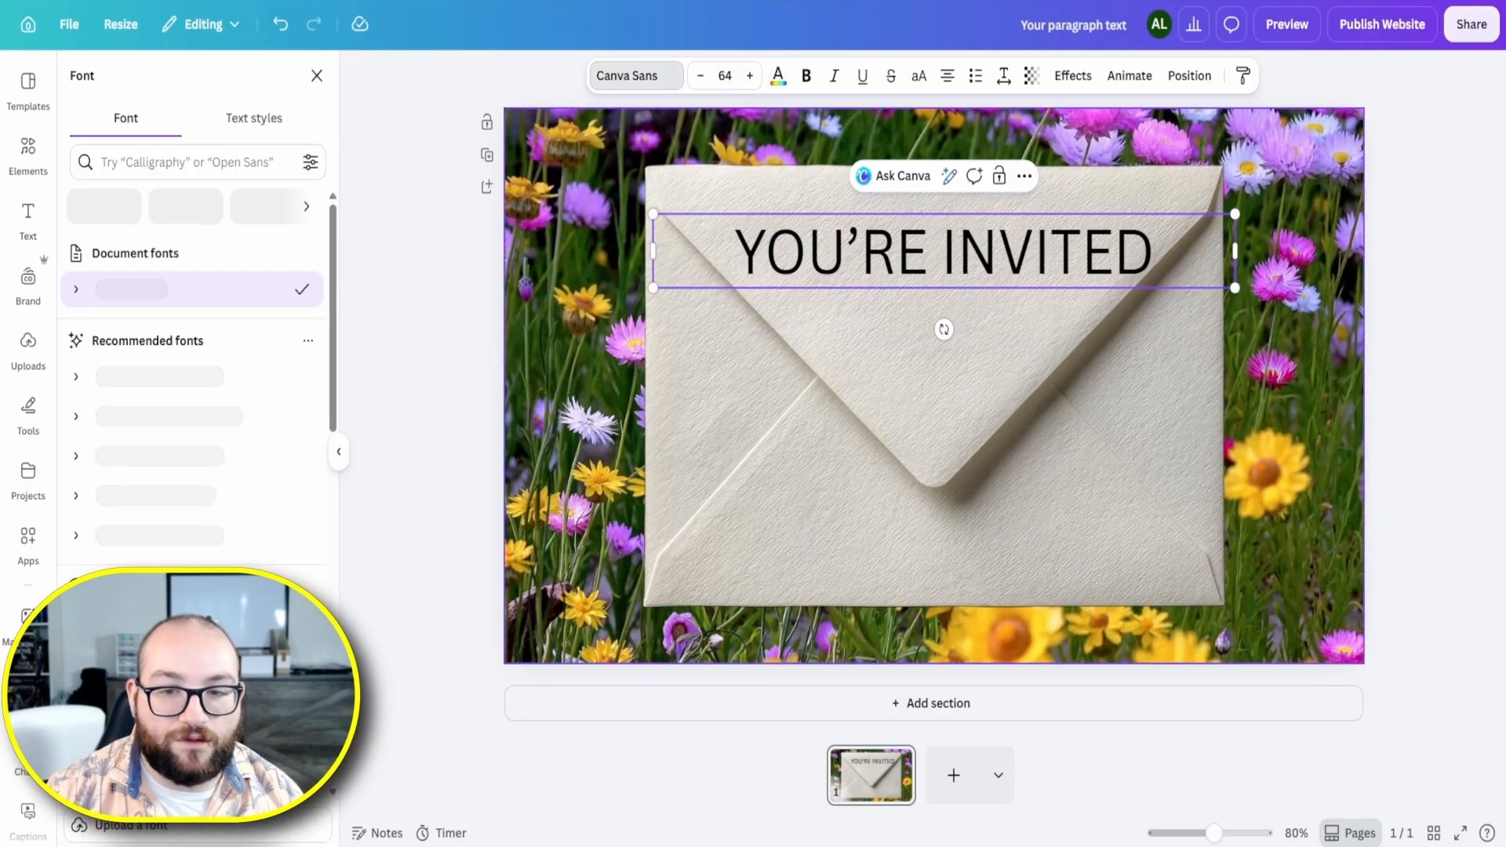
{"action": "scroll", "coordinate": [192, 380], "scroll_direction": "down", "scroll_amount": 1}
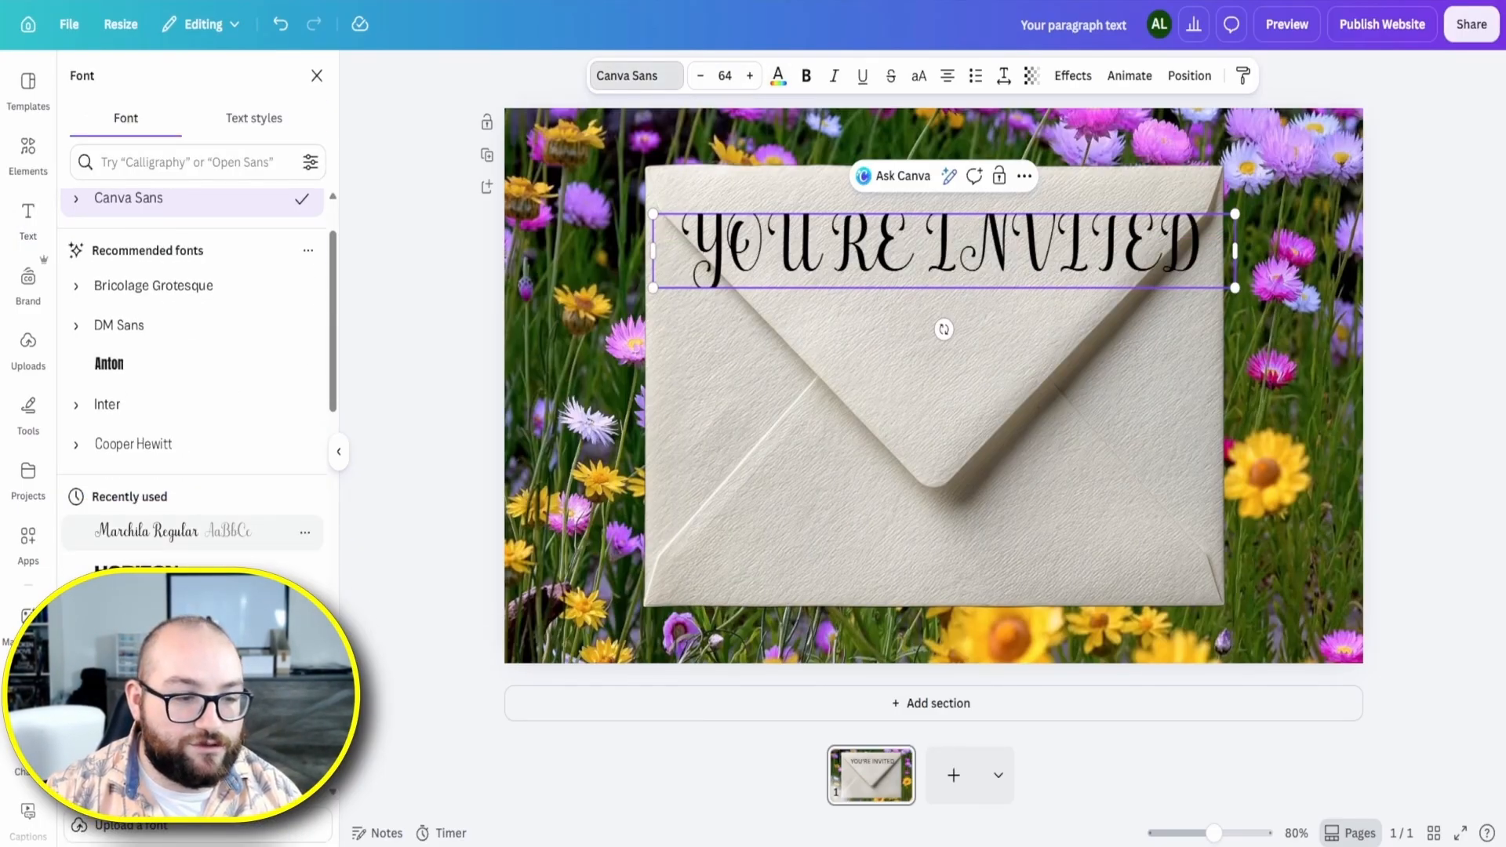
{"action": "left_click", "coordinate": [172, 531]}
Scale the "YOU'RE INVITED" text down to about size 55 and centre it near the envelope's upper edge
{"action": "left_click_drag", "start_coordinate": [652, 288], "coordinate": [733, 276]}
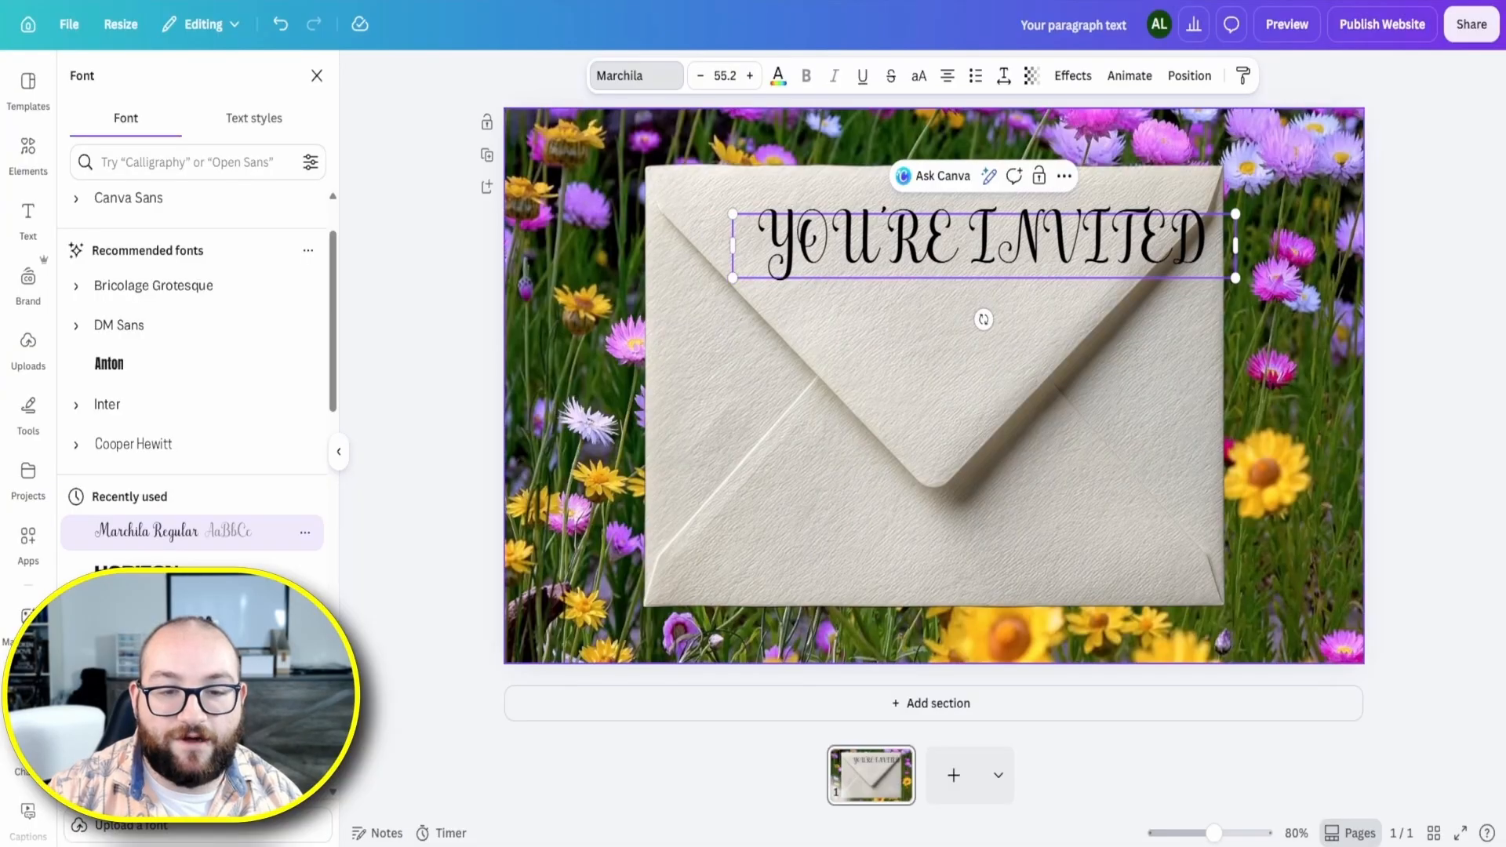
{"action": "left_click_drag", "start_coordinate": [941, 245], "coordinate": [891, 214]}
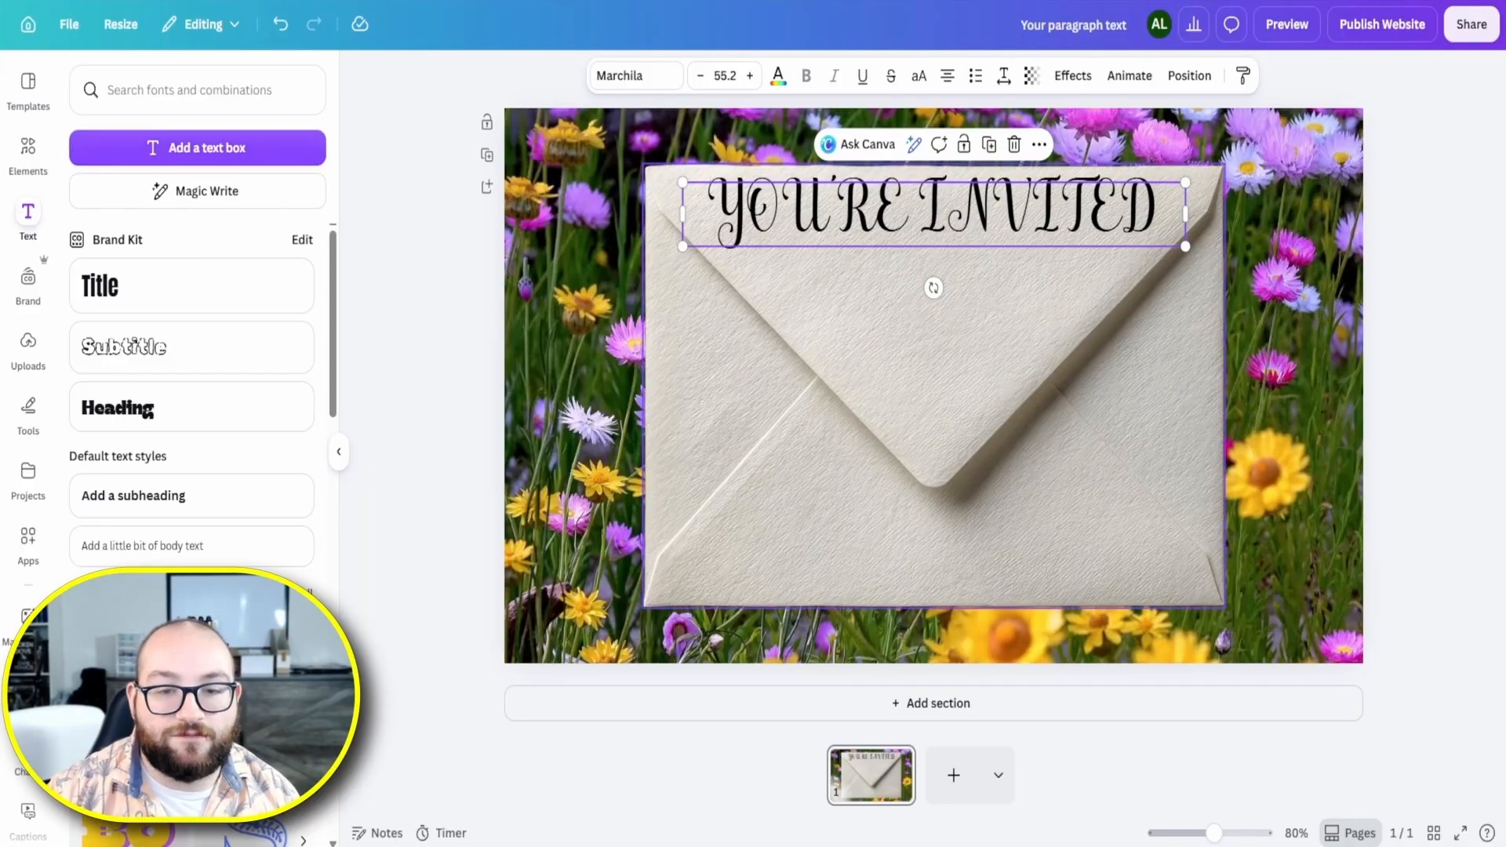
Add a second text box reading "(CLICK THE SEAL" and place it below the "YOU'RE INVITED" heading
{"action": "left_click", "coordinate": [197, 147]}
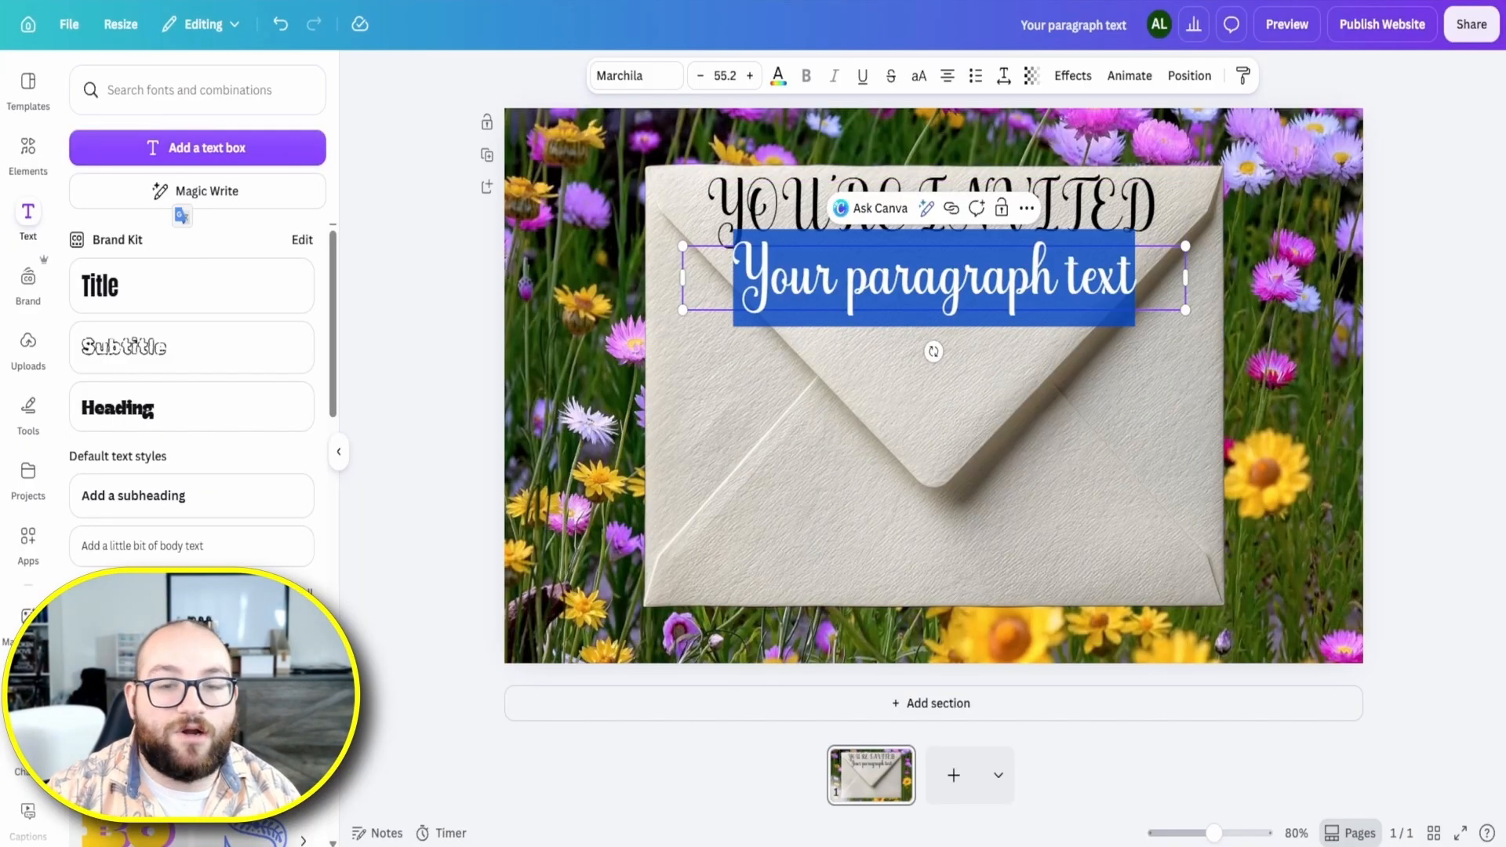
{"action": "type", "text": "(CLICK THE SEAL"}
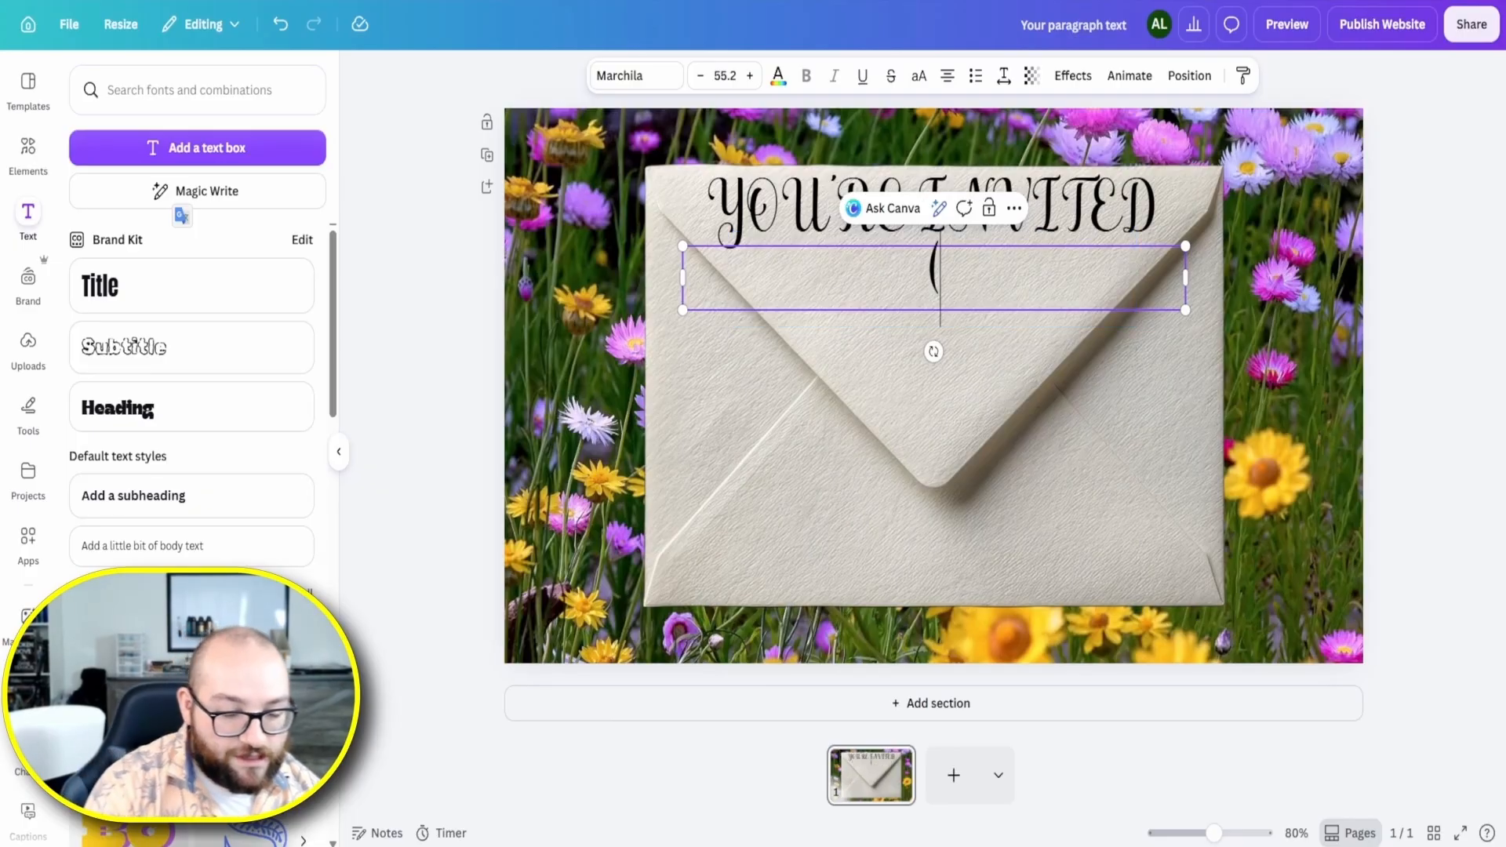
{"action": "left_click", "coordinate": [933, 386]}
{"action": "left_click_drag", "start_coordinate": [934, 278], "coordinate": [933, 353]}
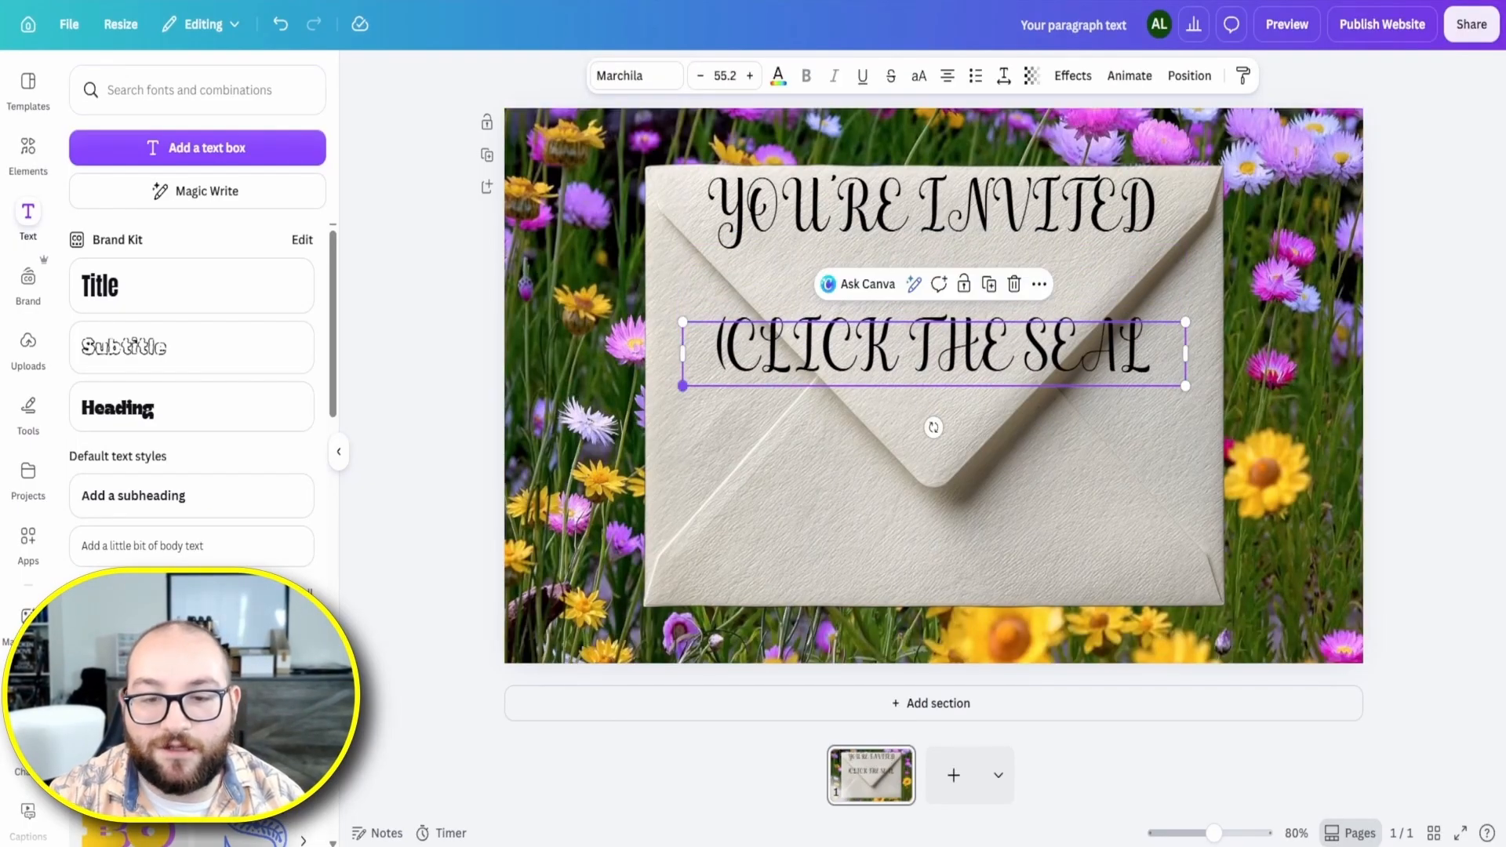
Shrink the "CLICK THE SEAL" text to about size 23 just below the heading and add its closing parenthesis
{"action": "left_click_drag", "start_coordinate": [682, 385], "coordinate": [972, 349]}
{"action": "left_click", "coordinate": [933, 386]}
{"action": "left_click_drag", "start_coordinate": [1078, 331], "coordinate": [952, 285]}
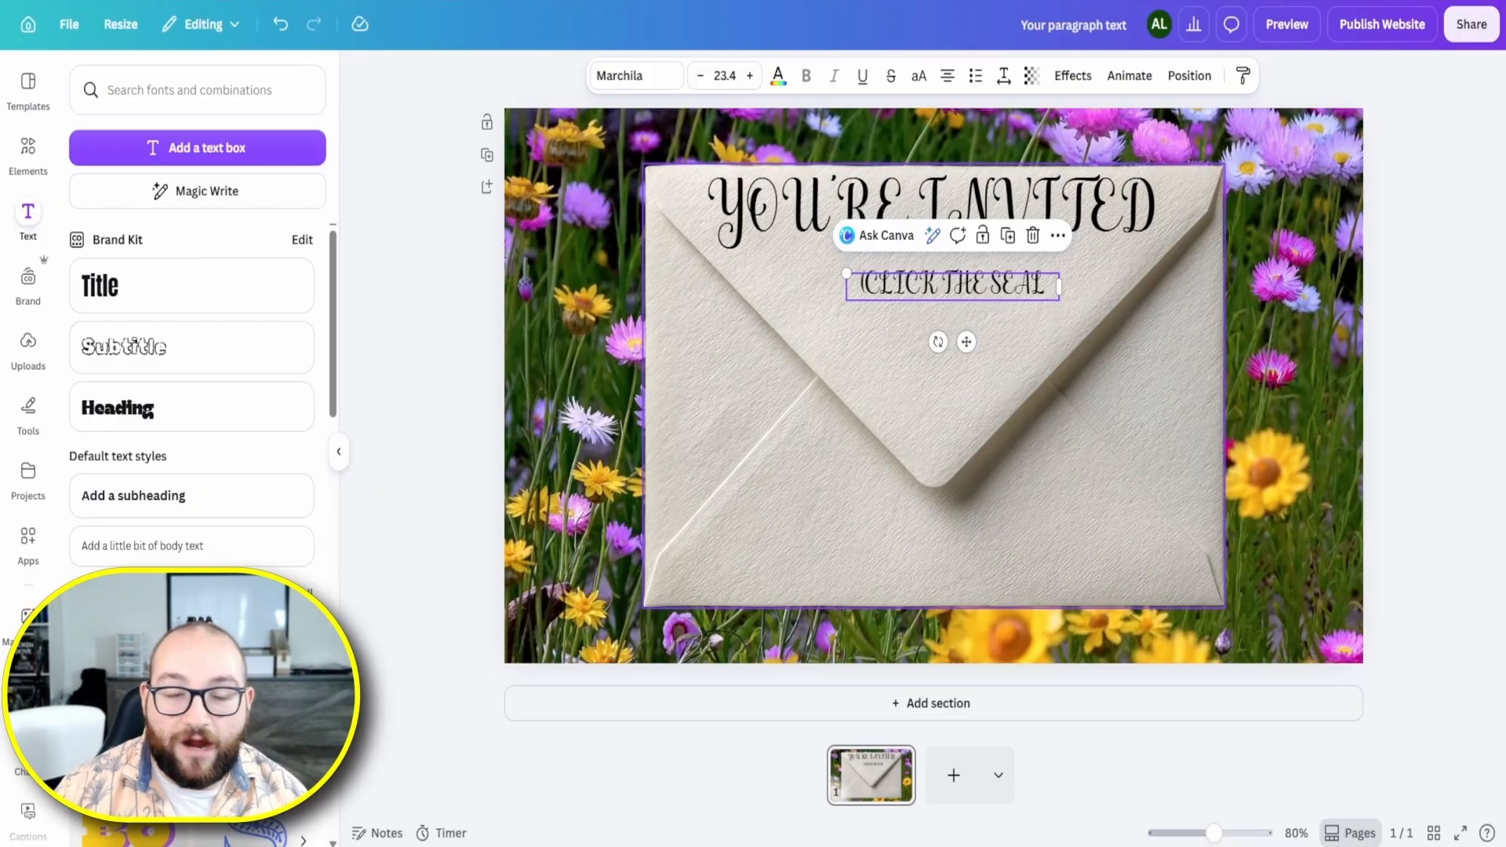
{"action": "left_click", "coordinate": [1044, 284]}
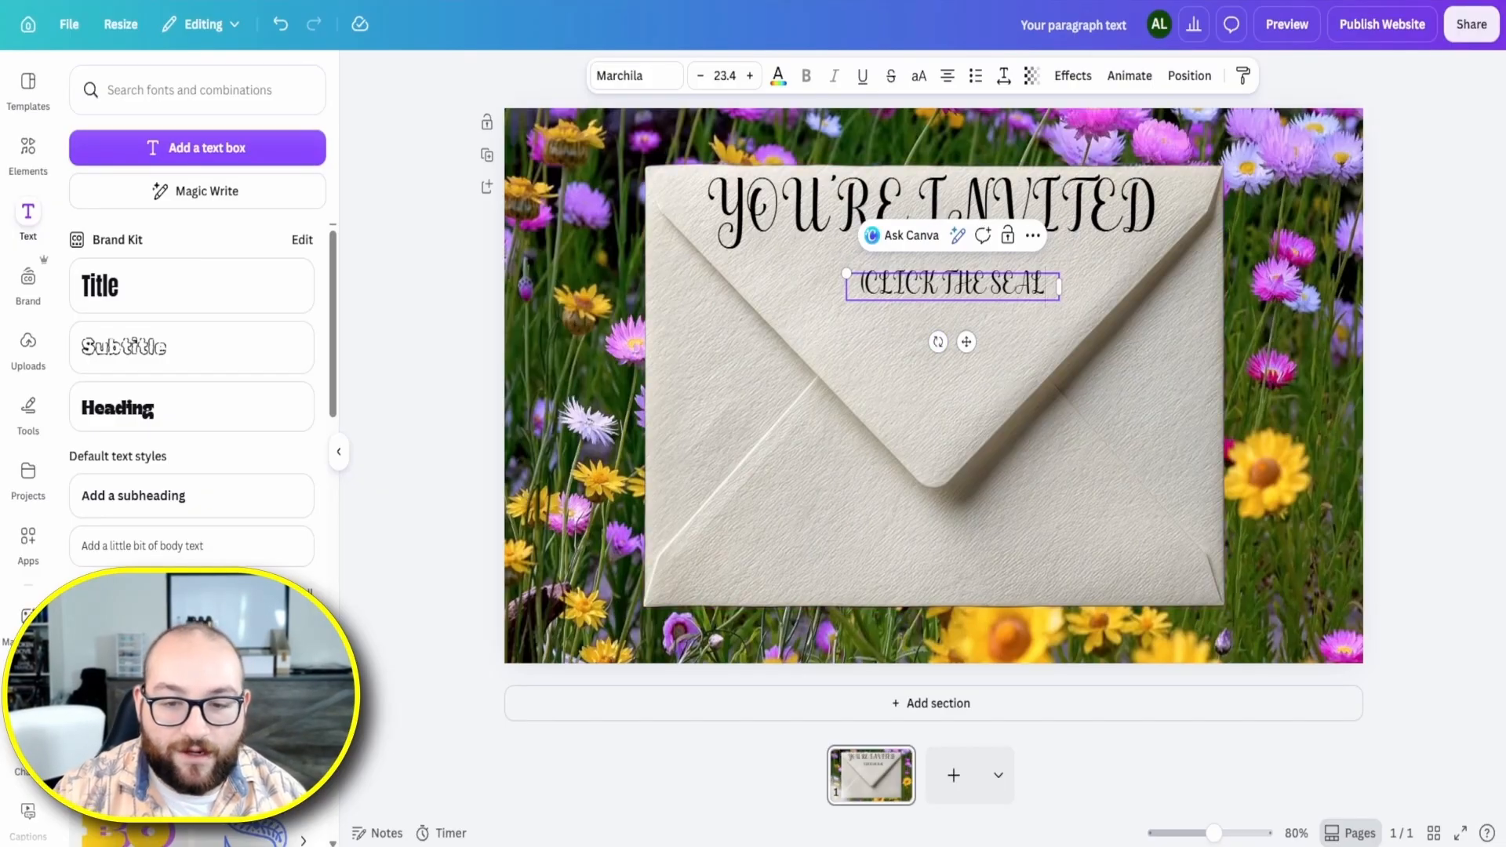
{"action": "type", "text": ")"}
Search the elements for "envelope SEAL" and swap the envelope photo for the white one with a red wax seal
{"action": "left_click", "coordinate": [27, 153]}
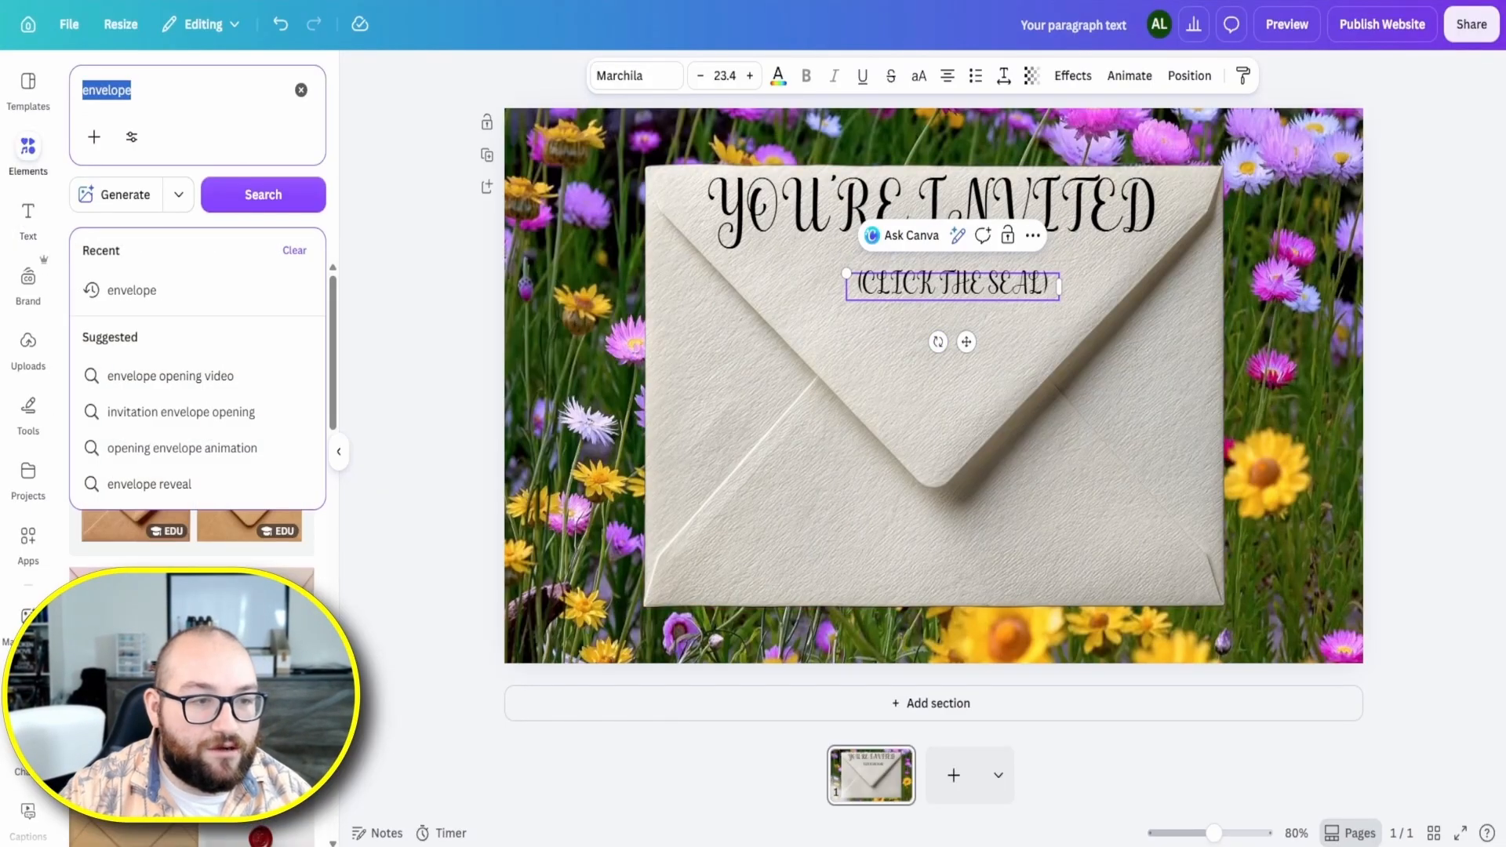
{"action": "key", "text": "End"}
{"action": "type", "text": "SEAL"}
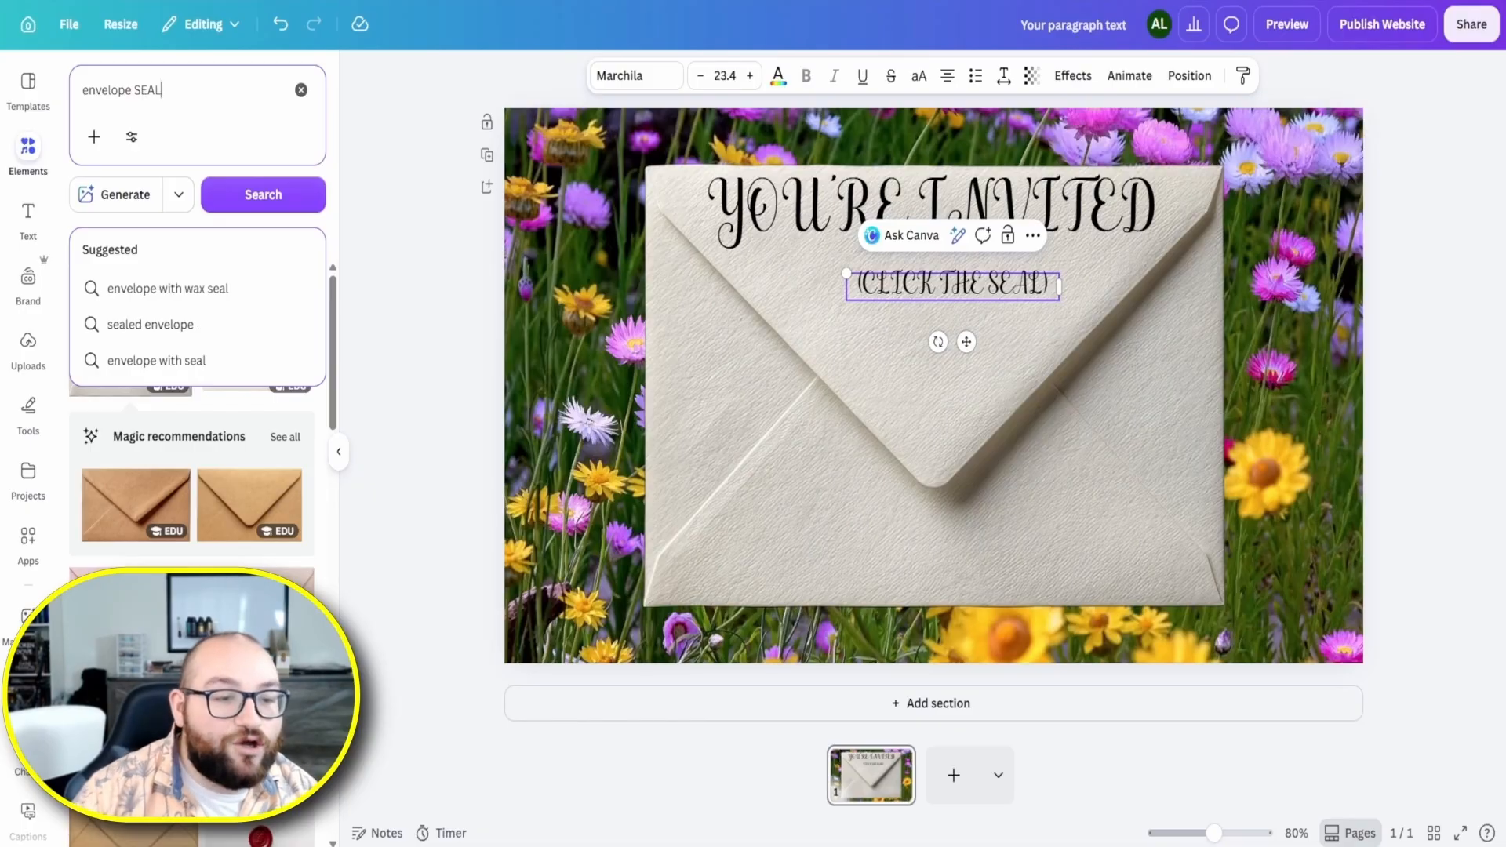
{"action": "key", "text": "Return"}
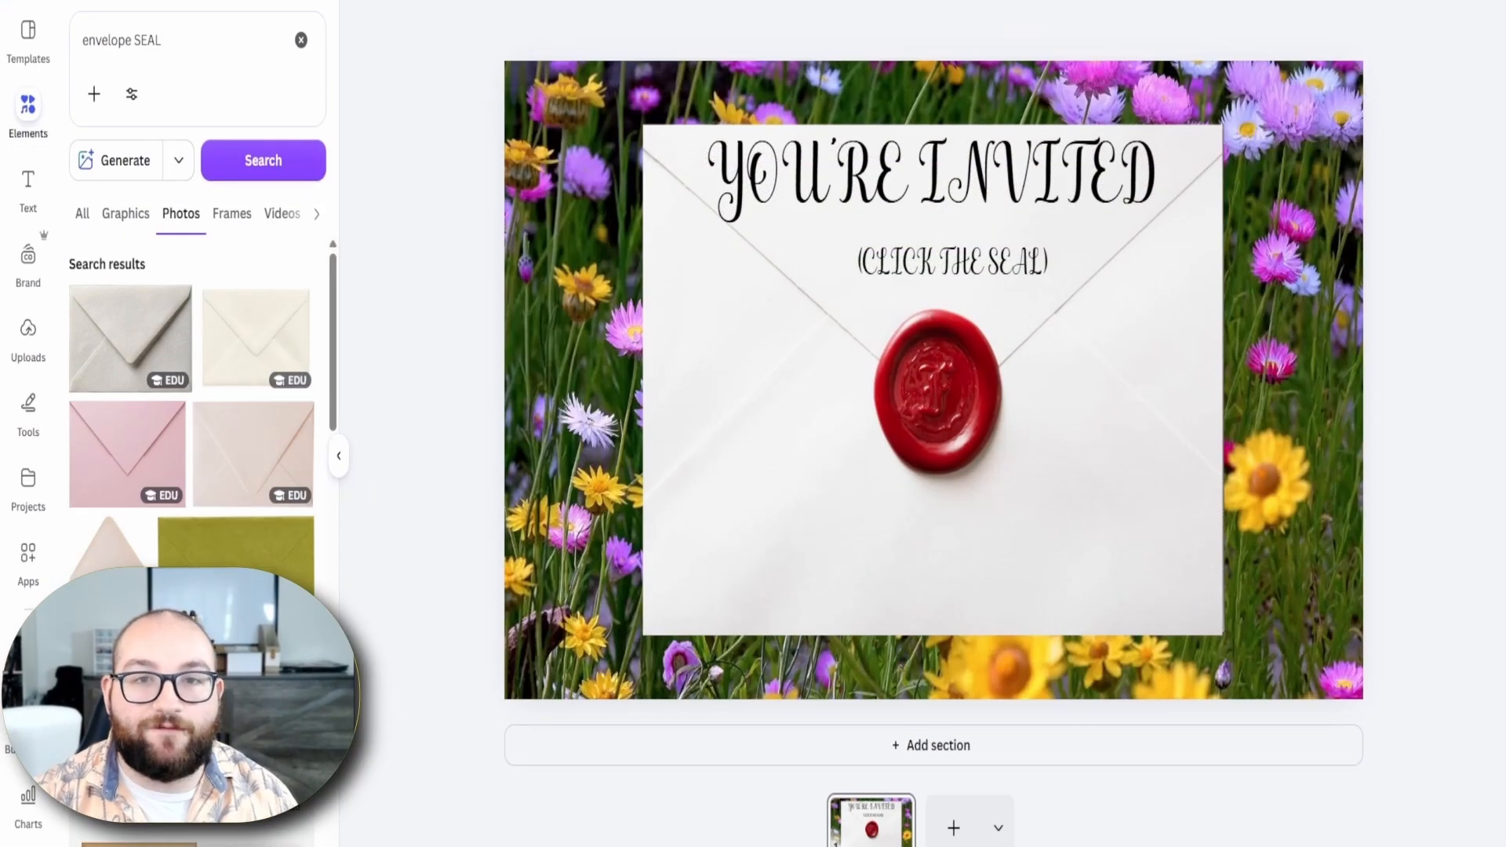
Use Magic Grab on the white envelope photo to separate the red wax seal as its own element
{"action": "left_click", "coordinate": [794, 542]}
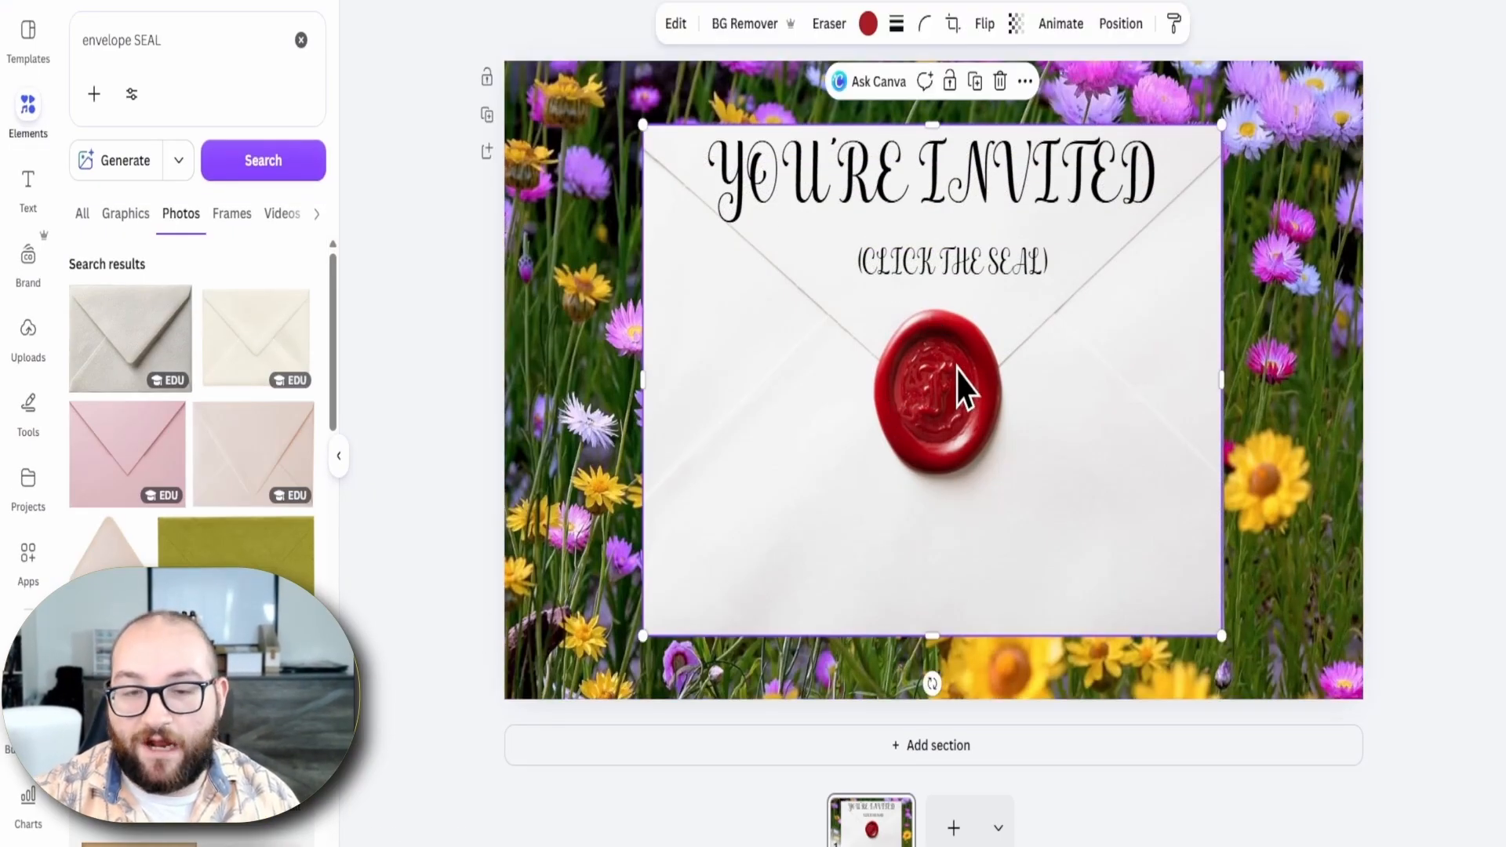
{"action": "left_click", "coordinate": [679, 30]}
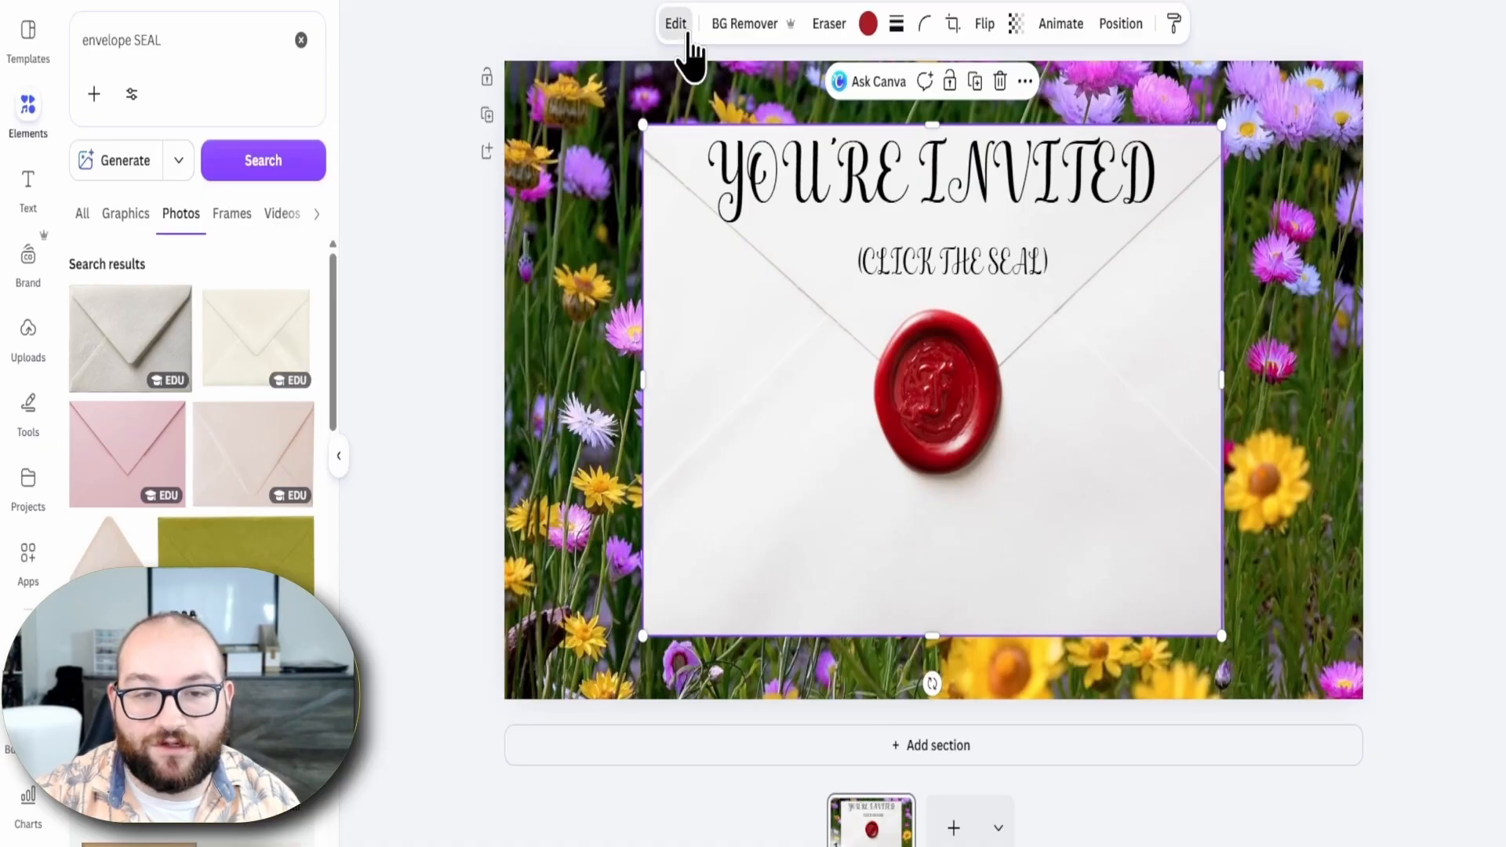
{"action": "left_click", "coordinate": [298, 183]}
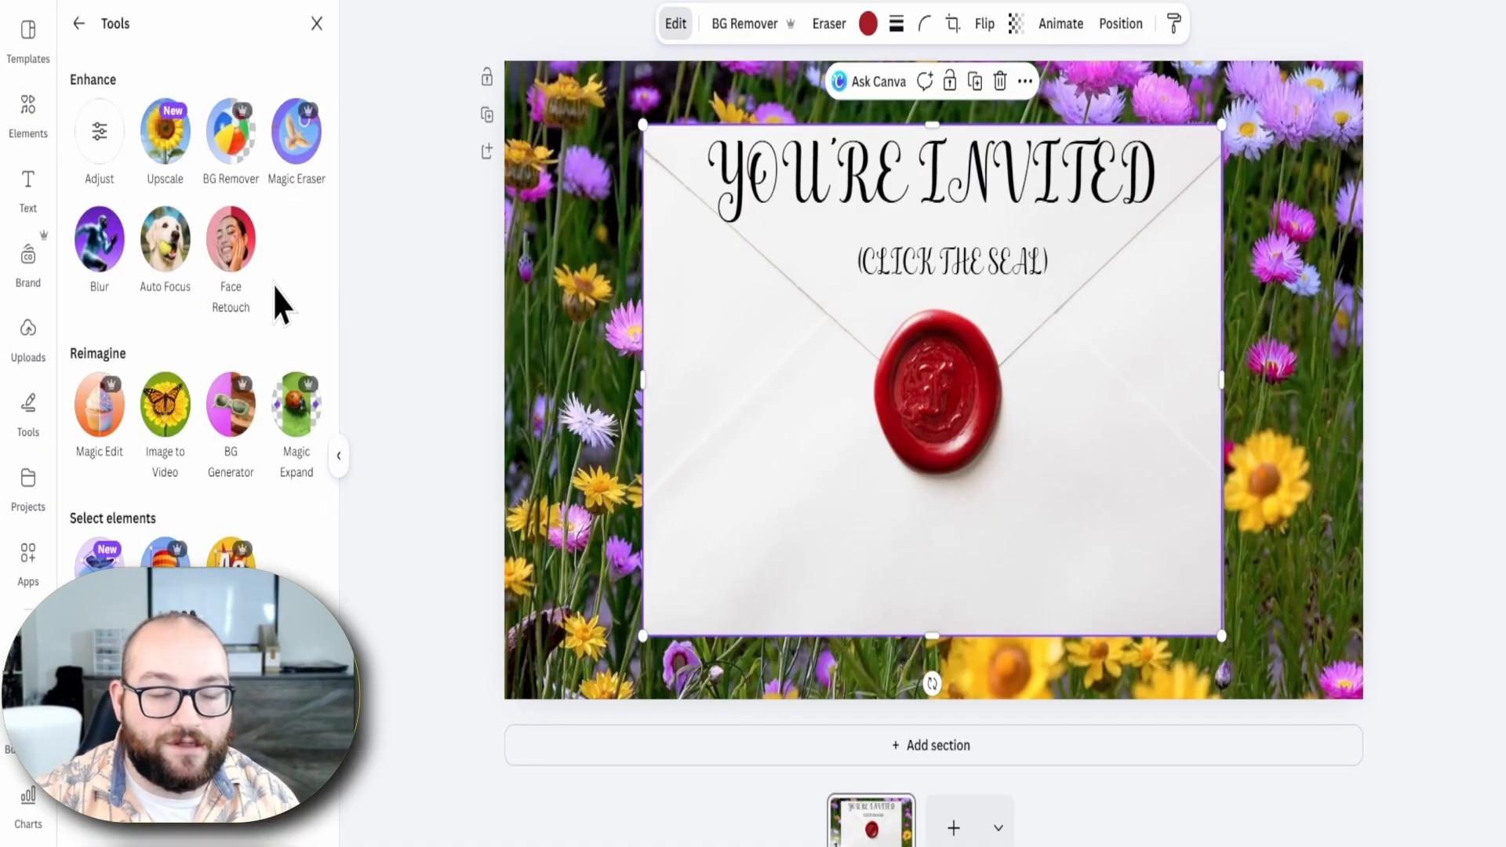
{"action": "left_click", "coordinate": [164, 559]}
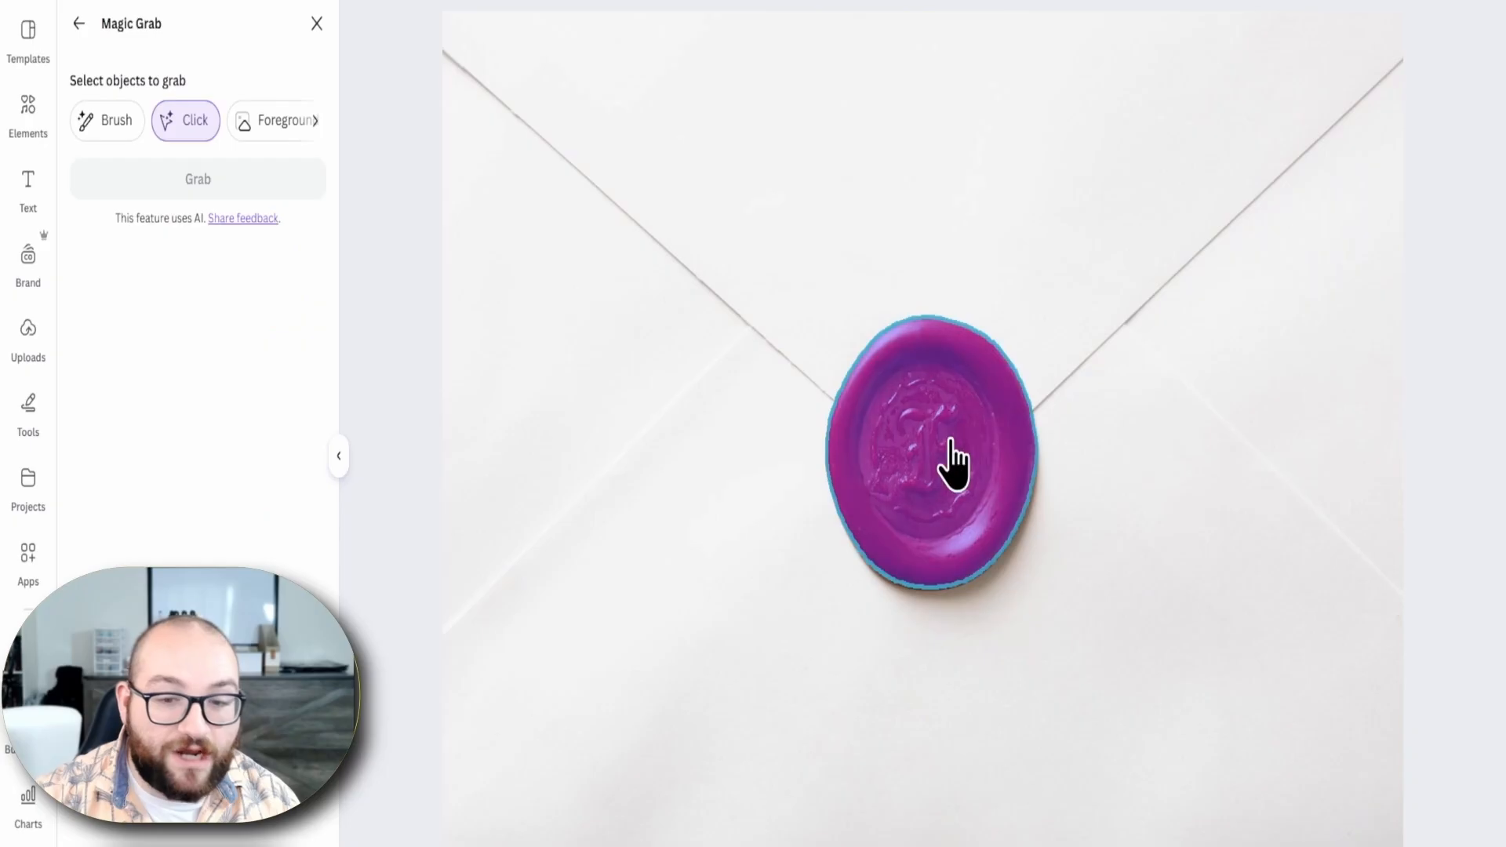
{"action": "left_click", "coordinate": [952, 445]}
{"action": "left_click", "coordinate": [222, 178]}
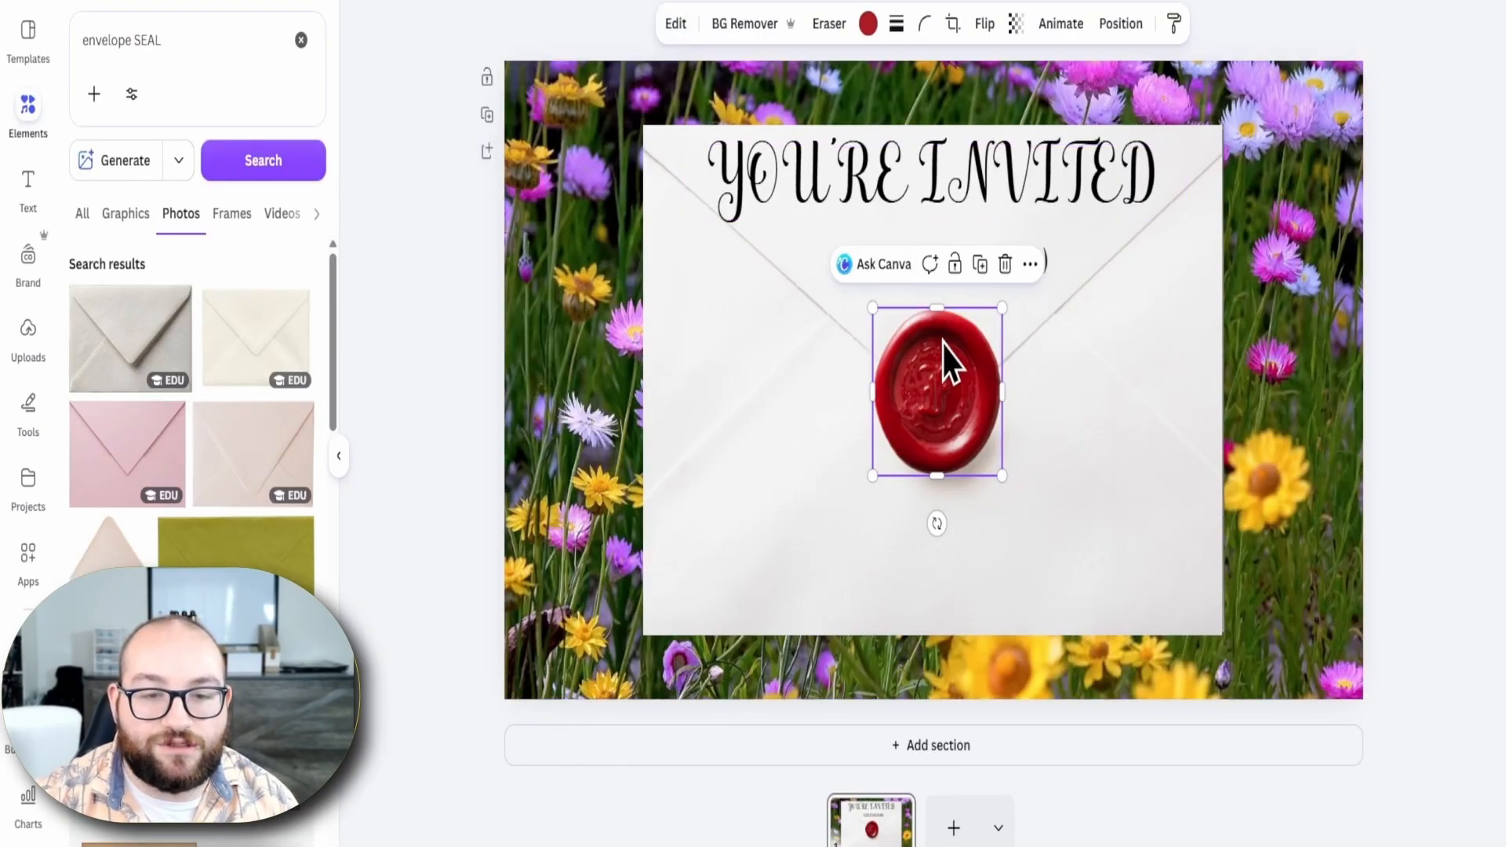
Run the "envelope SEAL" search again, insert the blank dark red wax seal photo and move it lower over the envelope
{"action": "left_click", "coordinate": [267, 174]}
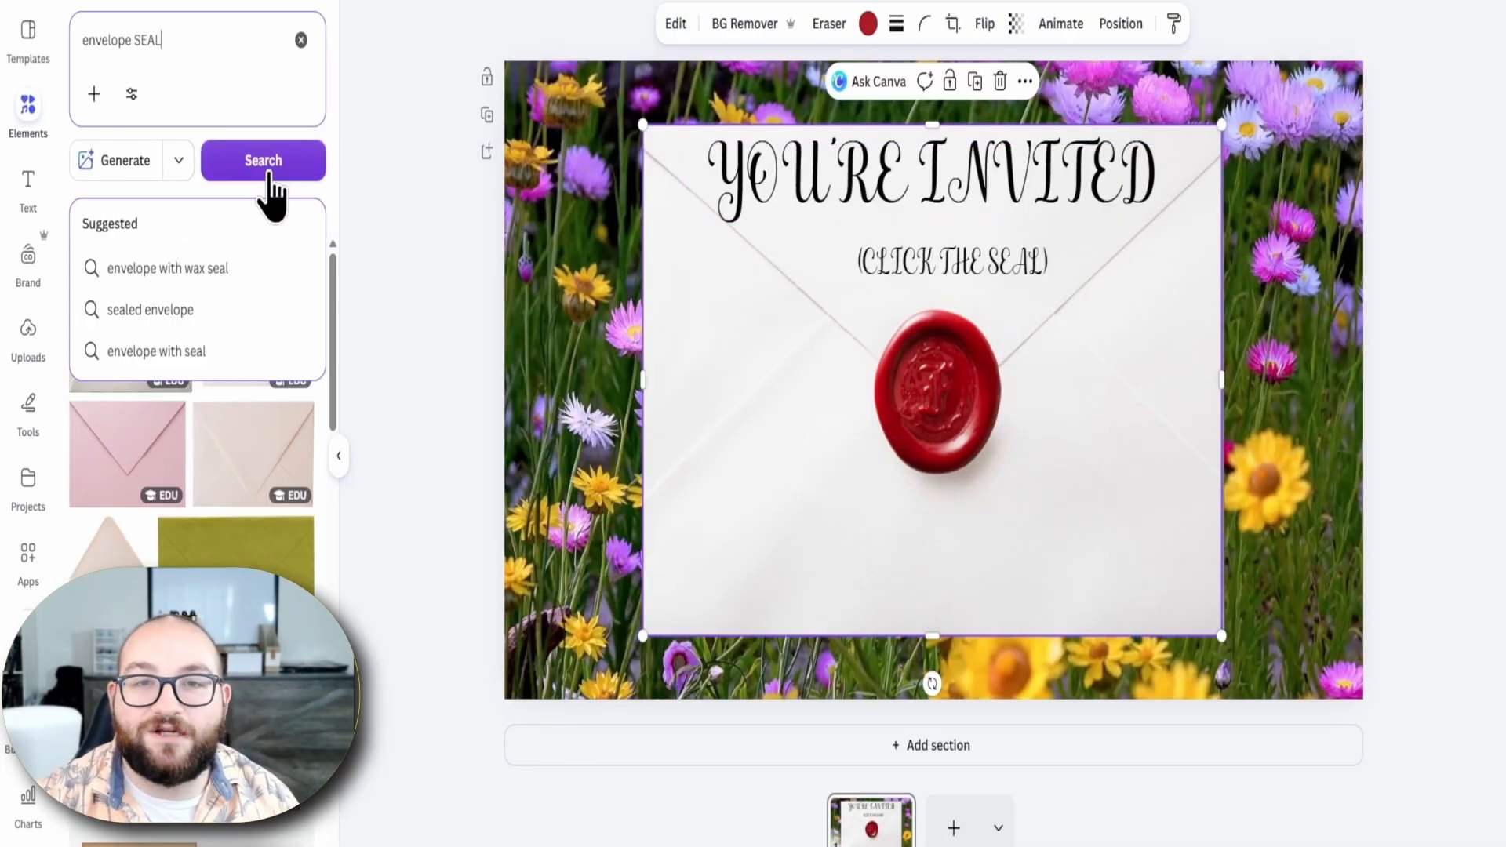
{"action": "left_click", "coordinate": [267, 174]}
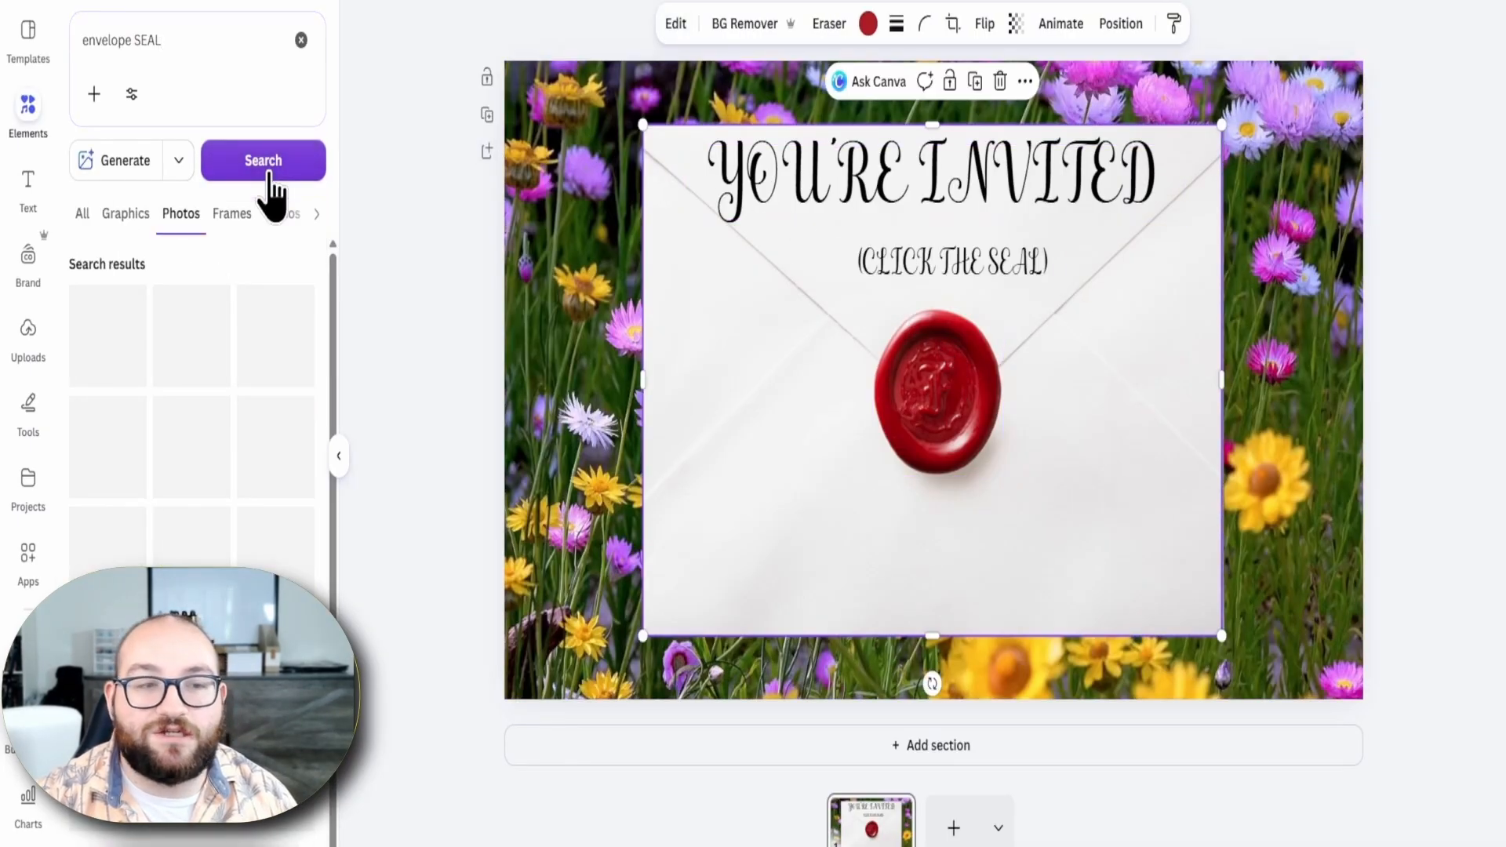
{"action": "left_click", "coordinate": [124, 555]}
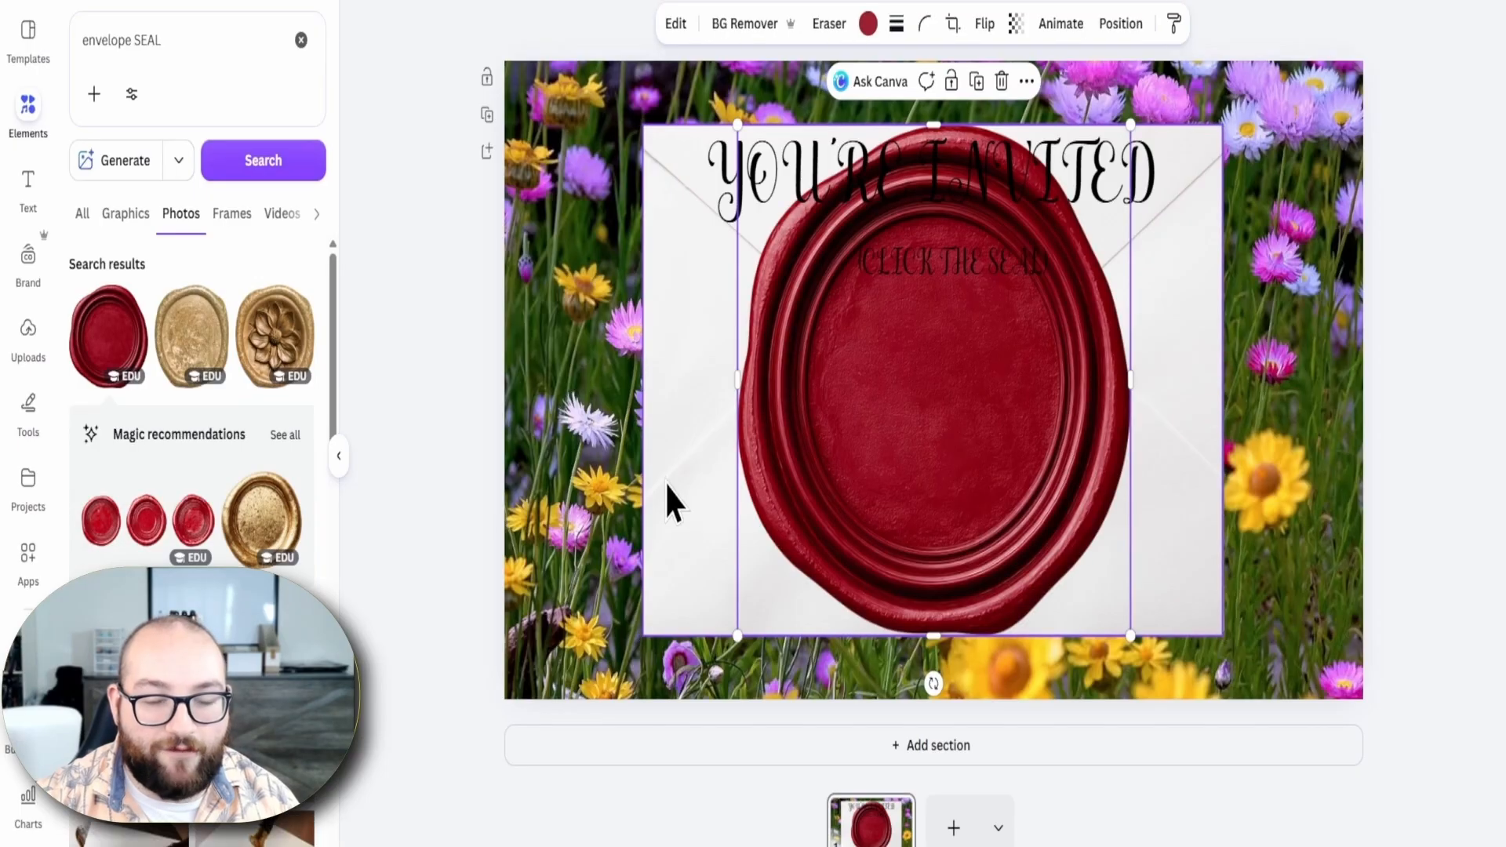
{"action": "left_click_drag", "start_coordinate": [891, 380], "coordinate": [915, 454]}
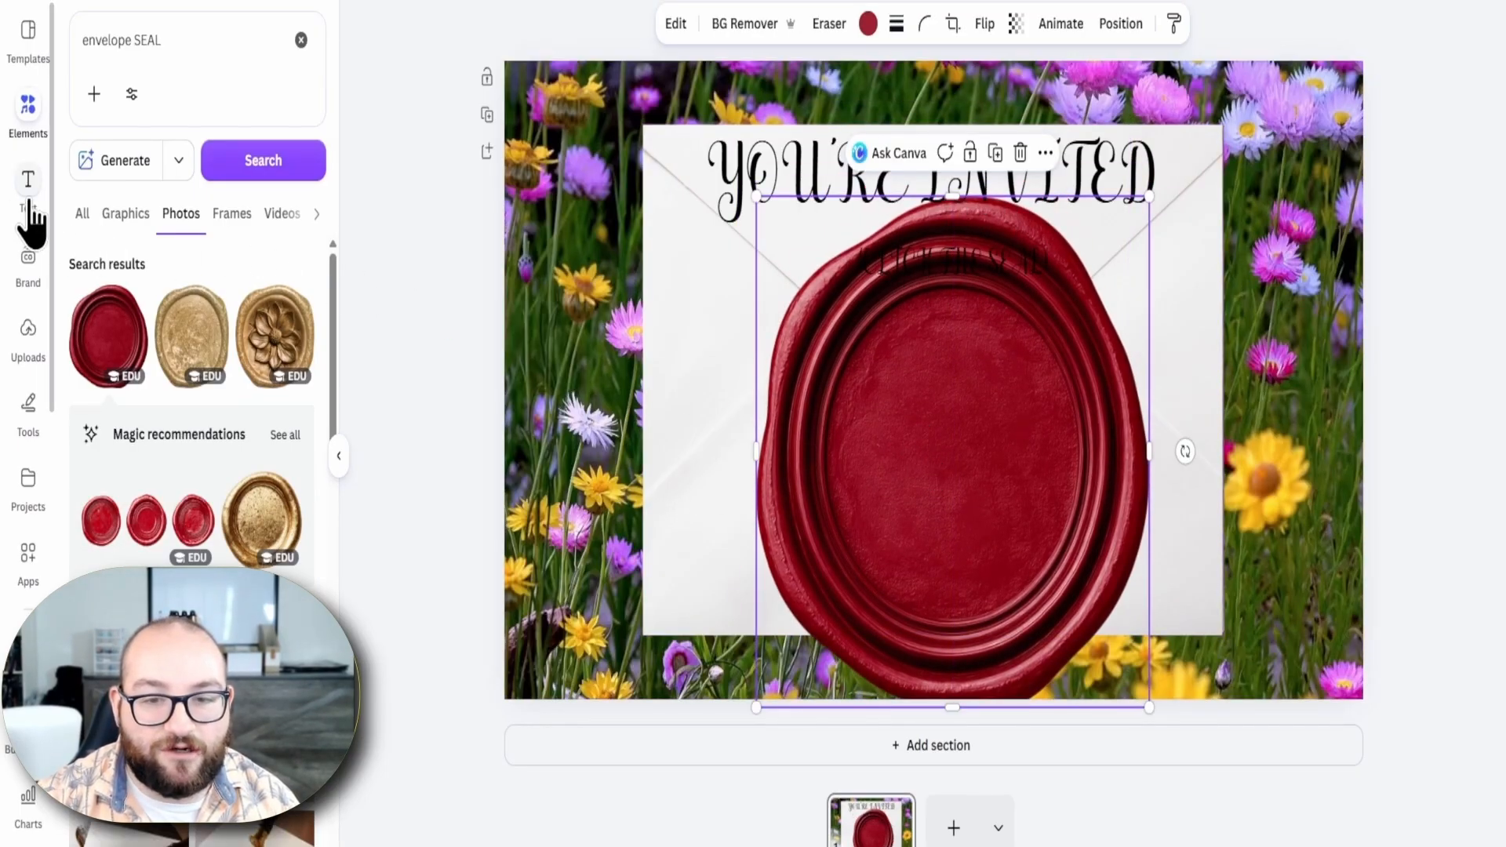
Delete the smooth white envelope to leave the textured one beneath and move the wax seal slightly higher over it
{"action": "left_click", "coordinate": [703, 442]}
{"action": "key", "text": "Delete"}
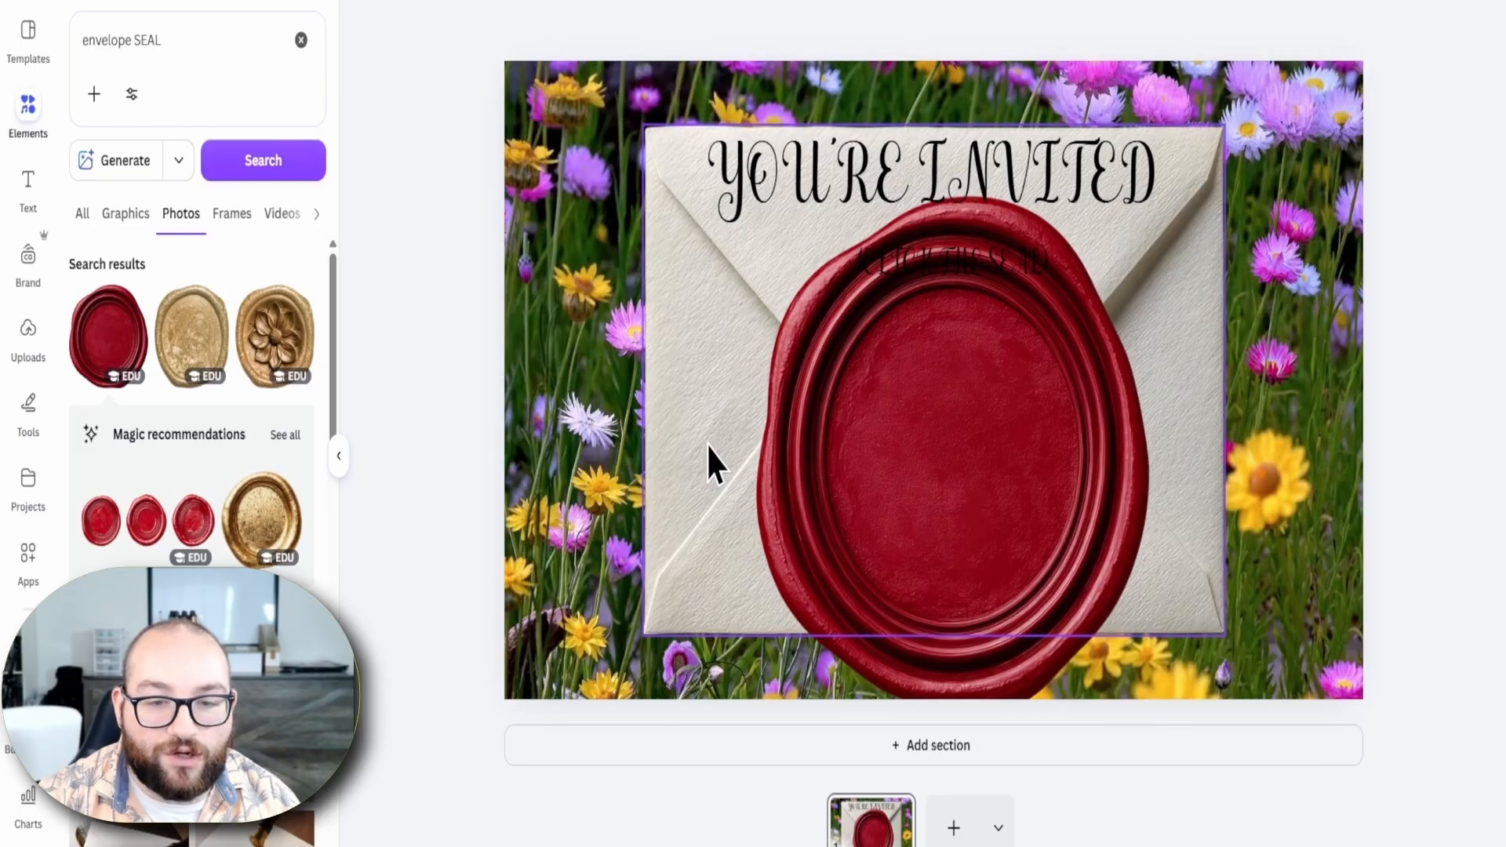
{"action": "left_click_drag", "start_coordinate": [855, 421], "coordinate": [697, 561]}
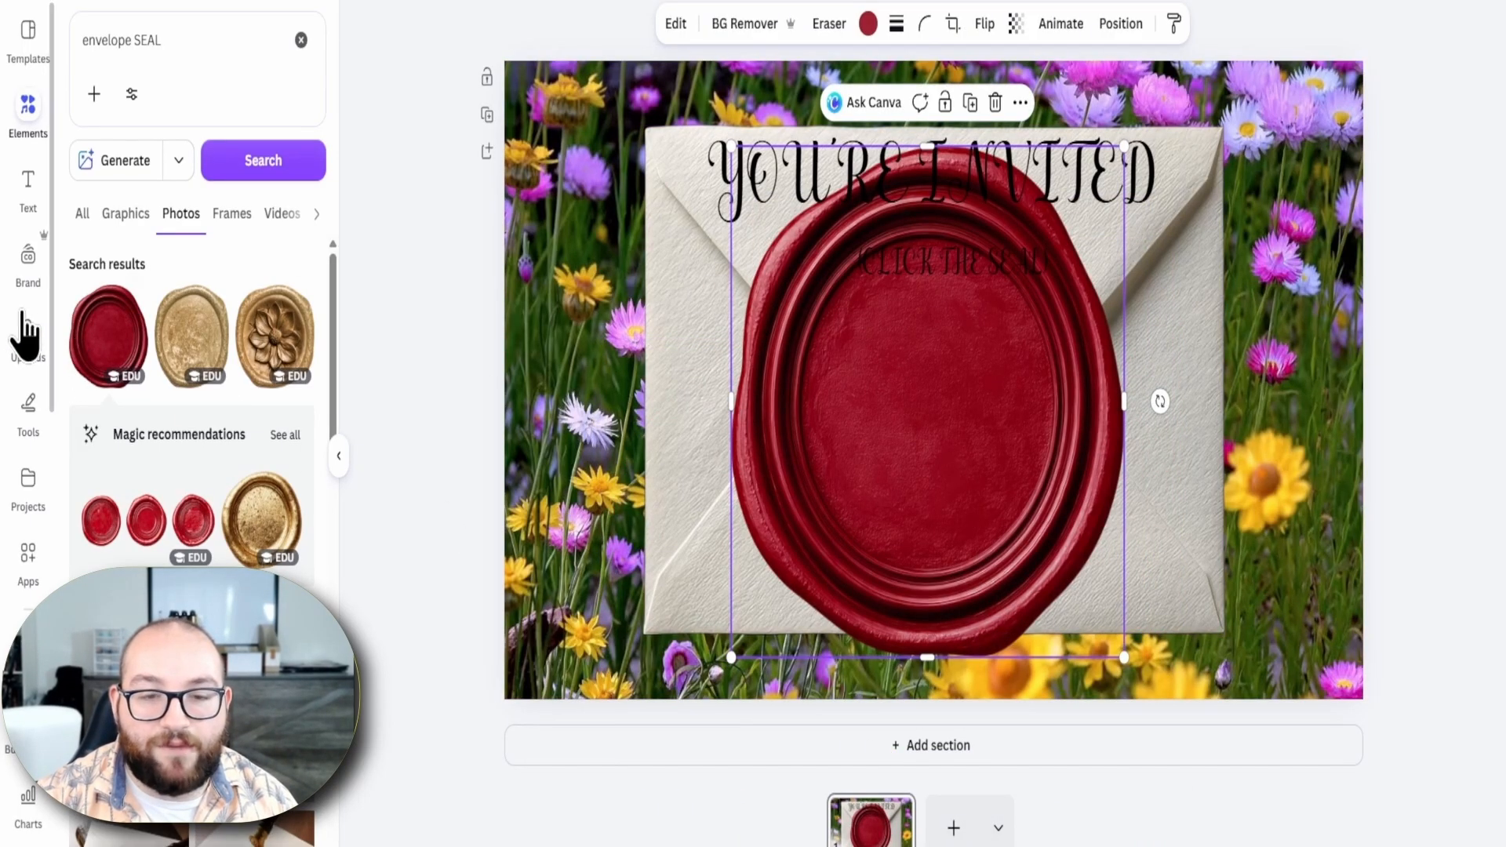
Add a text box reading "AL" over the wax seal
{"action": "left_click", "coordinate": [22, 205]}
{"action": "left_click", "coordinate": [144, 40]}
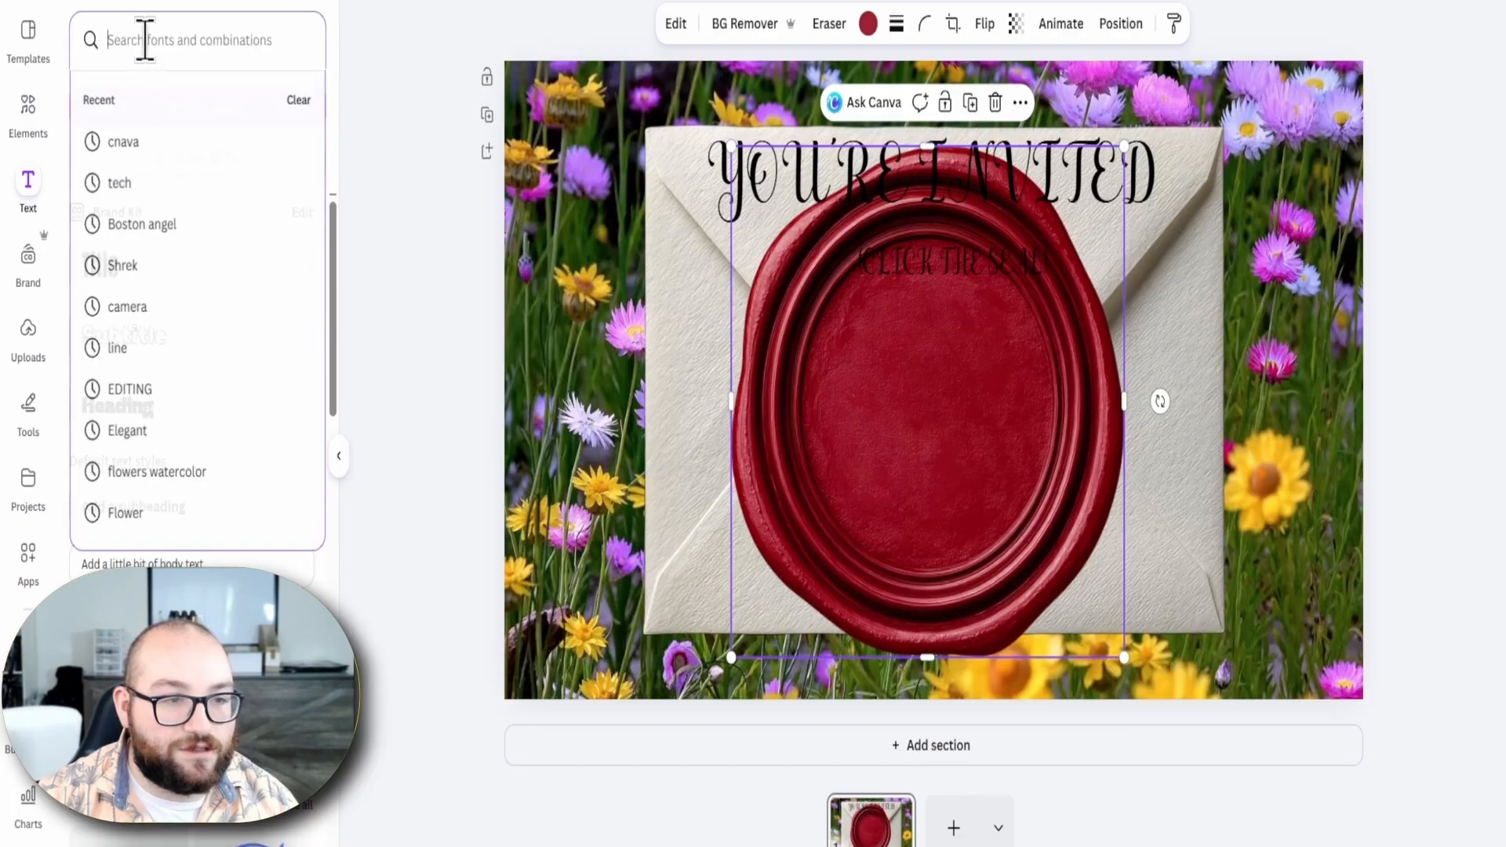
{"action": "left_click", "coordinate": [127, 118]}
{"action": "type", "text": "AL"}
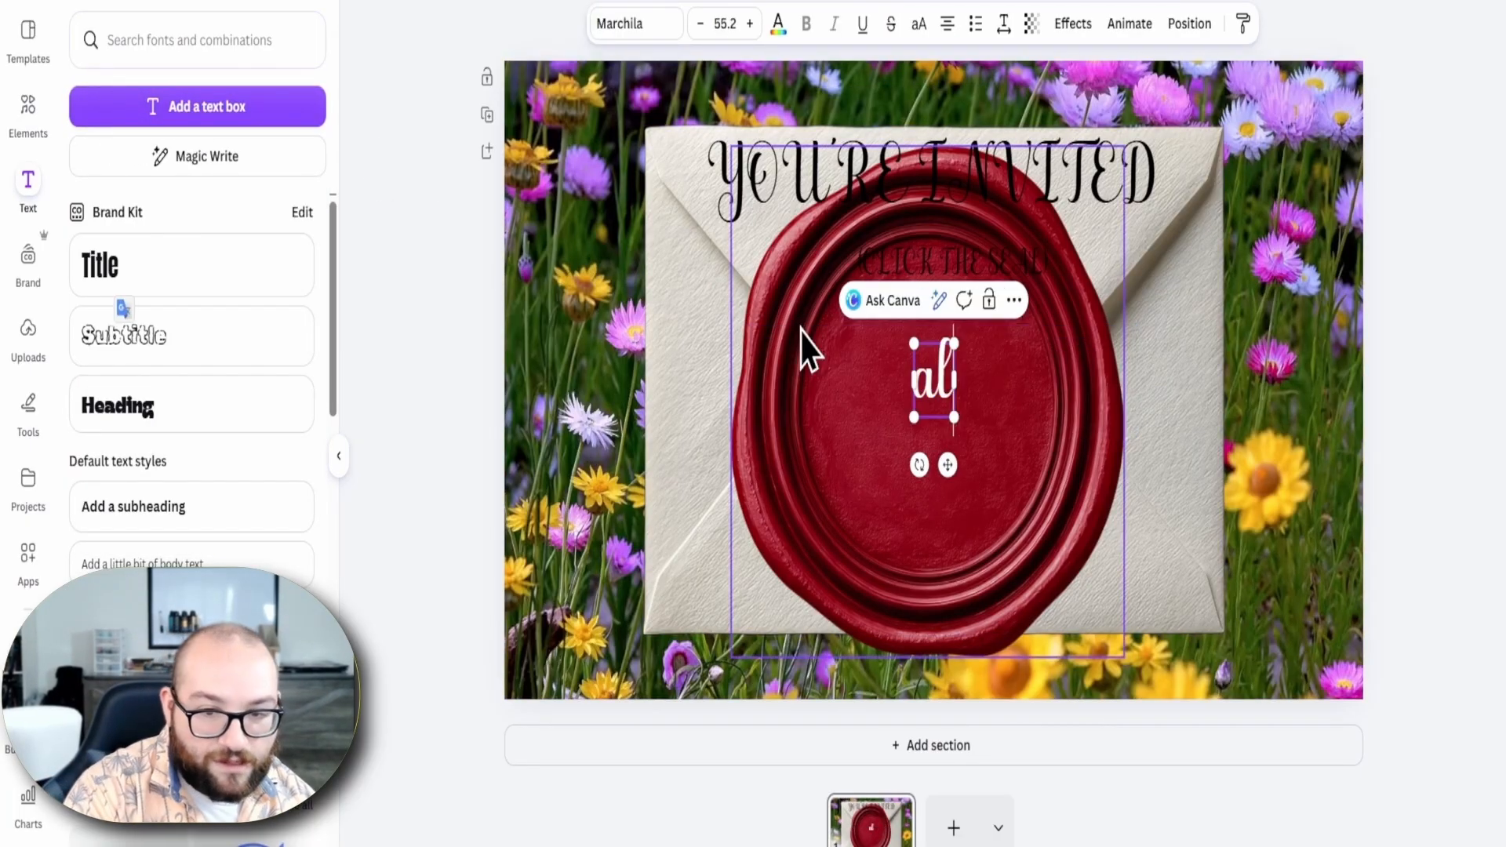
{"action": "type", "text": " +"}
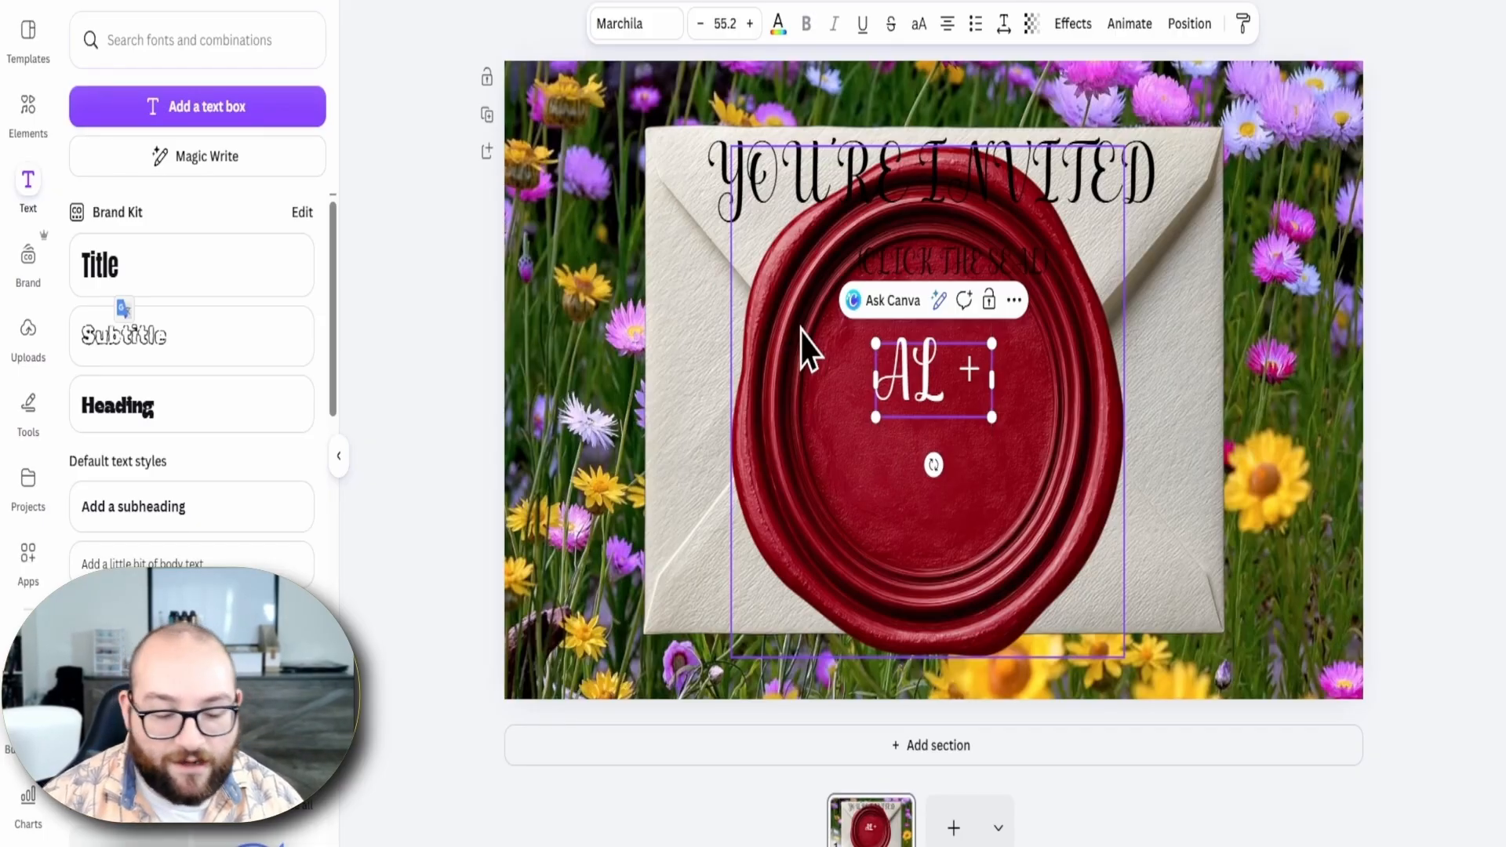
{"action": "type", "text": "PM"}
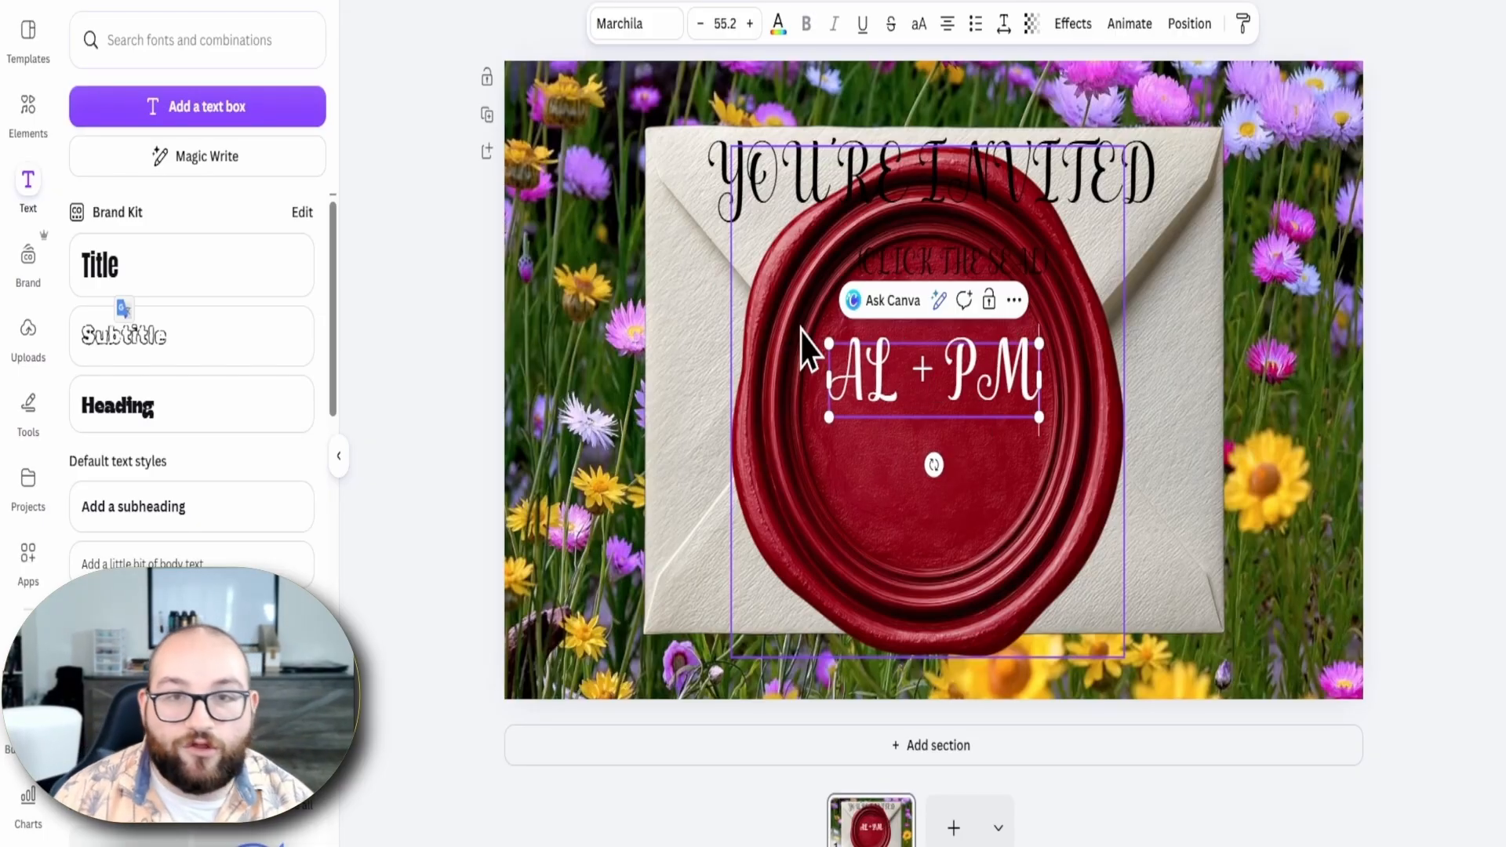
{"action": "key", "text": "BackSpace"}
{"action": "key", "text": "BackSpace"}
{"action": "key", "text": "BackSpace"}
{"action": "key", "text": "BackSpace"}
{"action": "key", "text": "BackSpace"}
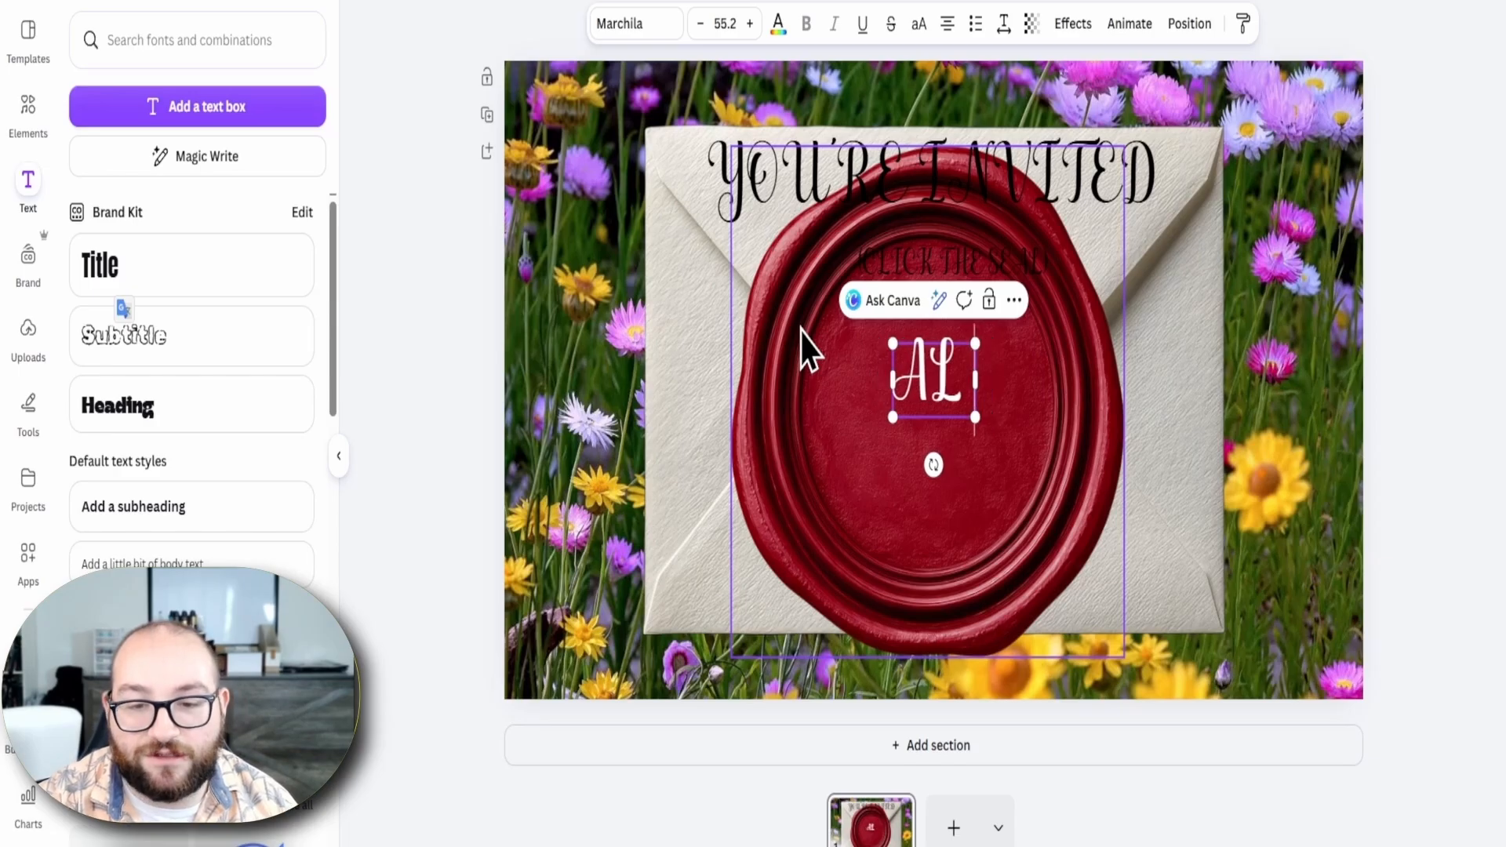
Enlarge the "AL" initials to about size 147 and group them with the wax seal, clear of the envelope
{"action": "left_click", "coordinate": [1136, 487]}
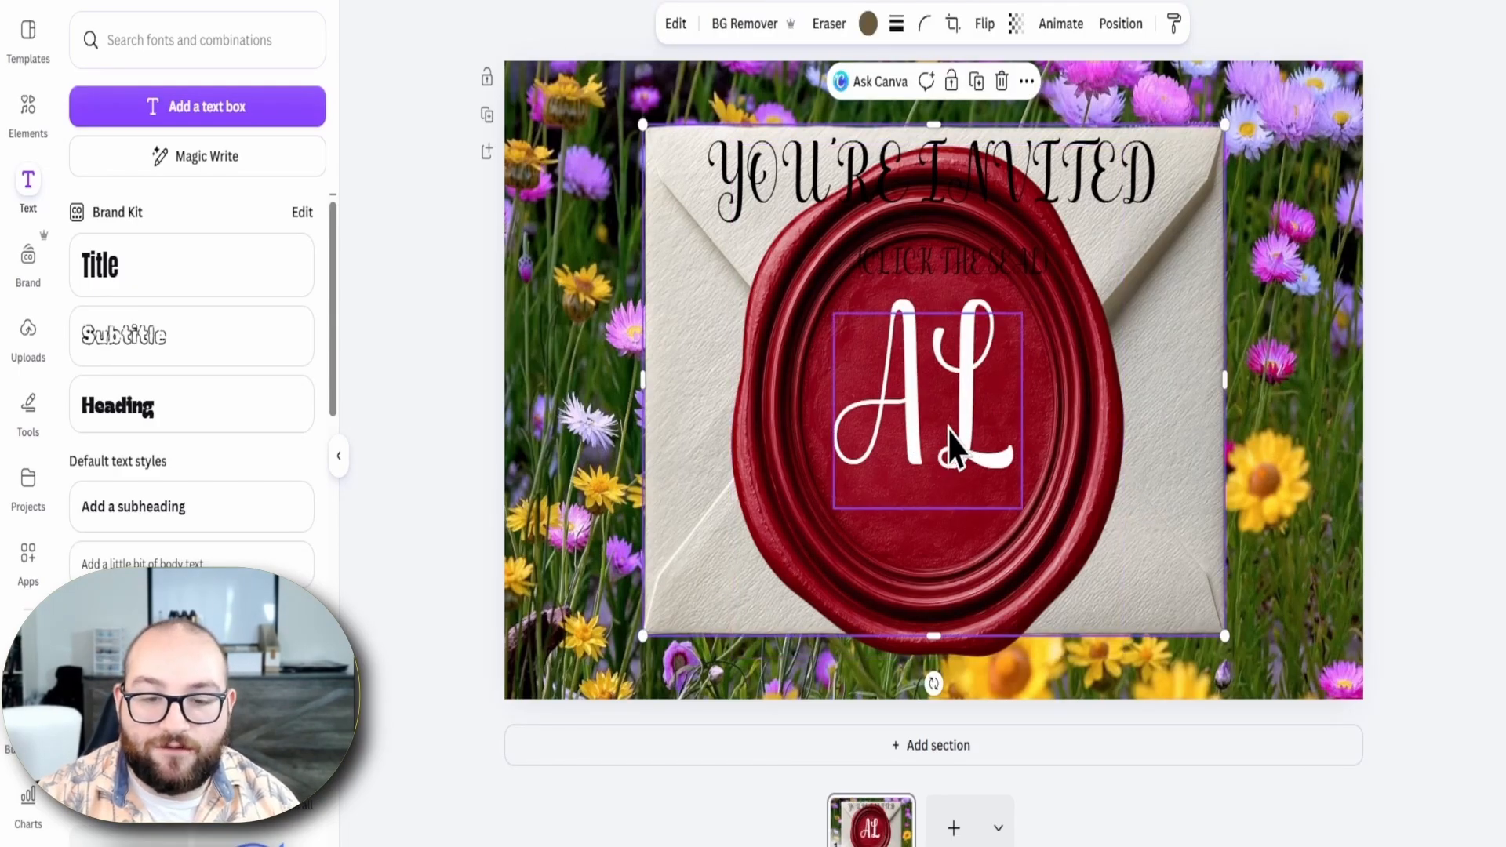
{"action": "left_click_drag", "start_coordinate": [951, 447], "coordinate": [1242, 385]}
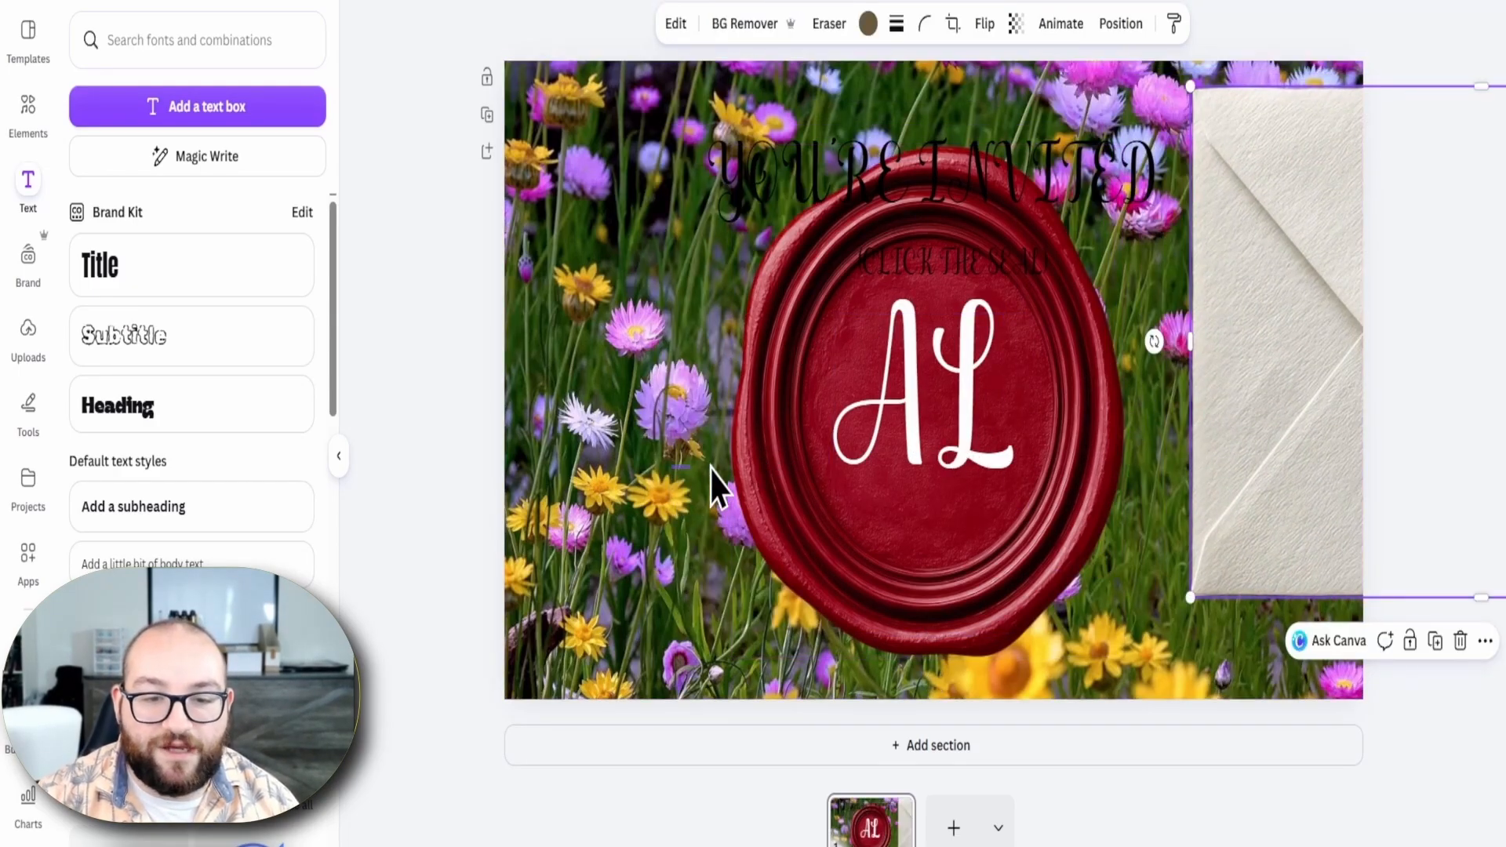
{"action": "left_click_drag", "start_coordinate": [672, 468], "coordinate": [913, 437]}
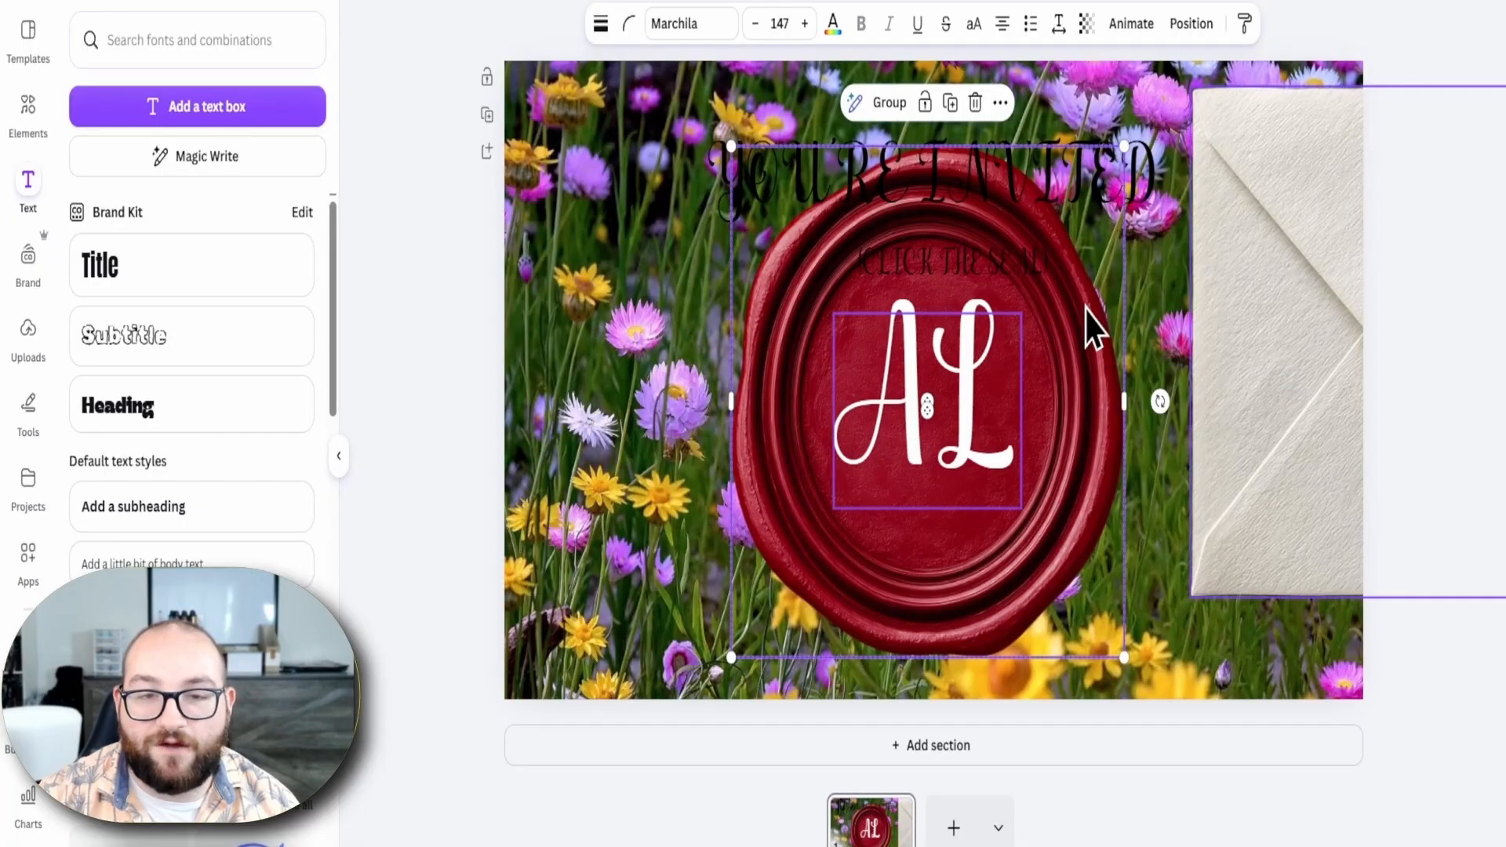
{"action": "left_click", "coordinate": [888, 103]}
Put the envelope back behind the heading and shrink the grouped seal to sit at the tip of the envelope's flap
{"action": "left_click_drag", "start_coordinate": [731, 658], "coordinate": [981, 400]}
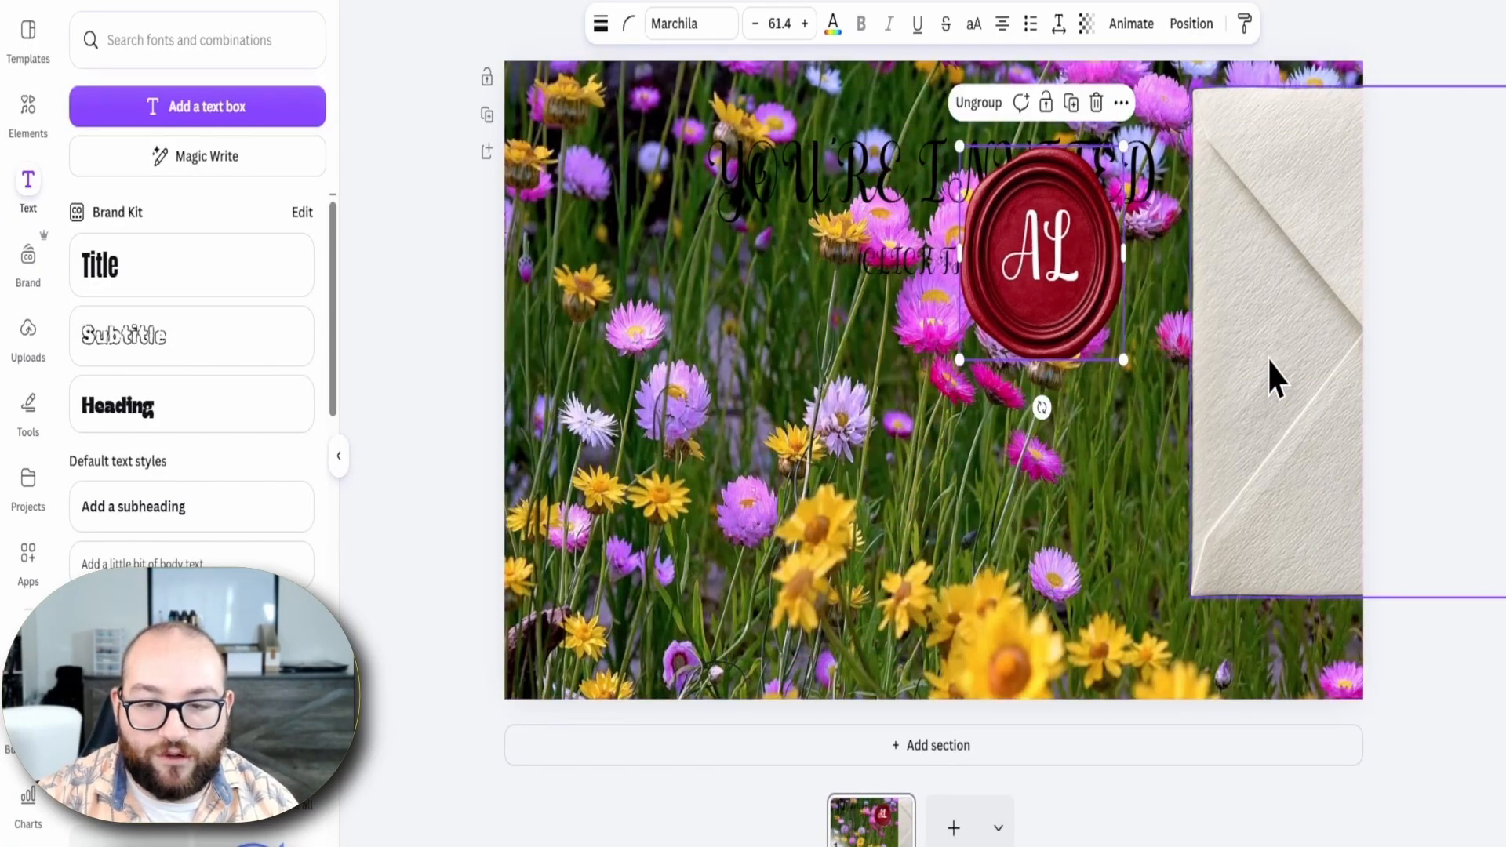
{"action": "left_click_drag", "start_coordinate": [1270, 377], "coordinate": [716, 386]}
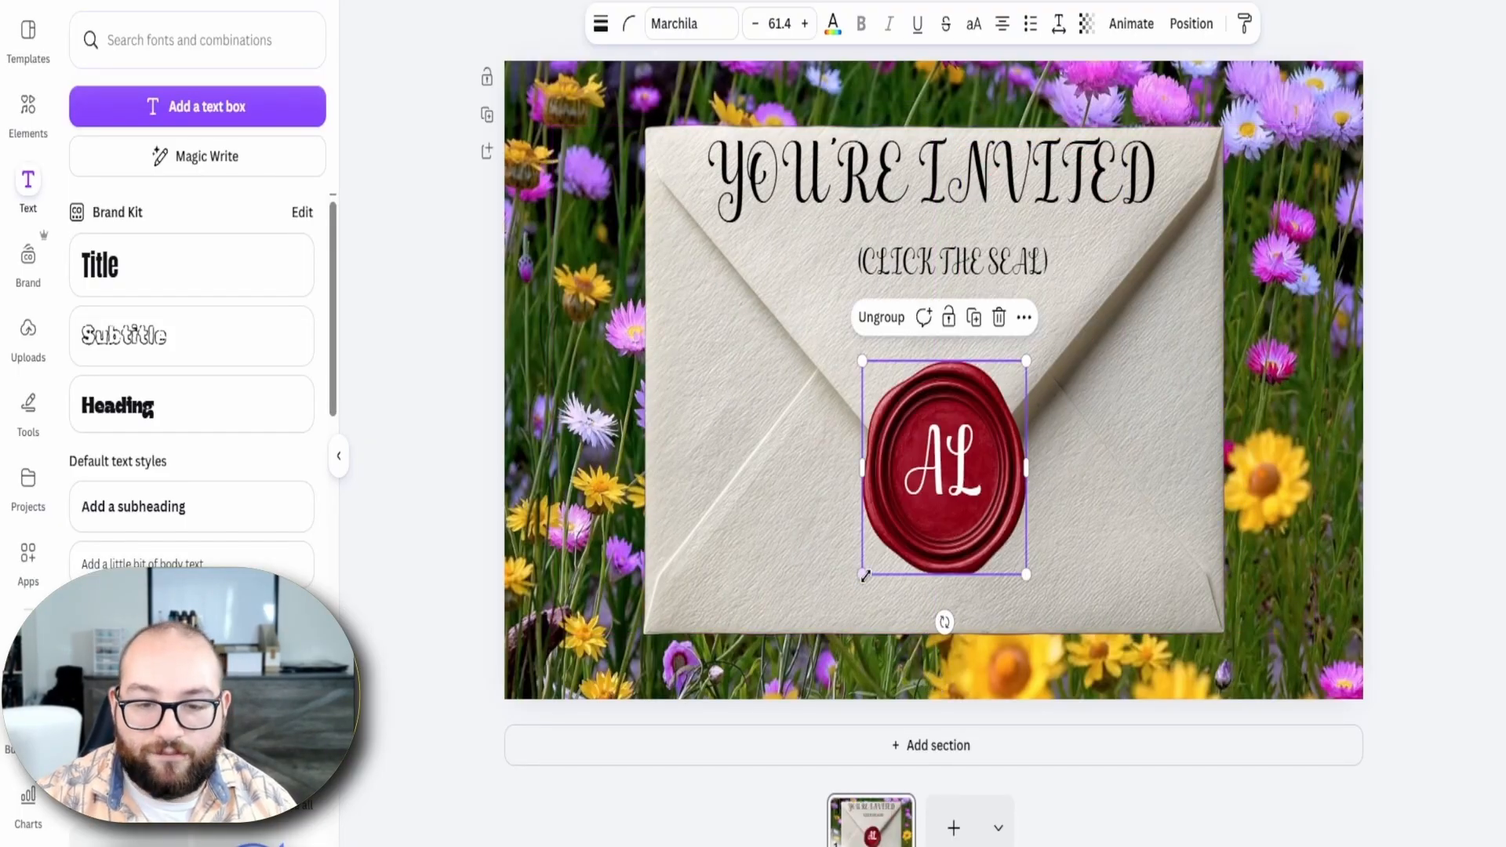
{"action": "left_click_drag", "start_coordinate": [863, 574], "coordinate": [941, 475]}
{"action": "left_click_drag", "start_coordinate": [979, 425], "coordinate": [945, 488]}
{"action": "left_click_drag", "start_coordinate": [901, 541], "coordinate": [932, 520]}
Shrink the envelope, move it lower on the page and bring the "(CLICK THE SEAL)" text down just above the seal
{"action": "left_click", "coordinate": [919, 194]}
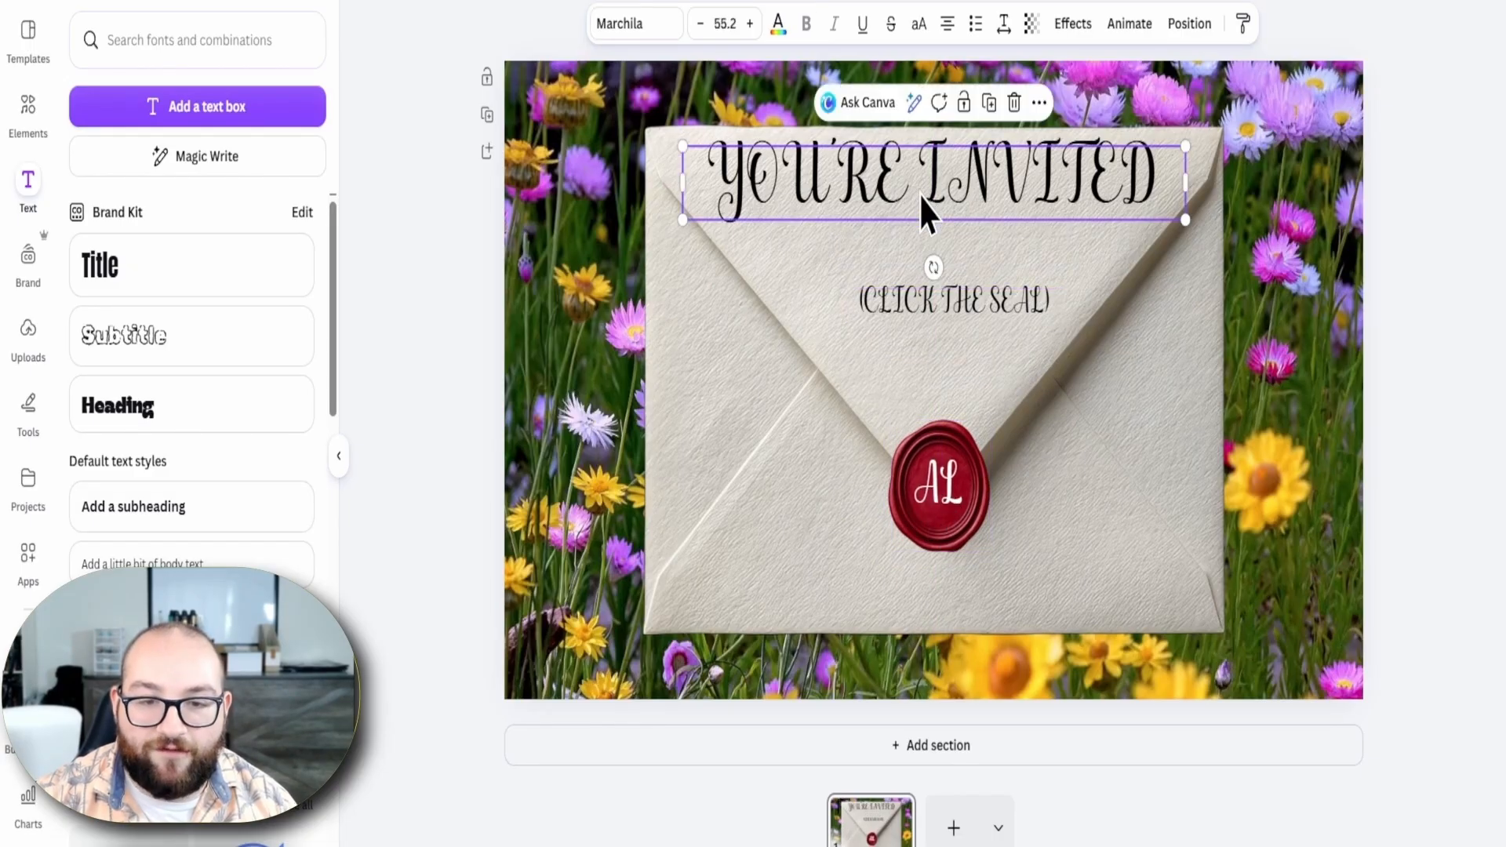
{"action": "left_click_drag", "start_coordinate": [920, 195], "coordinate": [924, 185]}
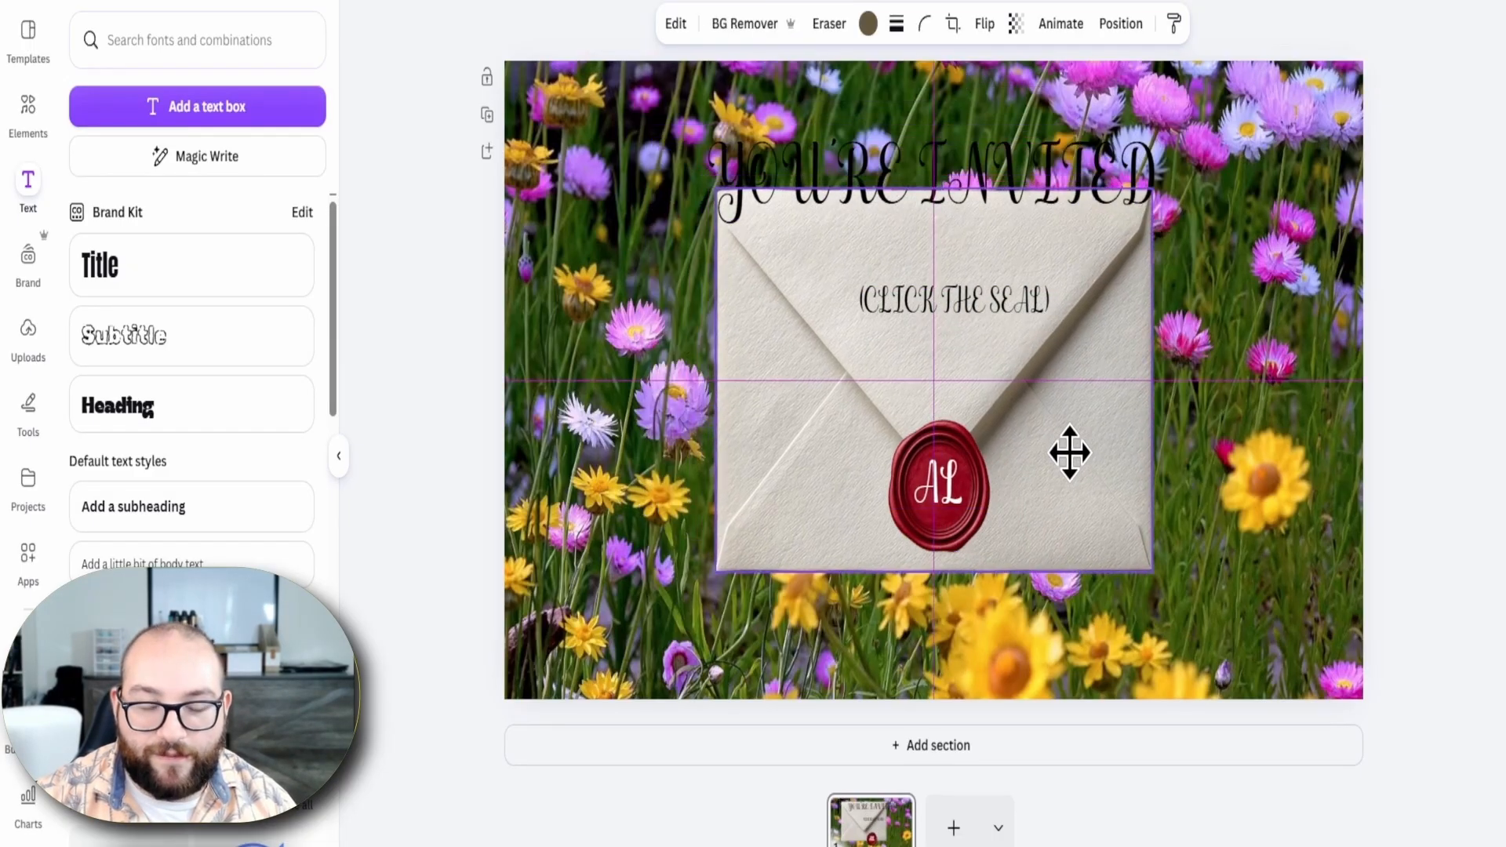
{"action": "mouse_move", "coordinate": [1069, 452]}
{"action": "left_mouse_down"}
{"action": "mouse_move", "coordinate": [1079, 501]}
{"action": "mouse_move", "coordinate": [1069, 481]}
{"action": "left_mouse_up"}
{"action": "left_click", "coordinate": [976, 308]}
{"action": "left_click_drag", "start_coordinate": [976, 308], "coordinate": [972, 373]}
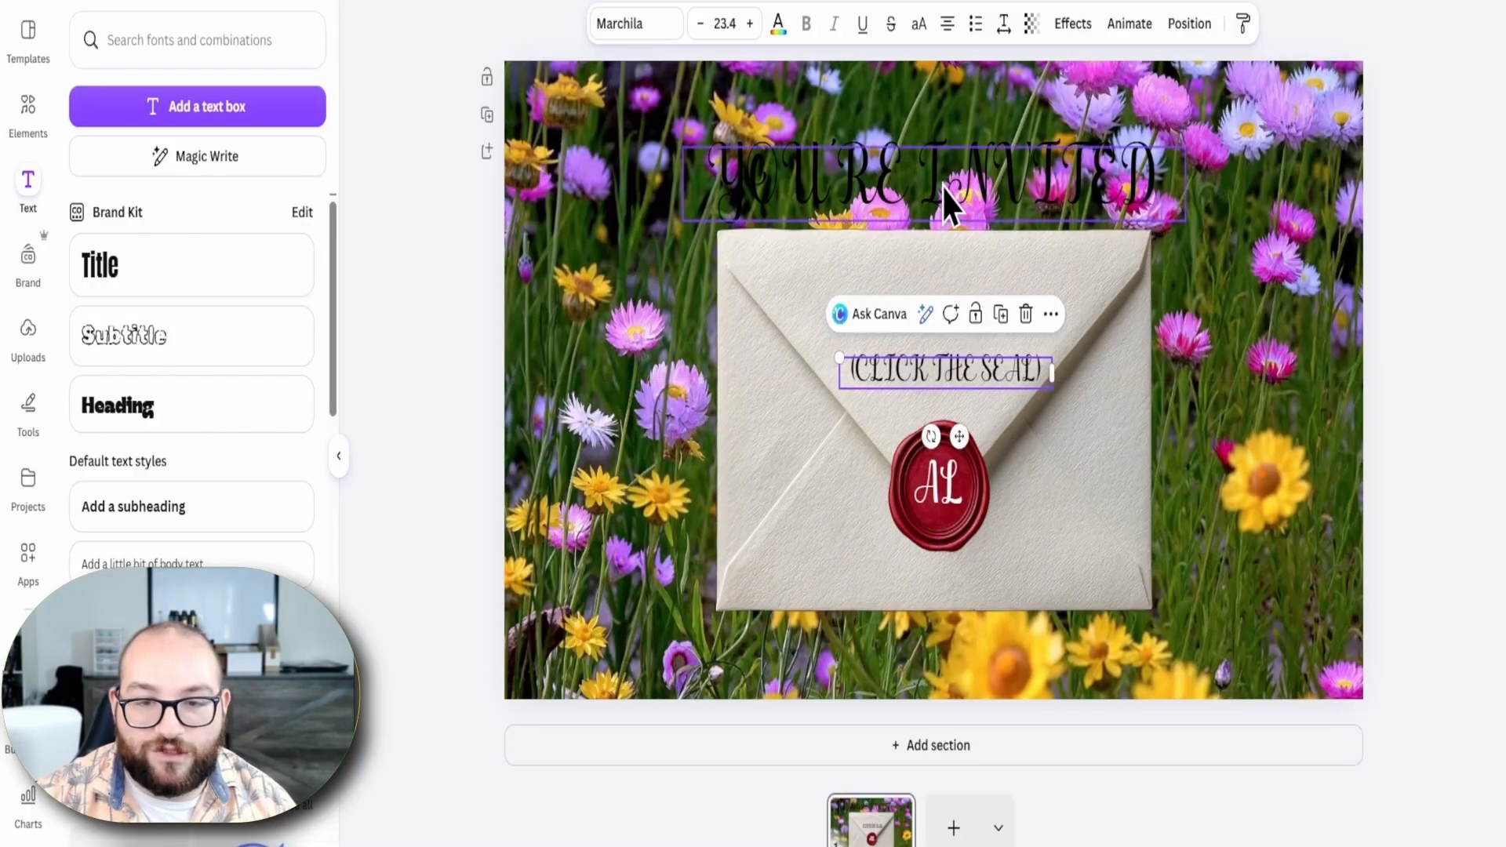
Move the "YOU'RE INVITED" heading onto the envelope's upper part and shrink it to about size 45.1 to fit the envelope's width
{"action": "left_click_drag", "start_coordinate": [948, 202], "coordinate": [948, 310]}
{"action": "left_click_drag", "start_coordinate": [691, 328], "coordinate": [787, 313]}
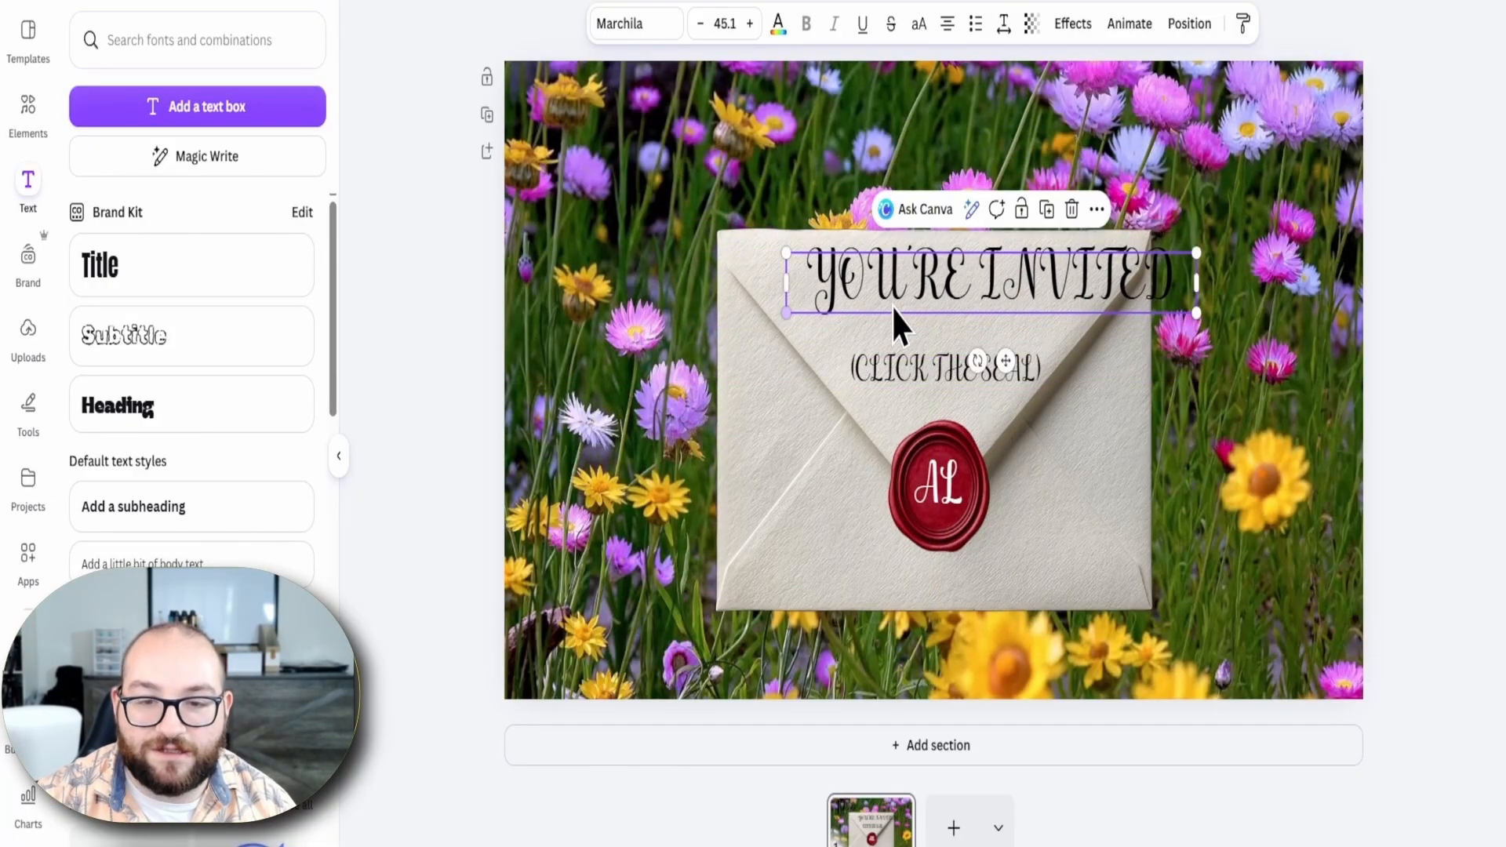
{"action": "left_click_drag", "start_coordinate": [891, 308], "coordinate": [839, 304]}
{"action": "left_click", "coordinate": [1394, 391]}
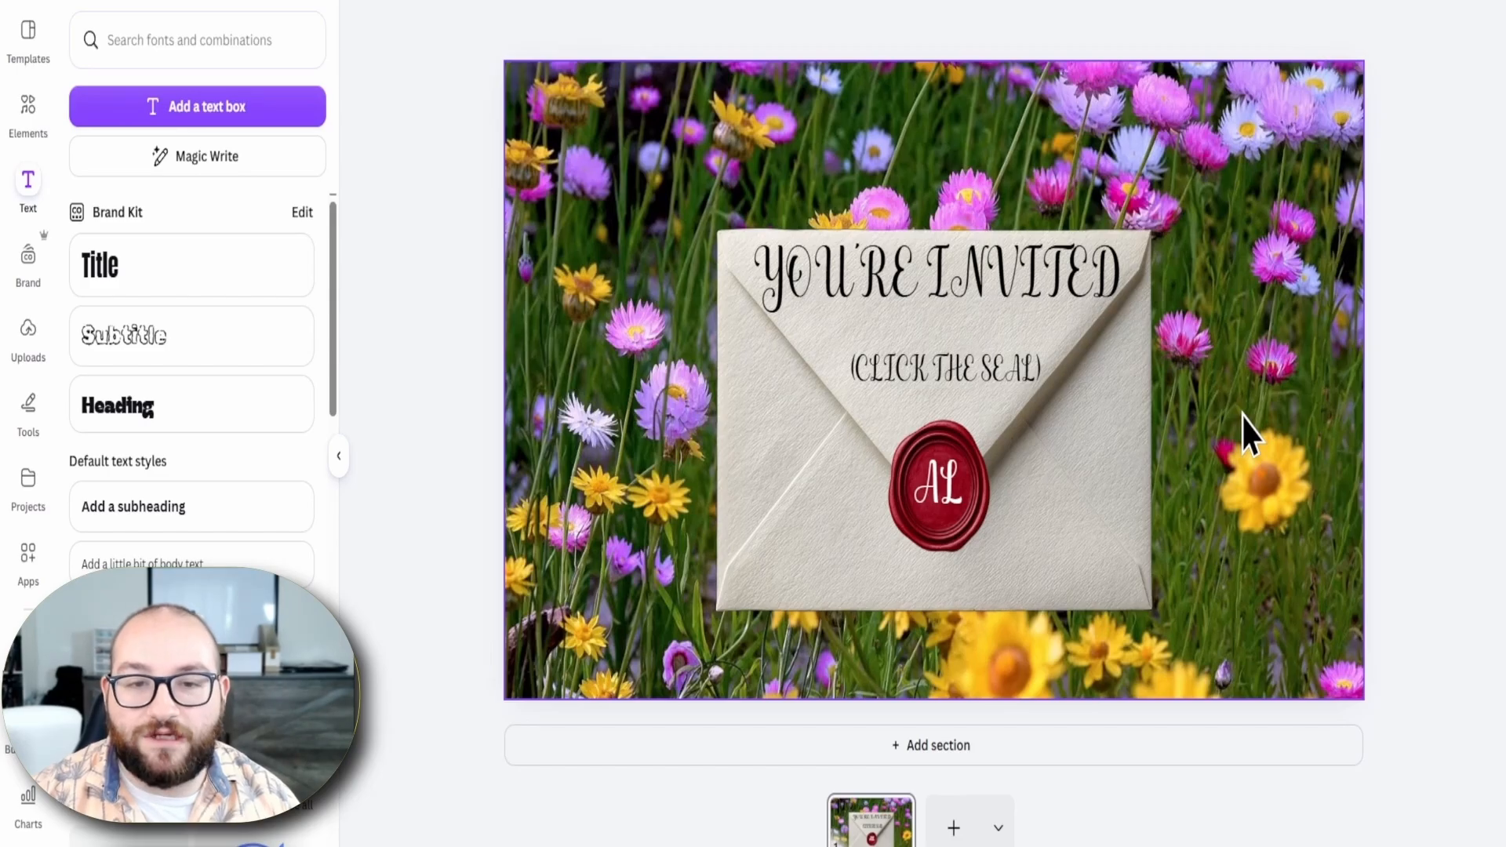
Duplicate the invitation page and go back to the first page
{"action": "left_click", "coordinate": [900, 814]}
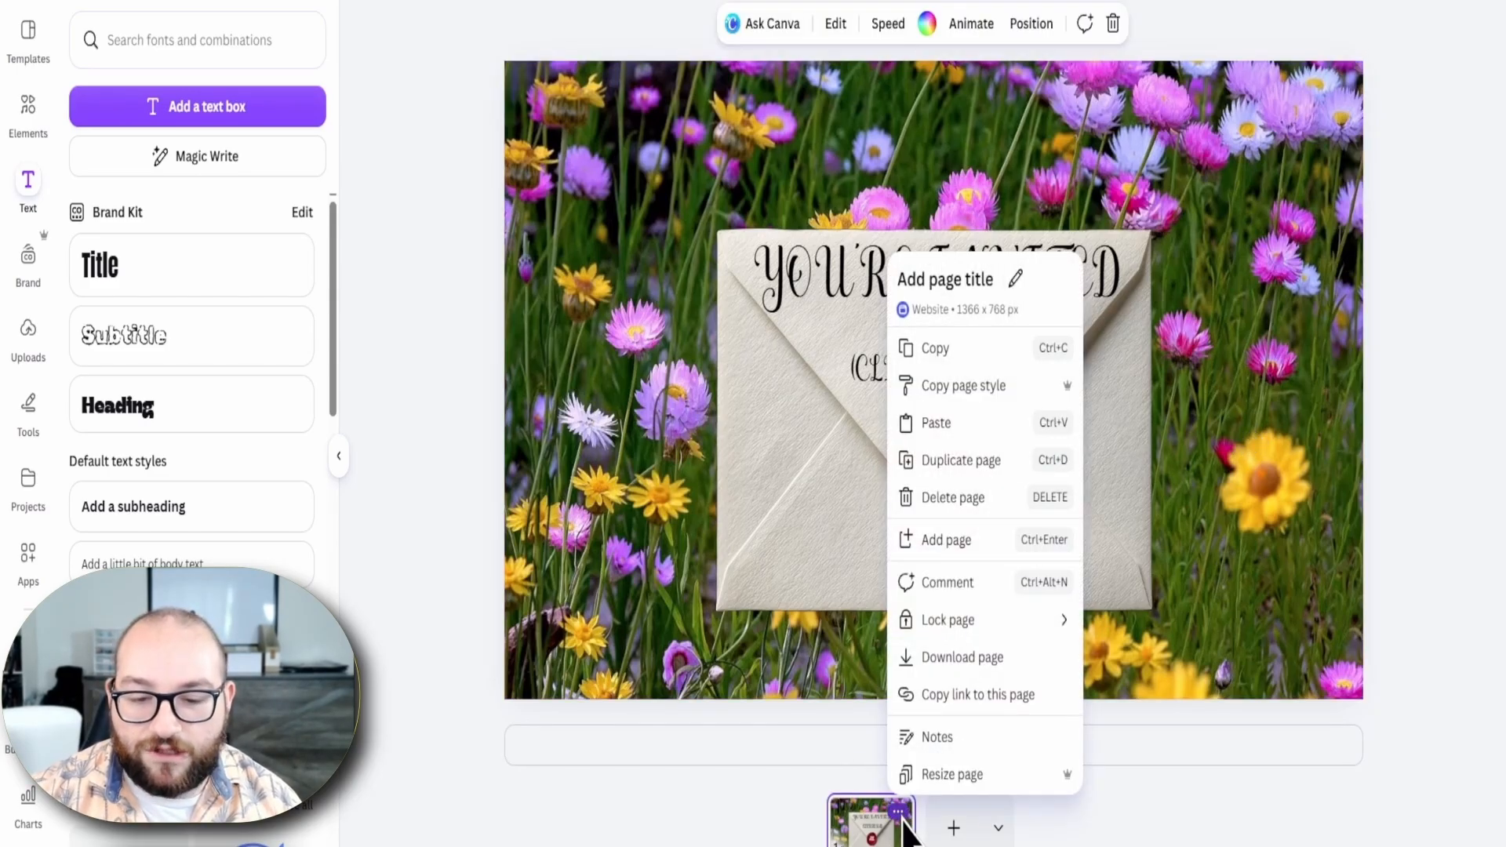
{"action": "left_click", "coordinate": [970, 463]}
{"action": "left_click", "coordinate": [819, 822]}
{"action": "left_click", "coordinate": [902, 821]}
{"action": "left_click", "coordinate": [820, 822]}
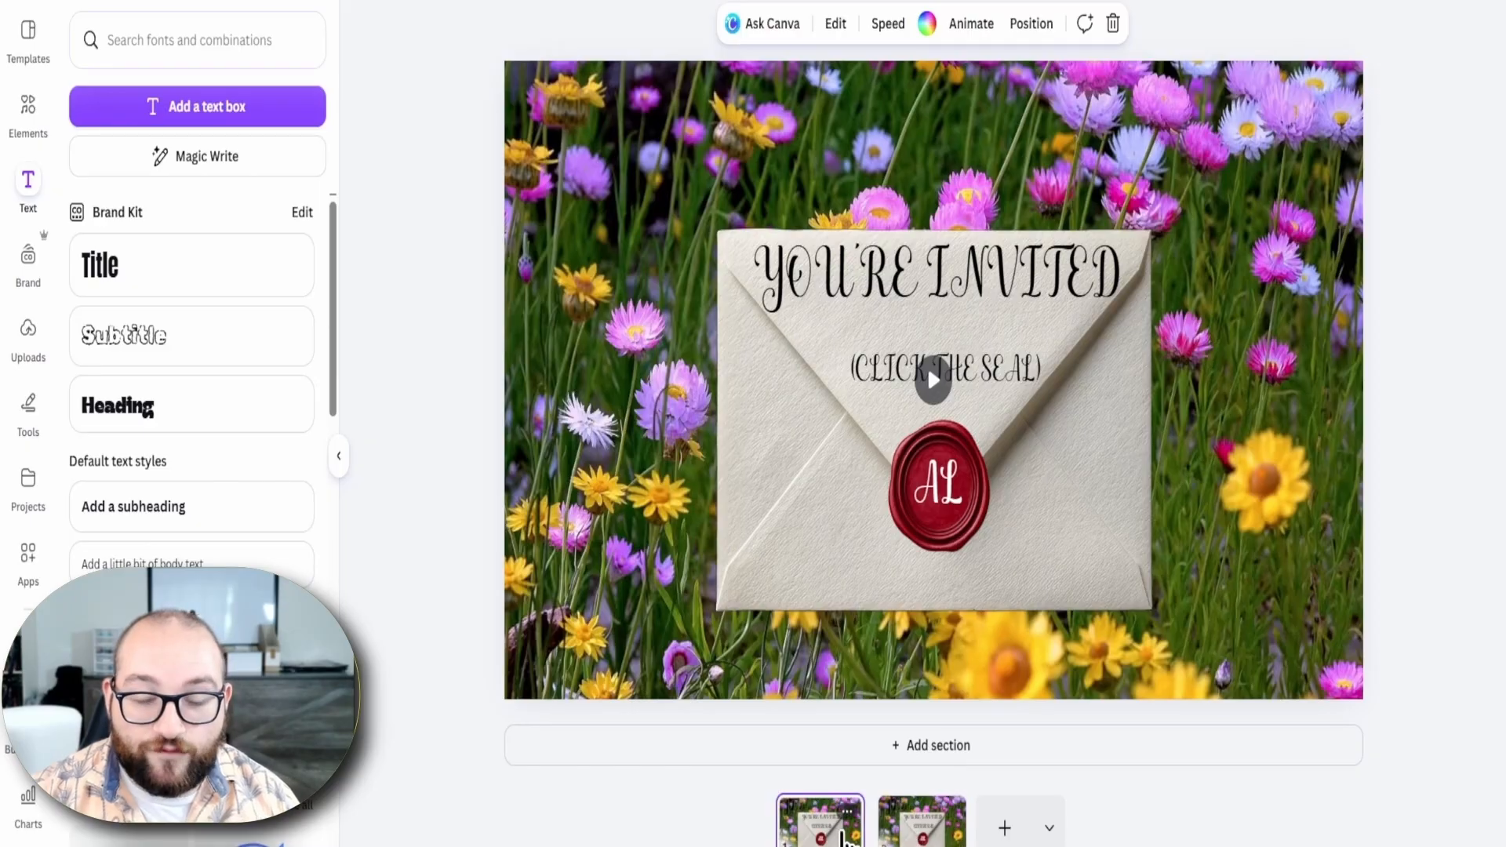
{"action": "left_click", "coordinate": [895, 823]}
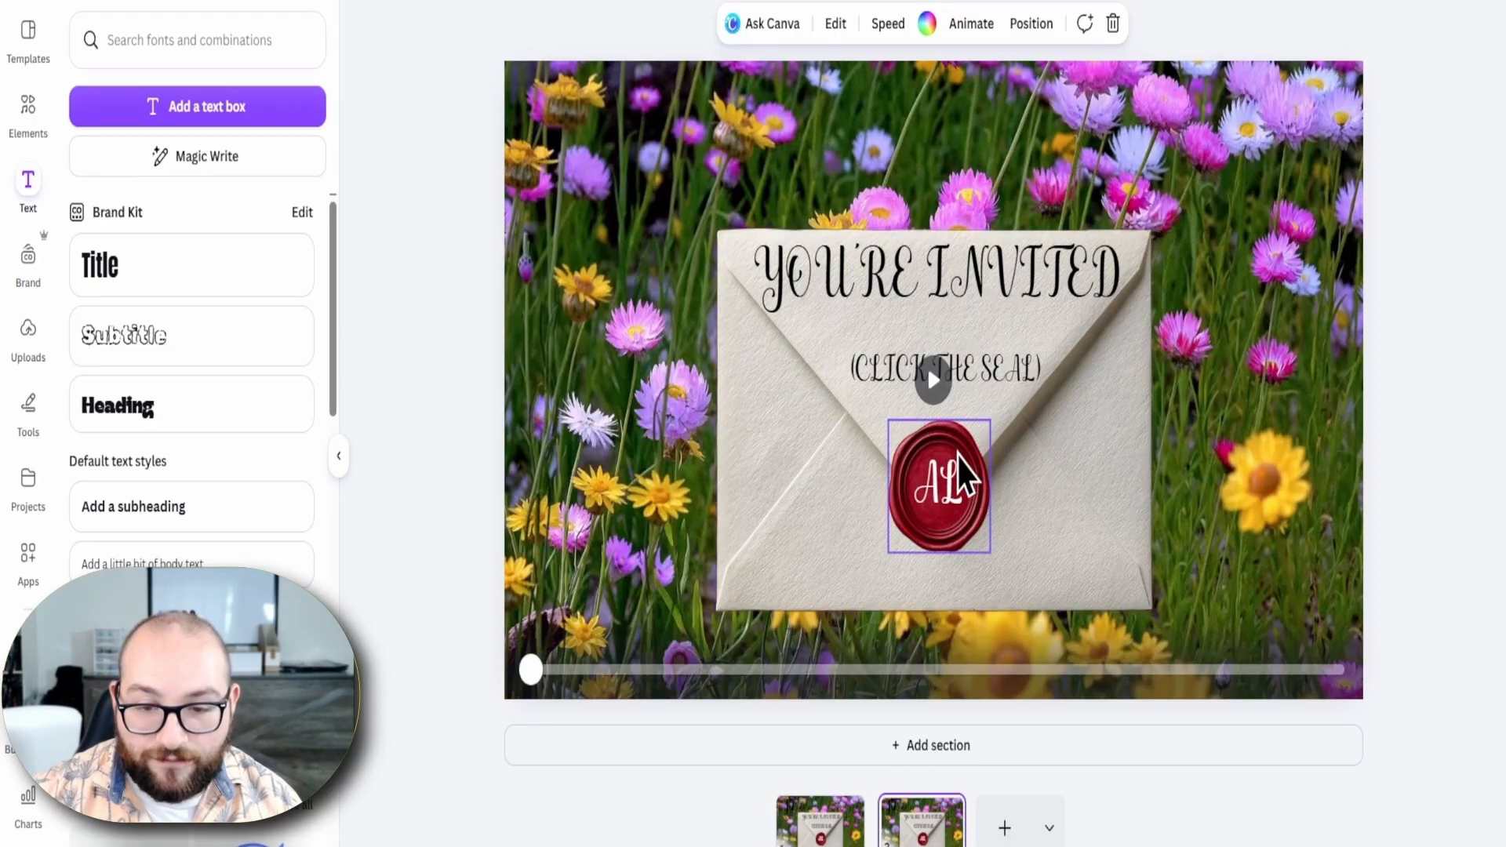
{"action": "left_click", "coordinate": [820, 822]}
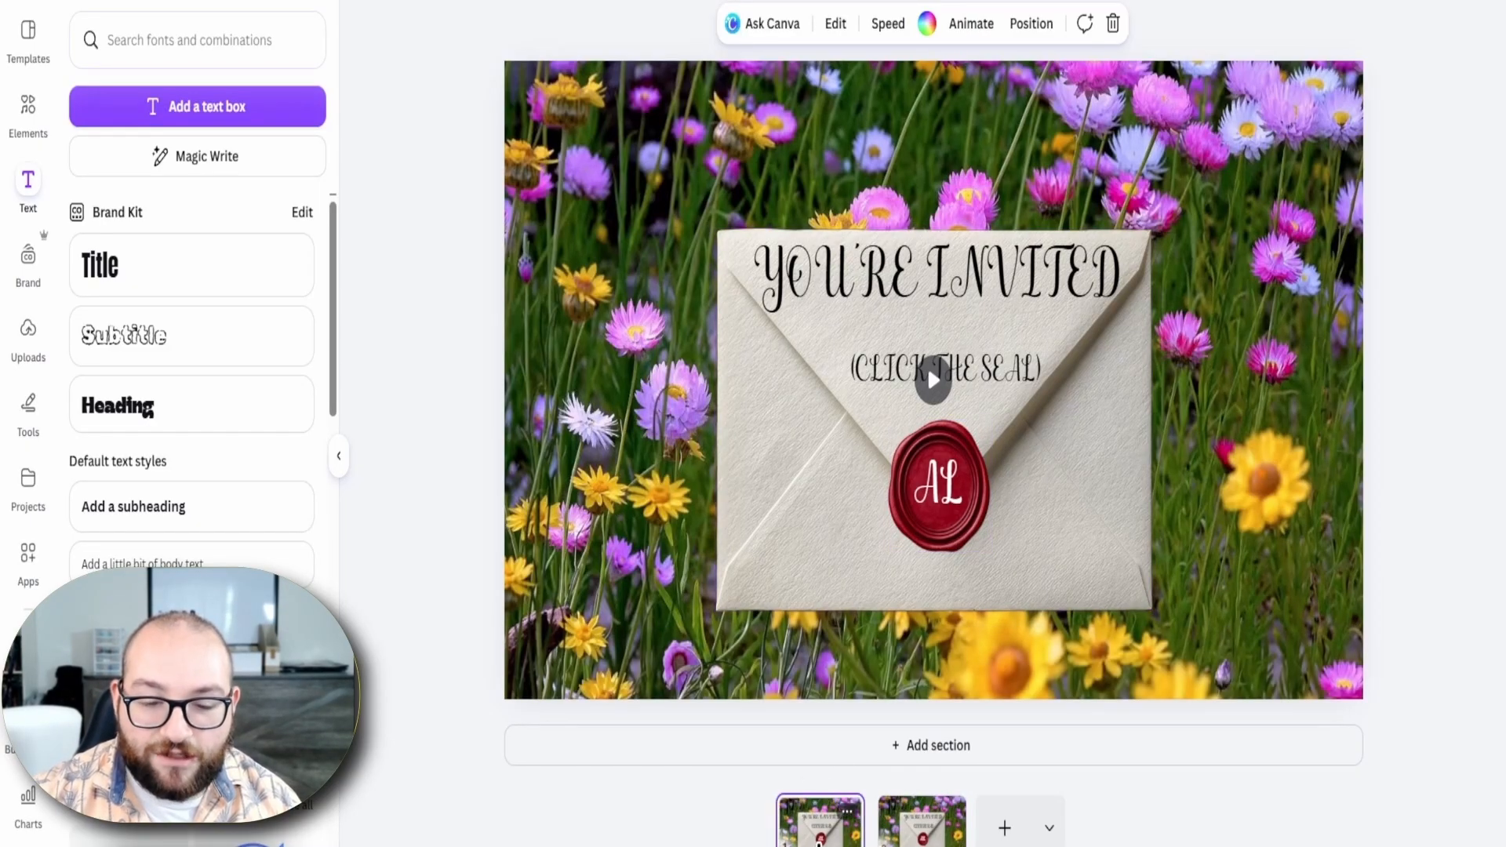
Link the wax seal image on the first page to the document page "2 - Untitled"
{"action": "left_click", "coordinate": [946, 485]}
{"action": "left_click", "coordinate": [942, 505]}
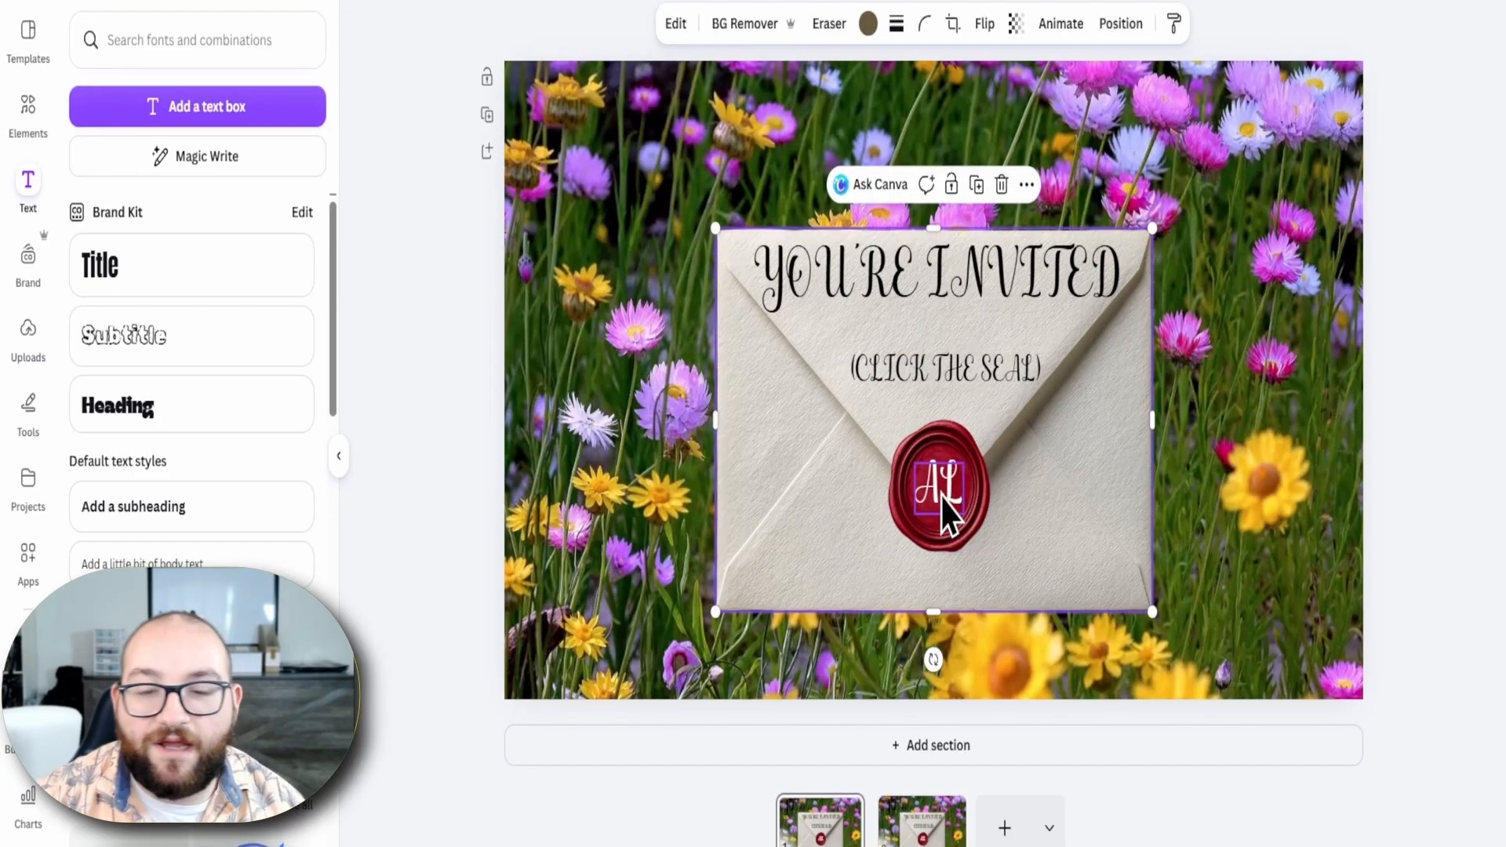
{"action": "left_click", "coordinate": [939, 510]}
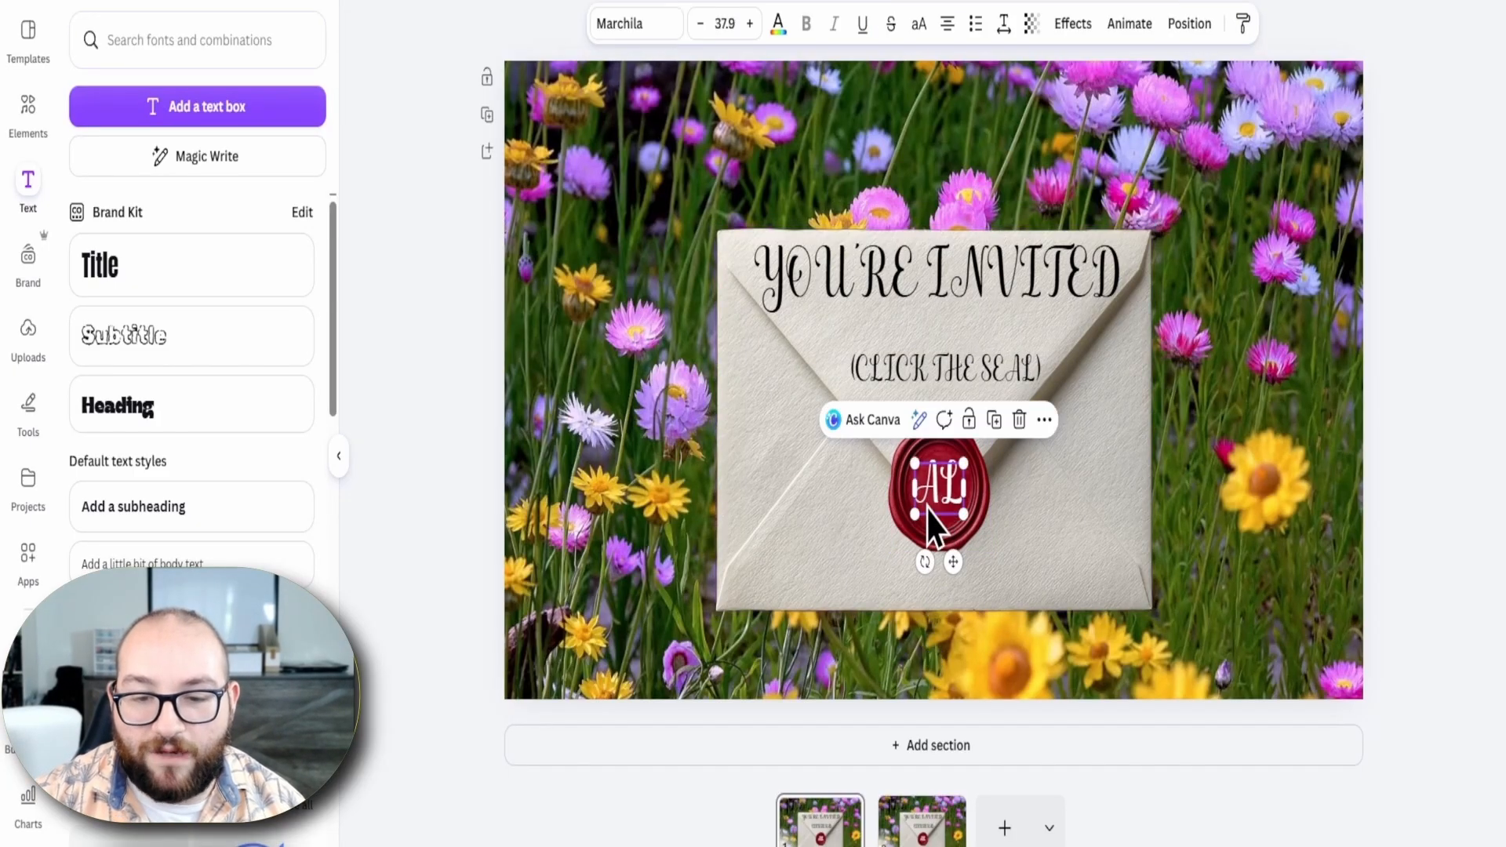
{"action": "left_click", "coordinate": [905, 527]}
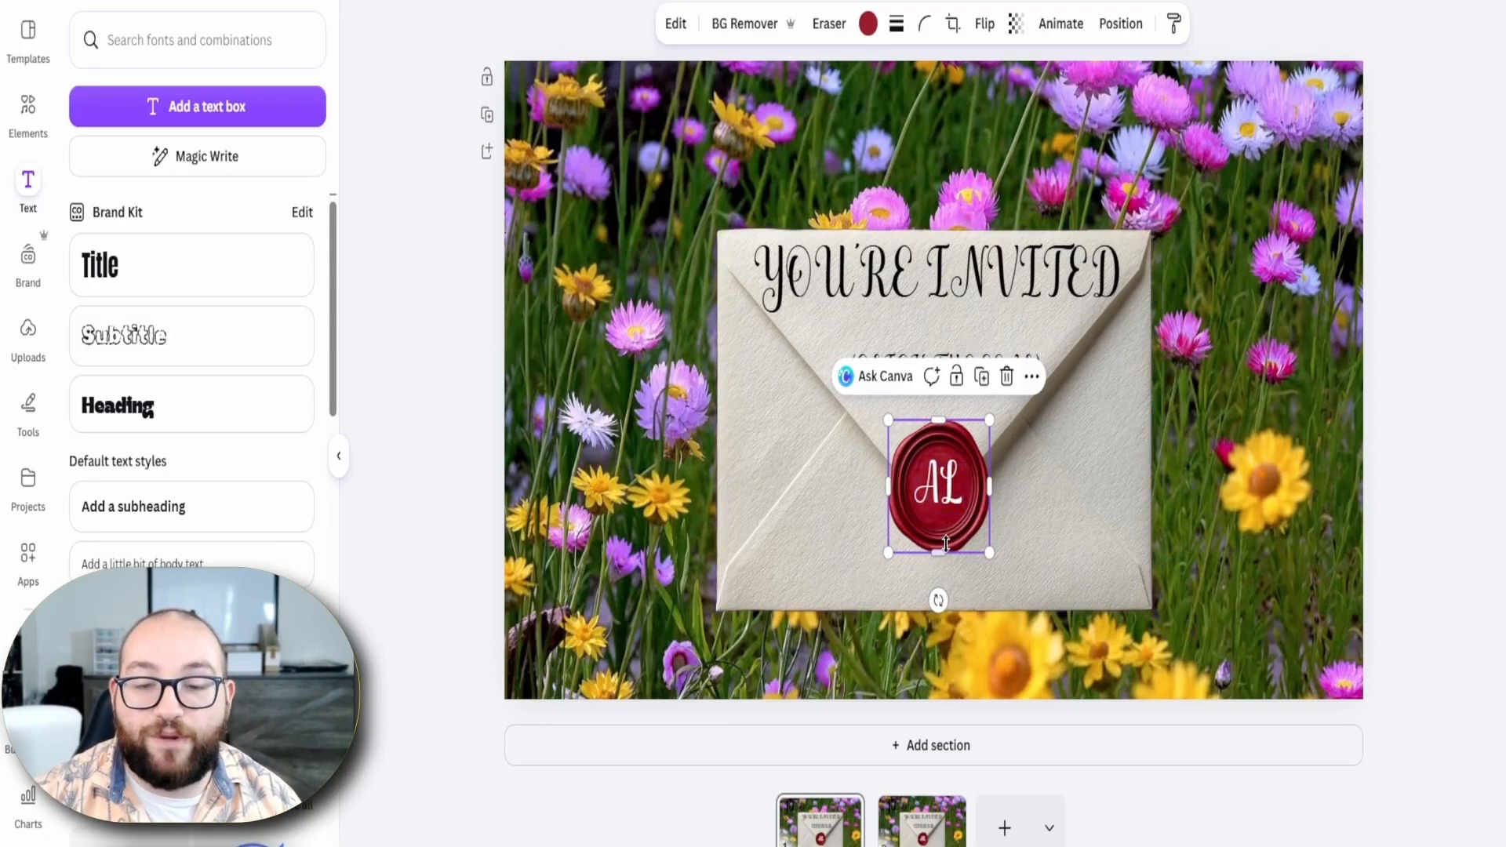
{"action": "left_click", "coordinate": [1010, 549]}
{"action": "left_click", "coordinate": [927, 542]}
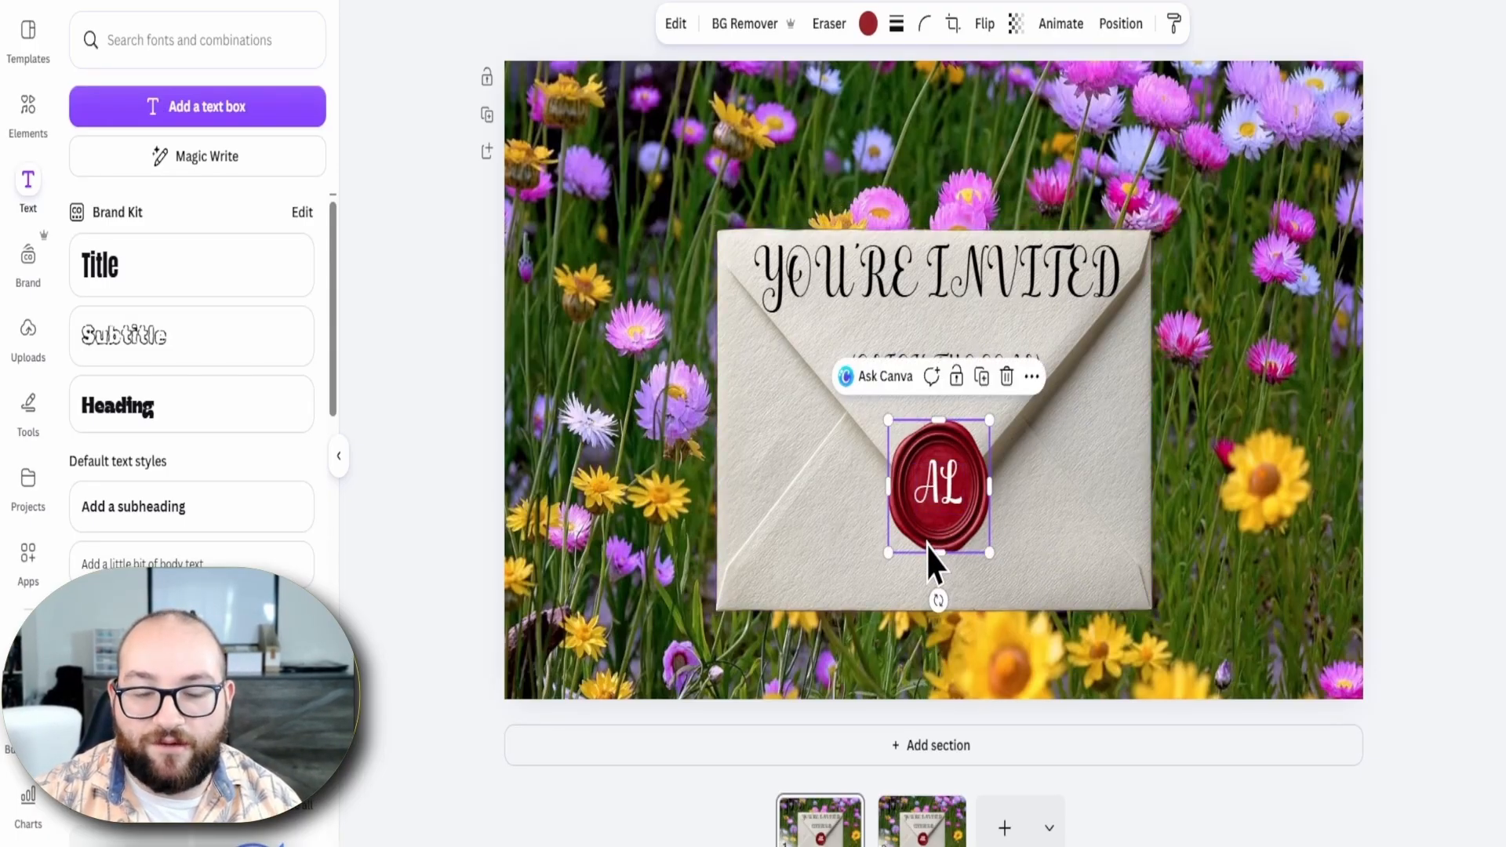
{"action": "left_click", "coordinate": [1031, 378]}
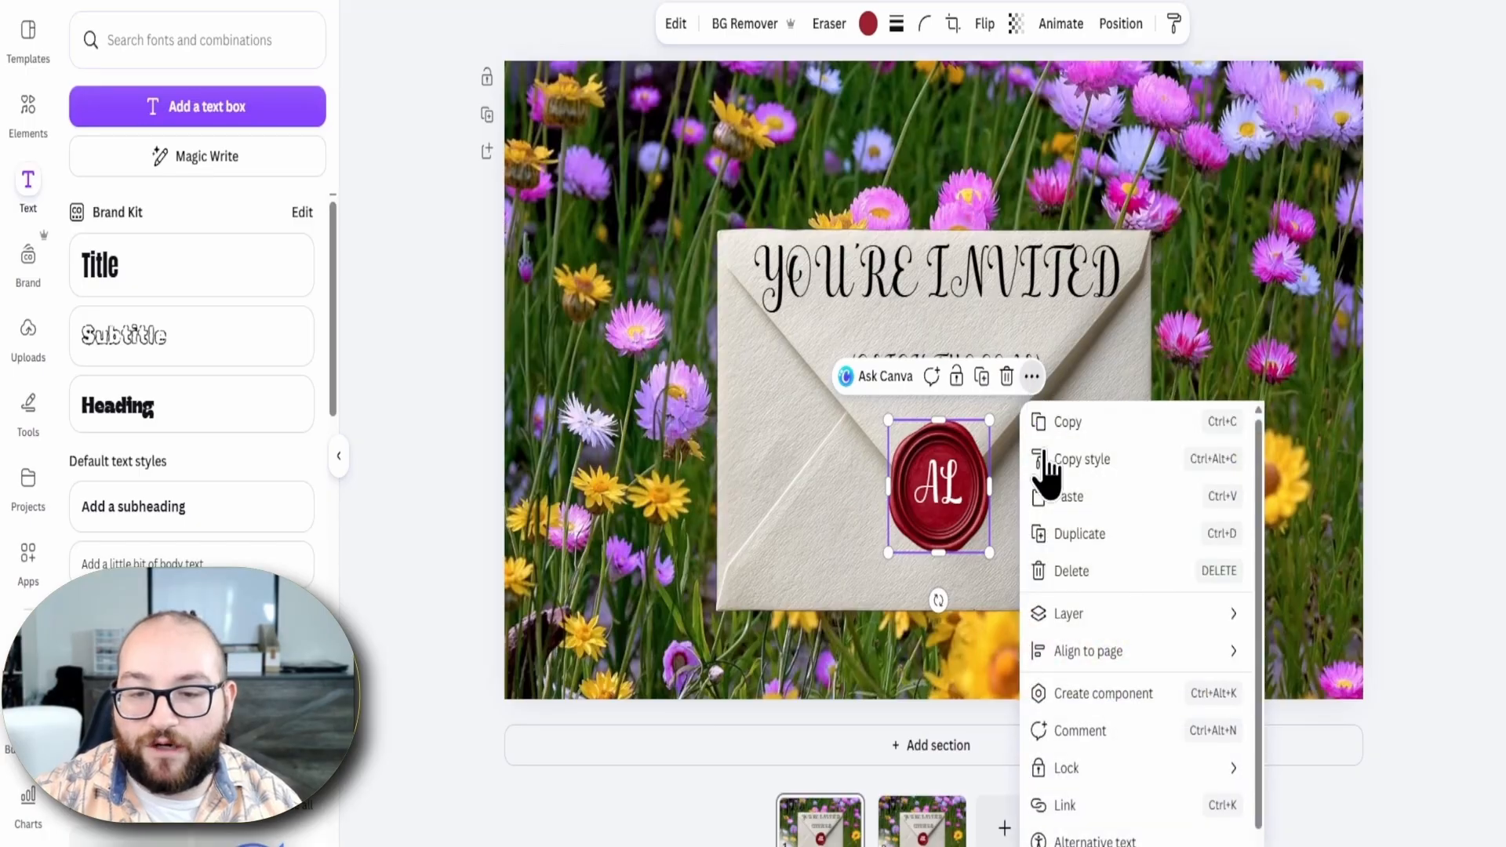
{"action": "left_click", "coordinate": [1067, 806]}
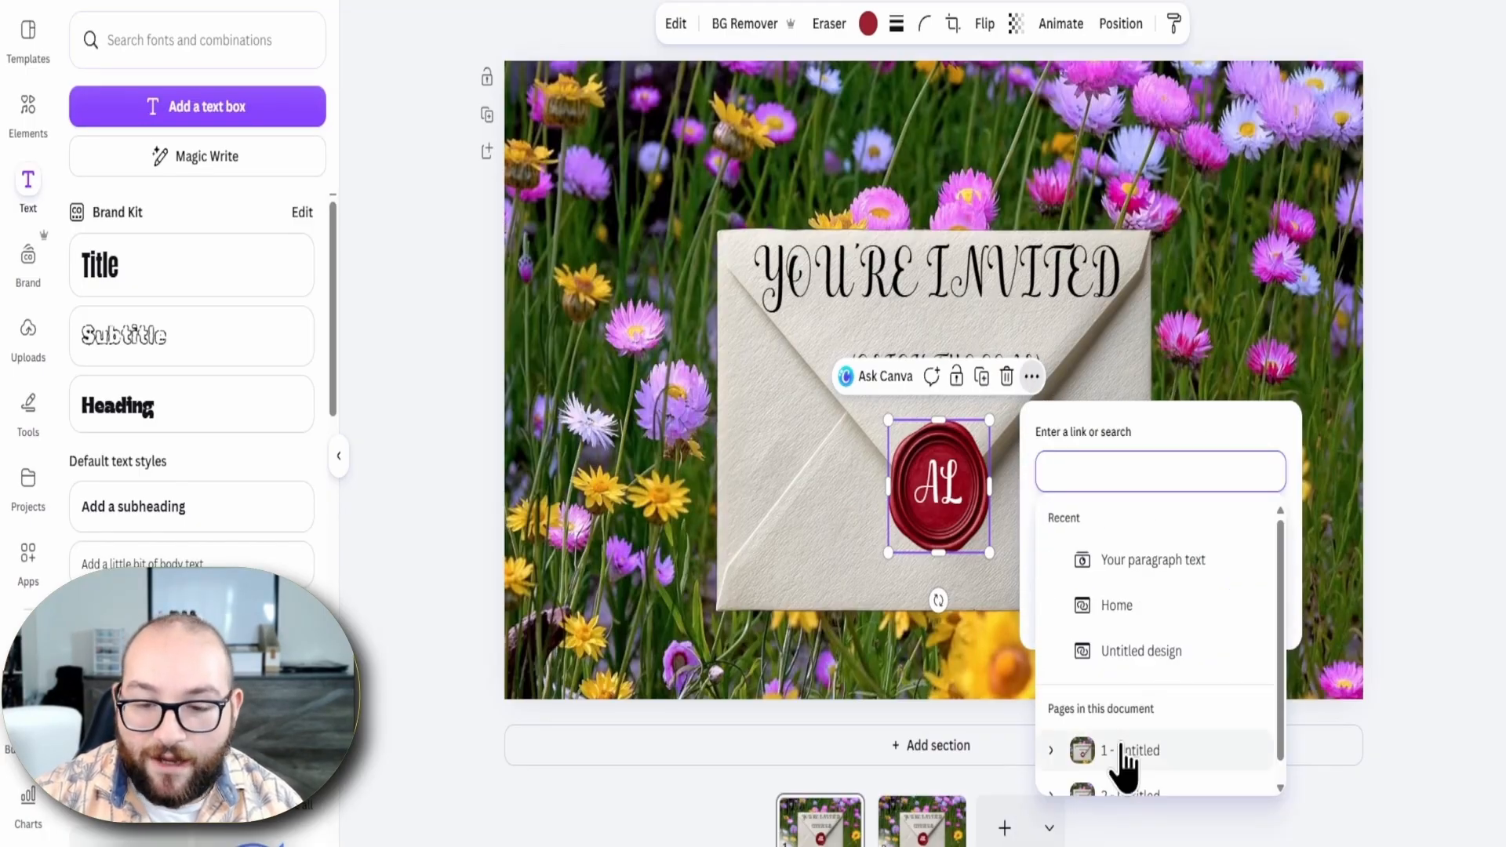
{"action": "scroll", "coordinate": [1114, 768], "scroll_direction": "down", "scroll_amount": 1}
{"action": "left_click", "coordinate": [1137, 776]}
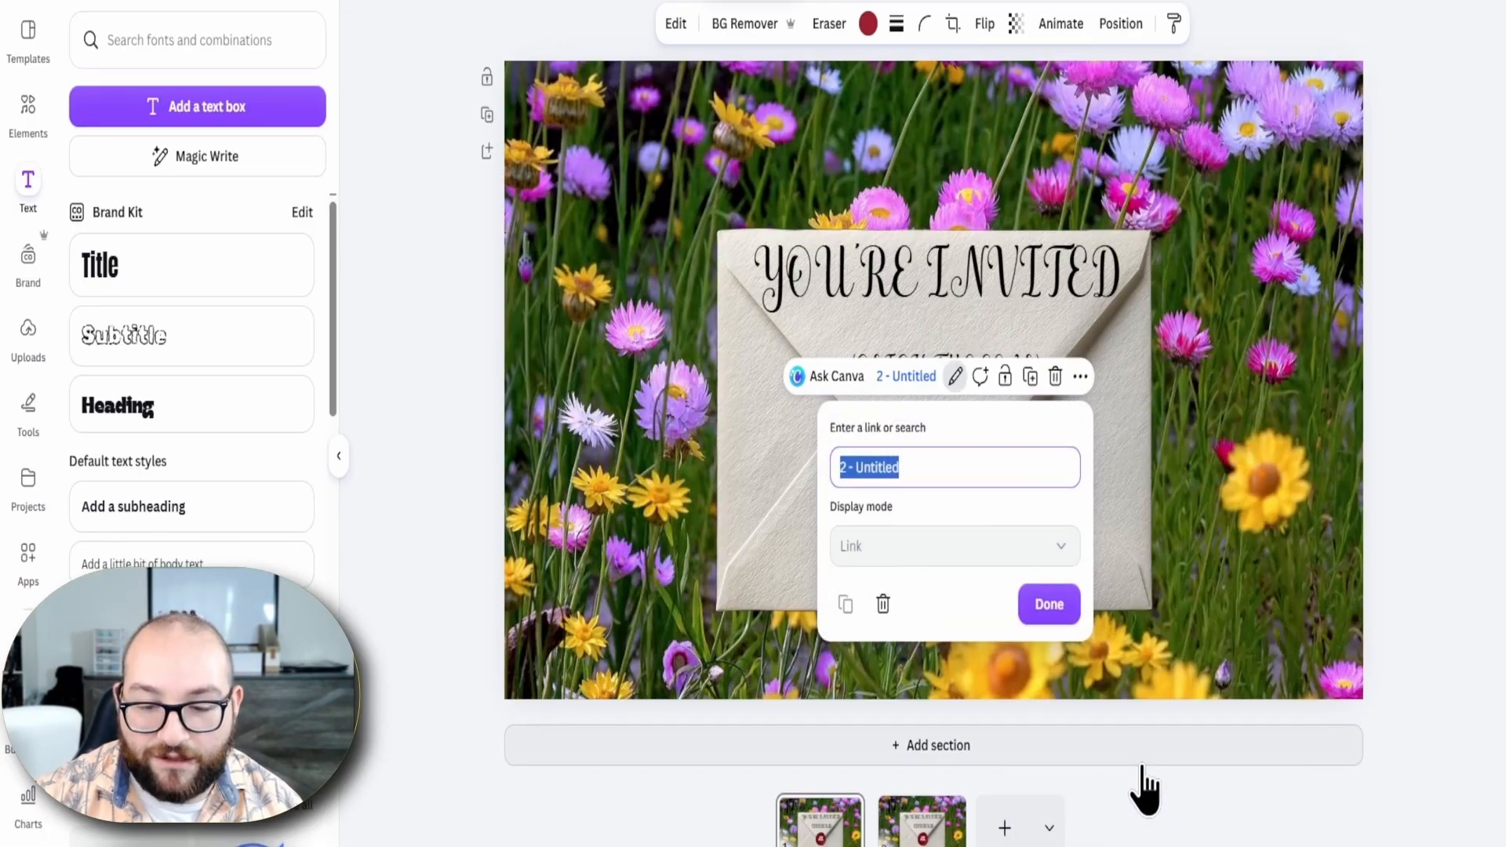
{"action": "left_click", "coordinate": [1054, 616]}
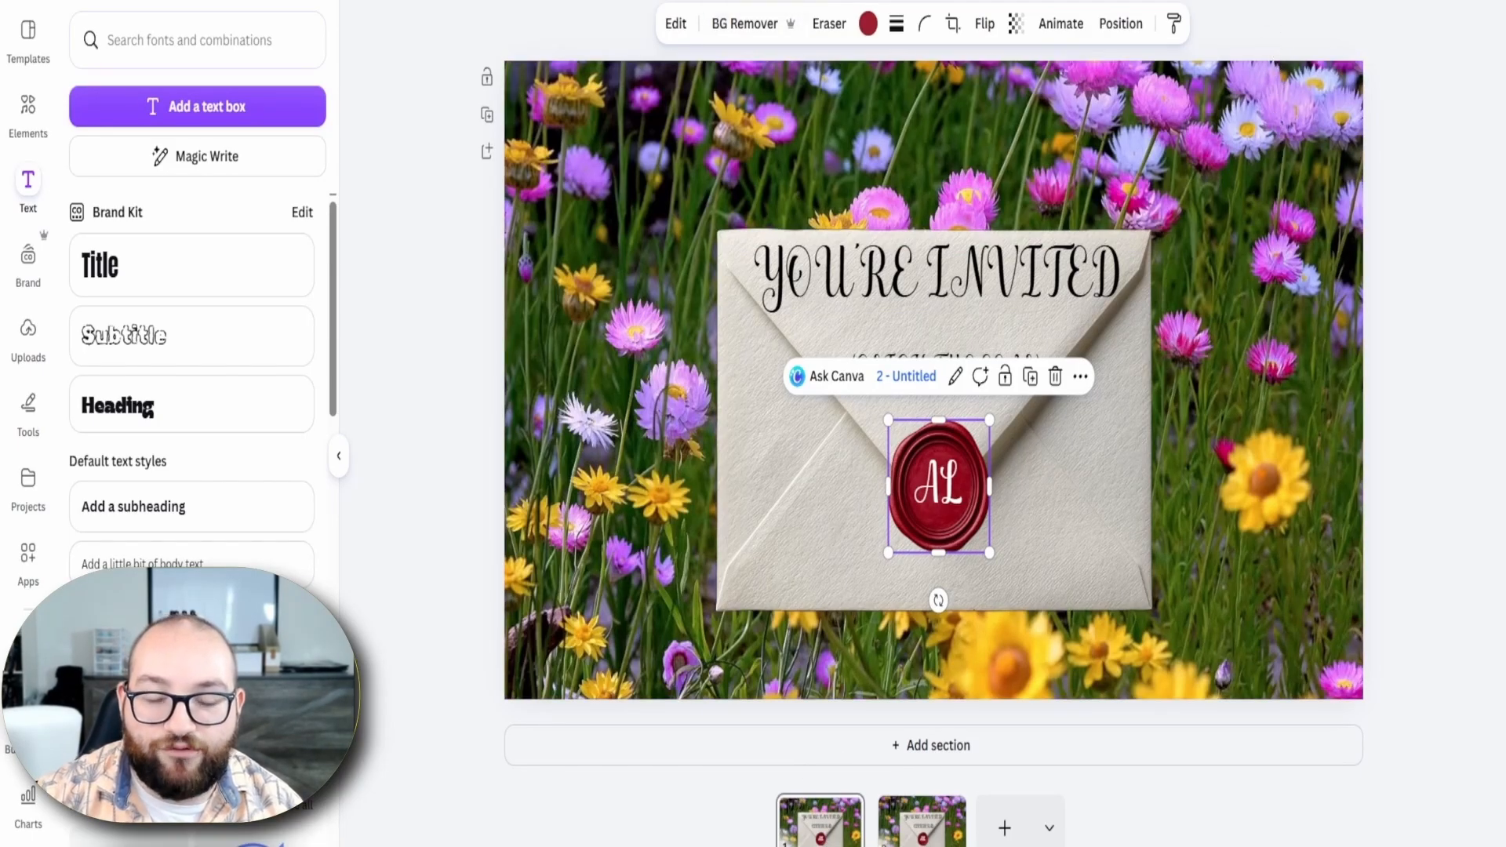
Move the envelope on the second page toward the page's upper-right corner
{"action": "left_click", "coordinate": [1261, 6]}
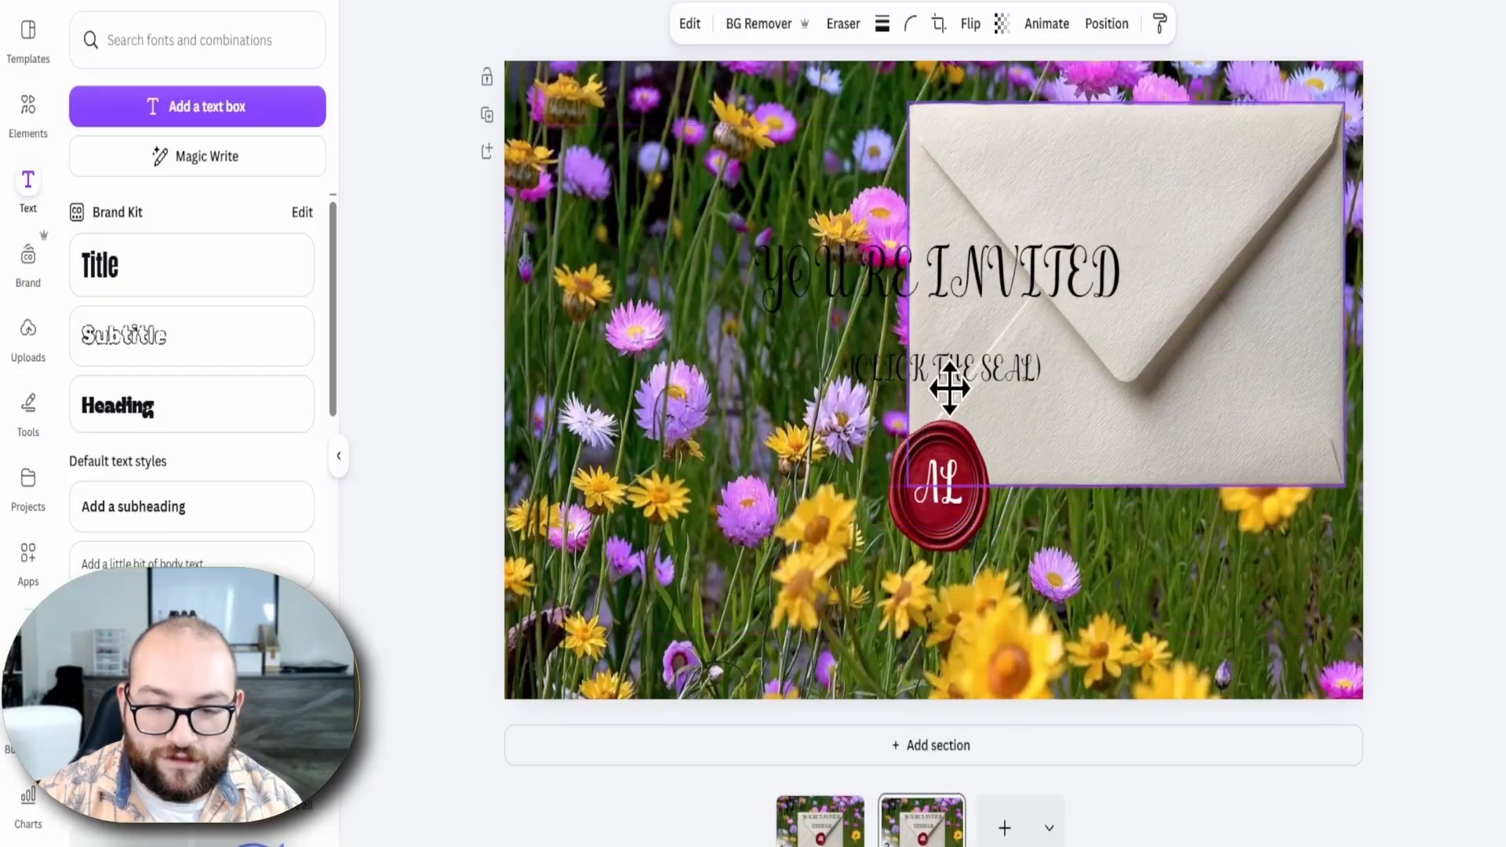
{"action": "left_click_drag", "start_coordinate": [948, 387], "coordinate": [965, 377]}
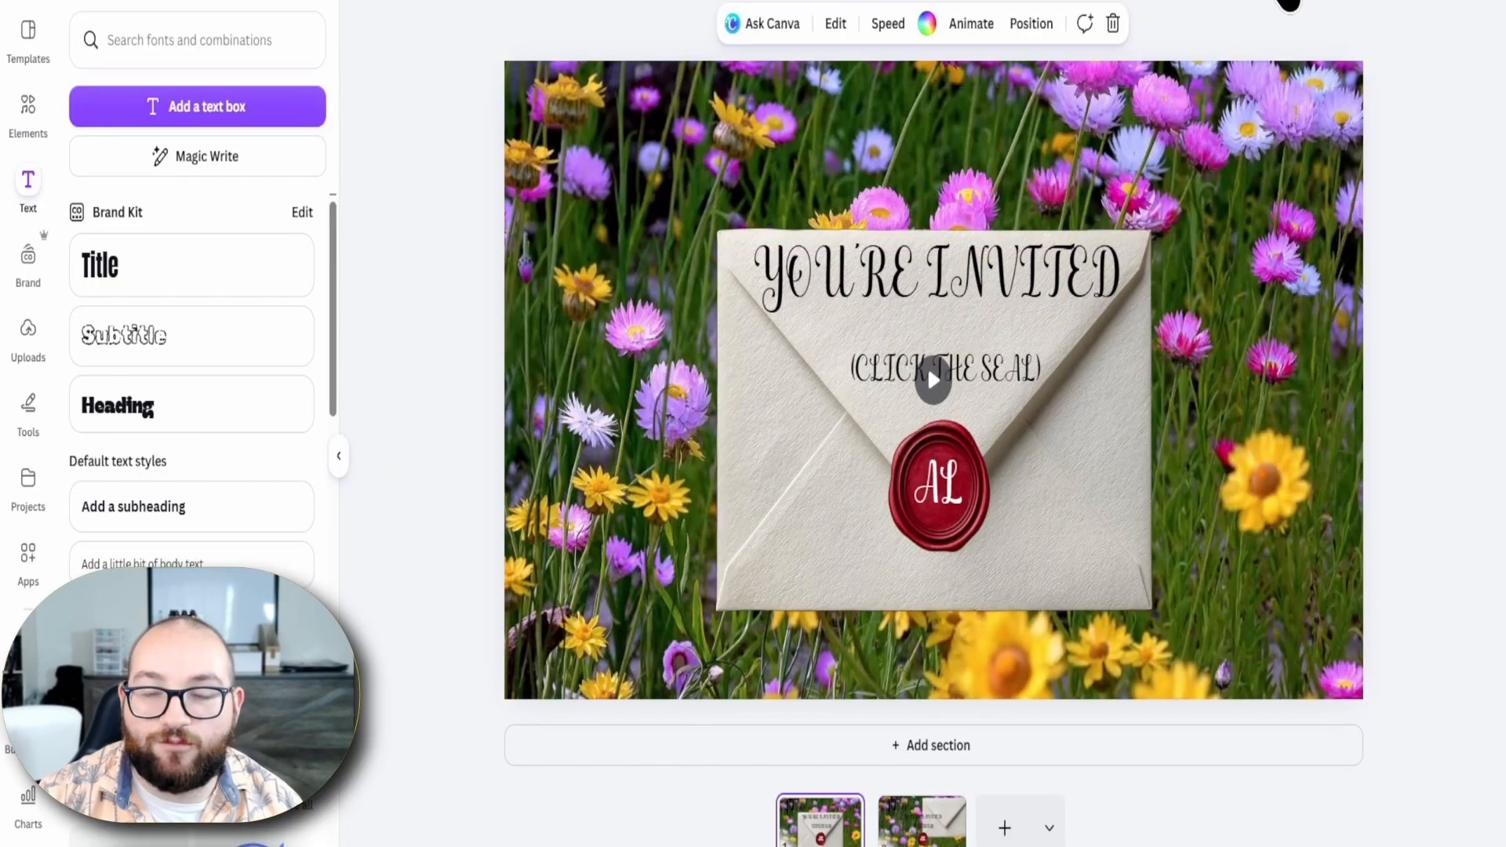
Preview the website from the first page and test the wax seal's link
{"action": "left_click", "coordinate": [1288, 5]}
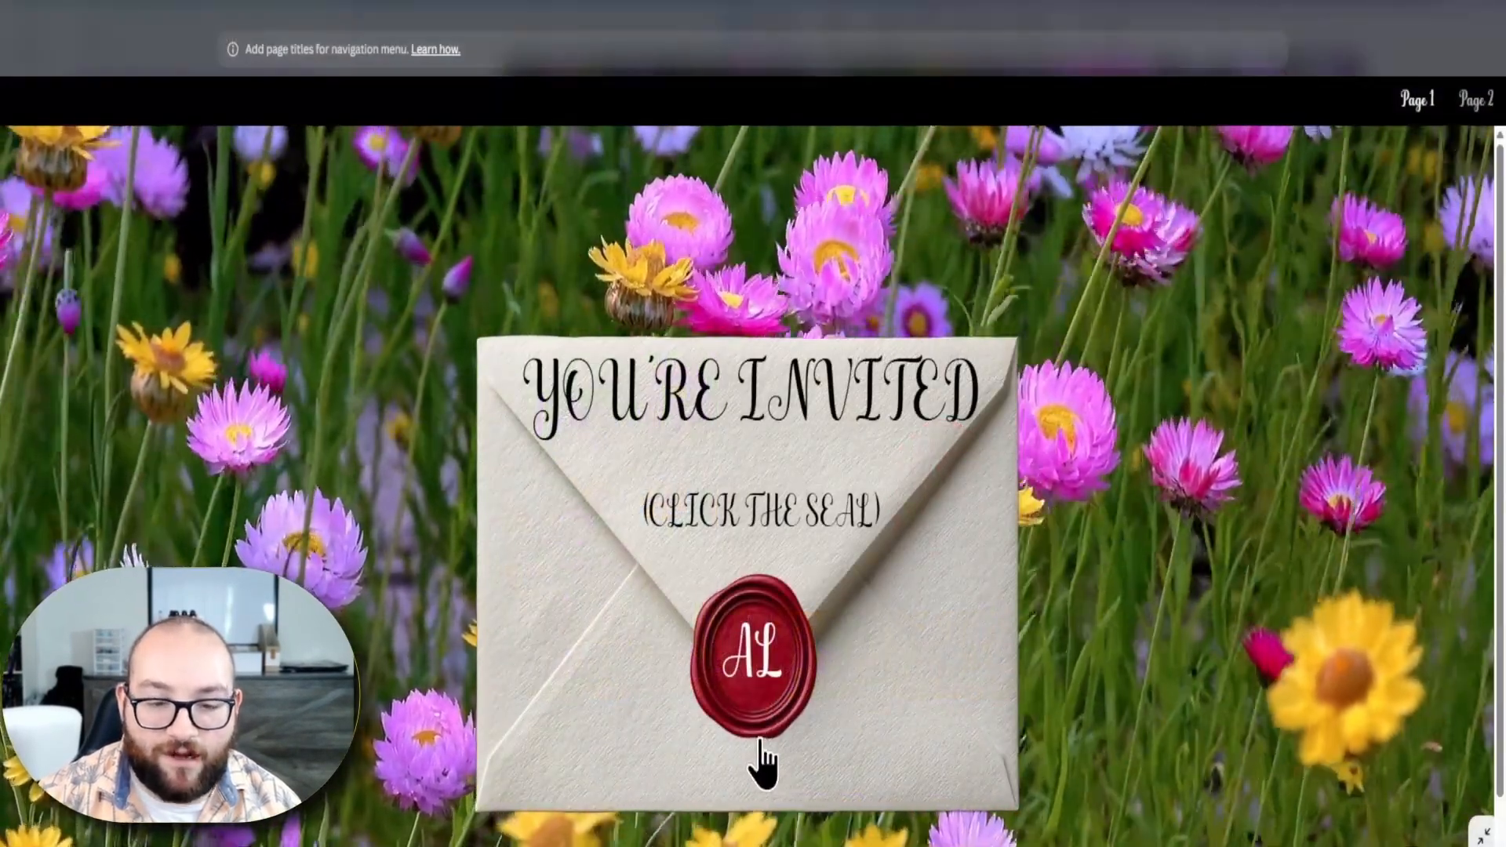
{"action": "left_click", "coordinate": [760, 744]}
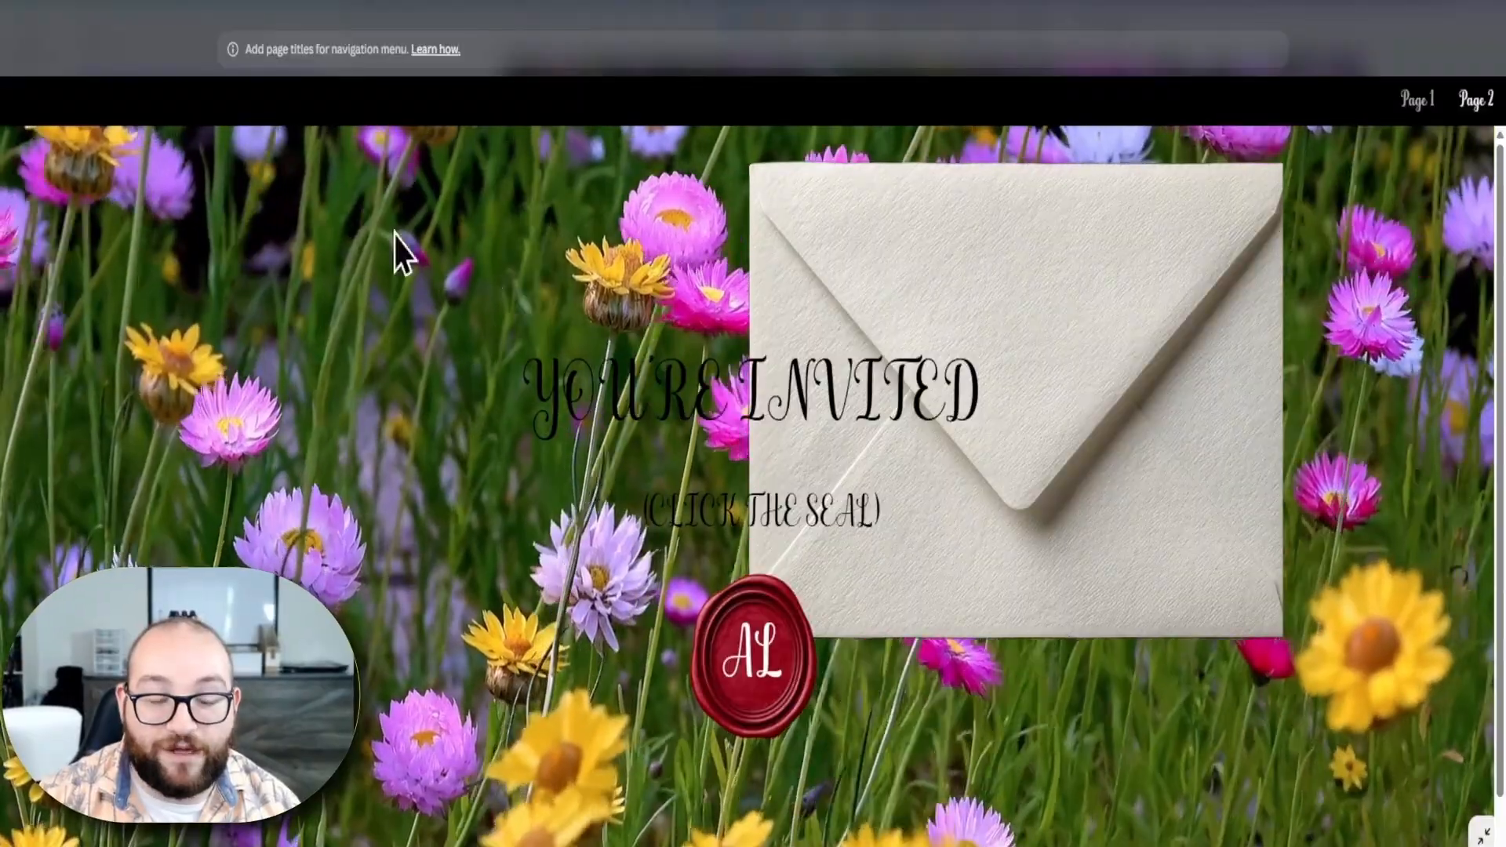
{"action": "key", "text": "Escape"}
Move the second page's envelope back behind the heading and the wax seal
{"action": "left_click", "coordinate": [920, 819]}
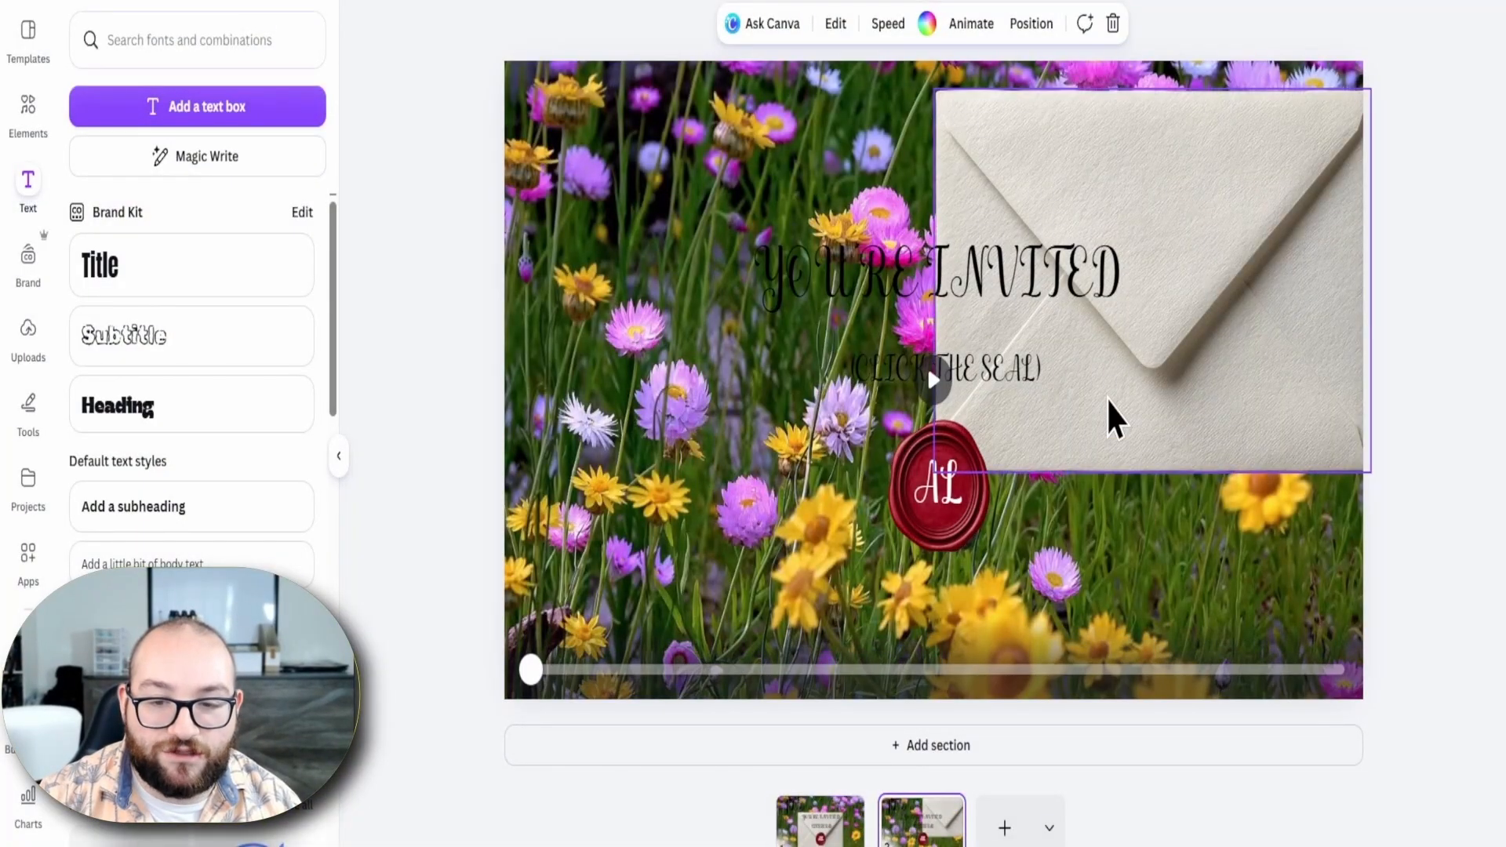
{"action": "left_click_drag", "start_coordinate": [1110, 419], "coordinate": [893, 530]}
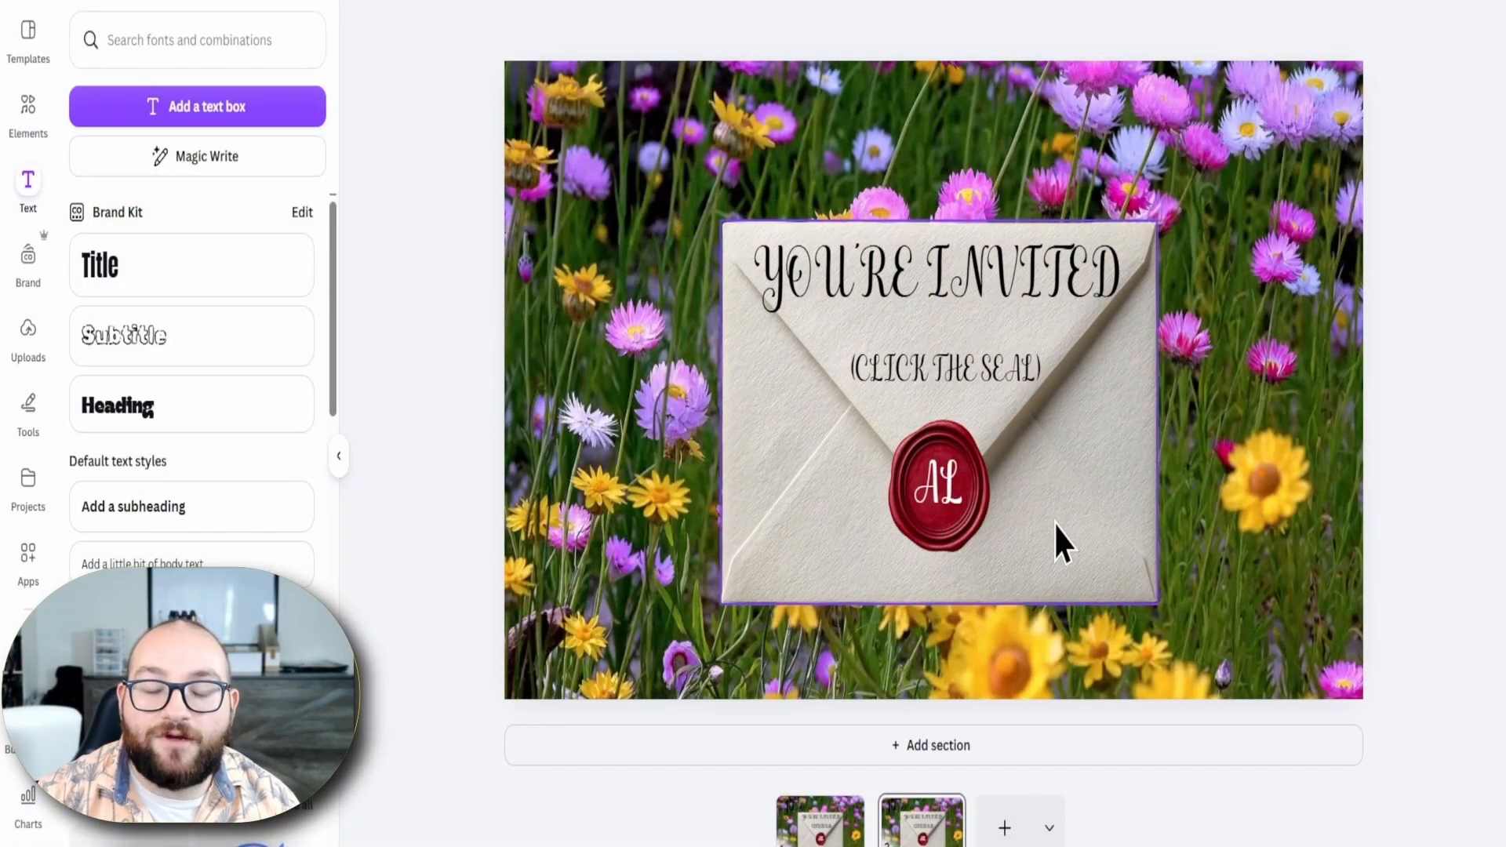
Search the elements for "OPEN ENVELOPE" and add an open white envelope graphic to the second page
{"action": "left_click", "coordinate": [1055, 526]}
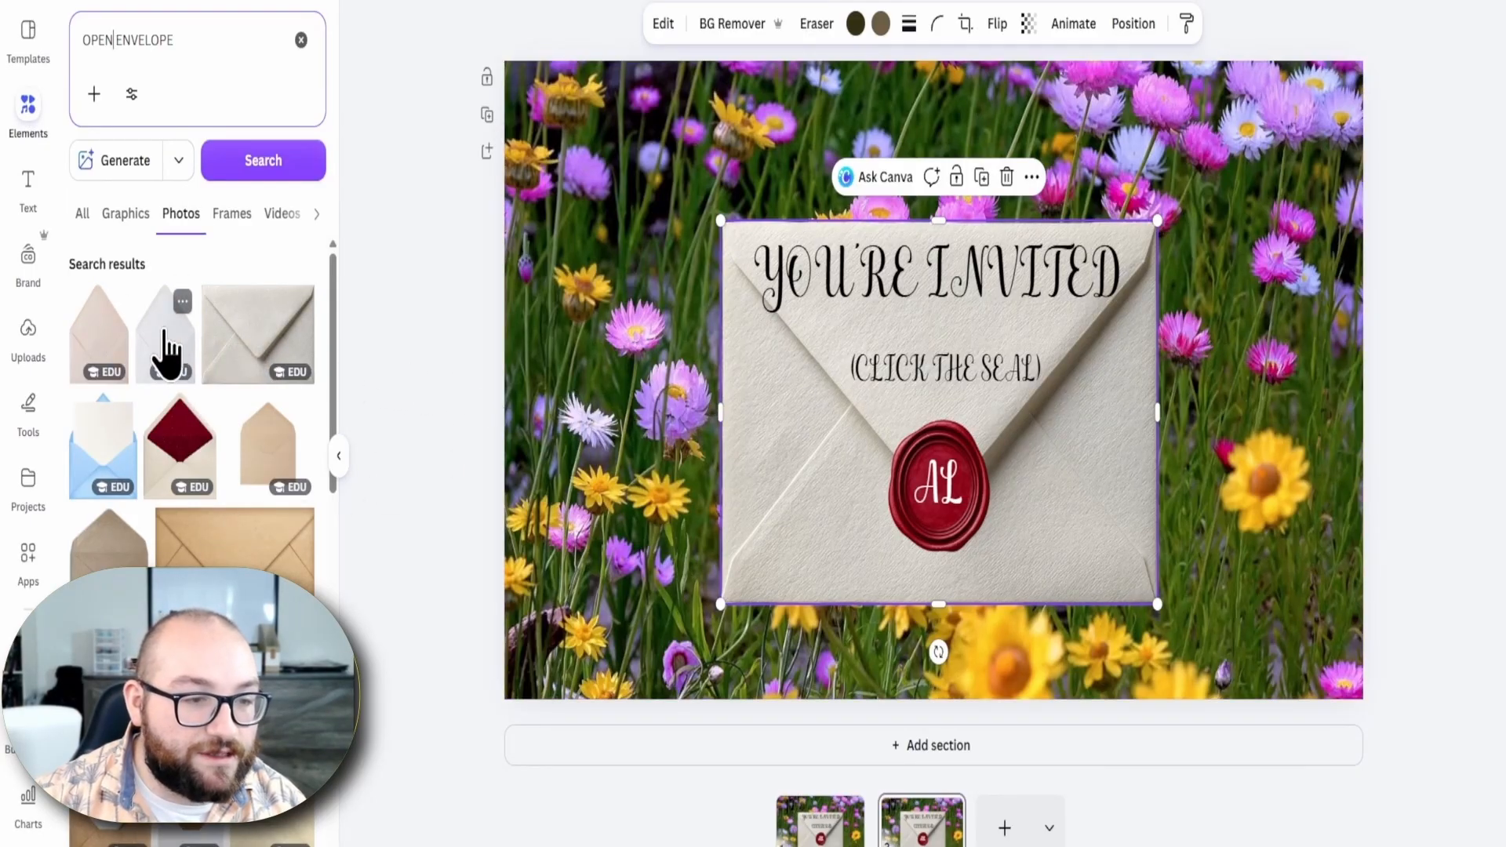
{"action": "scroll", "coordinate": [165, 353], "scroll_direction": "down", "scroll_amount": 5}
{"action": "scroll", "coordinate": [238, 504], "scroll_direction": "up", "scroll_amount": 5}
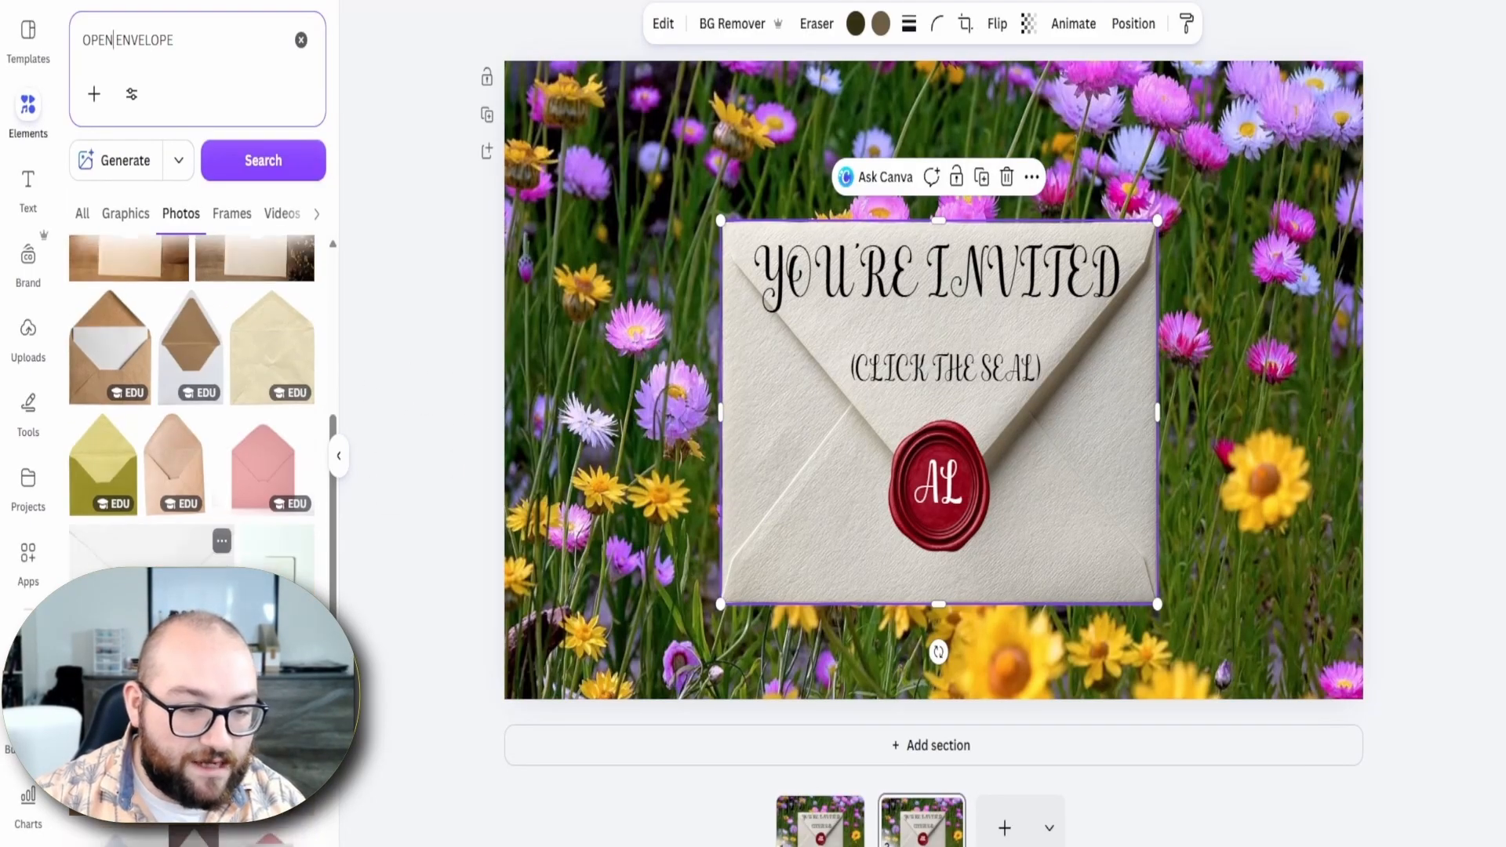
{"action": "left_click", "coordinate": [135, 215]}
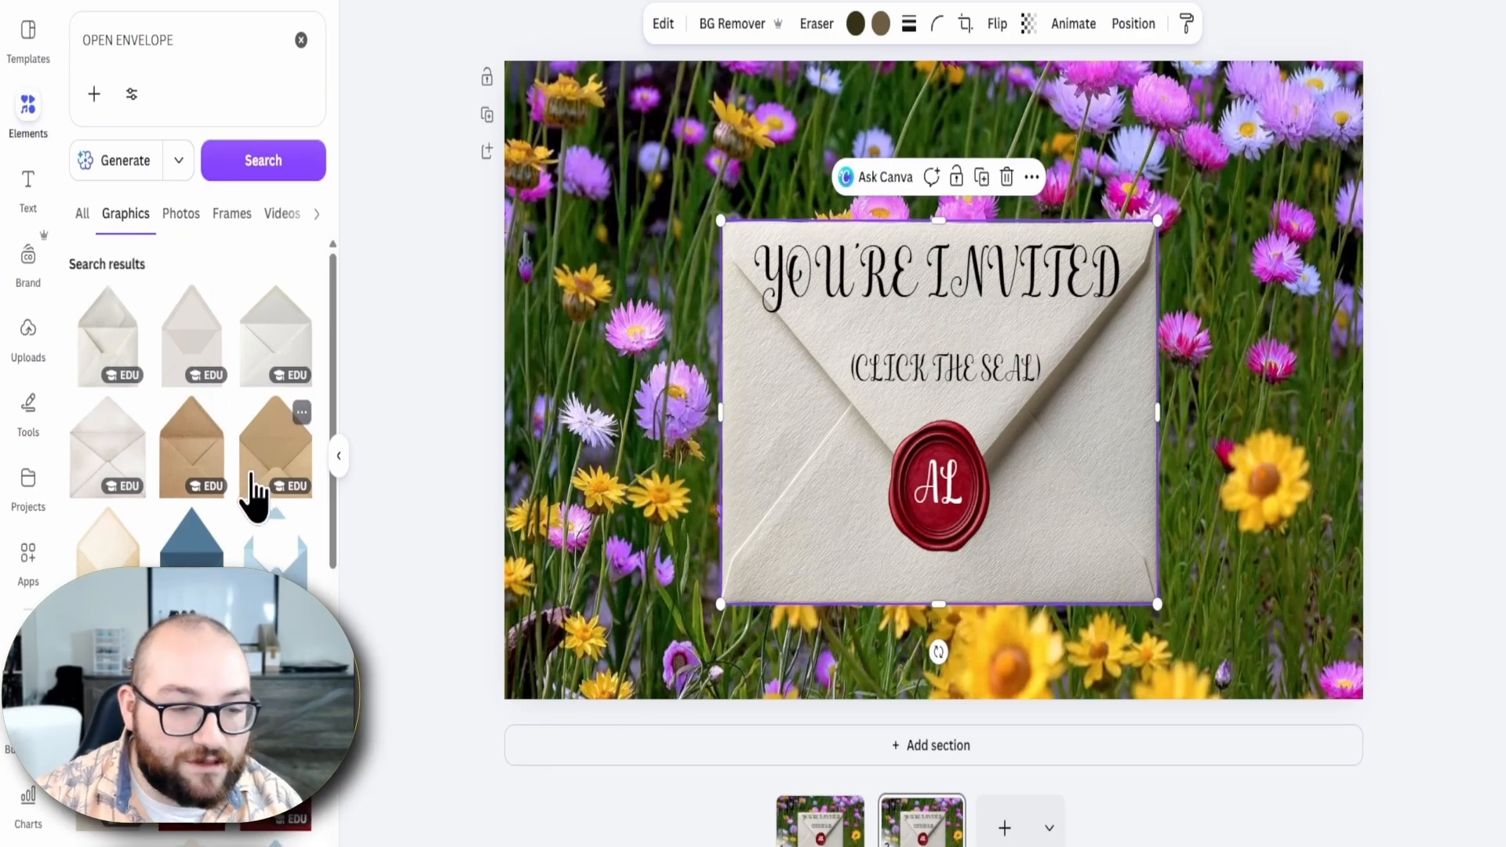
{"action": "left_click", "coordinate": [190, 336]}
{"action": "scroll", "coordinate": [190, 336], "scroll_direction": "down", "scroll_amount": 3}
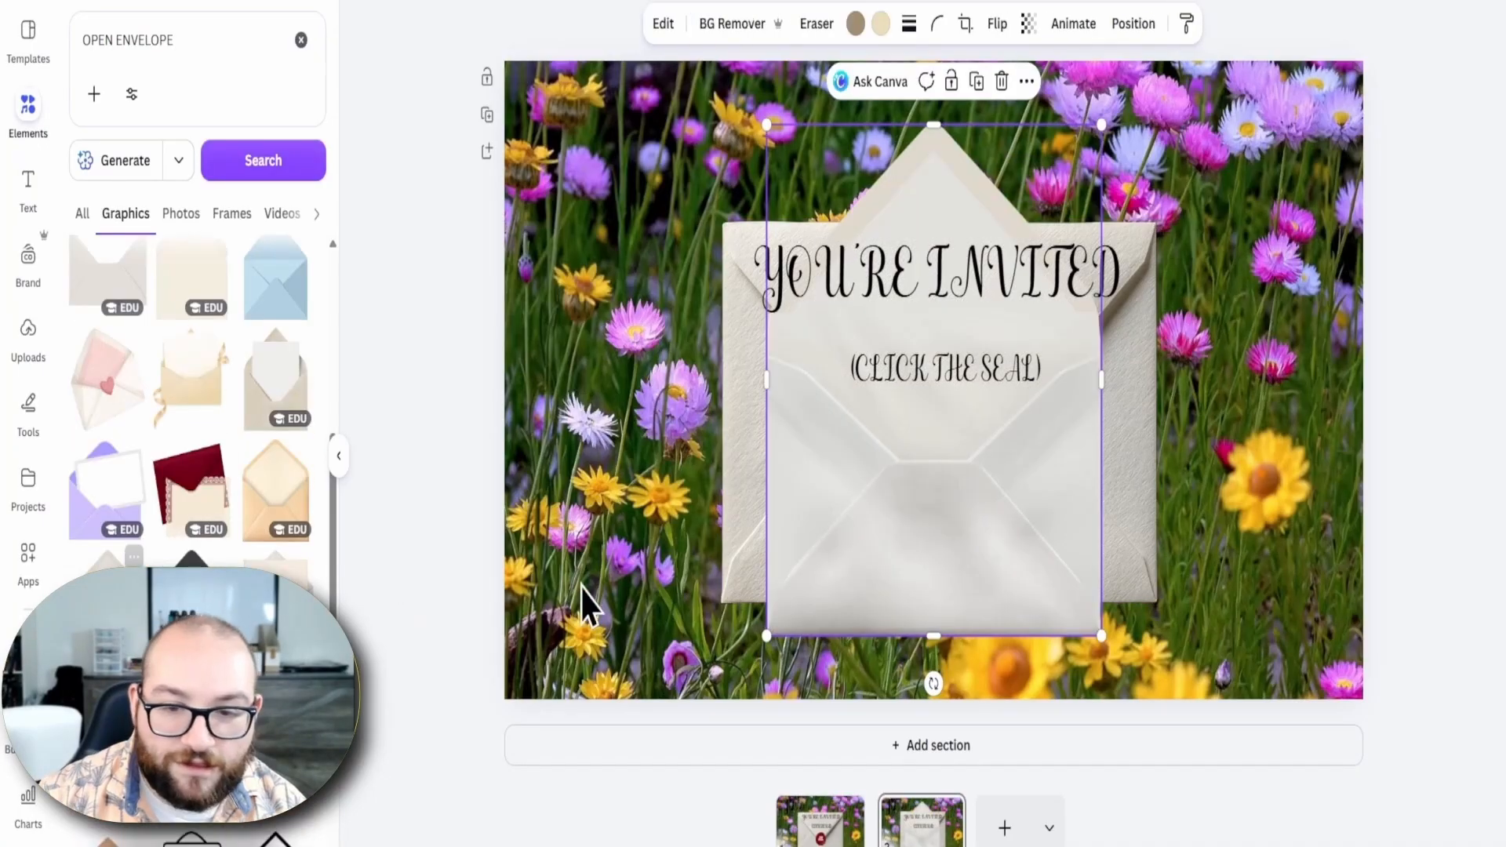
Delete the closed envelope, the "YOU'RE INVITED" heading and the "(CLICK THE SEAL)" text from the second page
{"action": "left_click", "coordinate": [733, 520]}
{"action": "key", "text": "Delete"}
{"action": "left_click", "coordinate": [915, 371]}
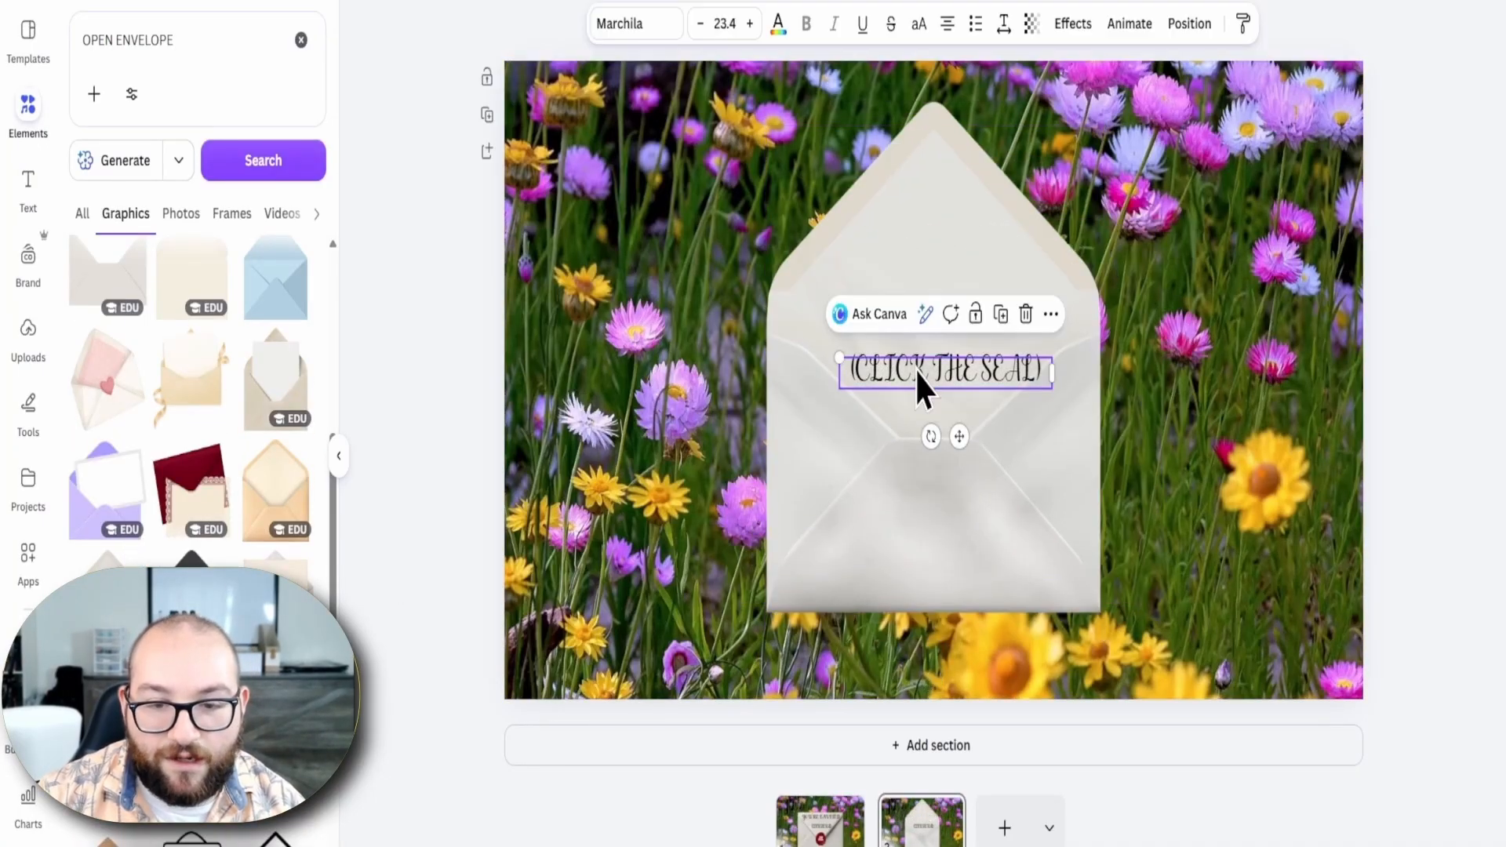
{"action": "key", "text": "Delete"}
{"action": "left_click_drag", "start_coordinate": [987, 386], "coordinate": [981, 385]}
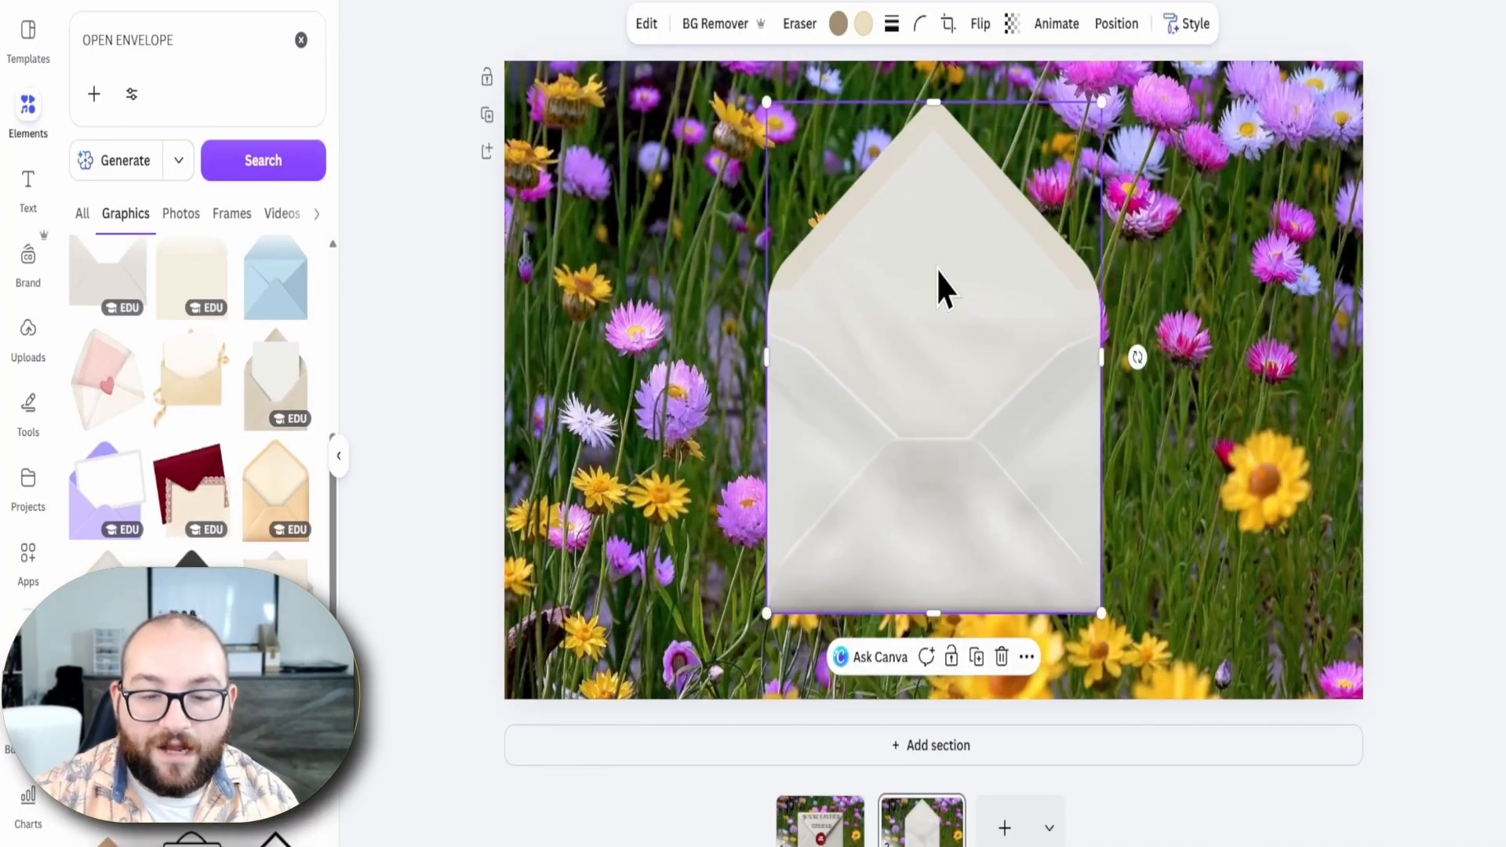
Compare the first page's sealed envelope with the second page's open envelope
{"action": "left_click", "coordinate": [817, 823]}
{"action": "left_click", "coordinate": [891, 832]}
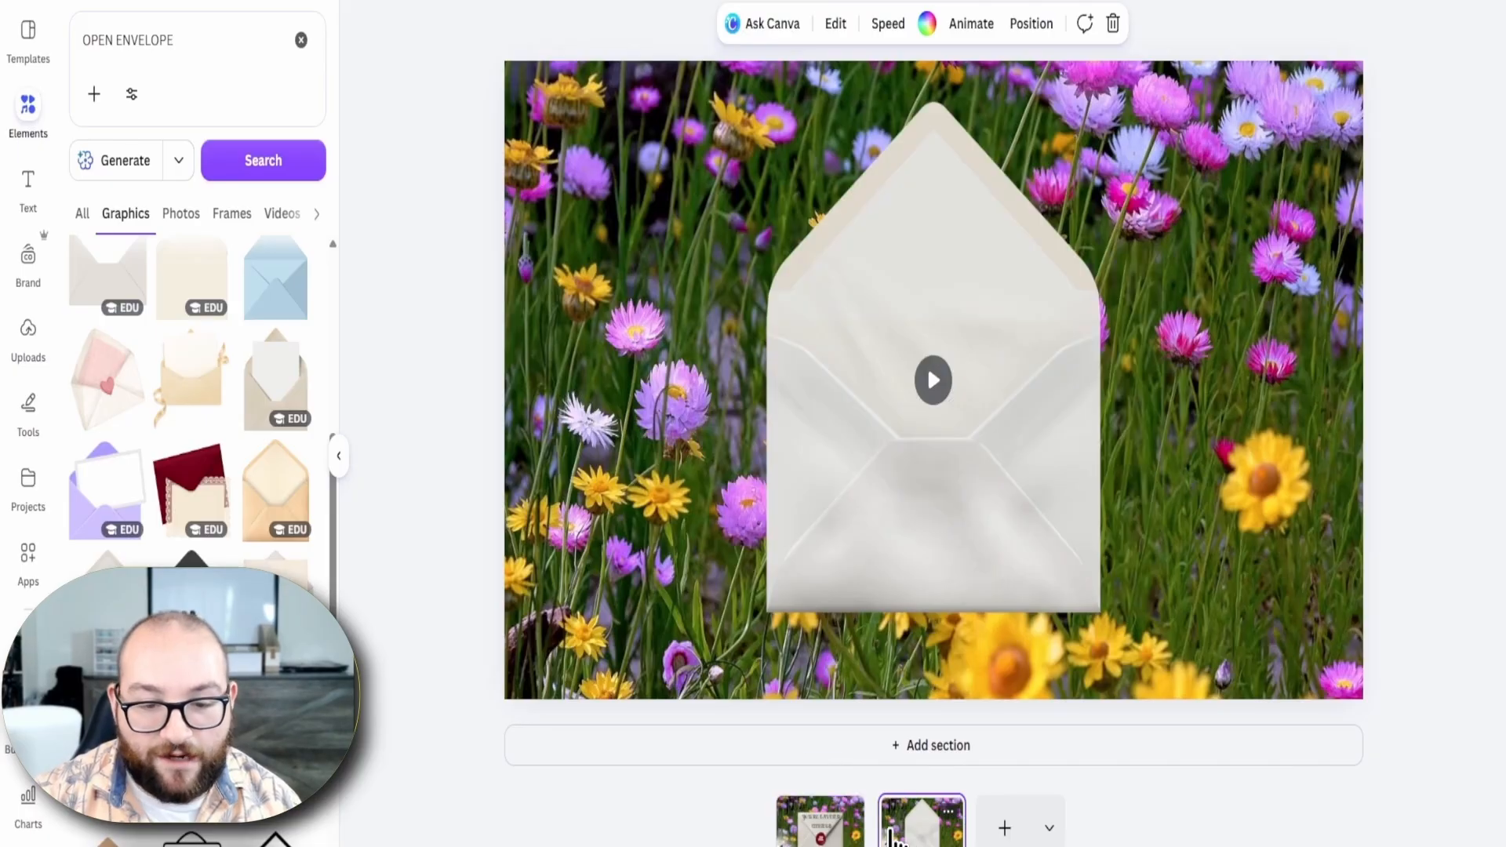
{"action": "left_click", "coordinate": [824, 836]}
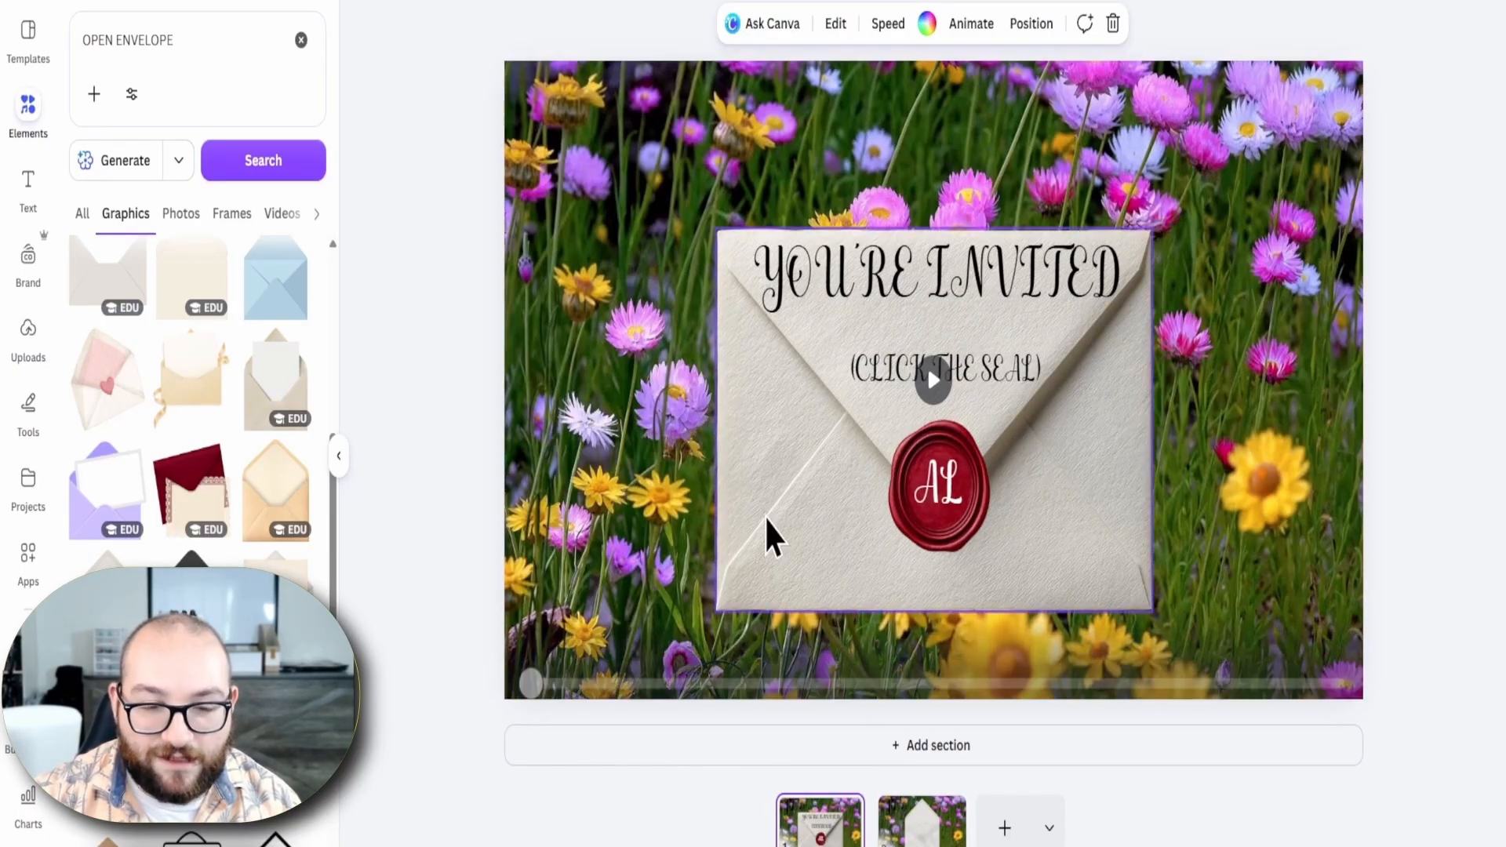
{"action": "left_click", "coordinate": [902, 820]}
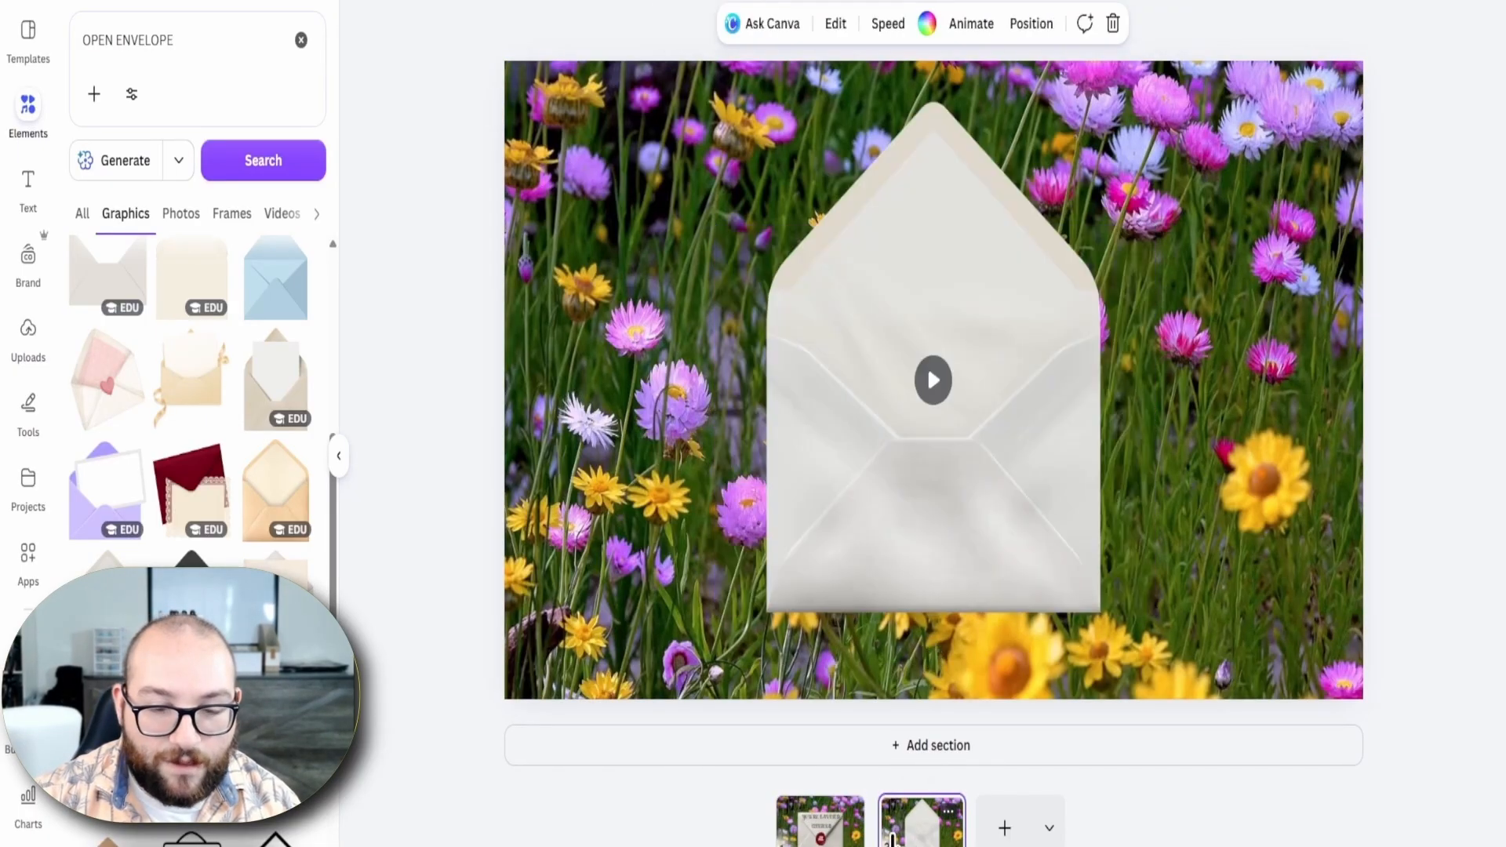
Replace the second page's open envelope with the beige flapless envelope graphic and shift it slightly sideways
{"action": "left_click", "coordinate": [823, 561]}
{"action": "scroll", "coordinate": [235, 545], "scroll_direction": "up", "scroll_amount": 3}
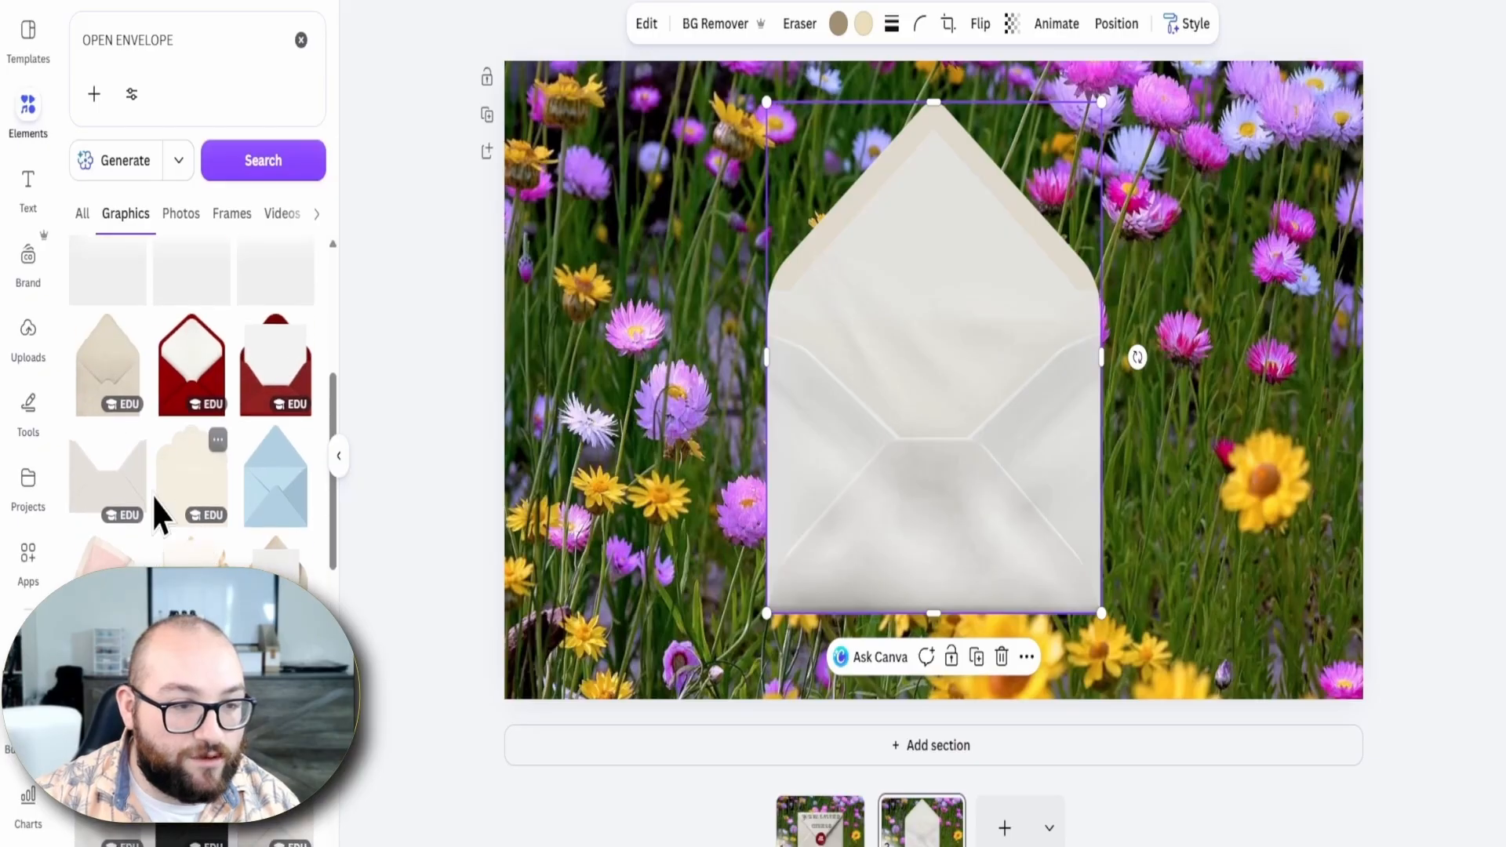
{"action": "key", "text": "Delete"}
{"action": "left_click", "coordinate": [82, 502]}
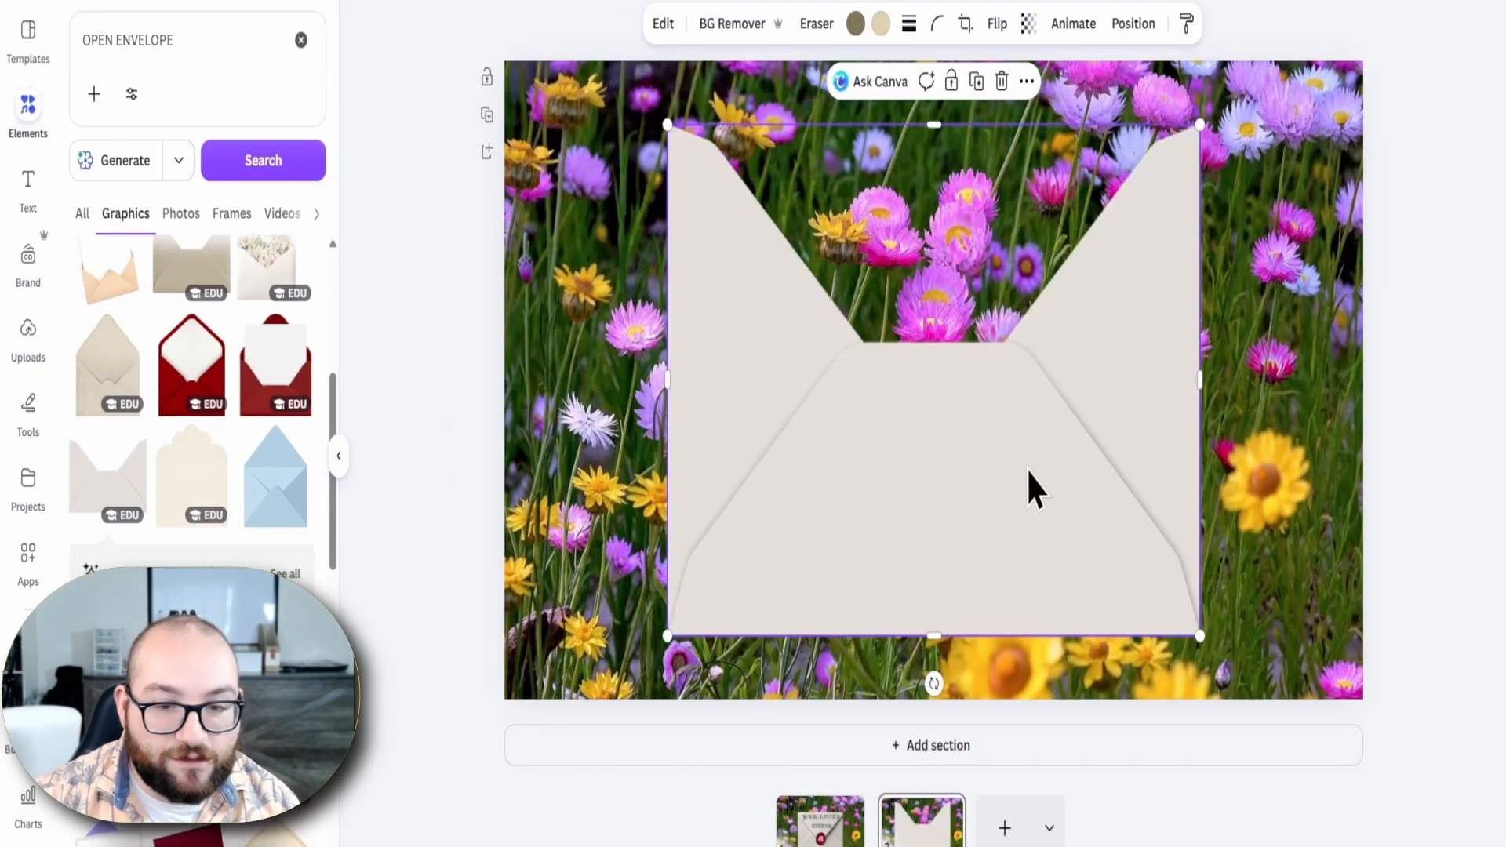
{"action": "mouse_move", "coordinate": [1026, 471]}
{"action": "left_mouse_down"}
{"action": "mouse_move", "coordinate": [1052, 481]}
{"action": "mouse_move", "coordinate": [1051, 463]}
{"action": "left_mouse_up"}
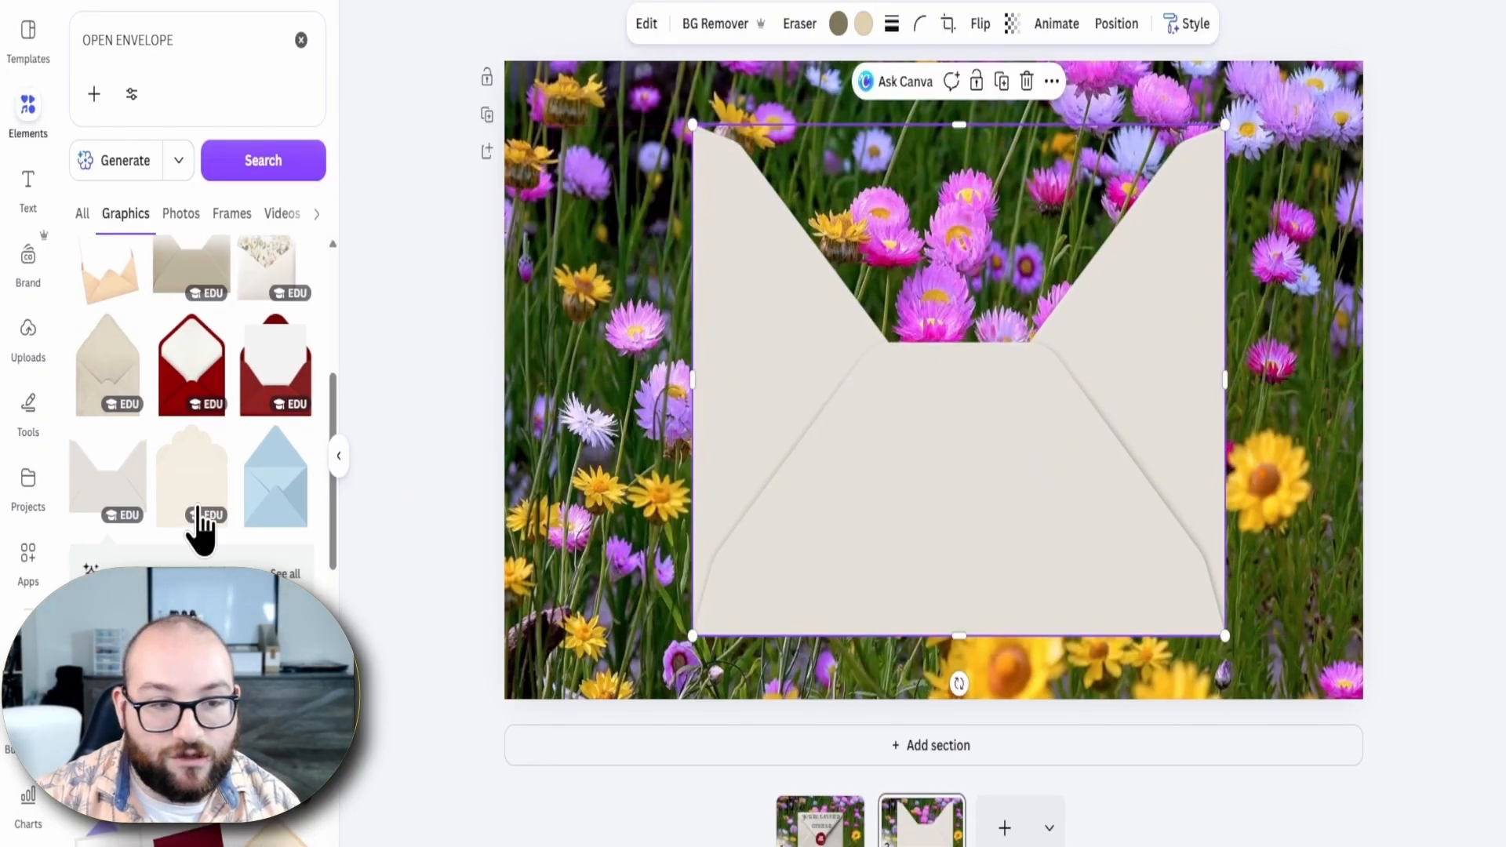
Replace the beige flapless envelope with the off-white open envelope with a pointed flap, layered behind the "AL" wax seal
{"action": "scroll", "coordinate": [173, 470], "scroll_direction": "up", "scroll_amount": 5}
{"action": "key", "text": "Delete"}
{"action": "left_click", "coordinate": [259, 357]}
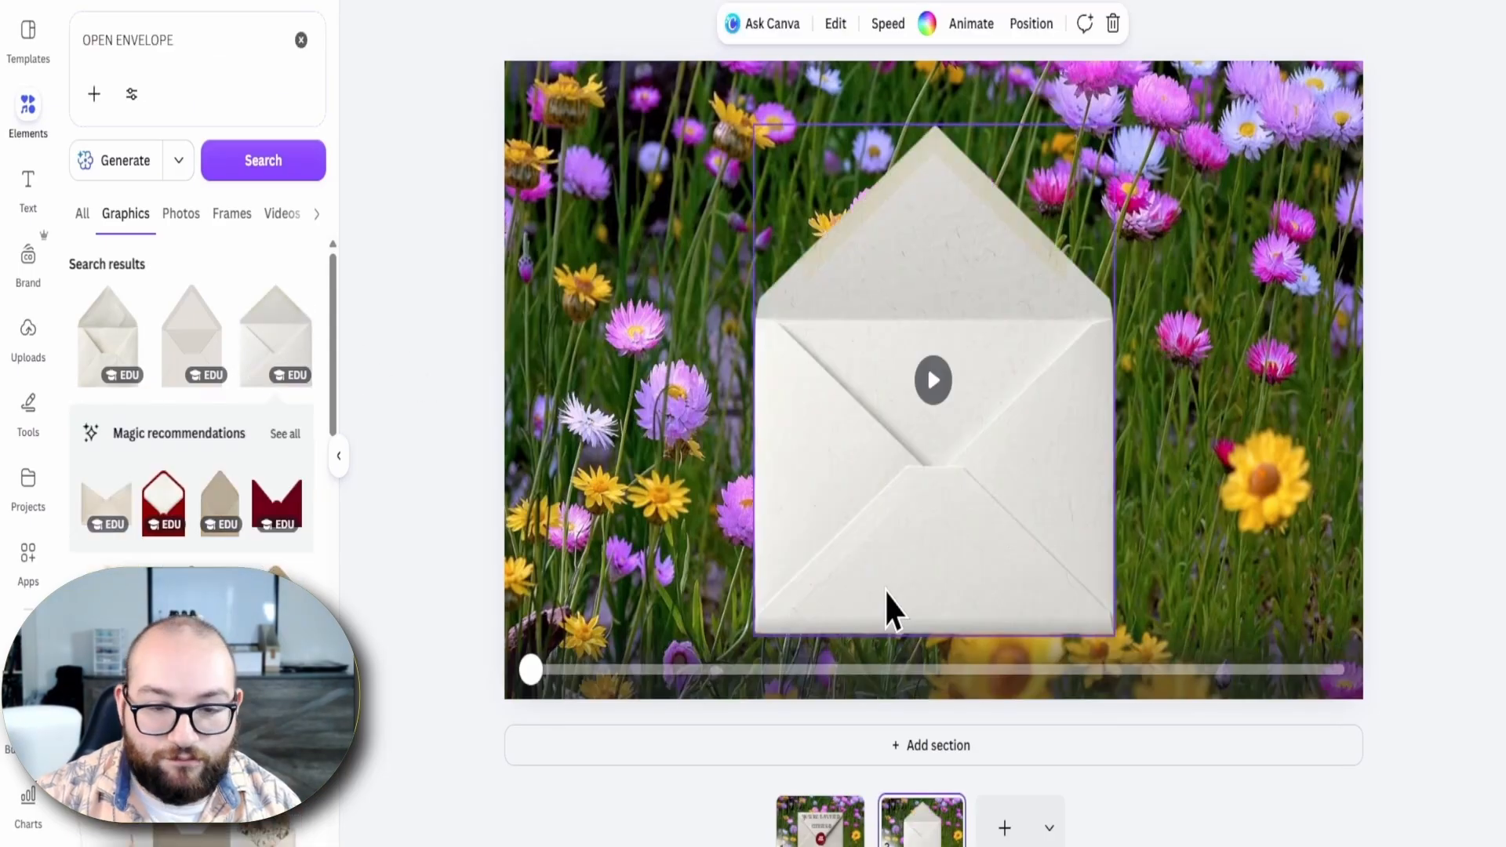
{"action": "scroll", "coordinate": [290, 549], "scroll_direction": "down", "scroll_amount": 5}
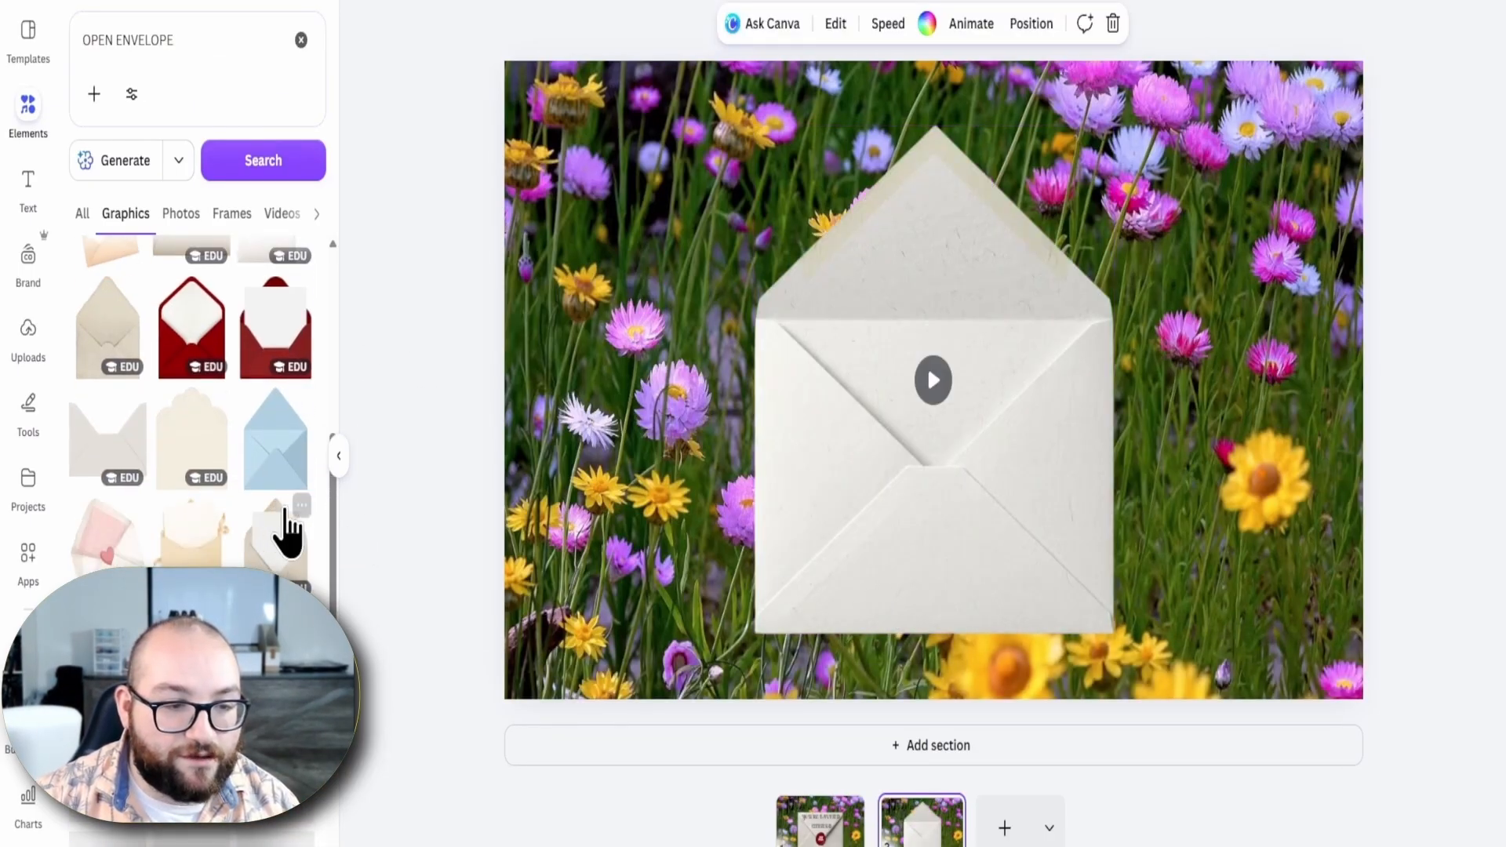
{"action": "scroll", "coordinate": [294, 526], "scroll_direction": "down", "scroll_amount": 3}
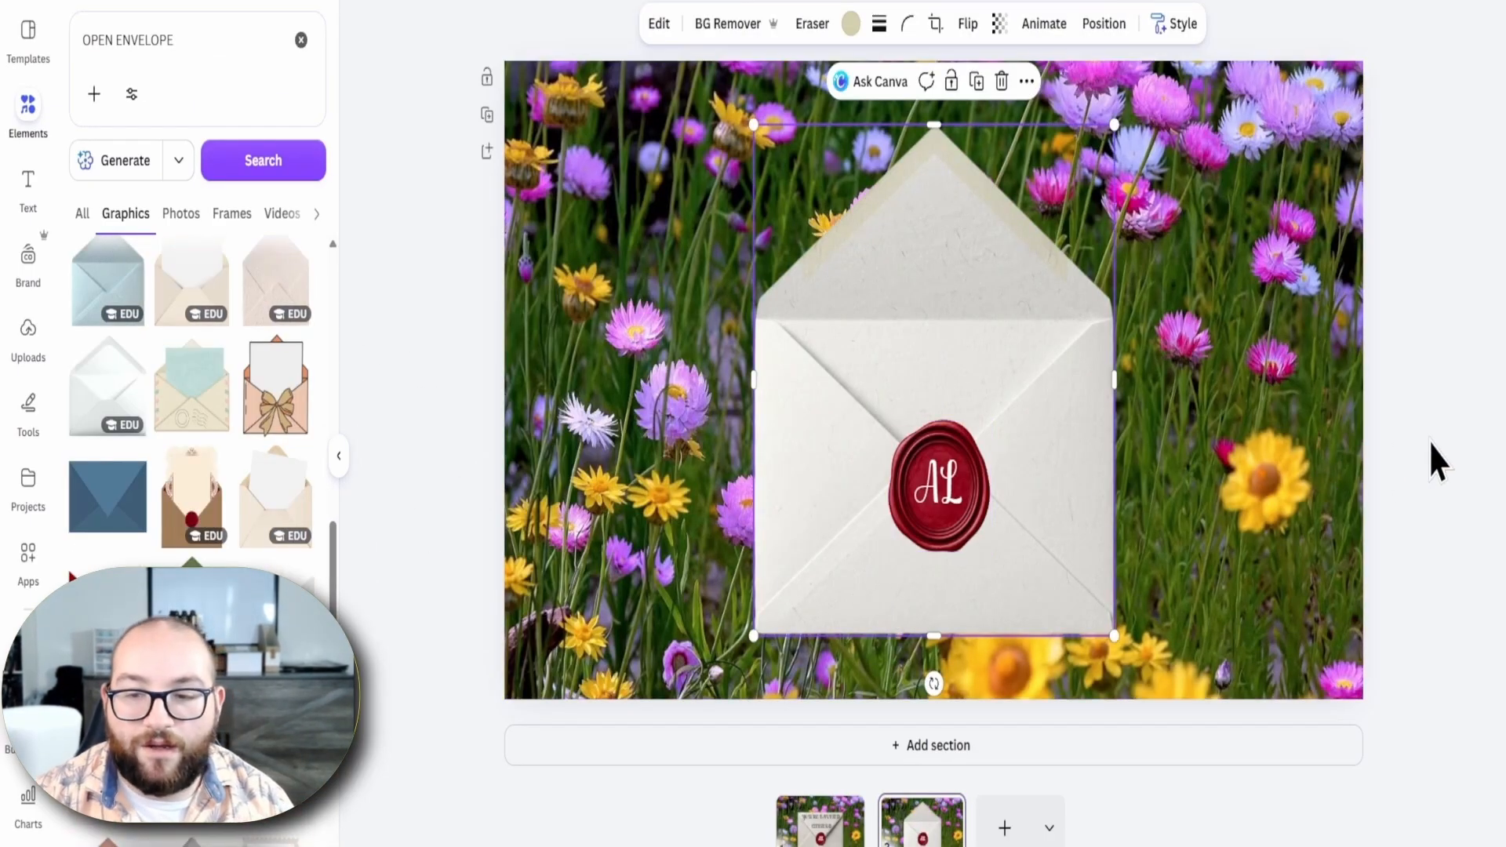
Move the "AL" wax seal up to the tip of the open flap and send it behind the envelope
{"action": "left_click", "coordinate": [1437, 461]}
{"action": "left_click_drag", "start_coordinate": [949, 510], "coordinate": [945, 151]}
{"action": "key", "text": "ctrl+["}
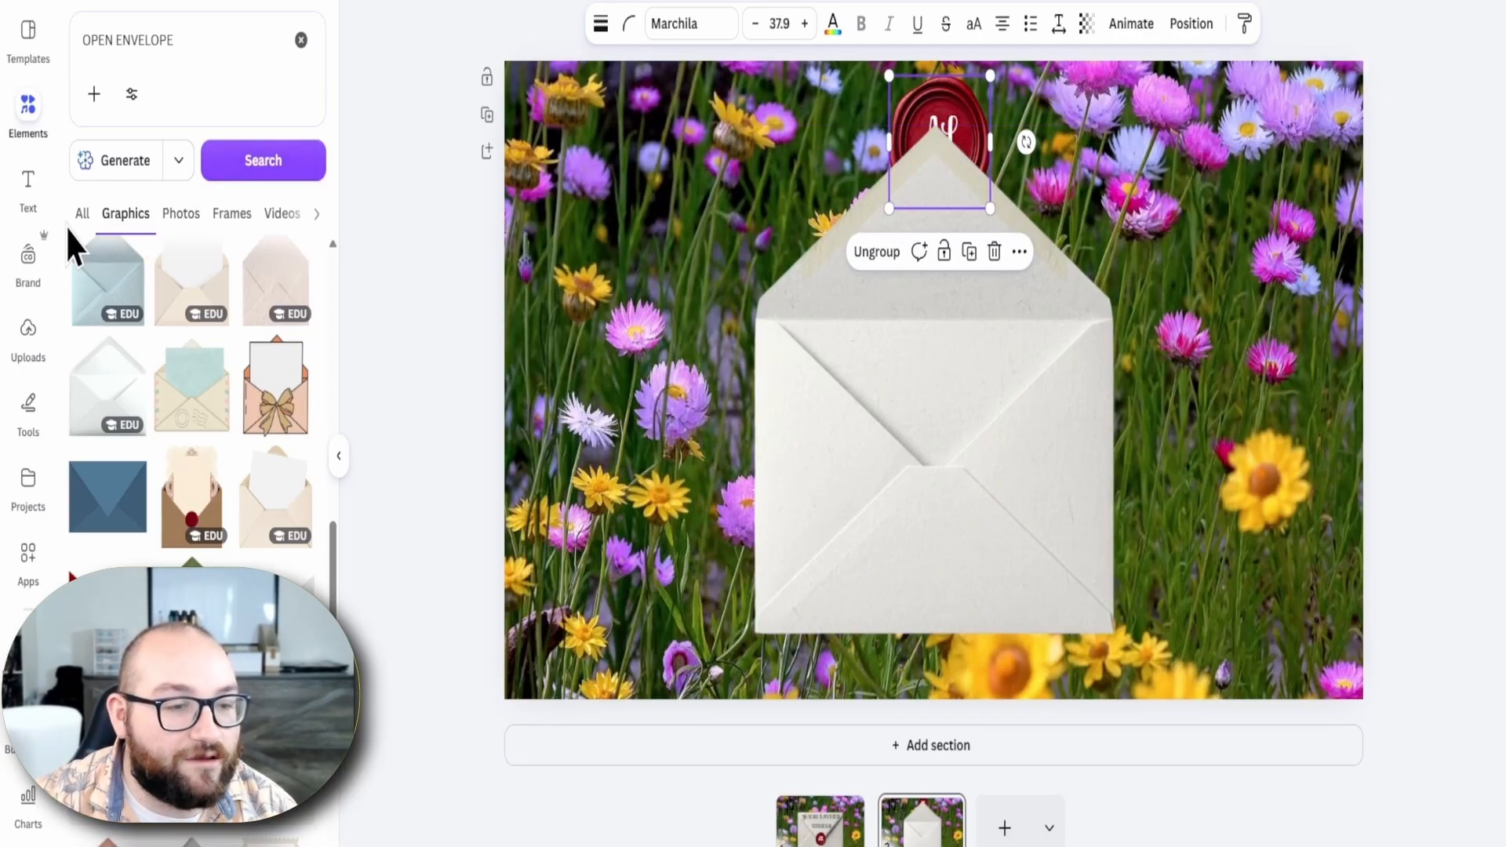
Search the elements for "envelope SEAL", add the plain red wax seal photo and delete the "AL" seal
{"action": "left_click", "coordinate": [301, 40]}
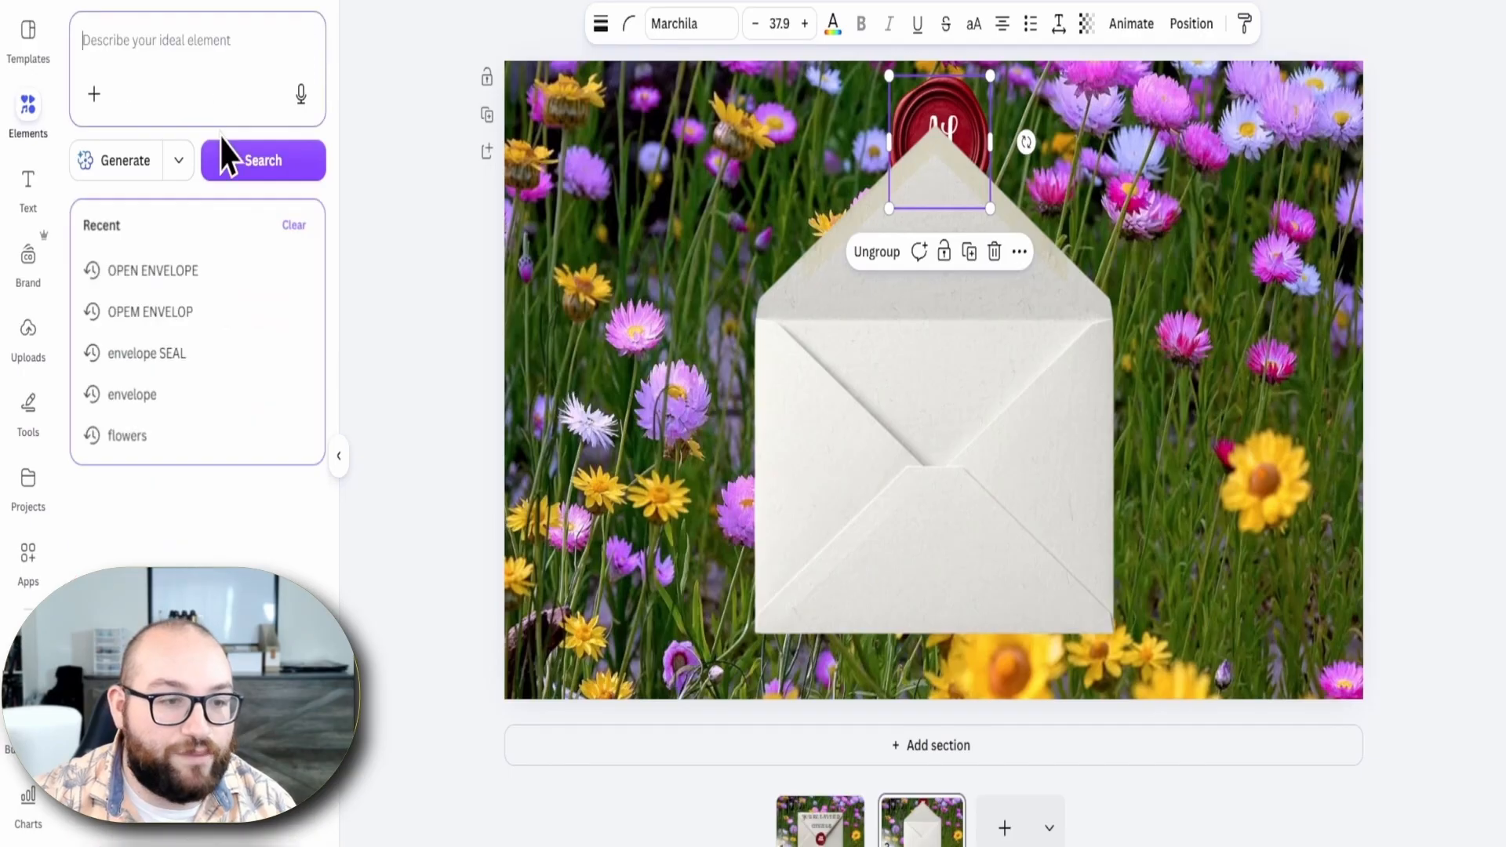
{"action": "left_click", "coordinate": [145, 355]}
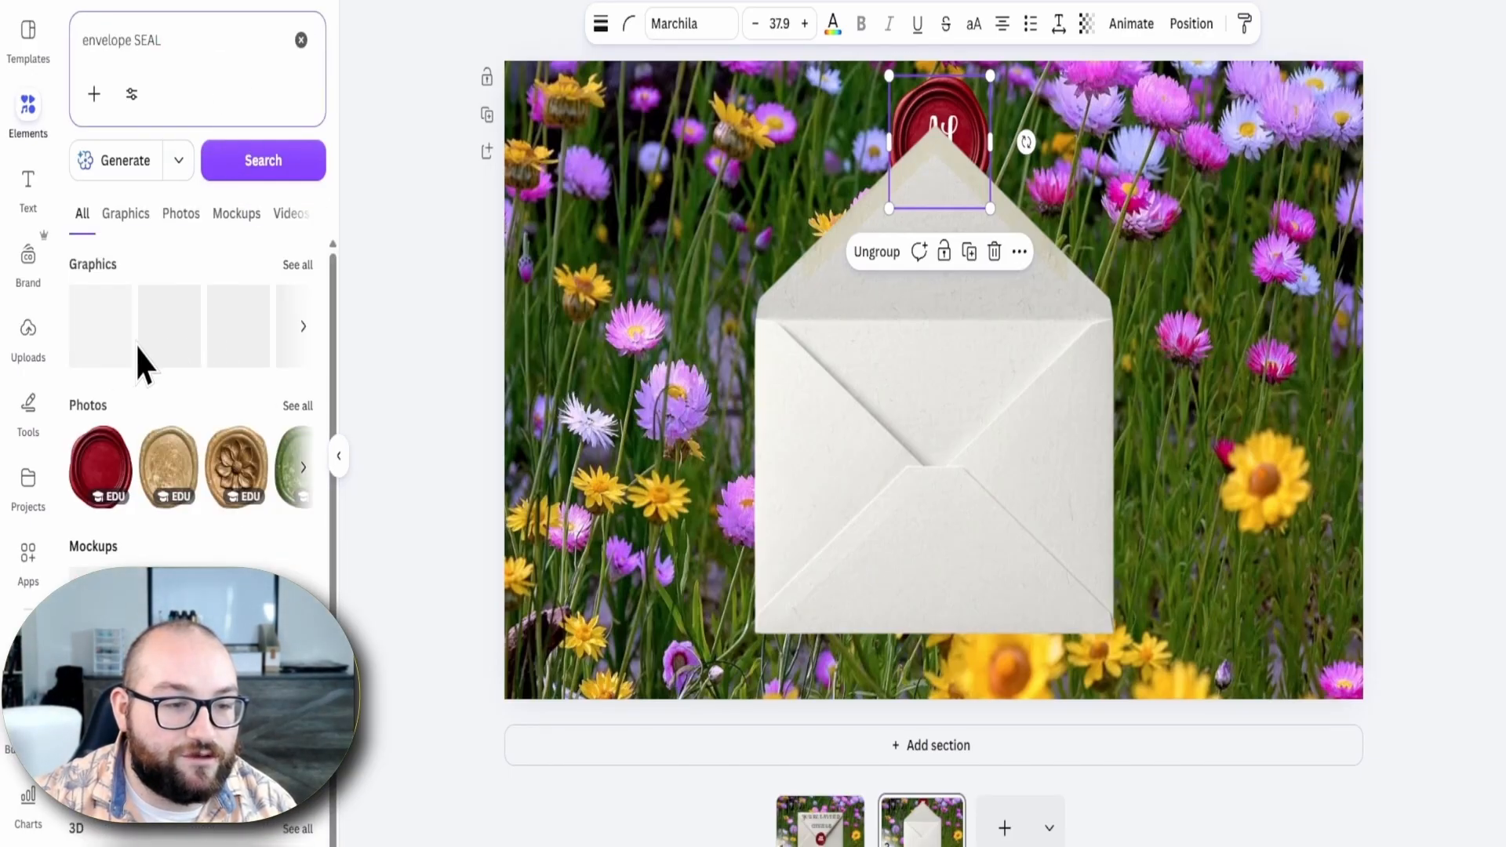
{"action": "left_click", "coordinate": [101, 467]}
{"action": "left_click", "coordinate": [941, 118]}
{"action": "key", "text": "Delete"}
Move the plain red wax seal to the tip of the open flap and send it backward behind the envelope
{"action": "left_click_drag", "start_coordinate": [917, 392], "coordinate": [918, 149]}
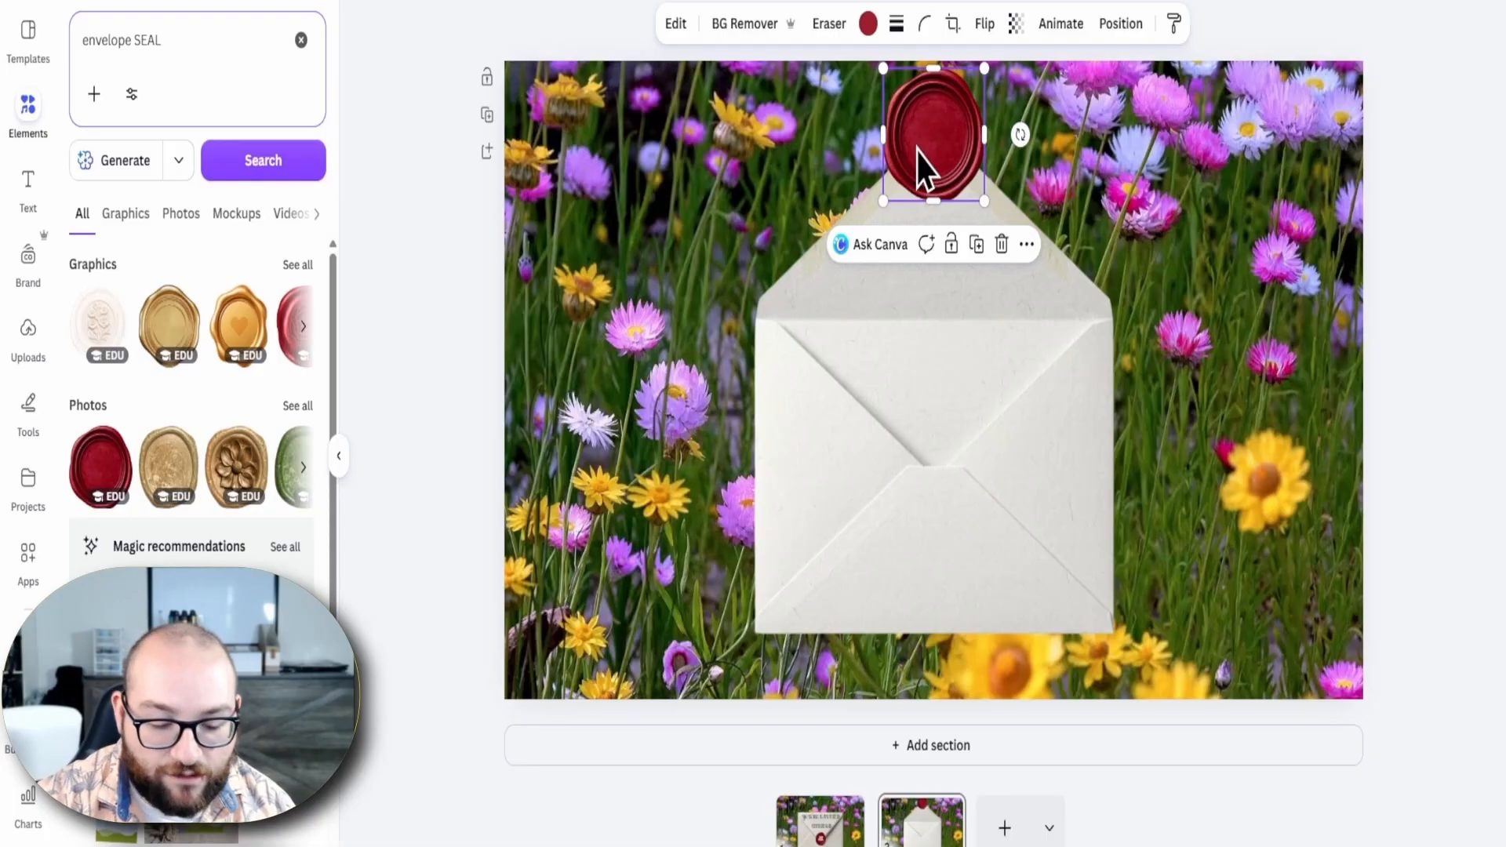
{"action": "key", "text": "ctrl+bracketleft"}
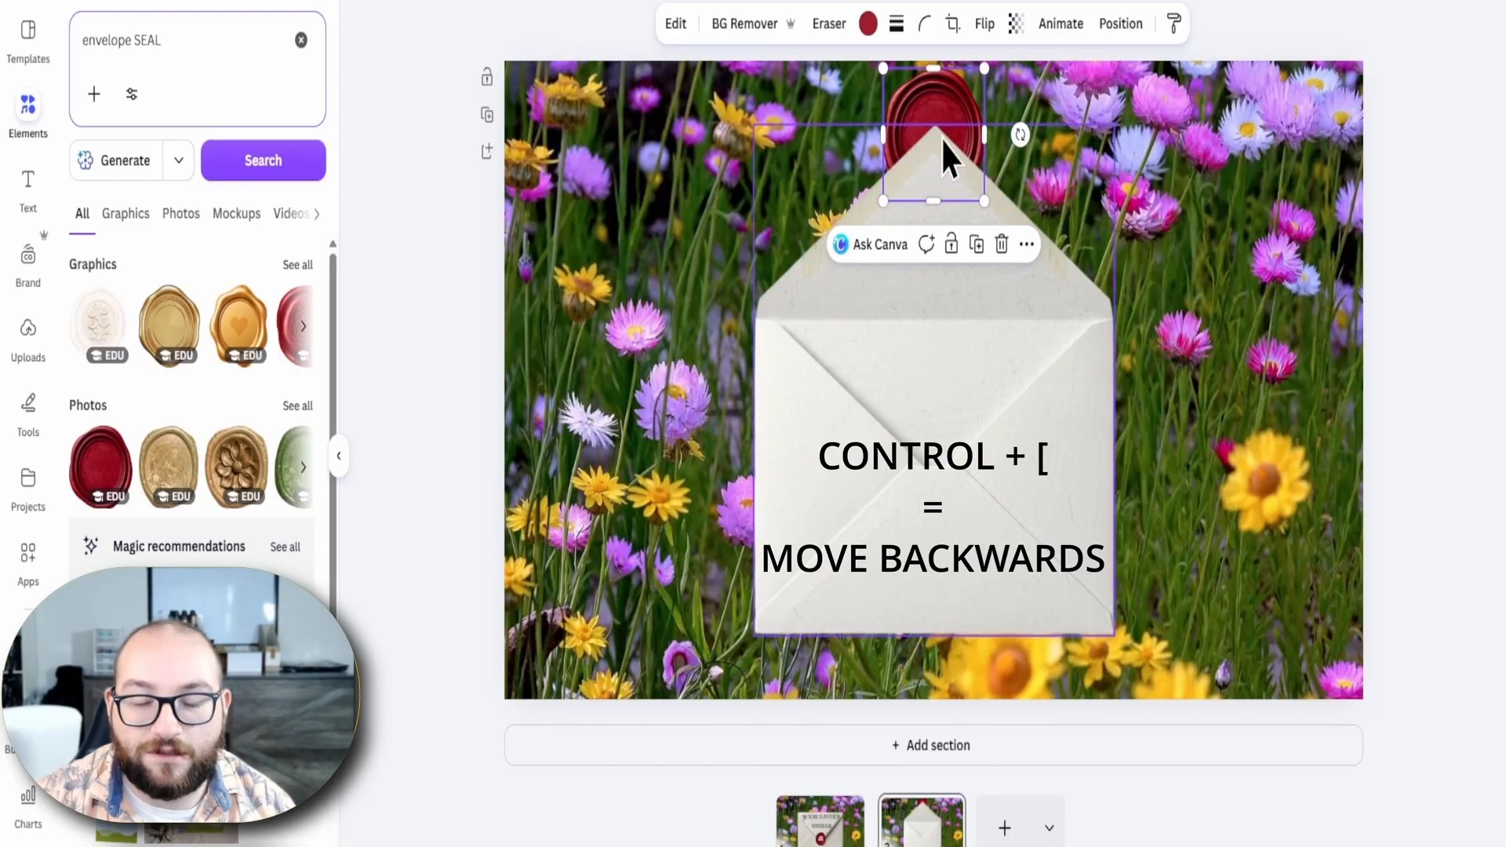
{"action": "right_click", "coordinate": [936, 102]}
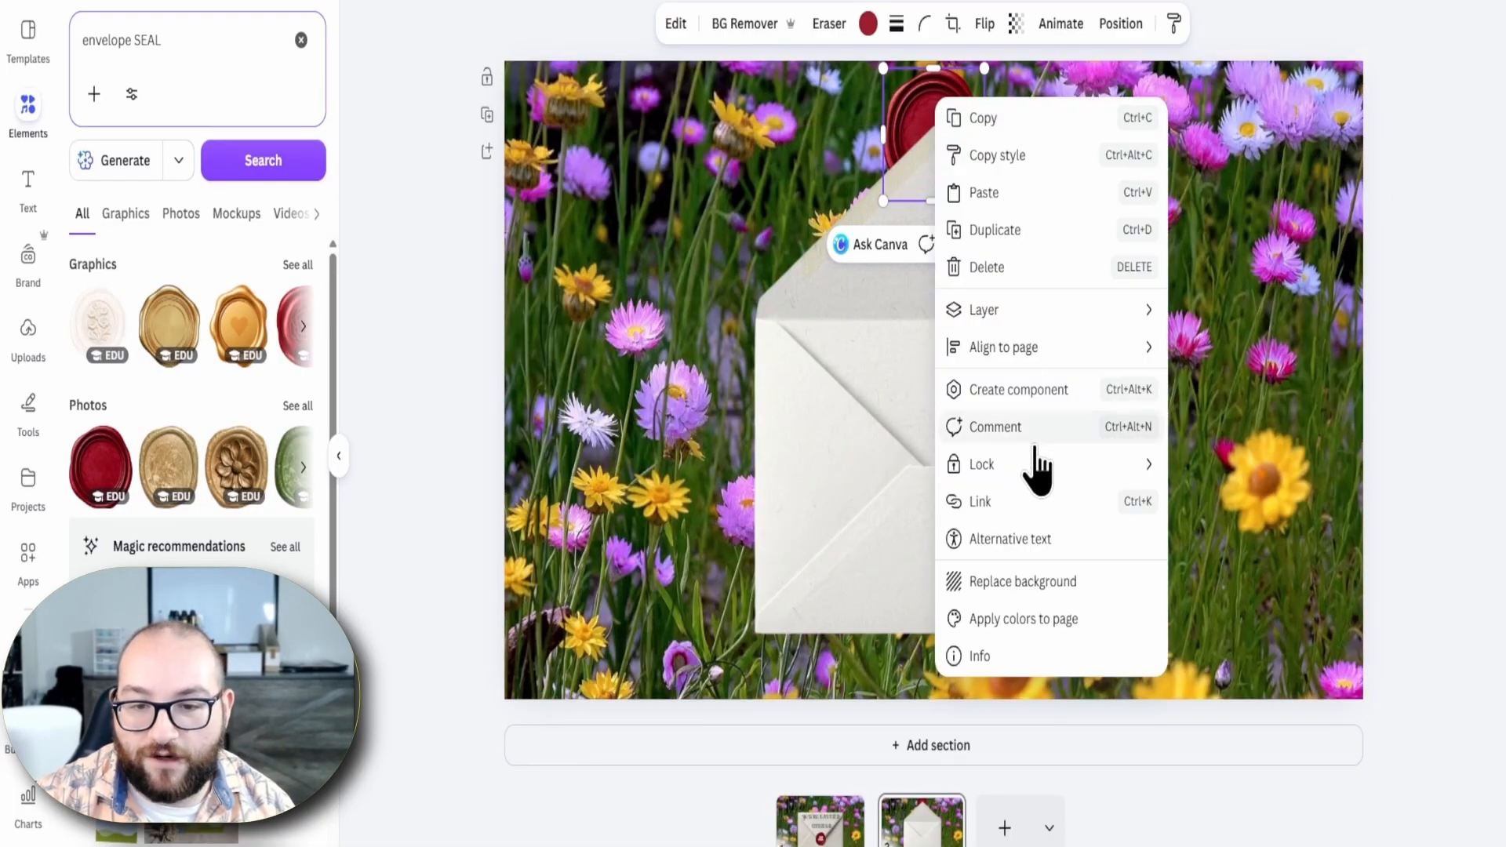
{"action": "mouse_move", "coordinate": [1031, 317]}
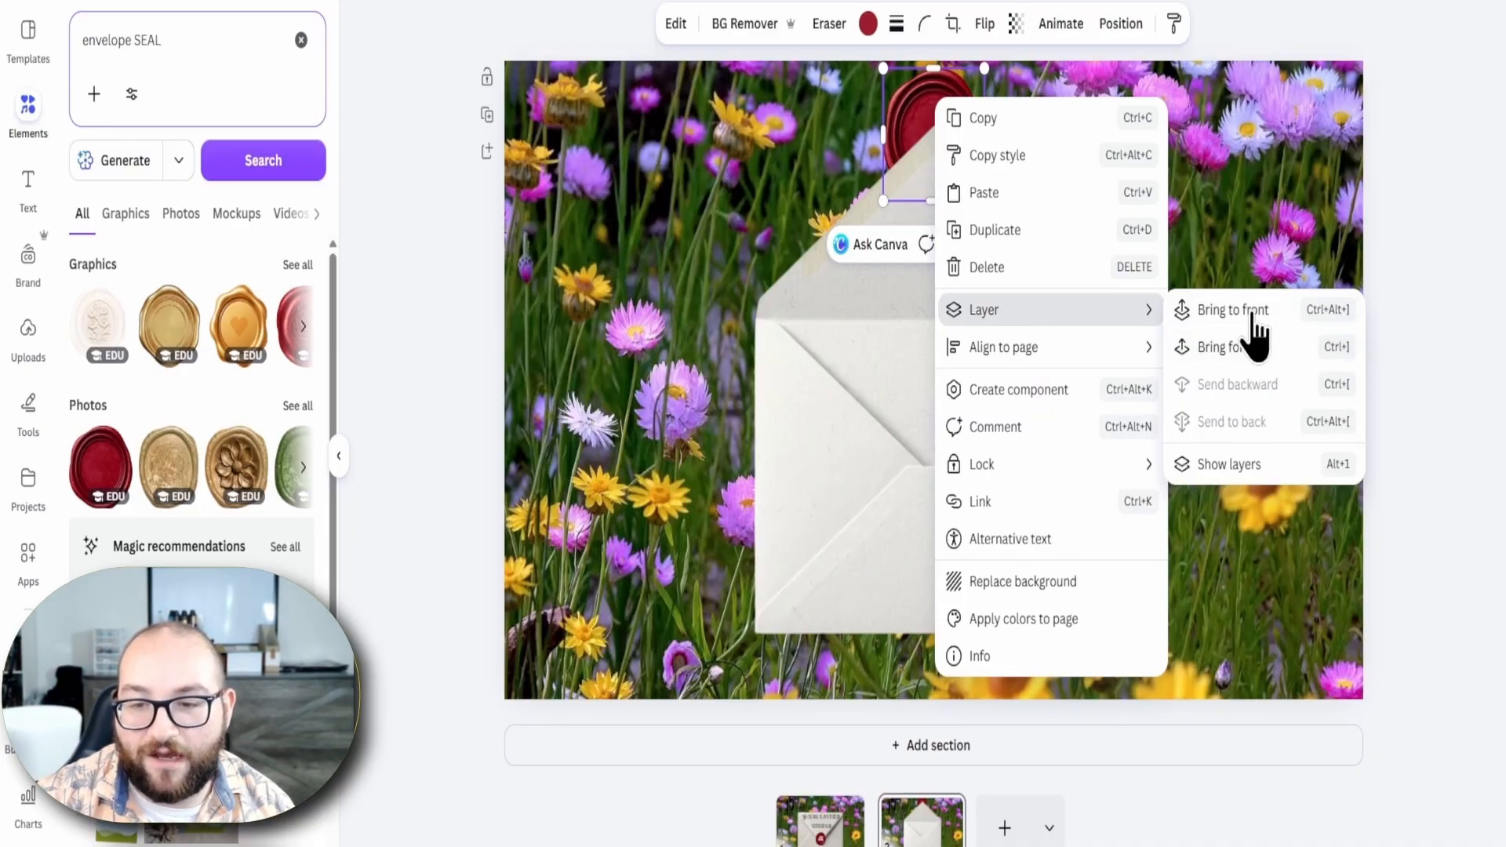
{"action": "left_click", "coordinate": [1387, 205]}
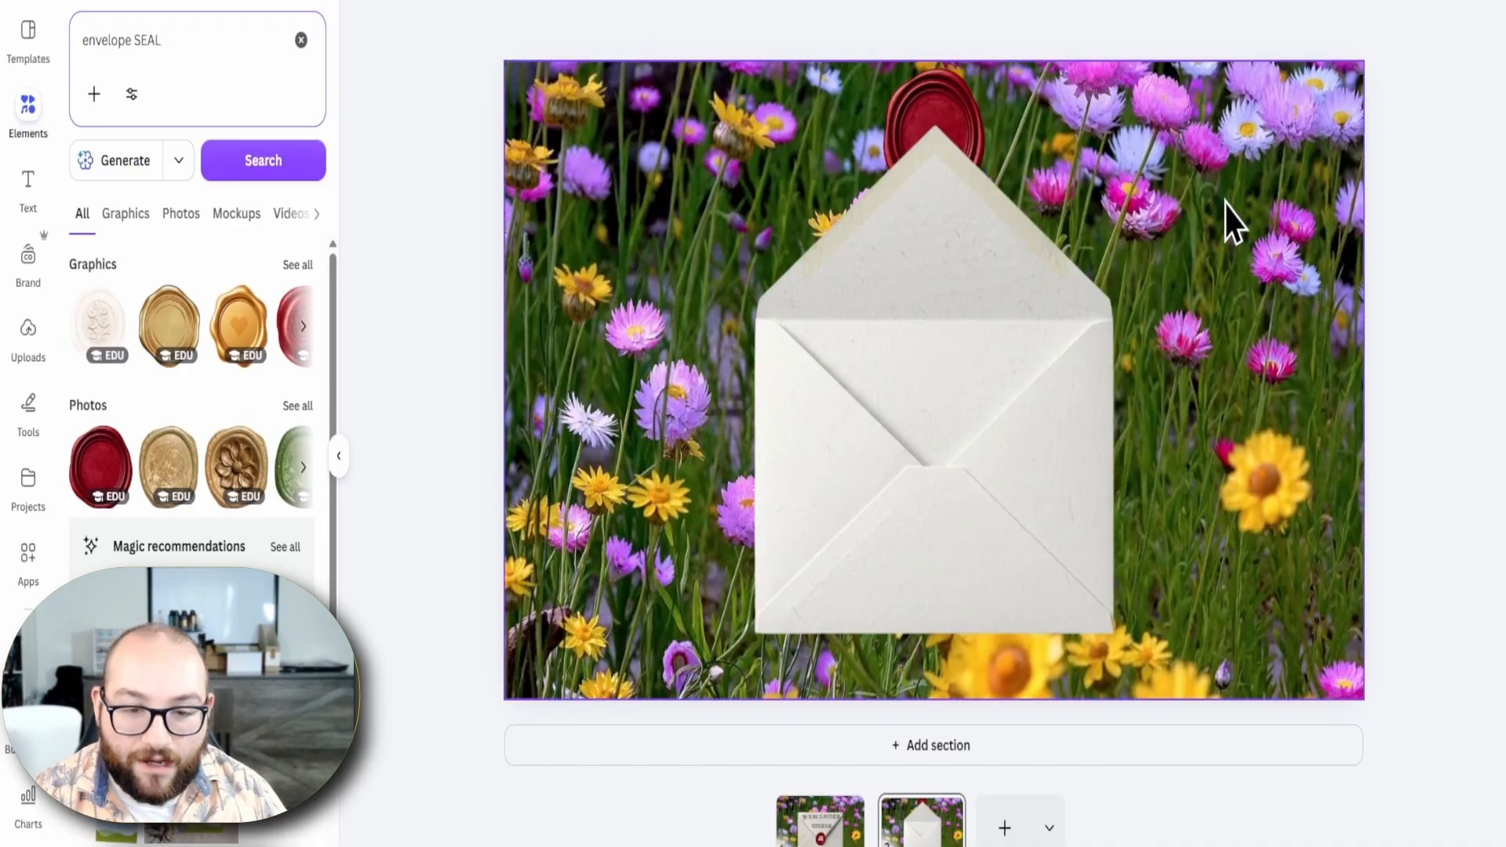
Separate the open envelope's front body from its flap with Magic Grab, brushing over the body below the flap
{"action": "left_click", "coordinate": [933, 236]}
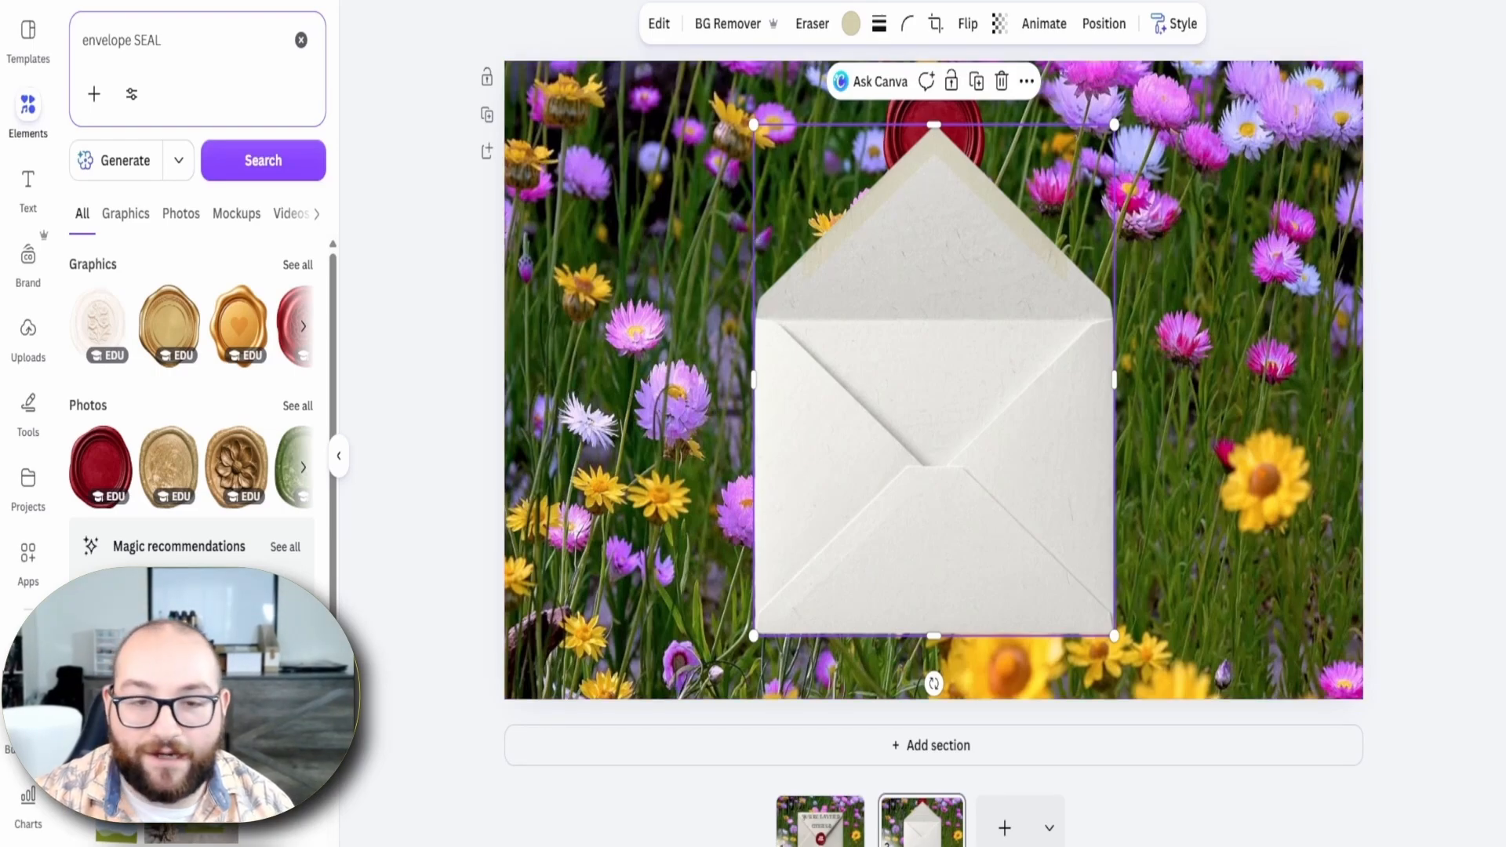
{"action": "left_click", "coordinate": [661, 24]}
{"action": "left_click", "coordinate": [299, 182]}
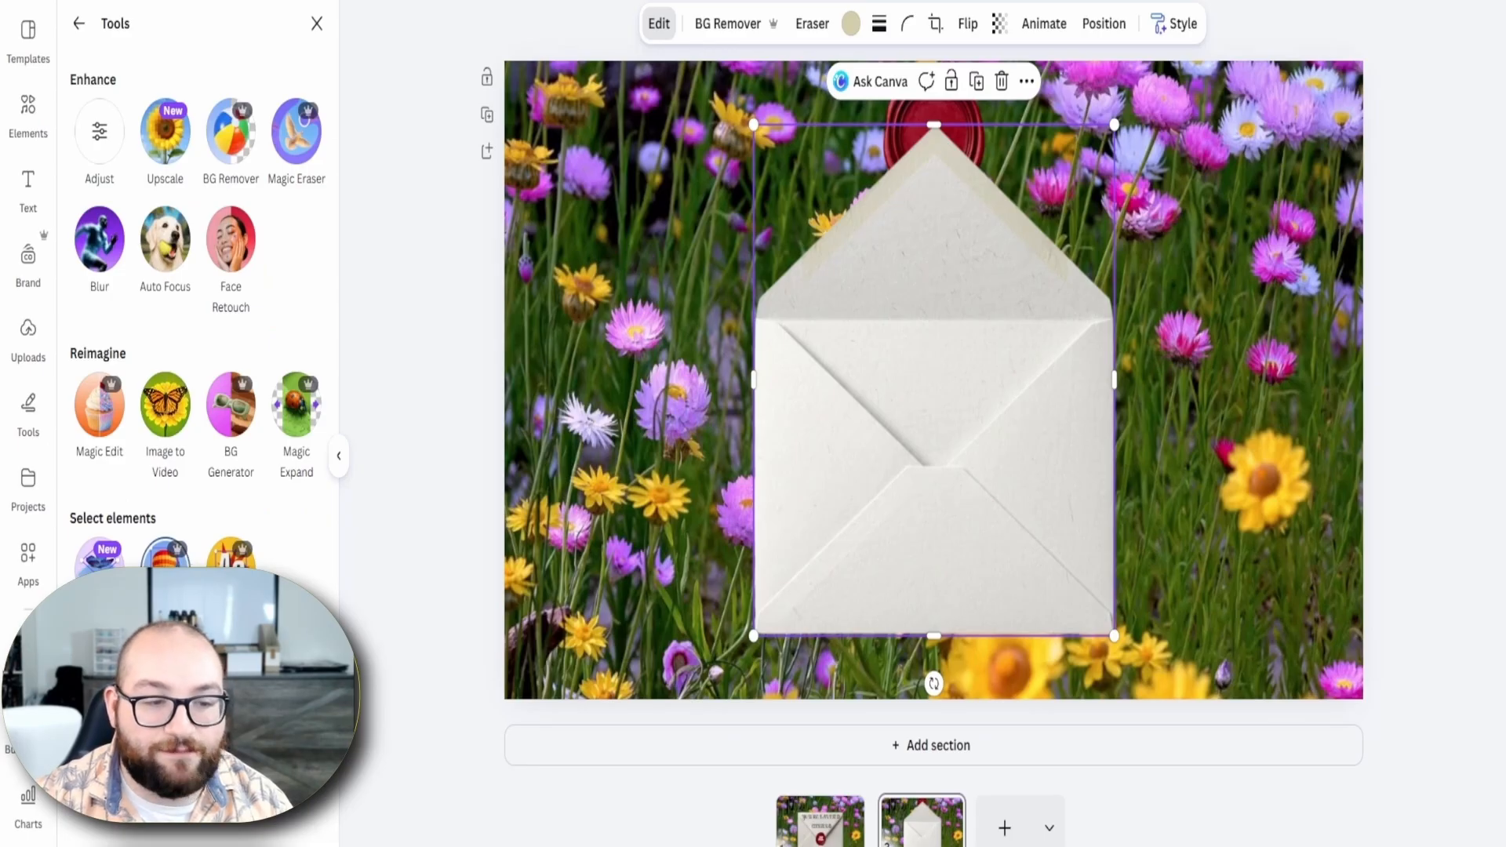
{"action": "left_click", "coordinate": [99, 559]}
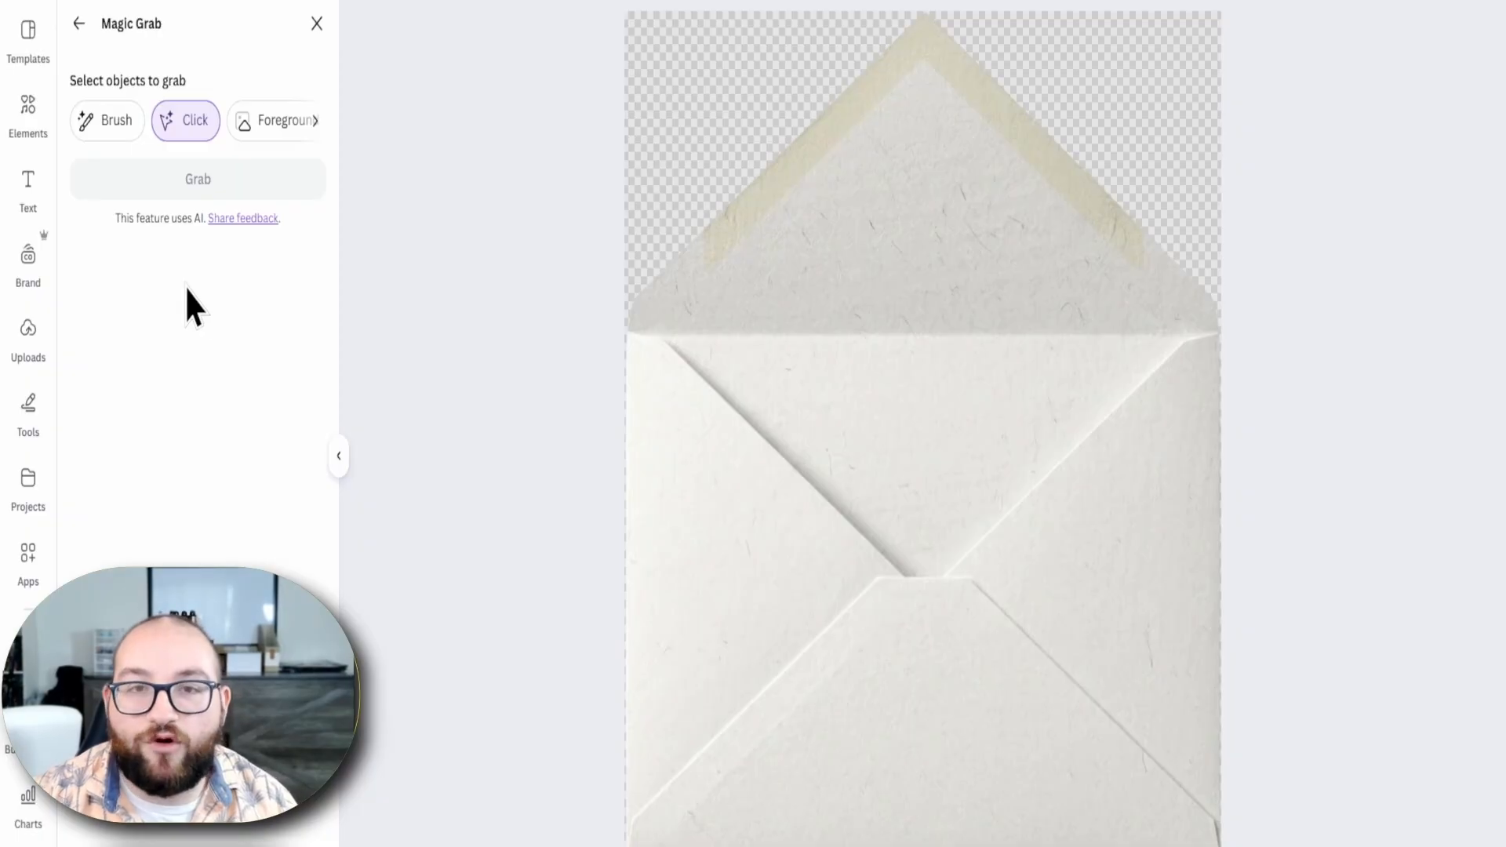
{"action": "left_click", "coordinate": [98, 119]}
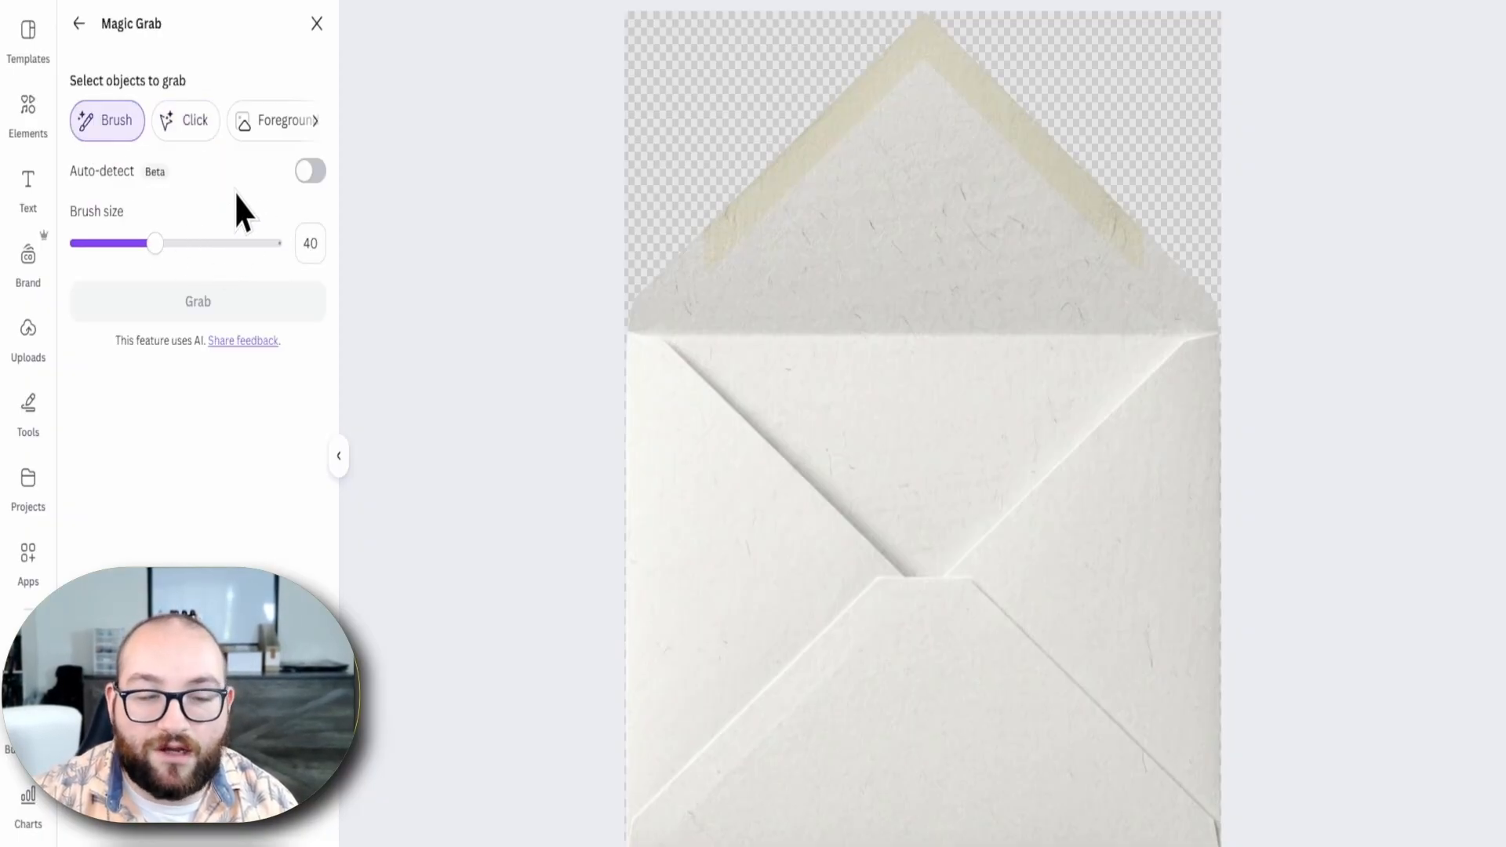
{"action": "left_click", "coordinate": [186, 119]}
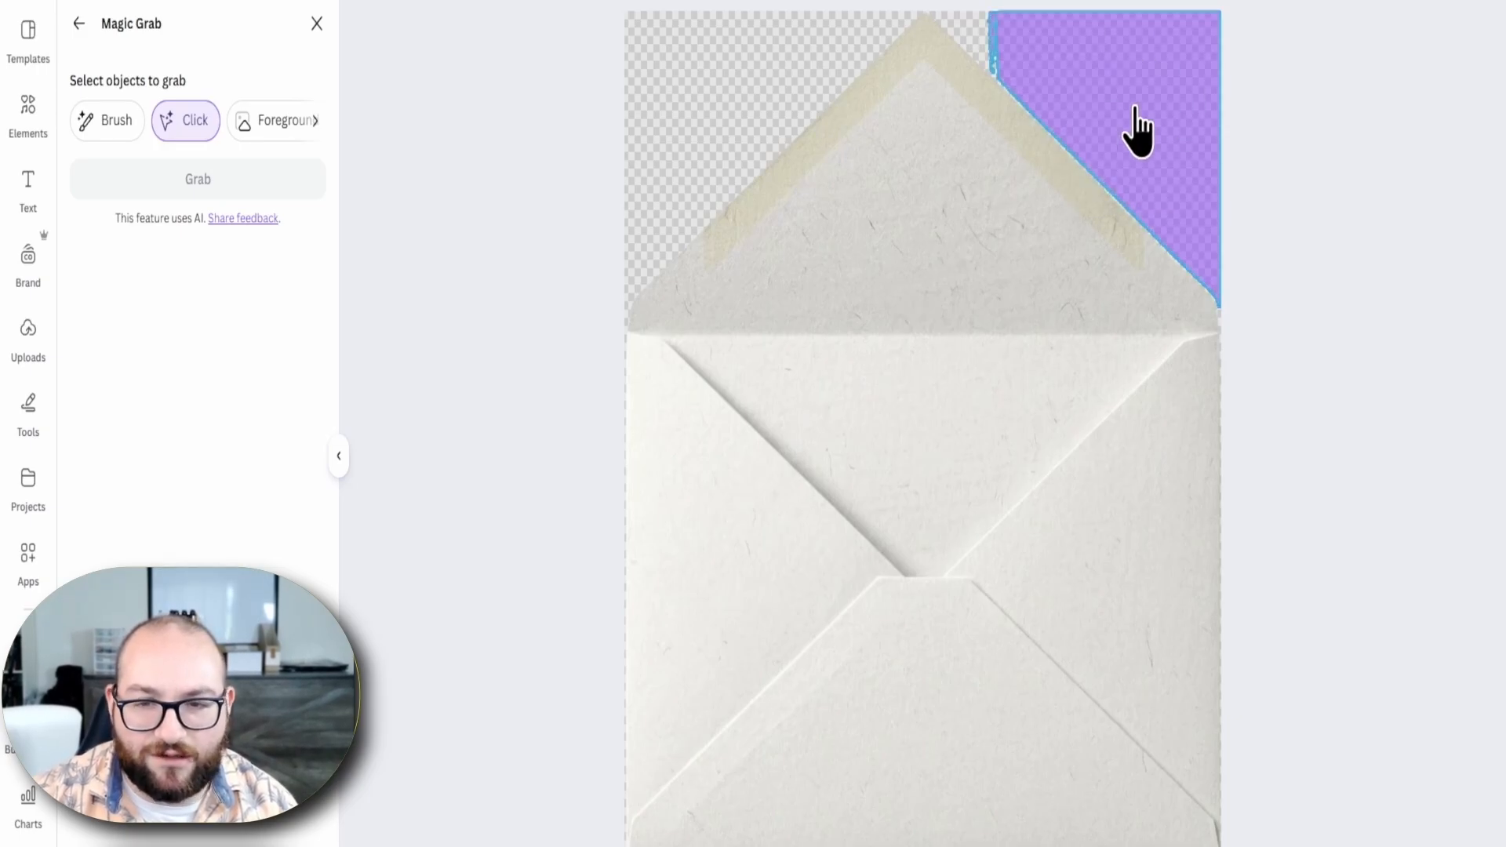
{"action": "left_click", "coordinate": [112, 129]}
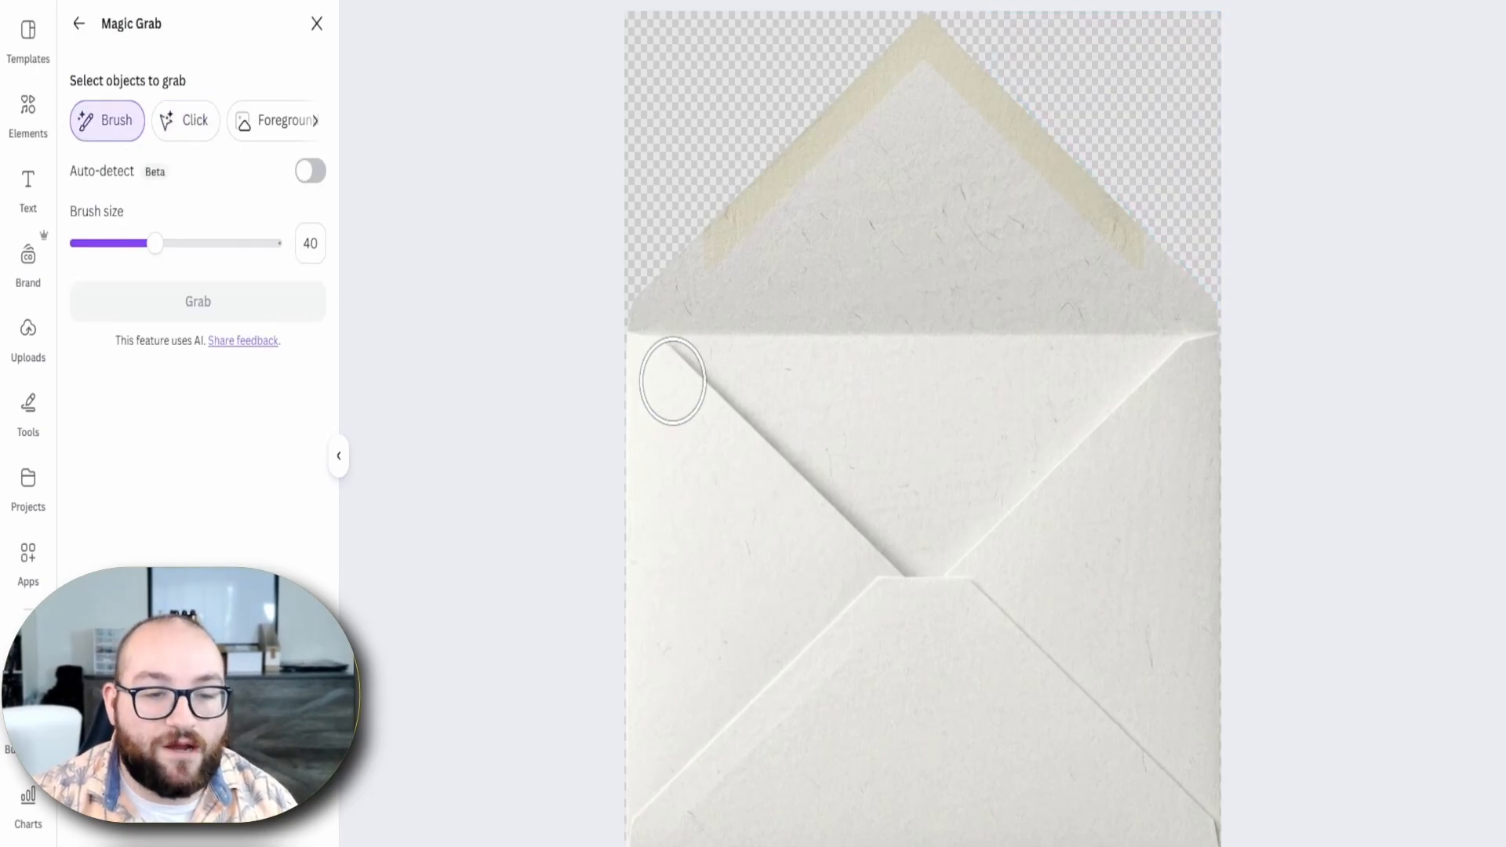
{"action": "mouse_move", "coordinate": [648, 373]}
{"action": "left_mouse_down"}
{"action": "mouse_move", "coordinate": [883, 596]}
{"action": "mouse_move", "coordinate": [979, 586]}
{"action": "mouse_move", "coordinate": [1179, 363]}
{"action": "mouse_move", "coordinate": [790, 834]}
{"action": "mouse_move", "coordinate": [640, 827]}
{"action": "mouse_move", "coordinate": [659, 544]}
{"action": "mouse_move", "coordinate": [633, 431]}
{"action": "mouse_move", "coordinate": [628, 753]}
{"action": "mouse_move", "coordinate": [706, 559]}
{"action": "mouse_move", "coordinate": [642, 770]}
{"action": "mouse_move", "coordinate": [915, 793]}
{"action": "mouse_move", "coordinate": [1166, 790]}
{"action": "mouse_move", "coordinate": [1196, 478]}
{"action": "mouse_move", "coordinate": [1028, 669]}
{"action": "mouse_move", "coordinate": [1093, 740]}
{"action": "mouse_move", "coordinate": [1146, 750]}
{"action": "mouse_move", "coordinate": [1079, 601]}
{"action": "mouse_move", "coordinate": [1163, 455]}
{"action": "left_mouse_up"}
{"action": "left_click", "coordinate": [193, 301]}
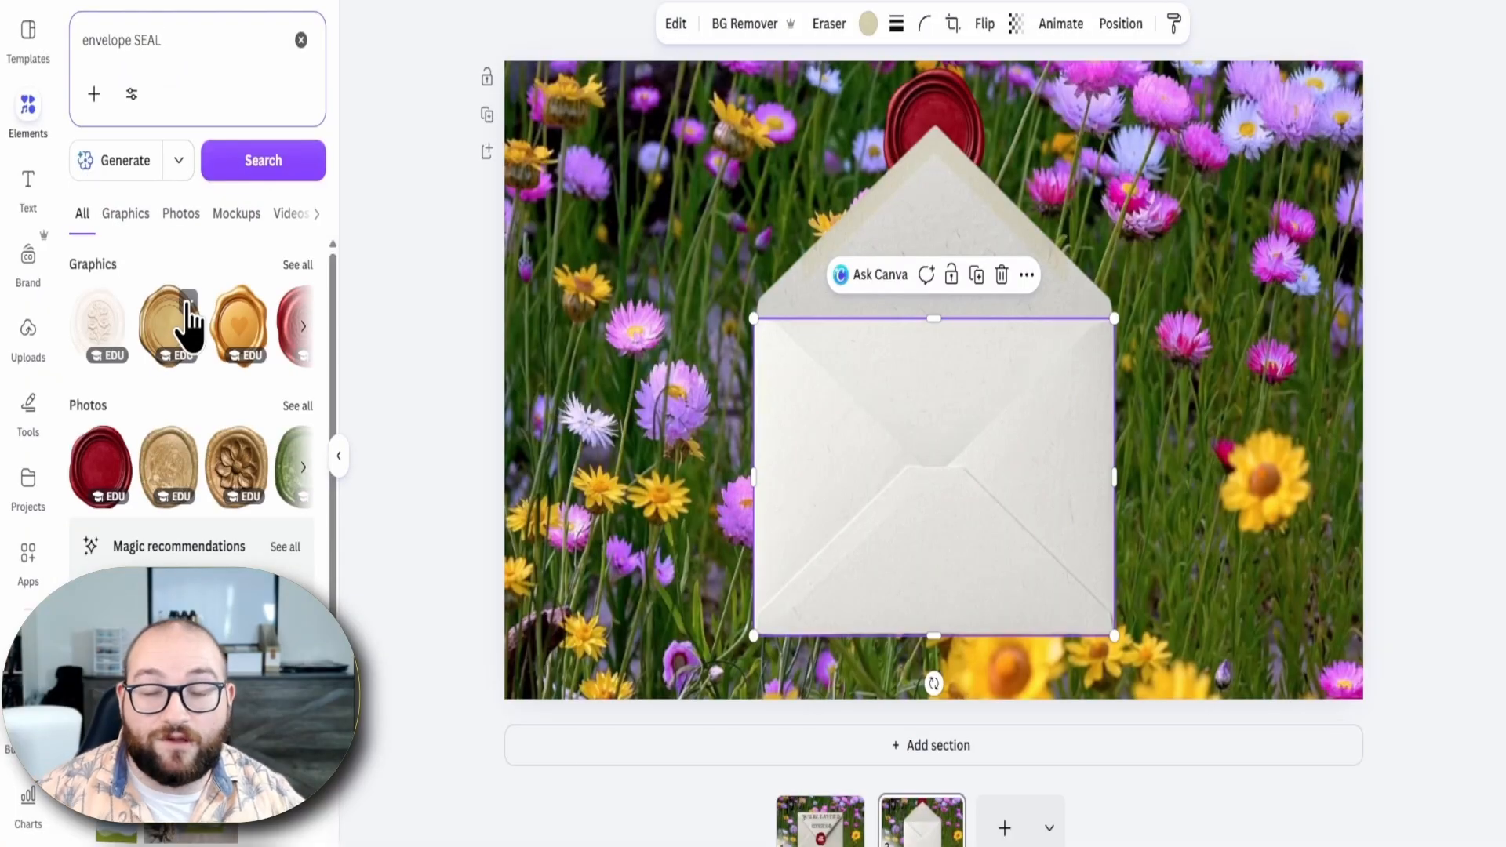
{"action": "left_click_drag", "start_coordinate": [936, 467], "coordinate": [868, 460]}
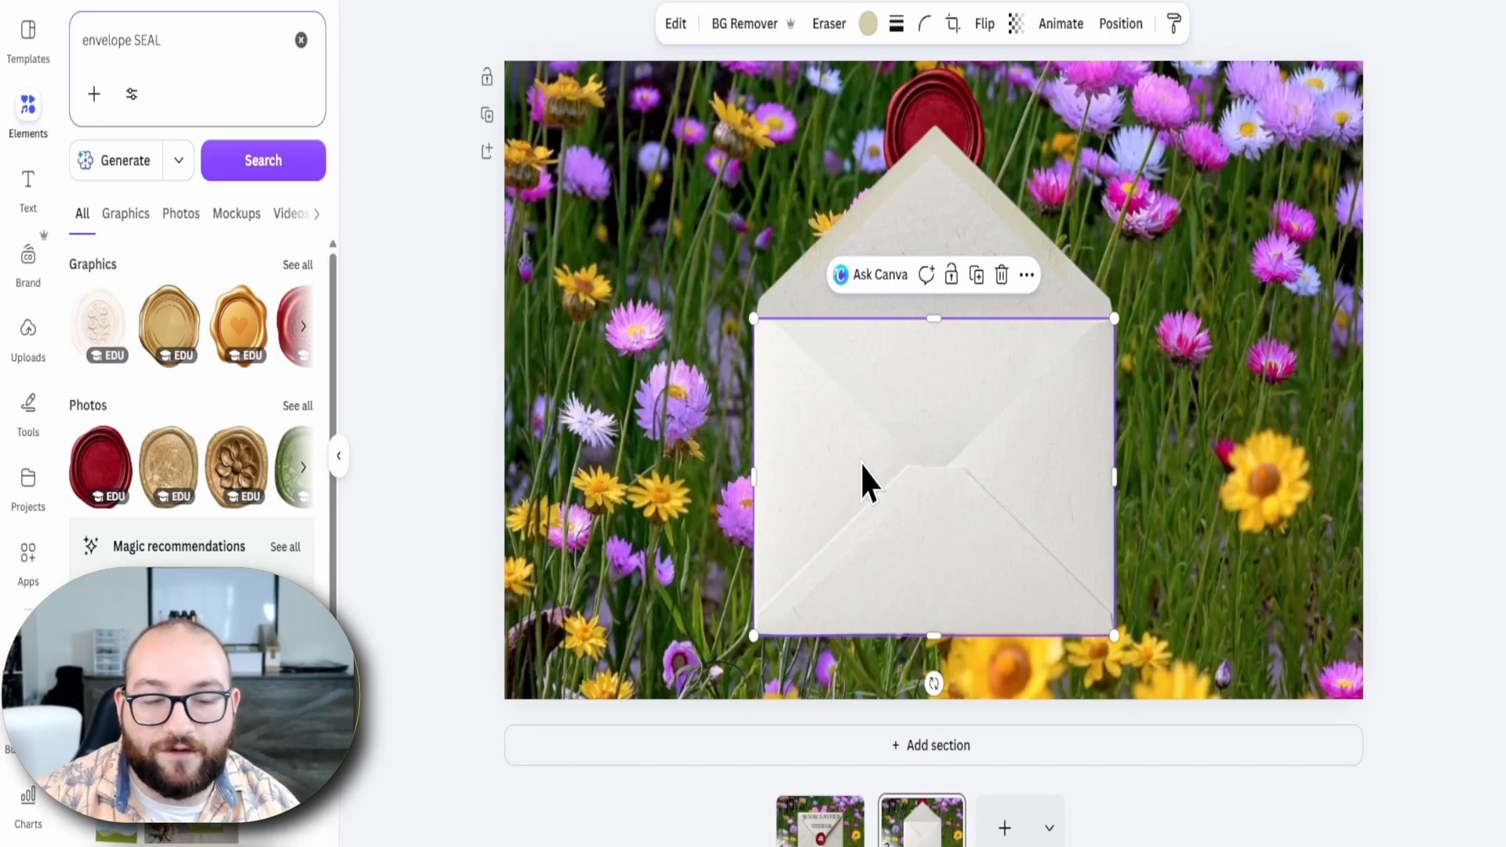
{"action": "left_click", "coordinate": [377, 350]}
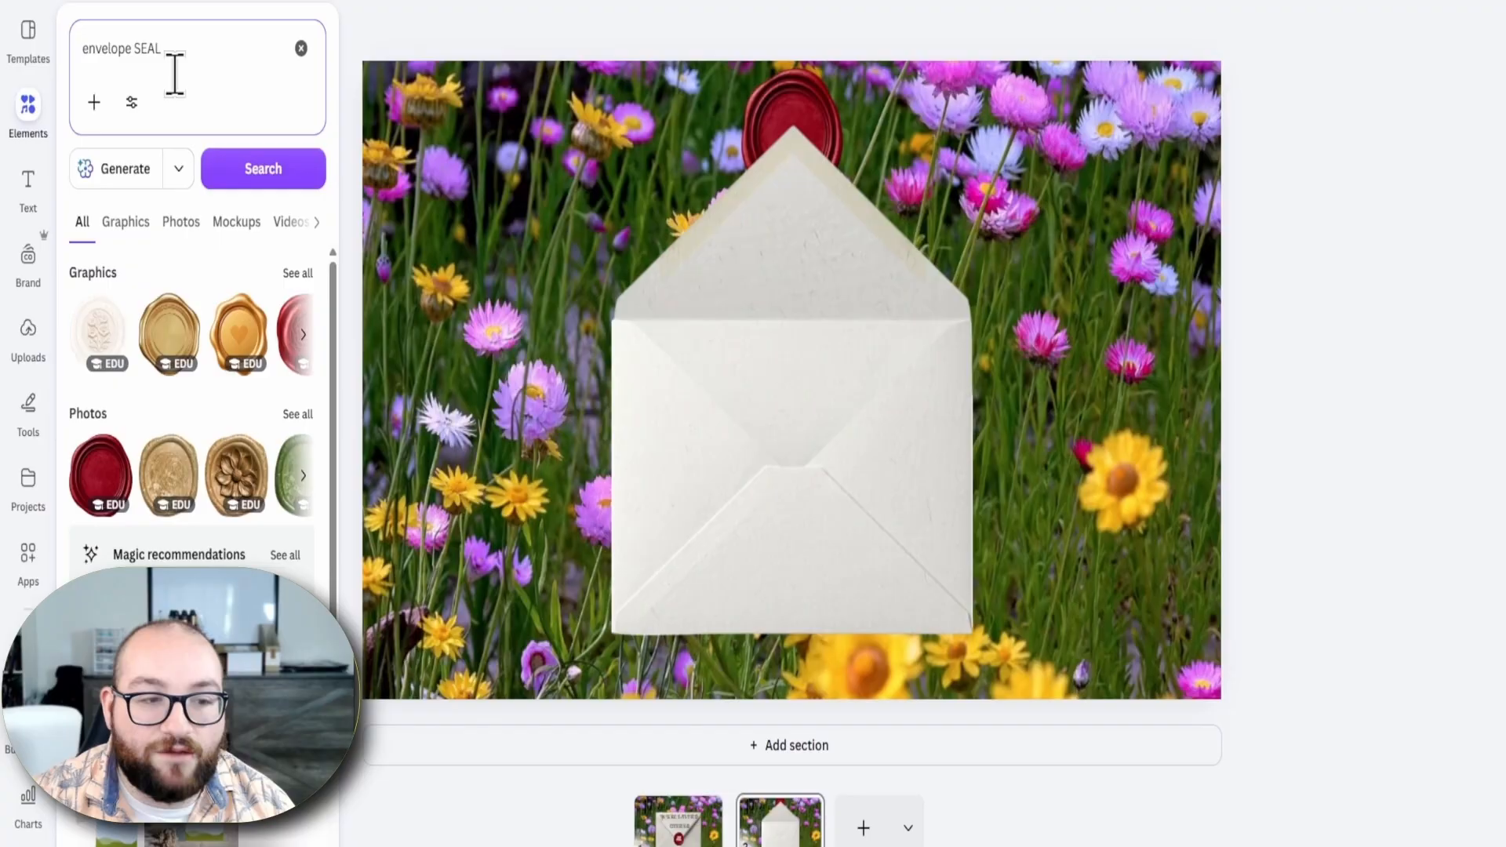
Add the "SHH... IT'S A SURPRISE!" page section of the green birthday website template as a new third page
{"action": "left_click", "coordinate": [174, 72]}
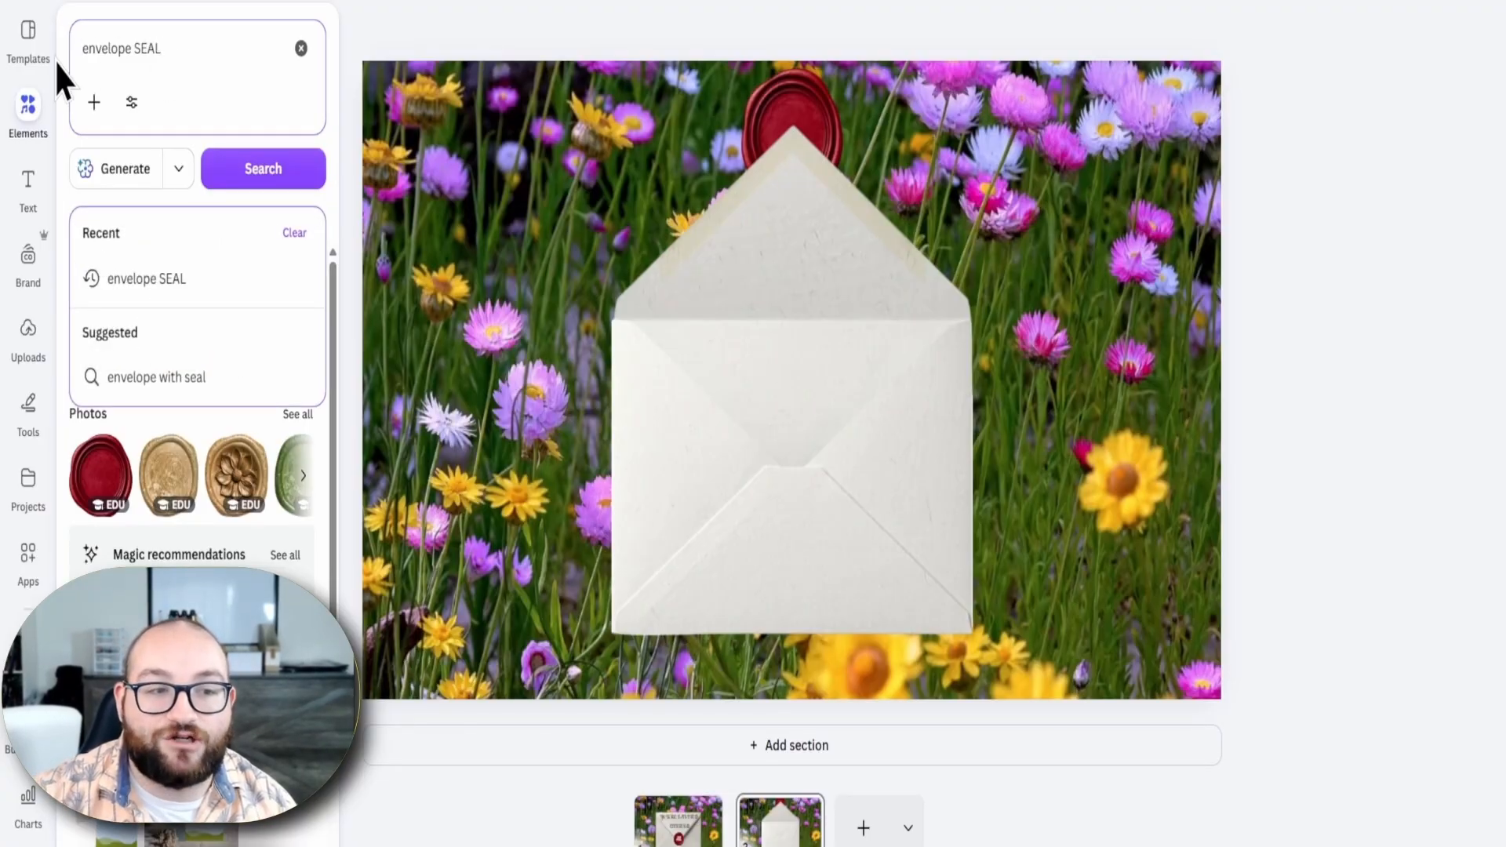
{"action": "left_click", "coordinate": [32, 43]}
{"action": "left_click", "coordinate": [133, 396]}
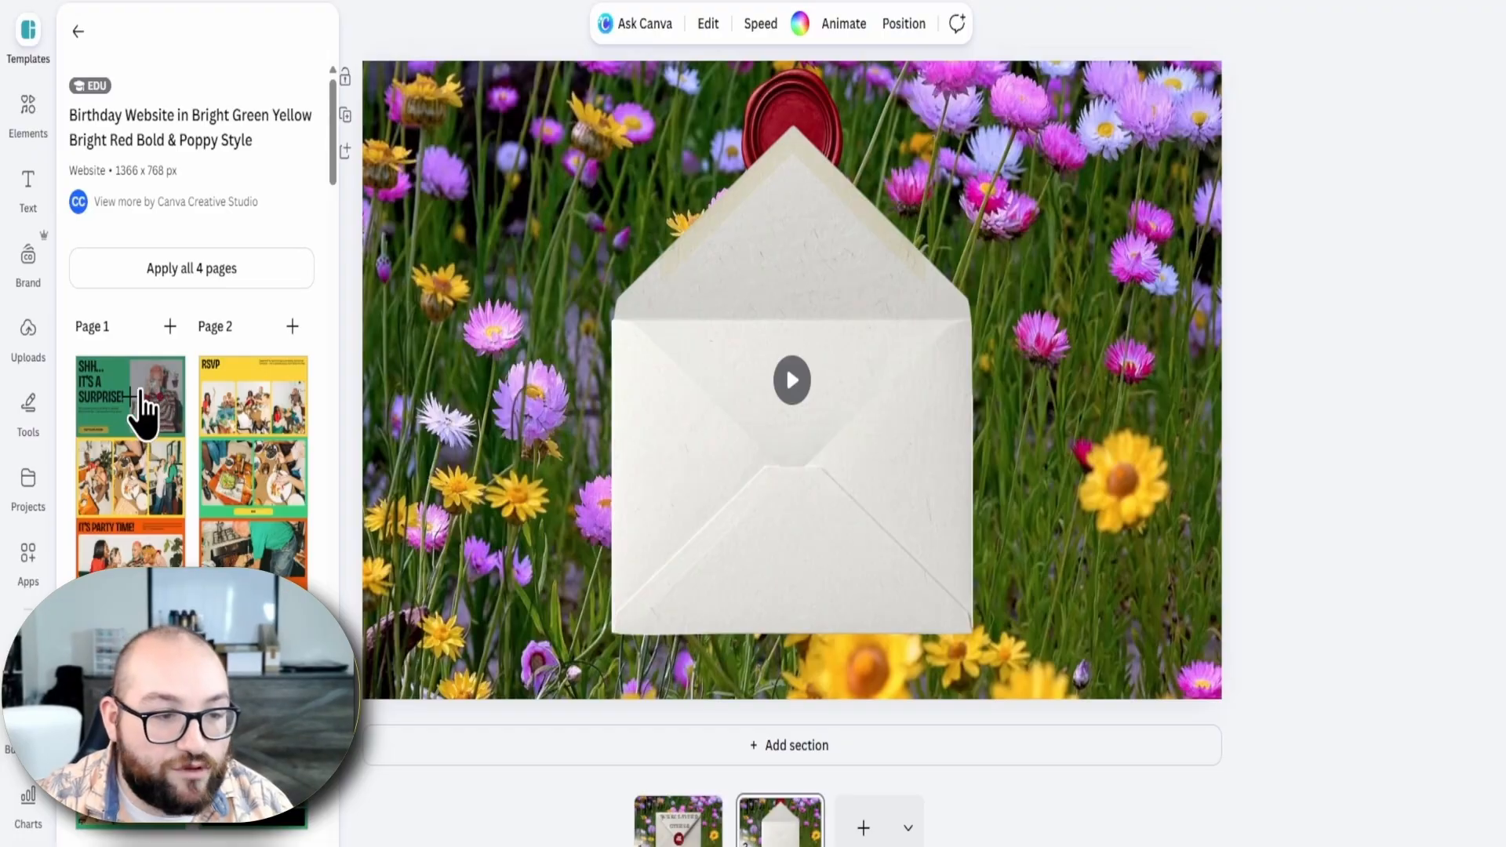
{"action": "left_click", "coordinate": [117, 396]}
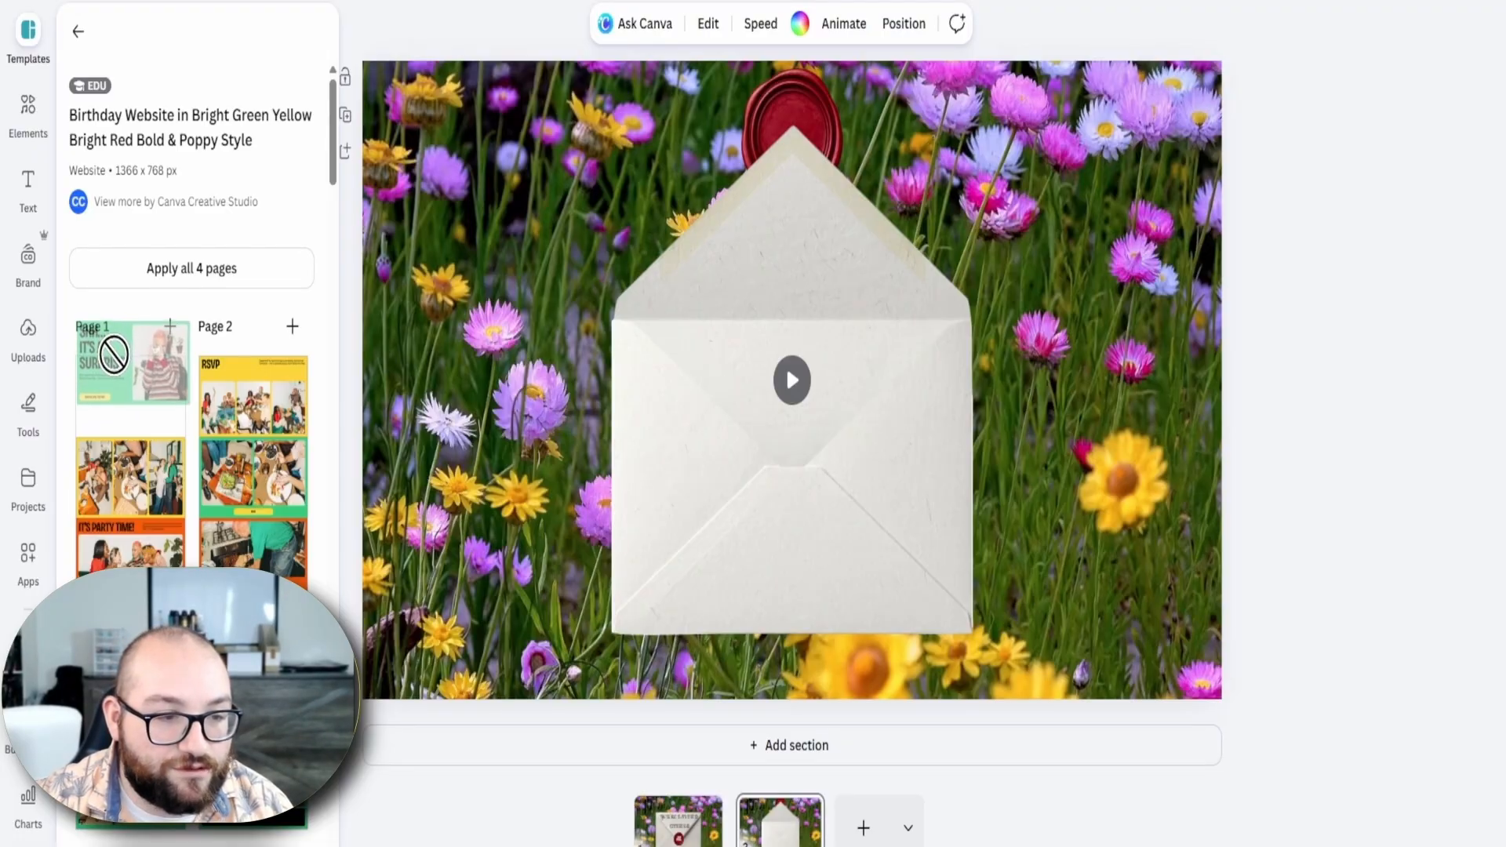
{"action": "left_click", "coordinate": [857, 836]}
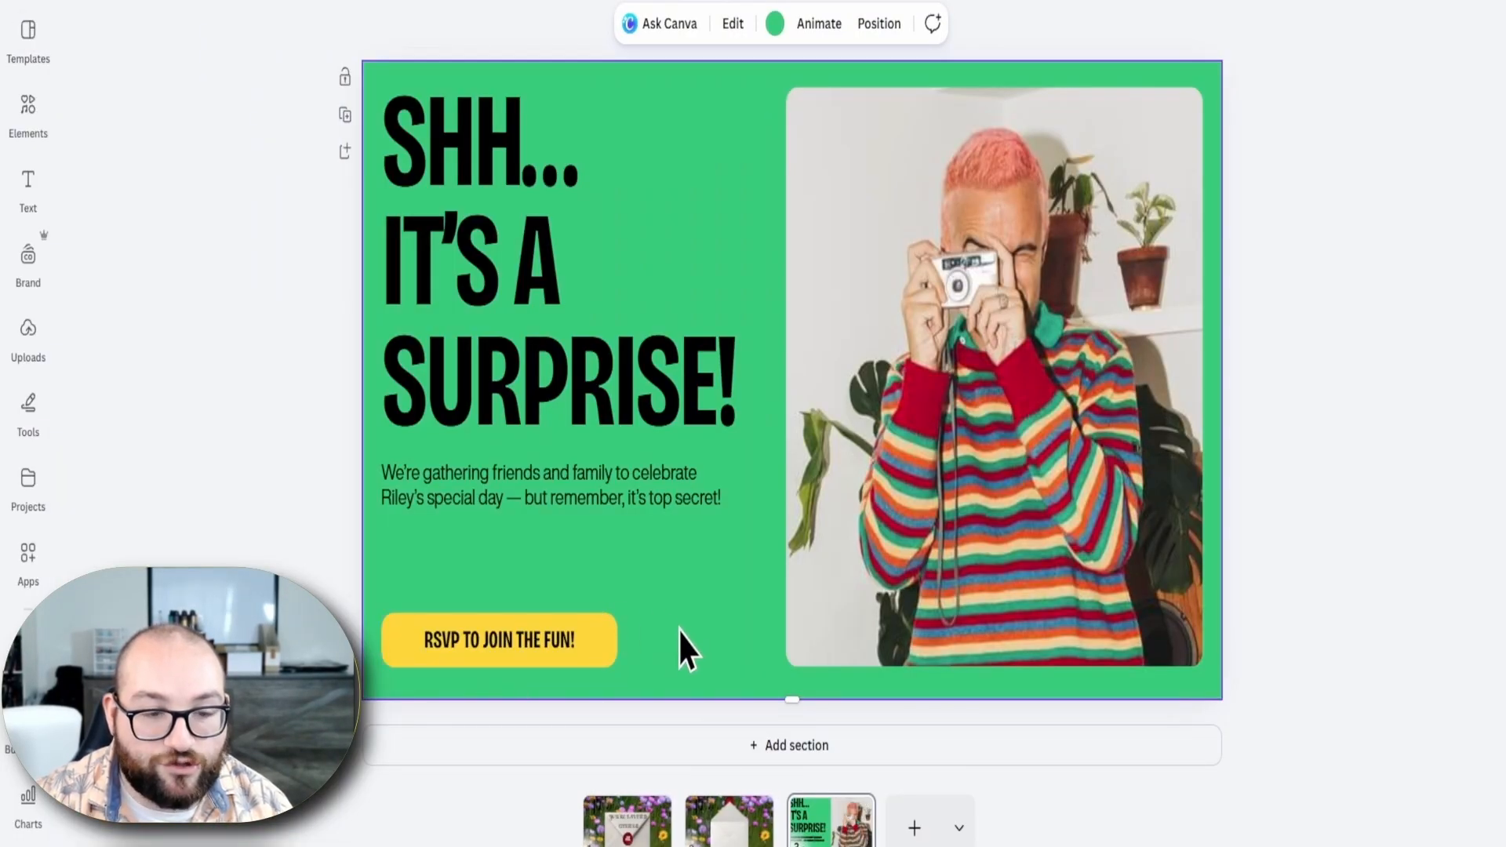
Replace the yellow button's text on page 3 with "SATUDAYT MAY 8TH AT 7PM"
{"action": "double_click", "coordinate": [596, 639]}
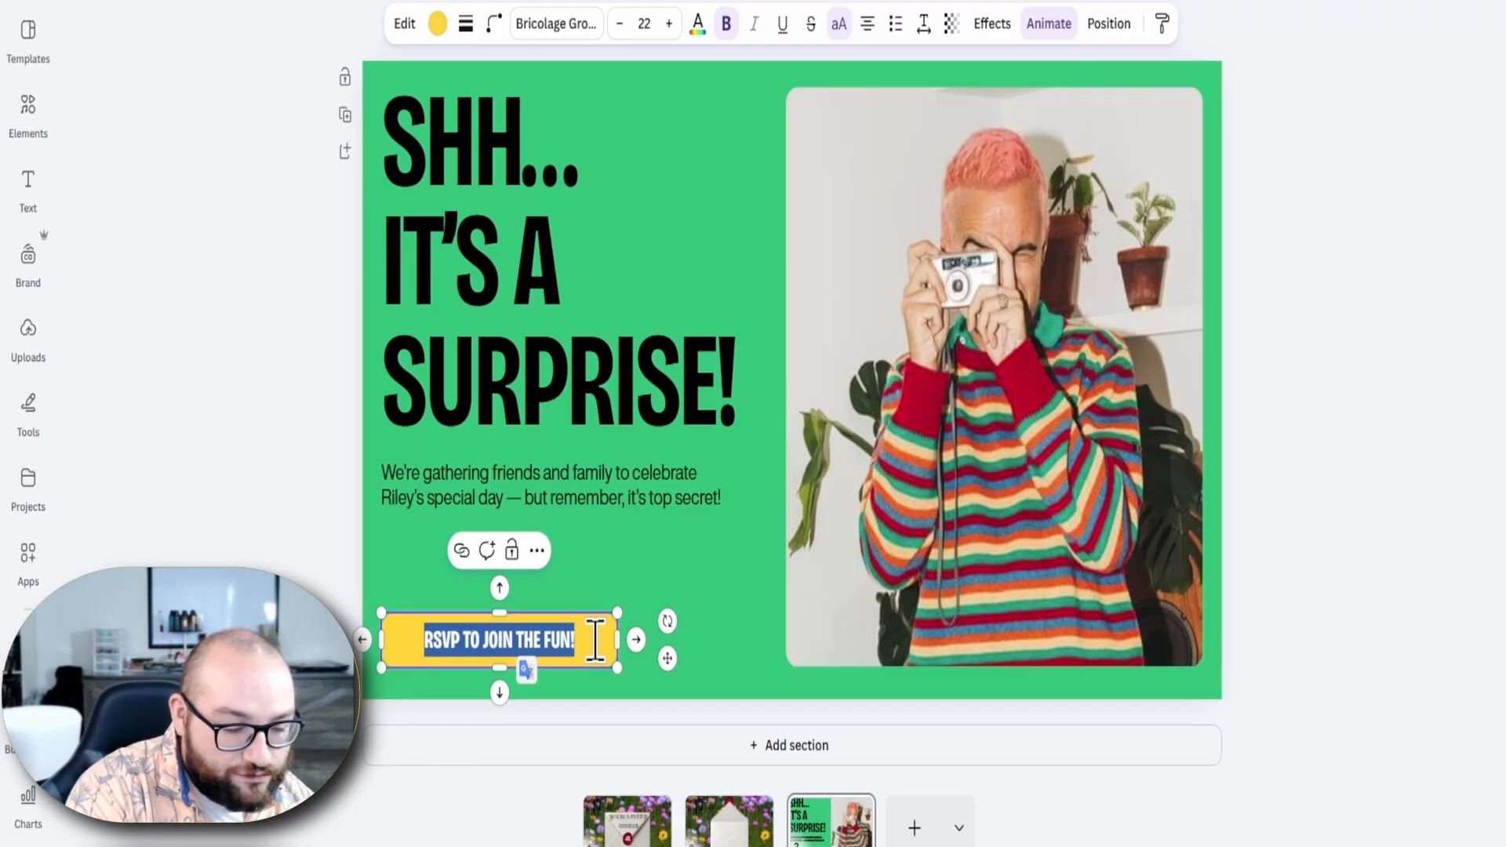
{"action": "type", "text": "SATUDAYT"}
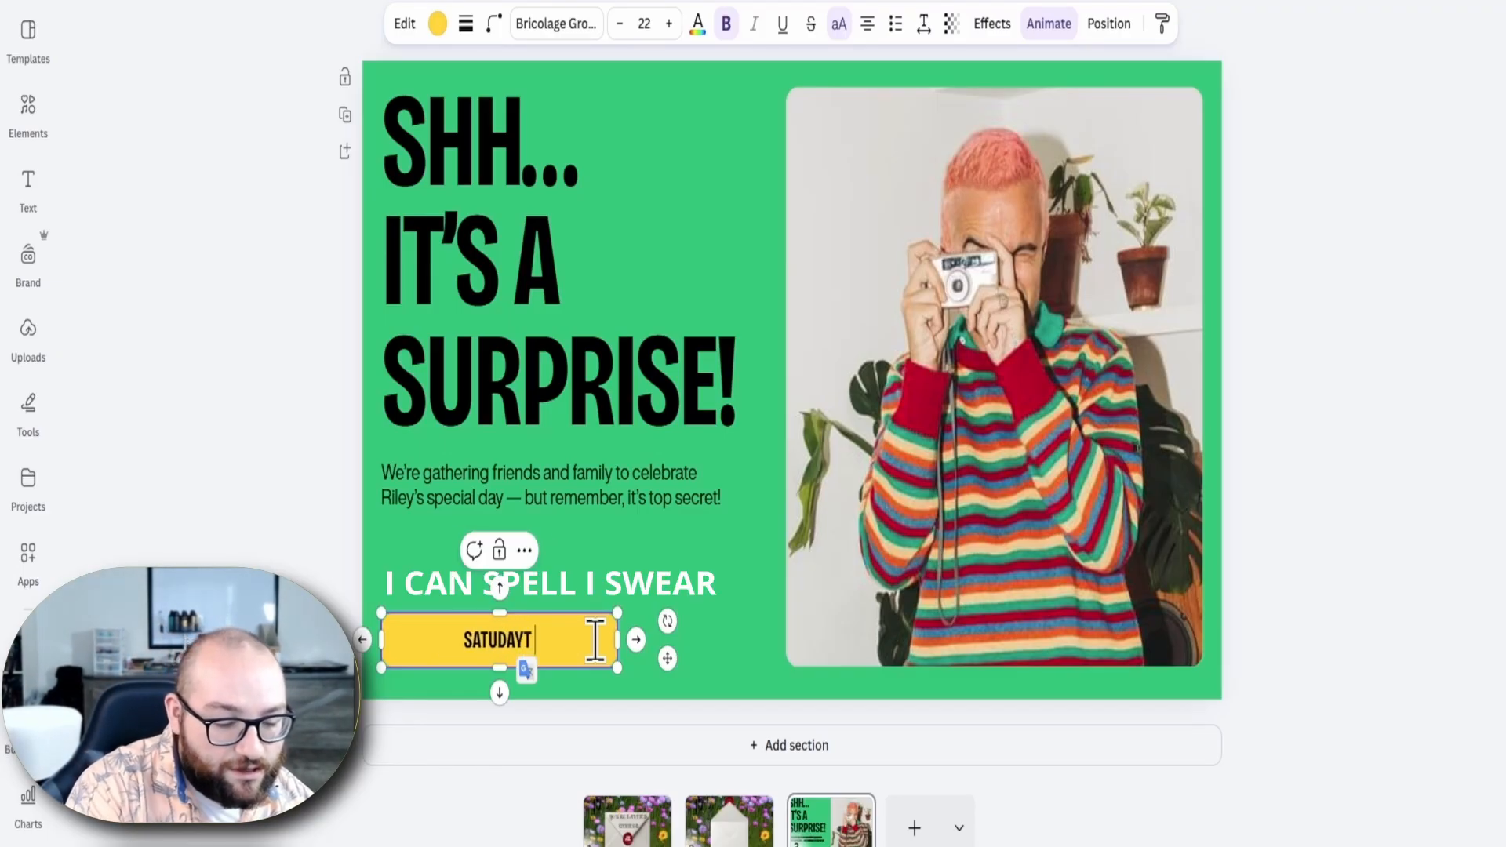
{"action": "type", "text": " MAY 8TH AT 7"}
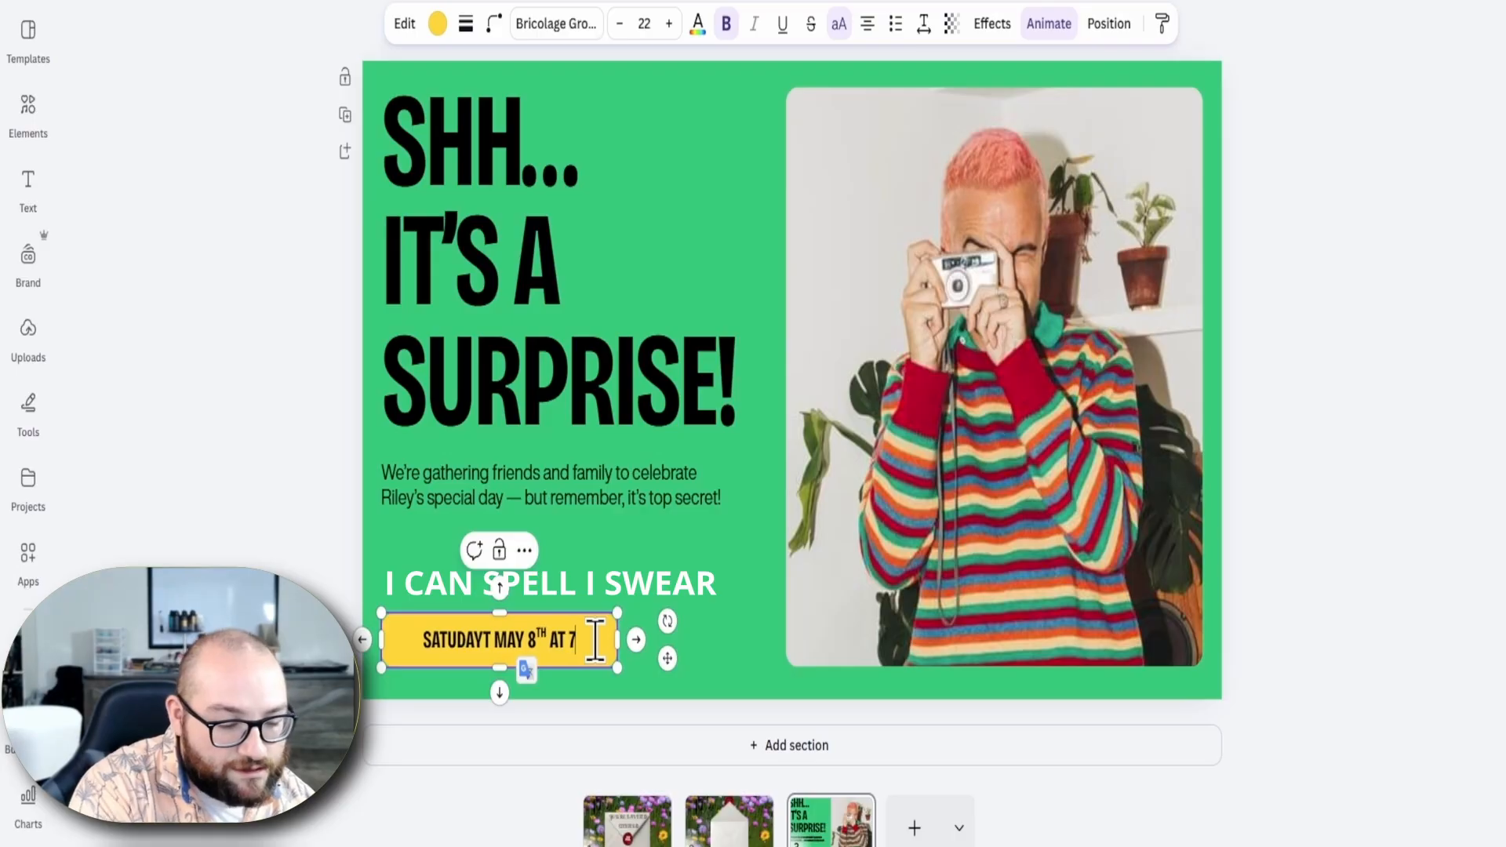
{"action": "type", "text": "PM"}
{"action": "left_click", "coordinate": [640, 482]}
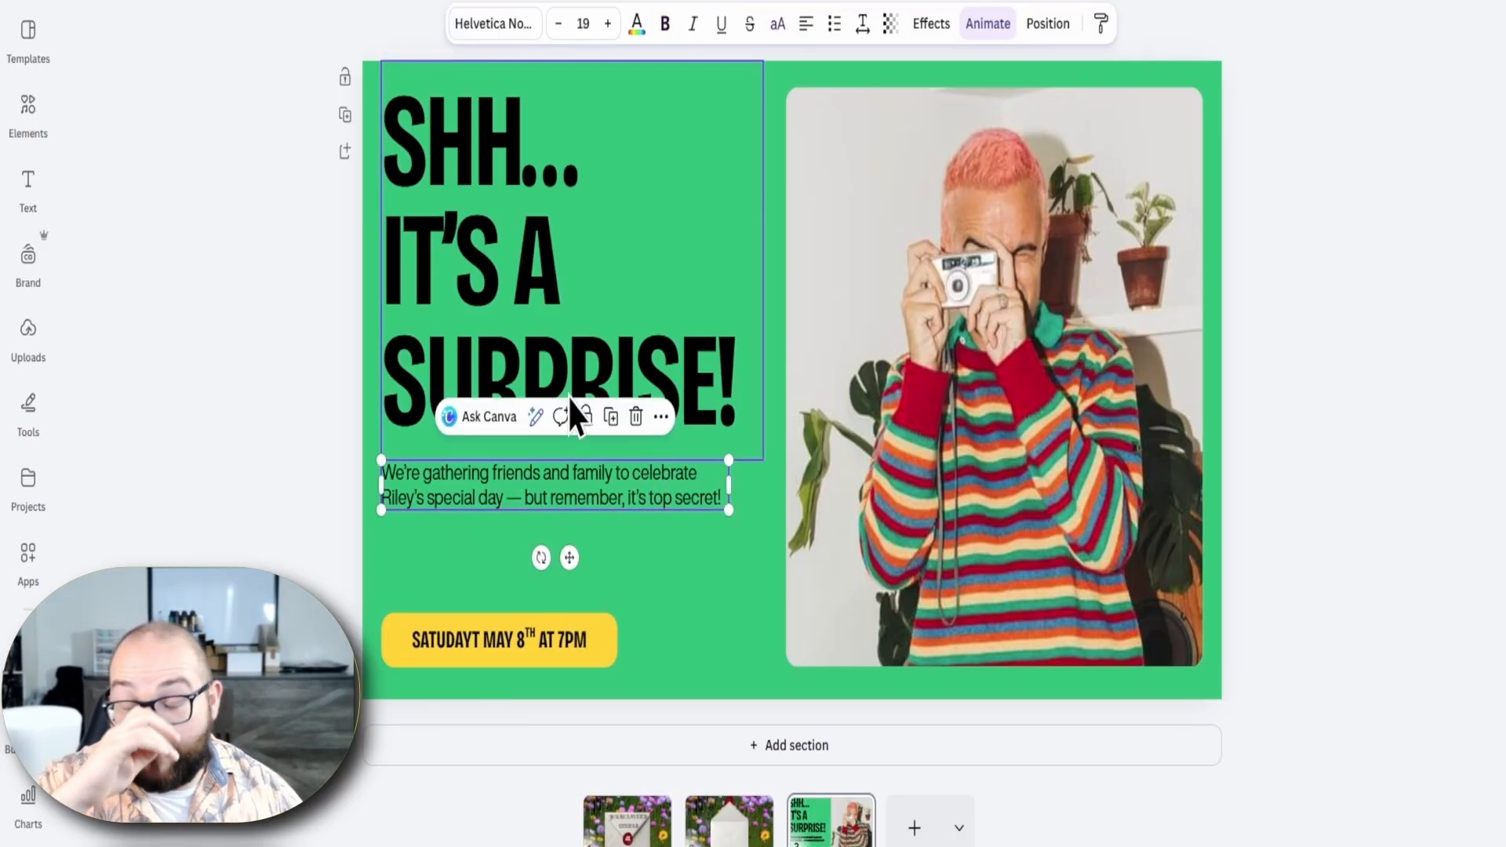
Delete the camera photo from the frame on page 3 and fill it with the uploaded photo of the couple on the beach
{"action": "left_click", "coordinate": [886, 302]}
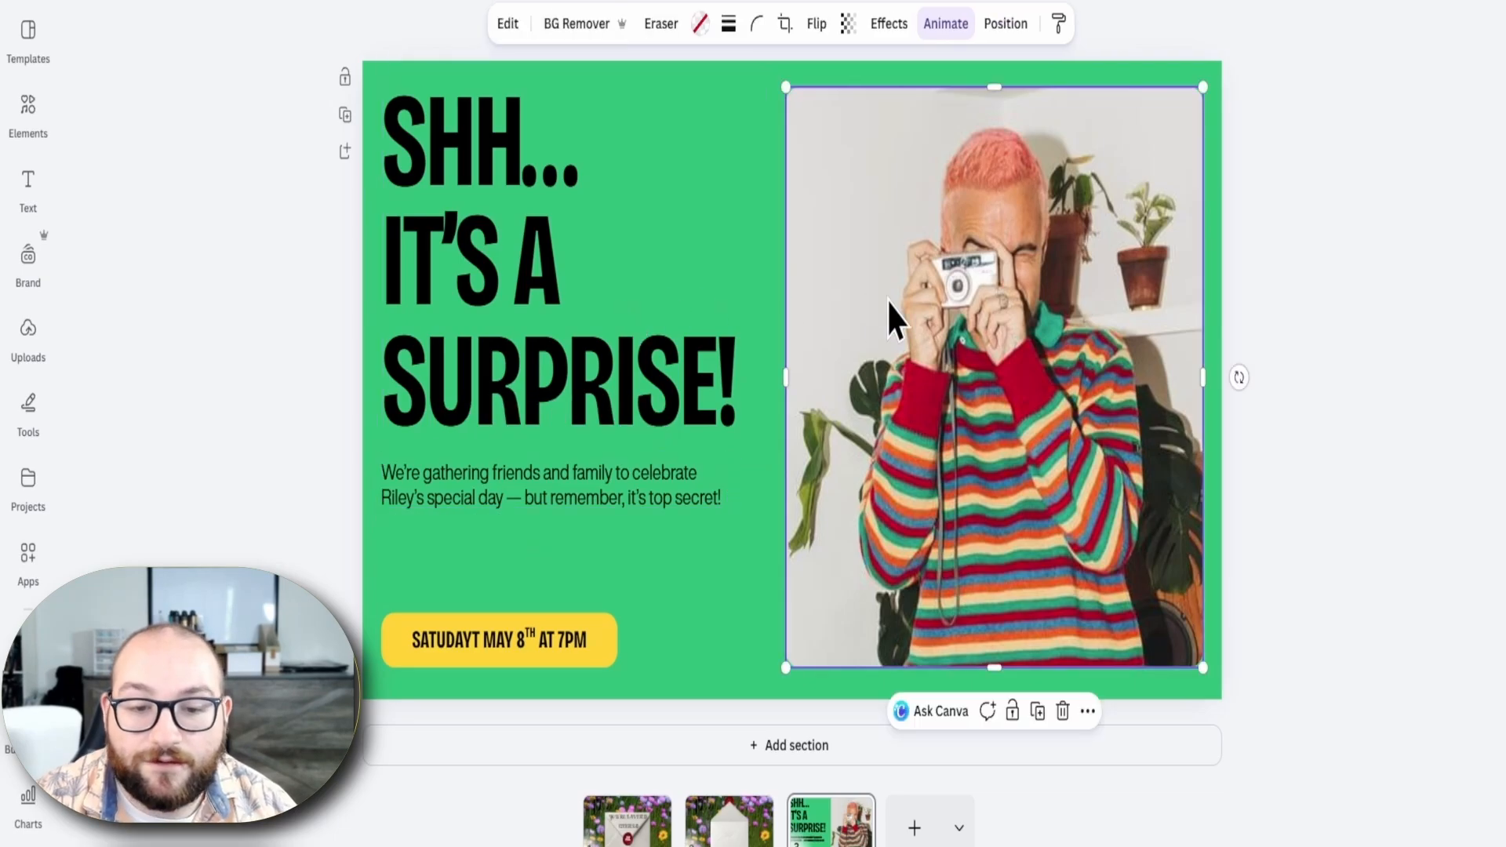
{"action": "key", "text": "Delete"}
{"action": "left_click", "coordinate": [33, 126]}
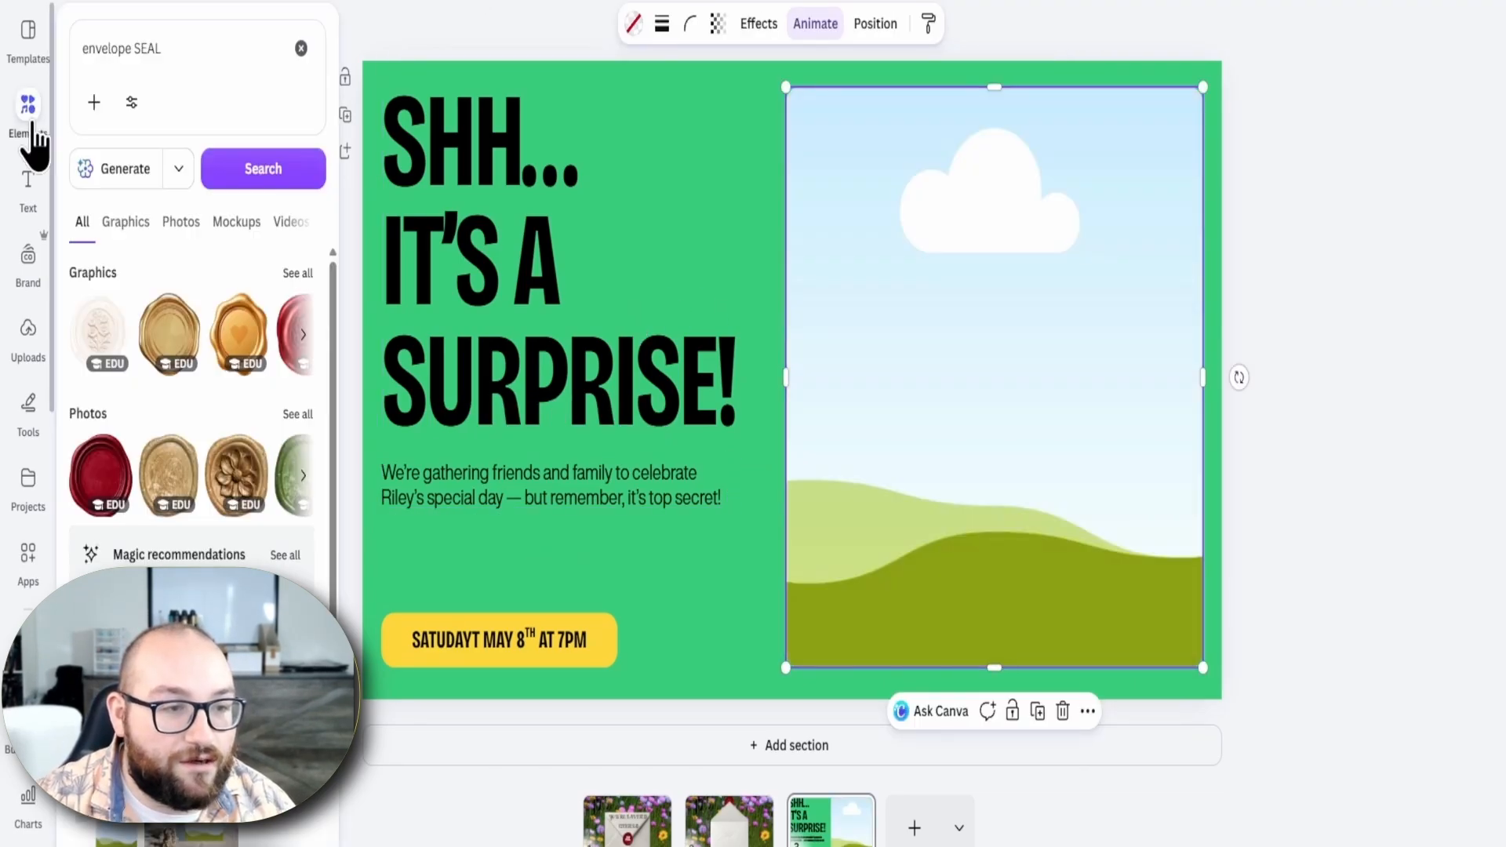
{"action": "left_click", "coordinate": [32, 129]}
{"action": "left_click", "coordinate": [27, 337]}
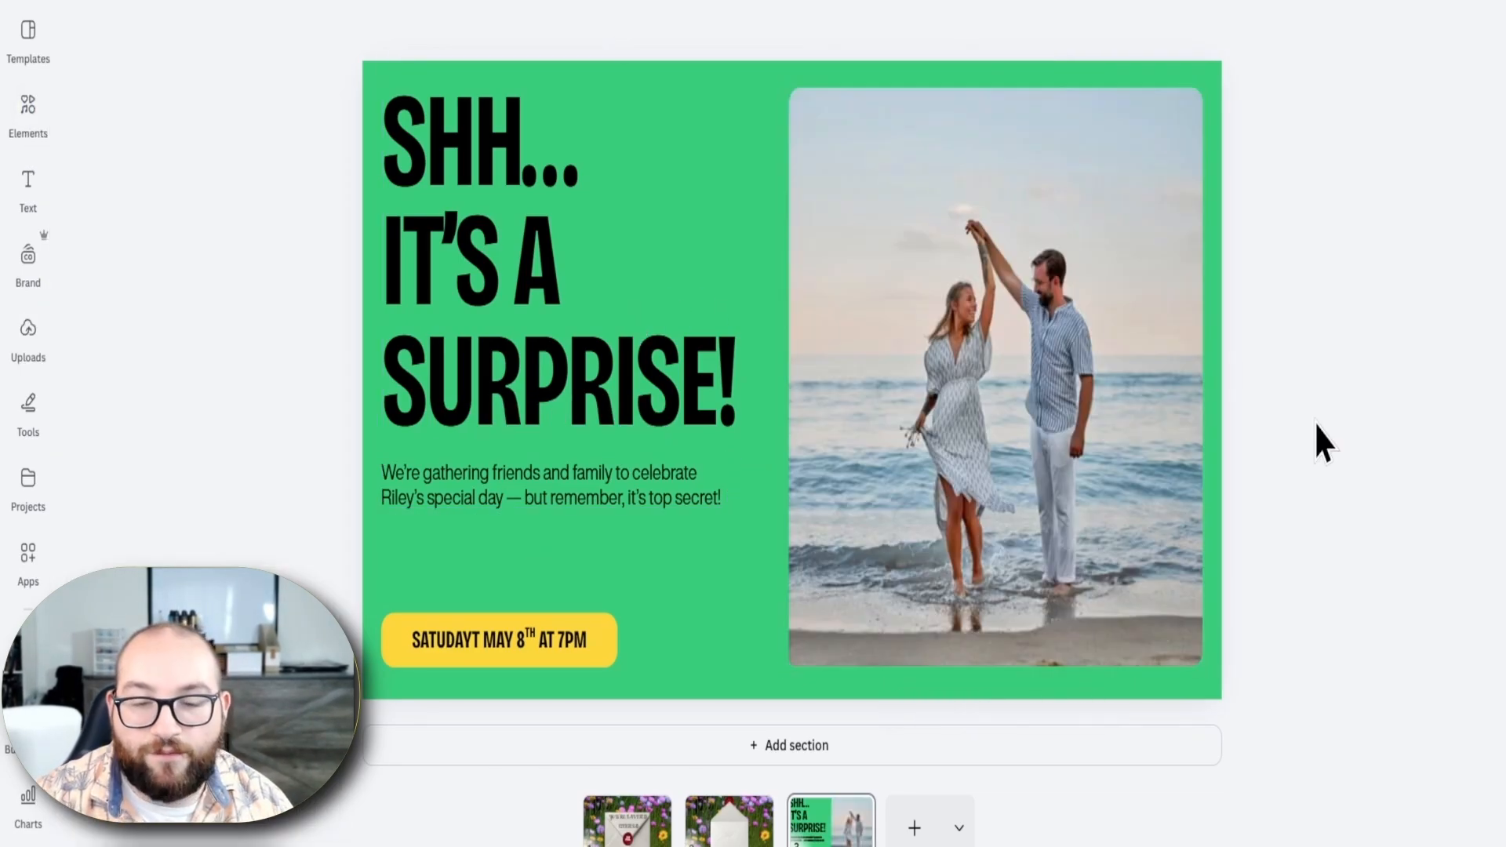
Try to group the invitation's elements on page 3 and paste them over the envelope on page 2
{"action": "left_click", "coordinate": [824, 826]}
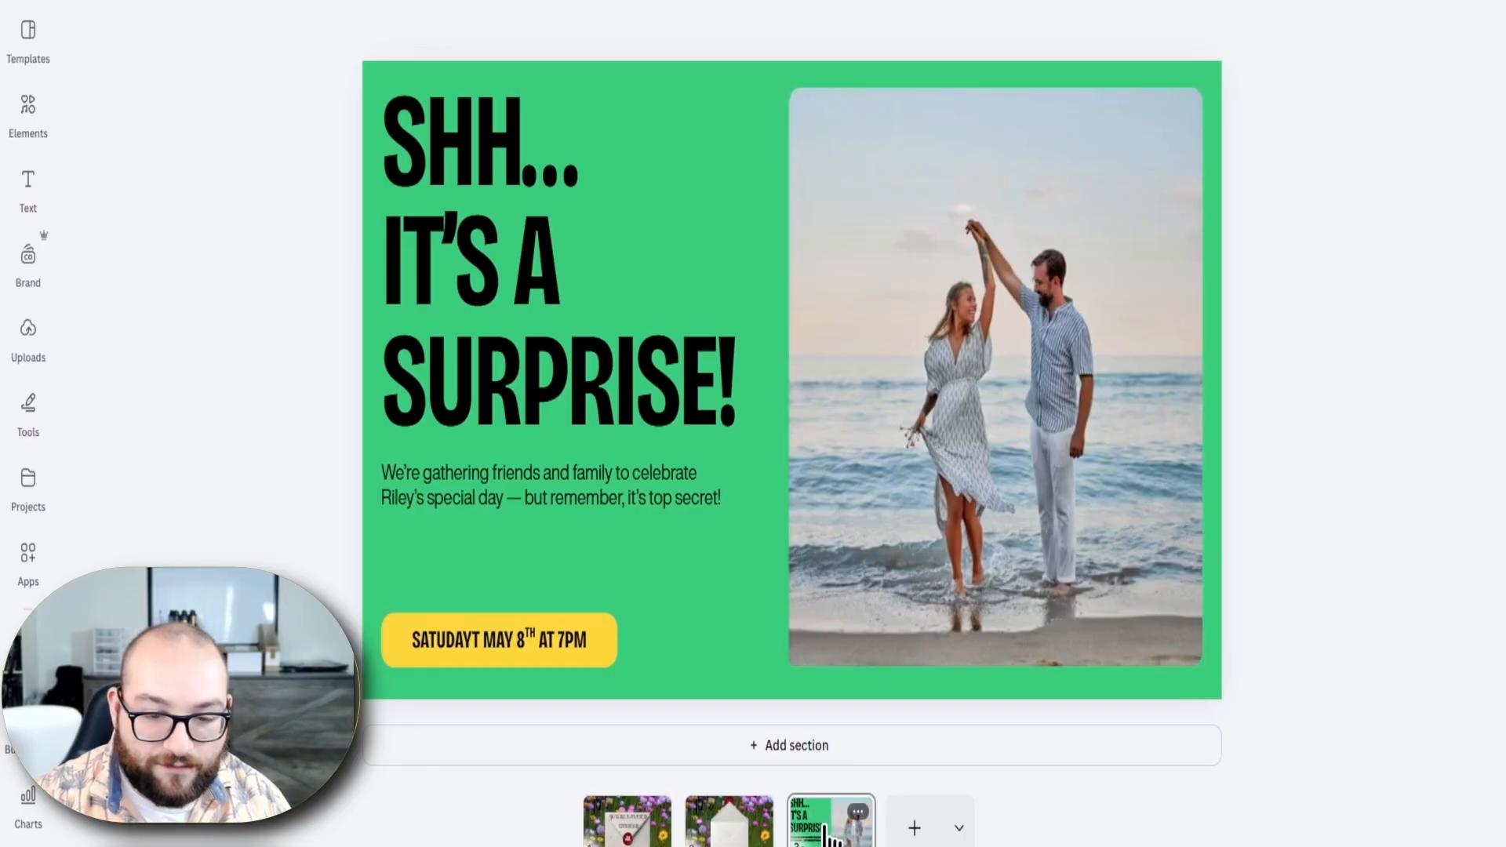
{"action": "left_click_drag", "start_coordinate": [1374, 461], "coordinate": [404, 165]}
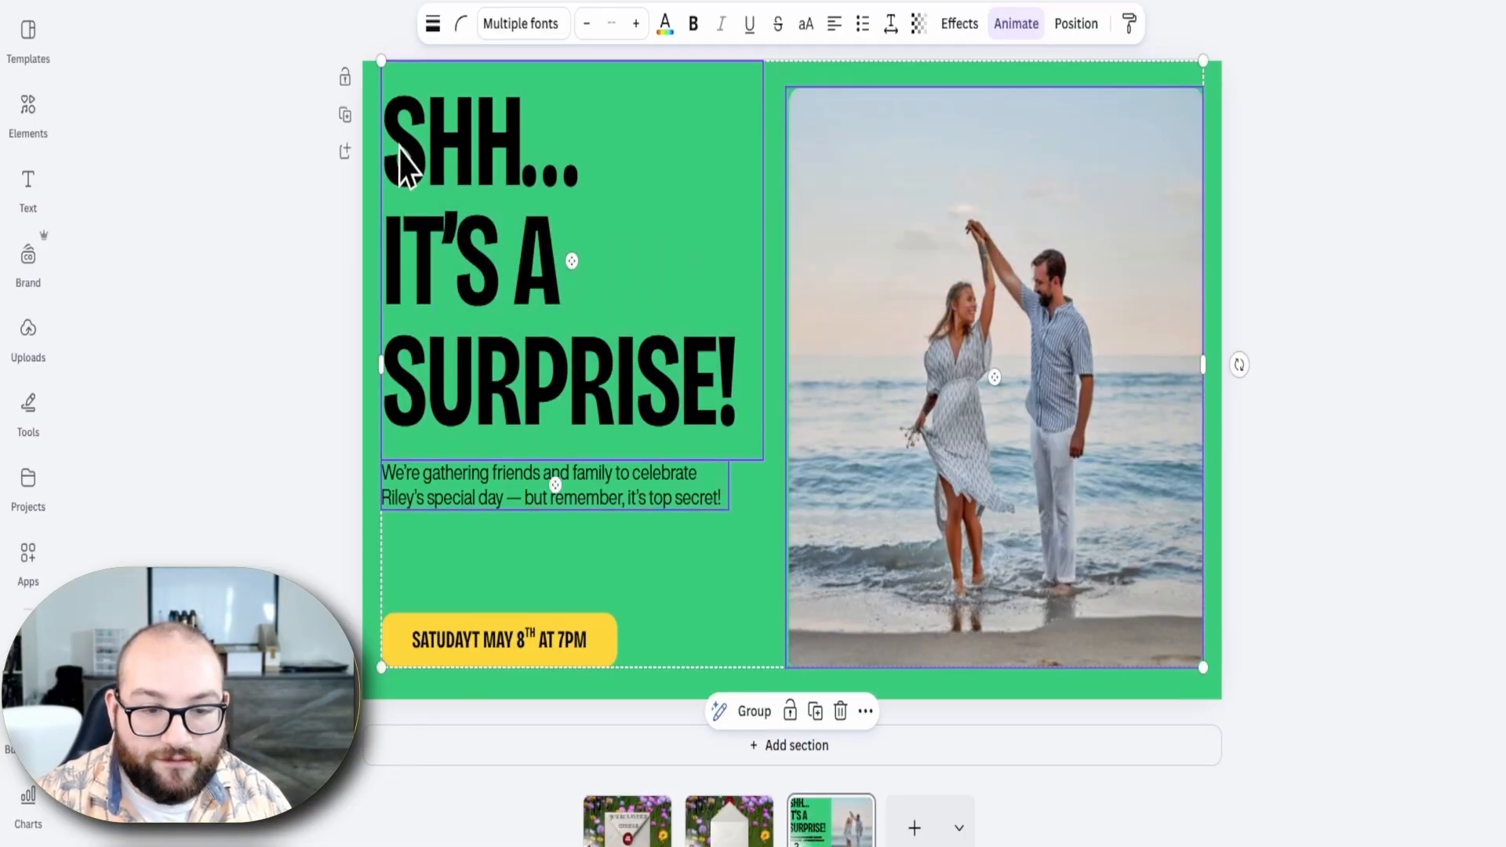
{"action": "right_click", "coordinate": [750, 587]}
{"action": "left_click", "coordinate": [821, 386]}
{"action": "scroll", "coordinate": [821, 645], "scroll_direction": "up", "scroll_amount": 2}
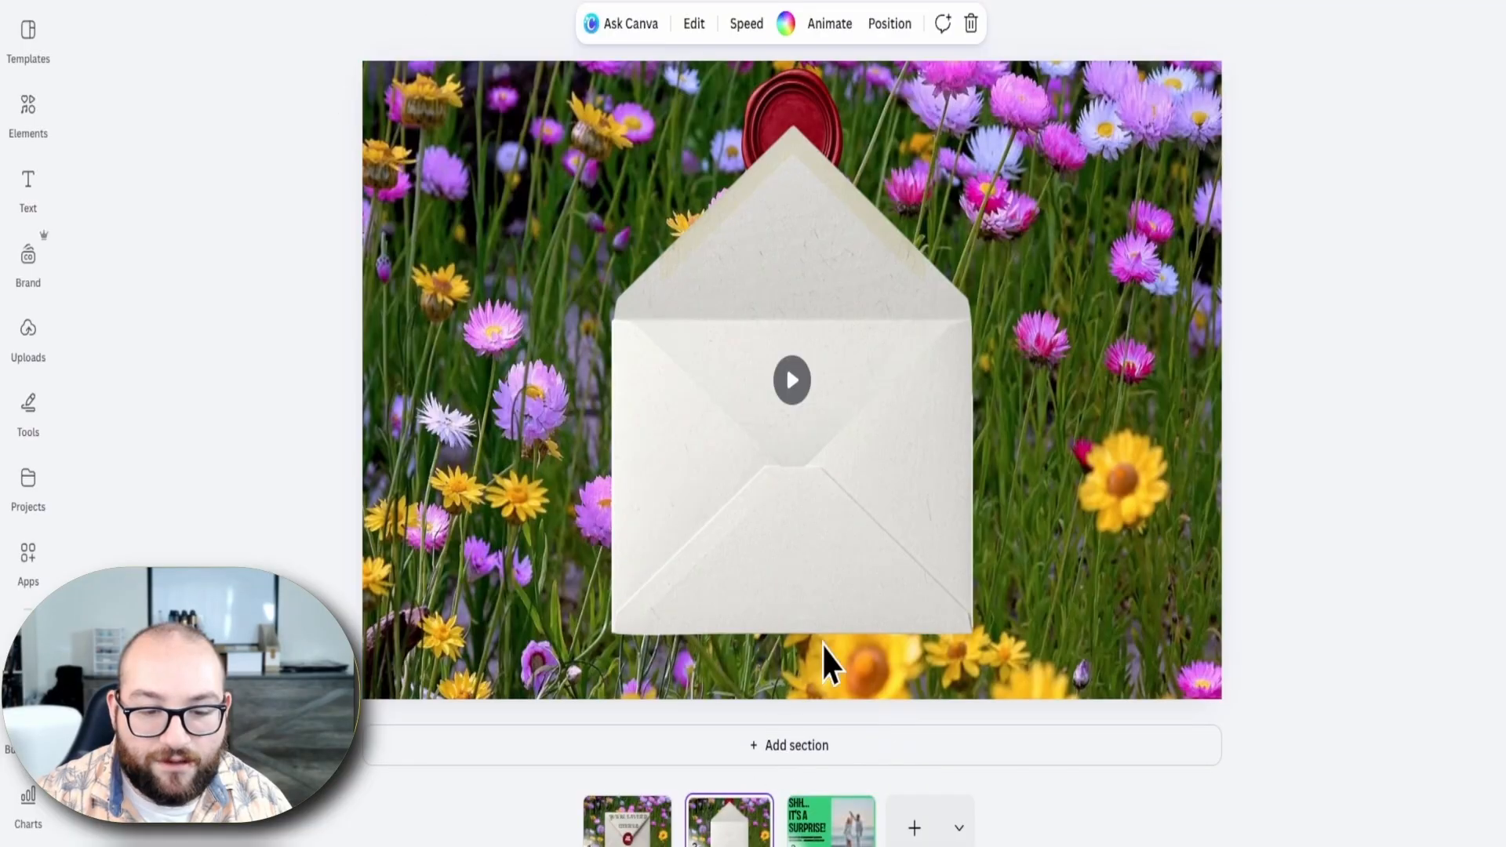
{"action": "key", "text": "ctrl+v"}
{"action": "left_click_drag", "start_coordinate": [860, 568], "coordinate": [884, 530]}
{"action": "key", "text": "ctrl+z"}
{"action": "key", "text": "ctrl+z"}
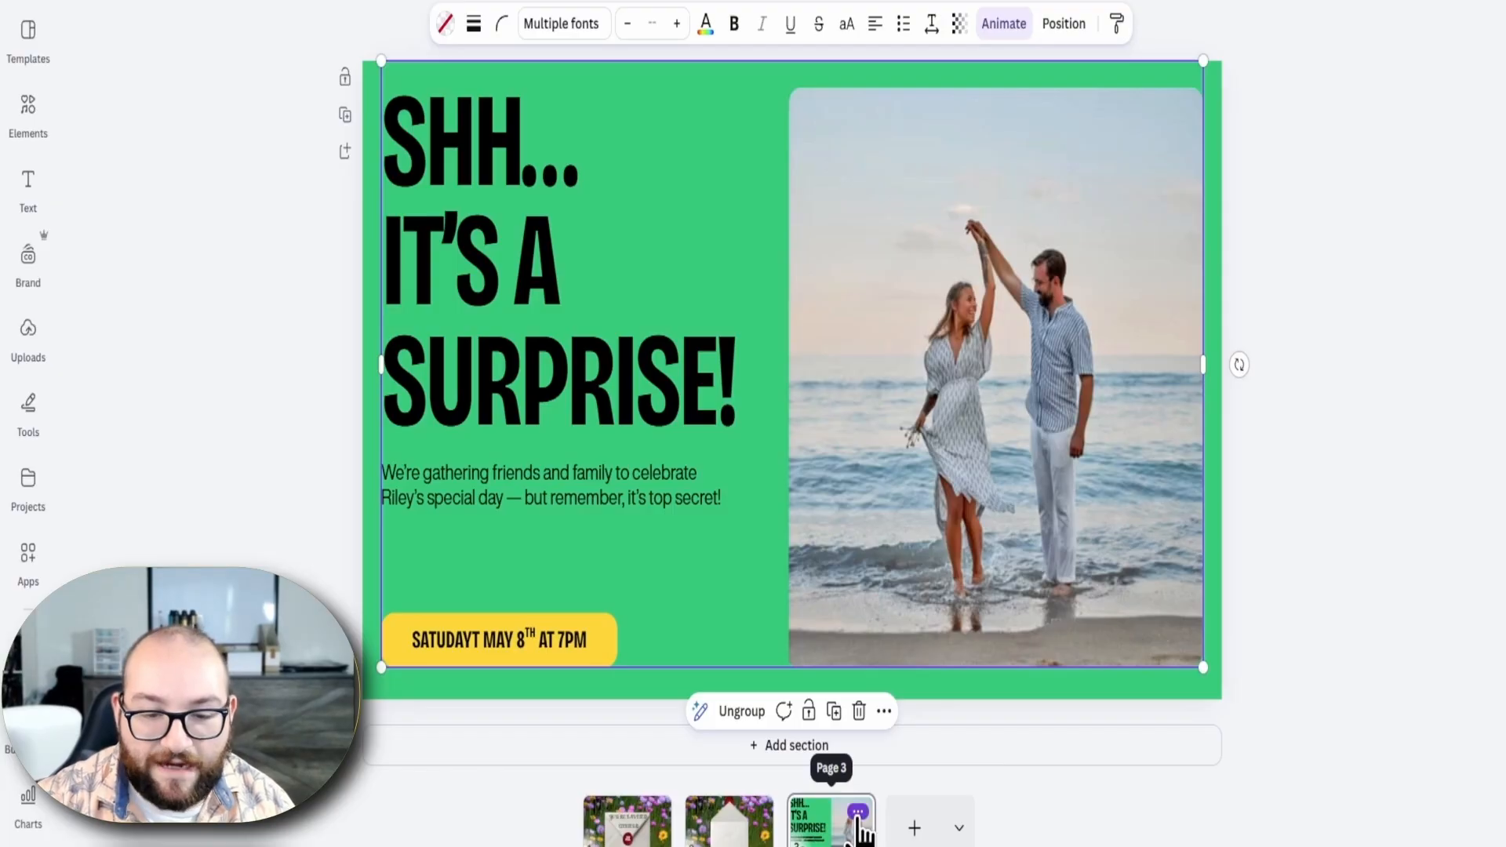
Download page 3 as an image and place it on page 2, scaled to fit just within the envelope's body
{"action": "left_click", "coordinate": [858, 812]}
{"action": "left_click", "coordinate": [922, 658]}
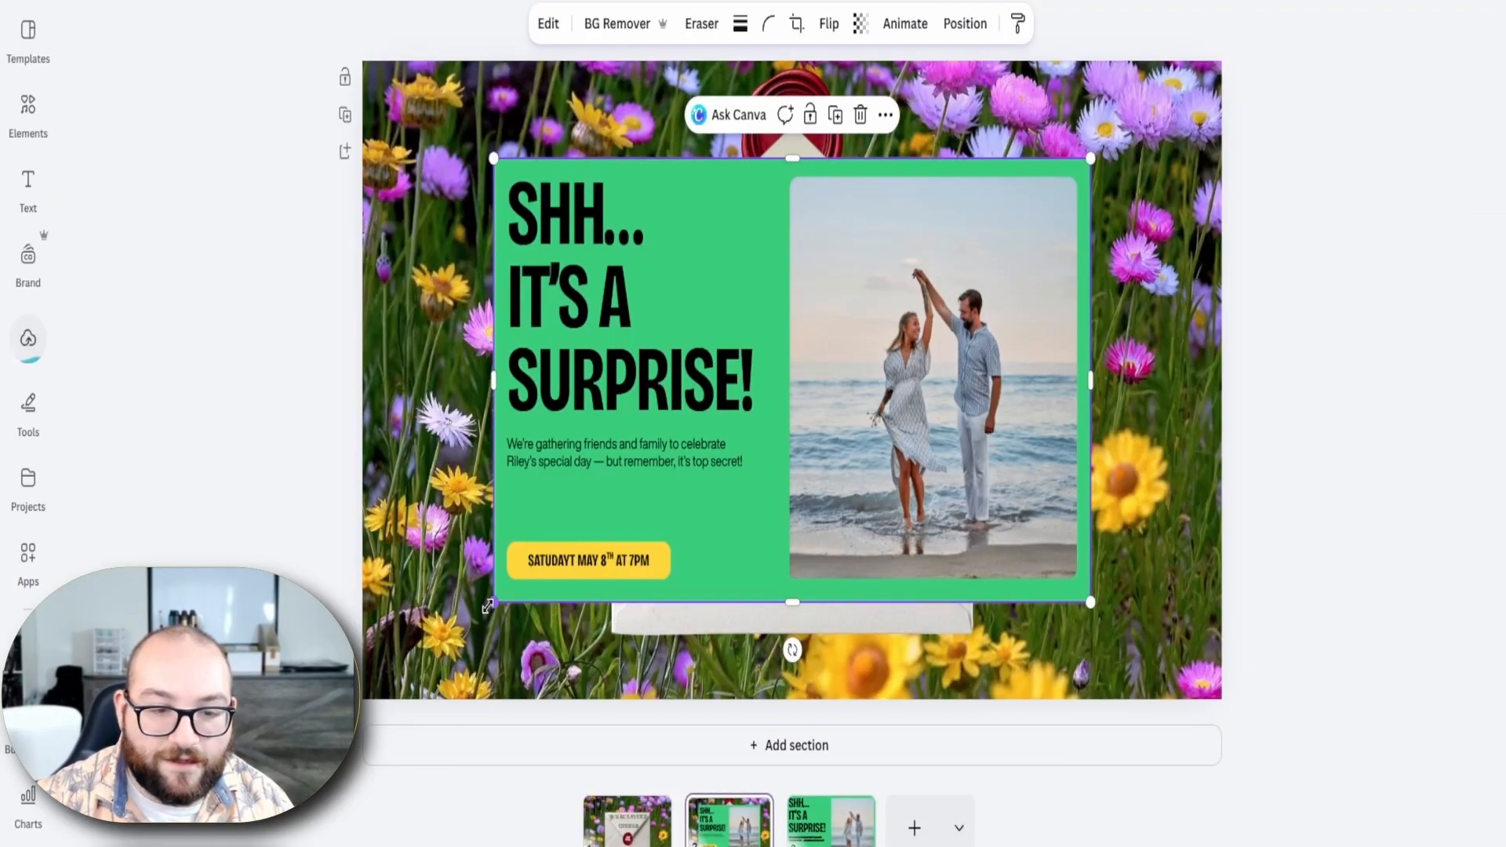
{"action": "left_click_drag", "start_coordinate": [488, 605], "coordinate": [806, 369]}
{"action": "left_click_drag", "start_coordinate": [947, 310], "coordinate": [755, 387]}
{"action": "left_click_drag", "start_coordinate": [898, 447], "coordinate": [910, 554]}
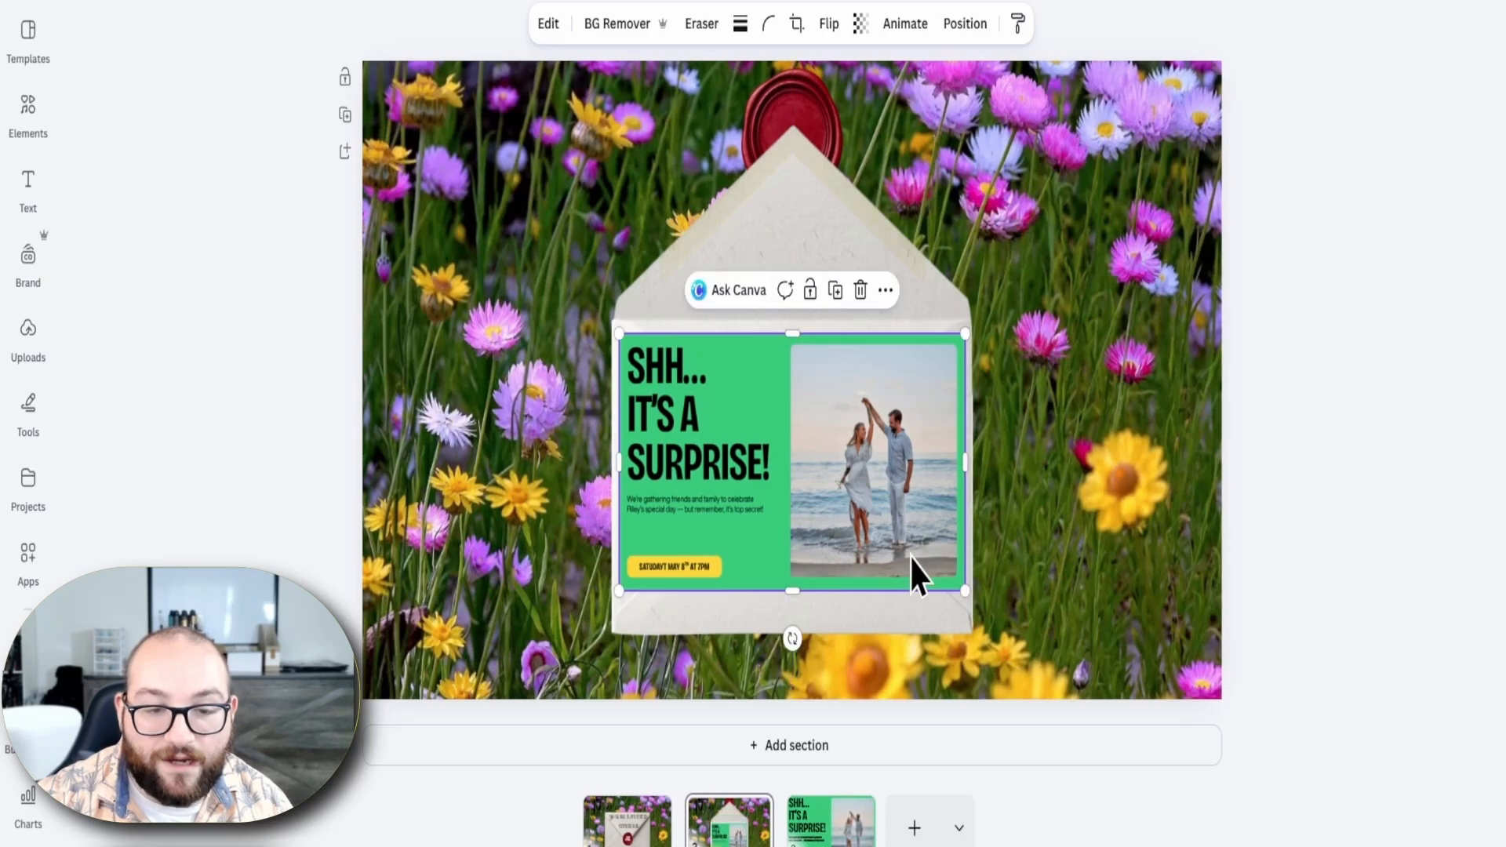
Send the invitation image behind the envelope's front body and move it up so it sticks partly out
{"action": "key", "text": "ctrl+bracketleft"}
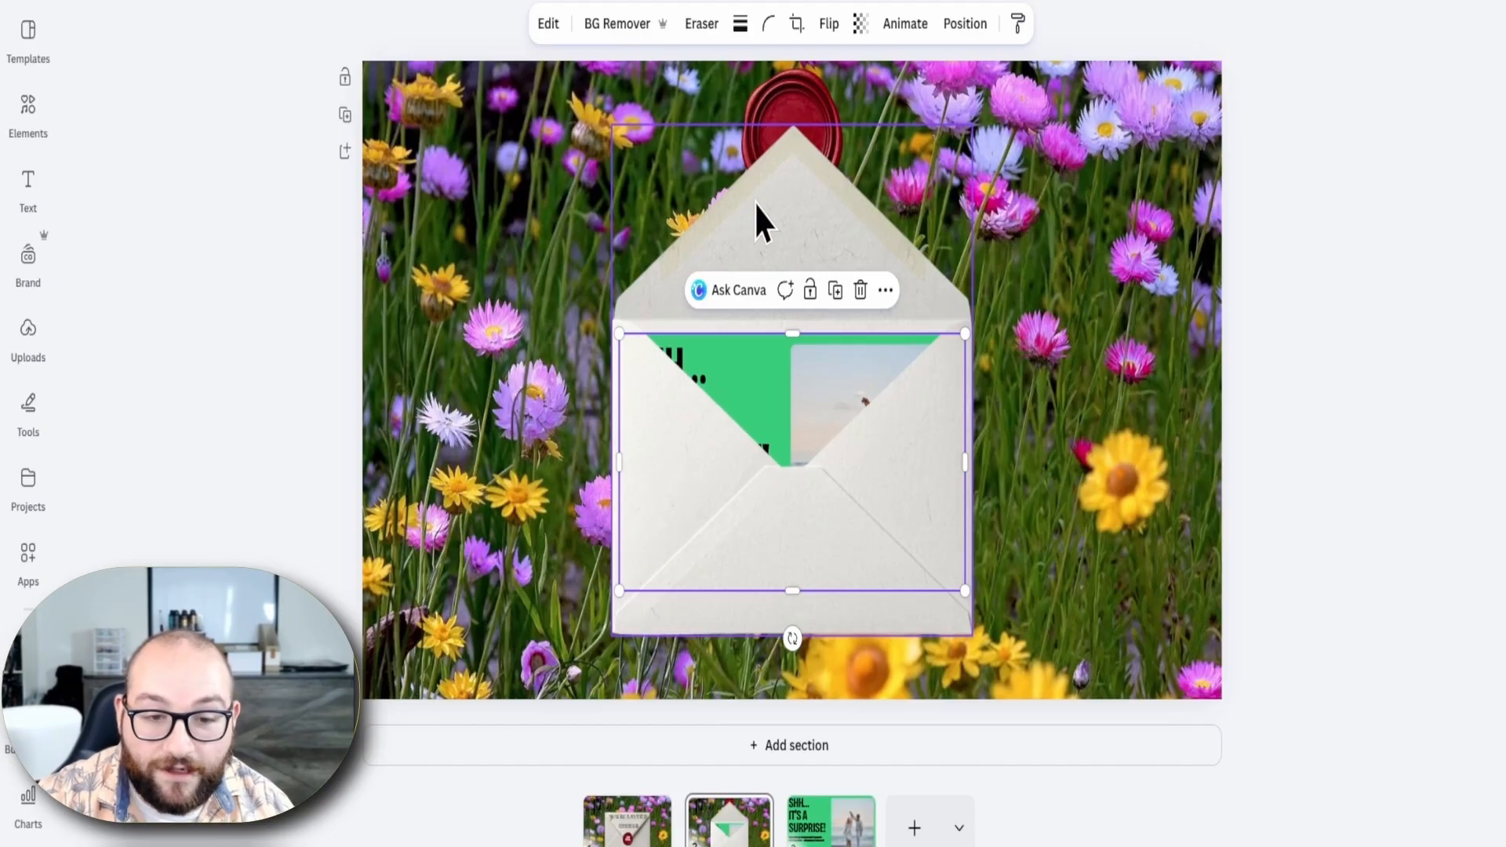
{"action": "left_click_drag", "start_coordinate": [773, 382], "coordinate": [773, 251]}
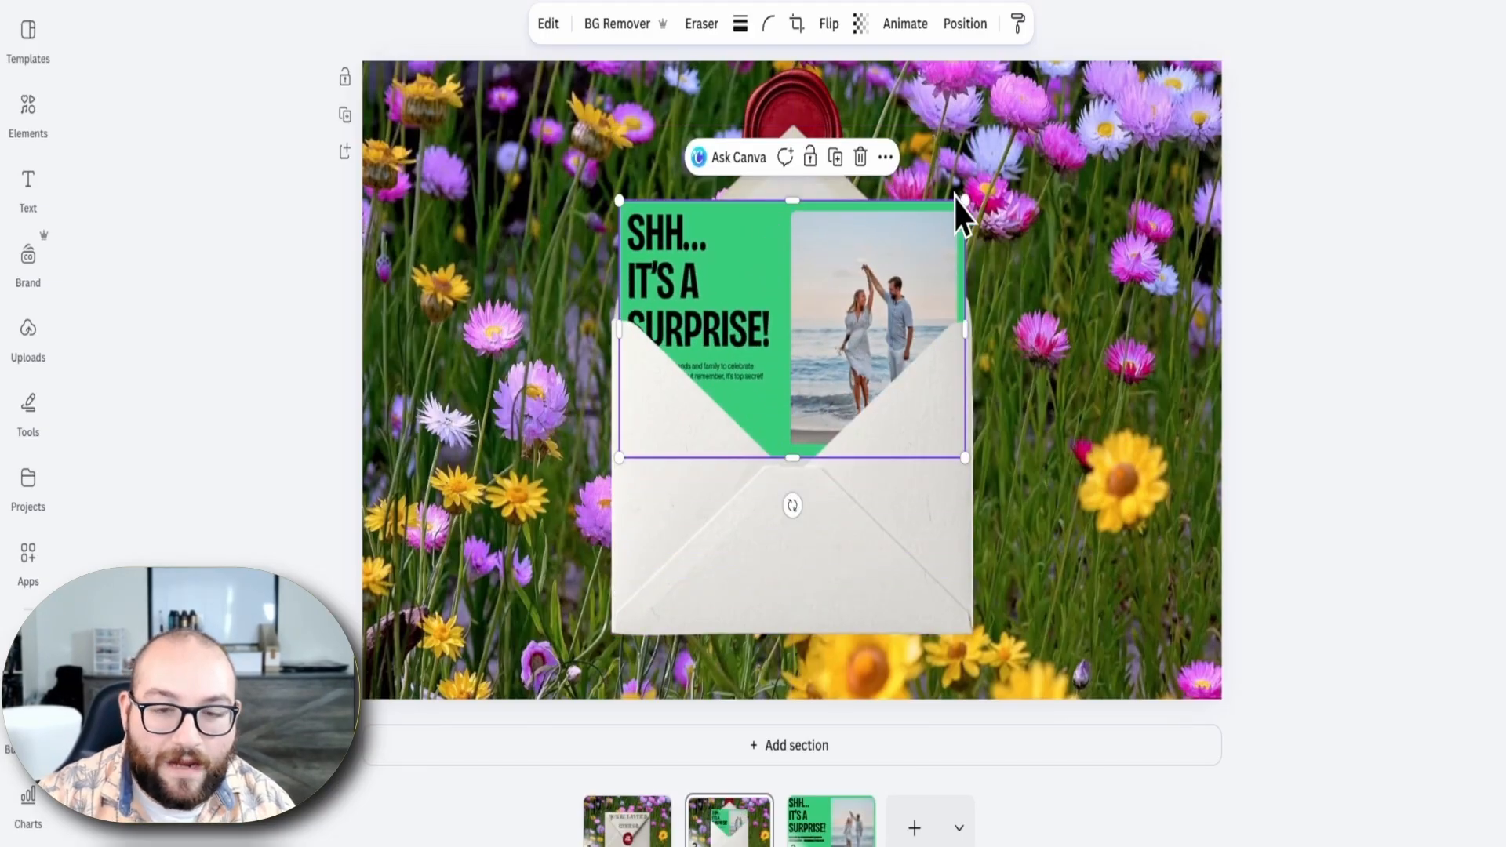
Apply an entrance animation to the invitation image and test the "AL" seal's link in the website preview
{"action": "left_click", "coordinate": [906, 27]}
{"action": "scroll", "coordinate": [217, 554], "scroll_direction": "down", "scroll_amount": 3}
{"action": "scroll", "coordinate": [214, 555], "scroll_direction": "up", "scroll_amount": 3}
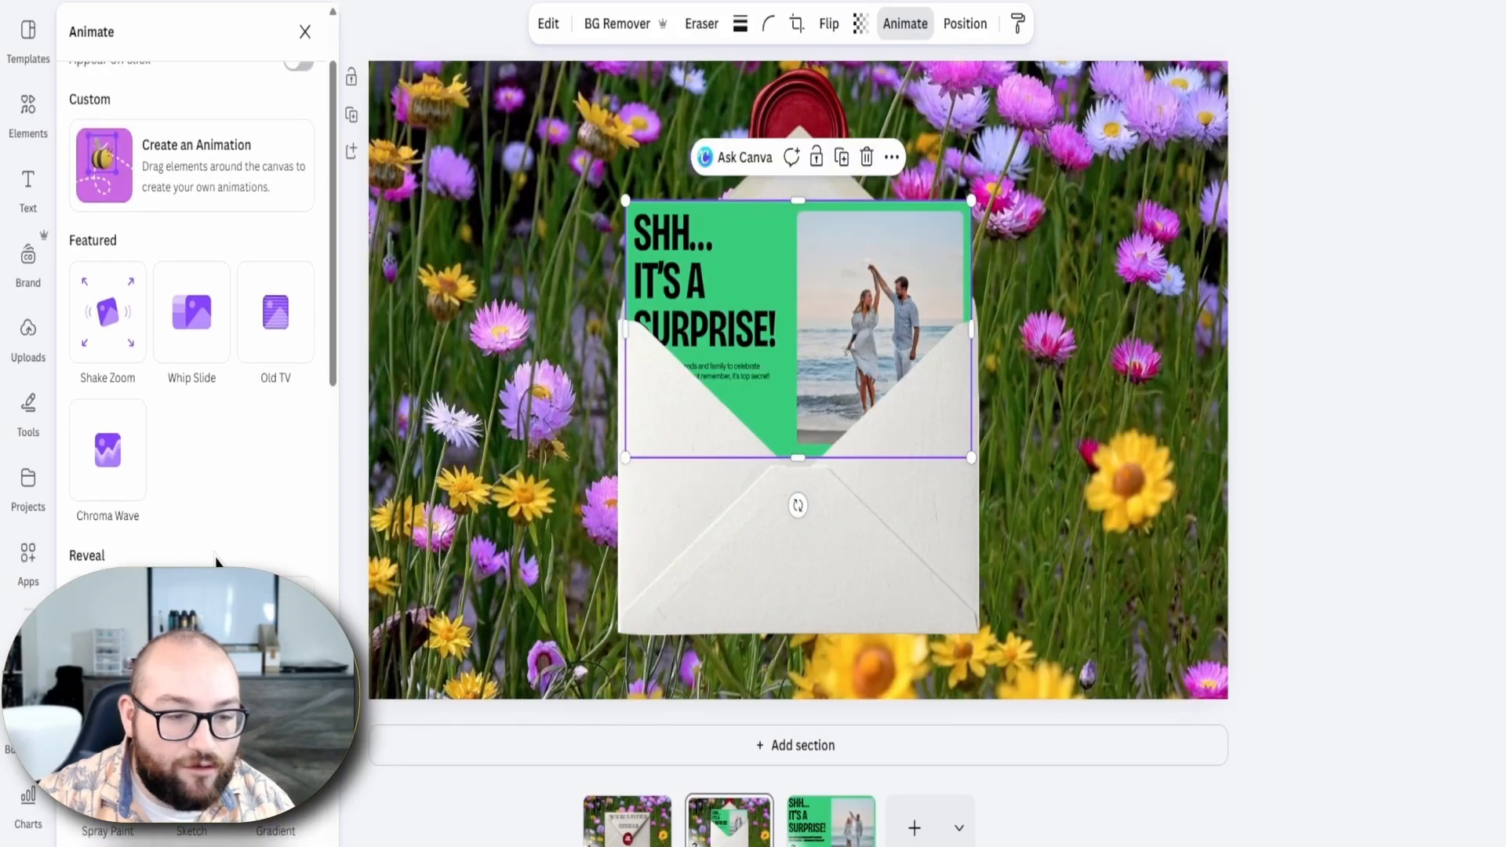
{"action": "scroll", "coordinate": [217, 559], "scroll_direction": "down", "scroll_amount": 3}
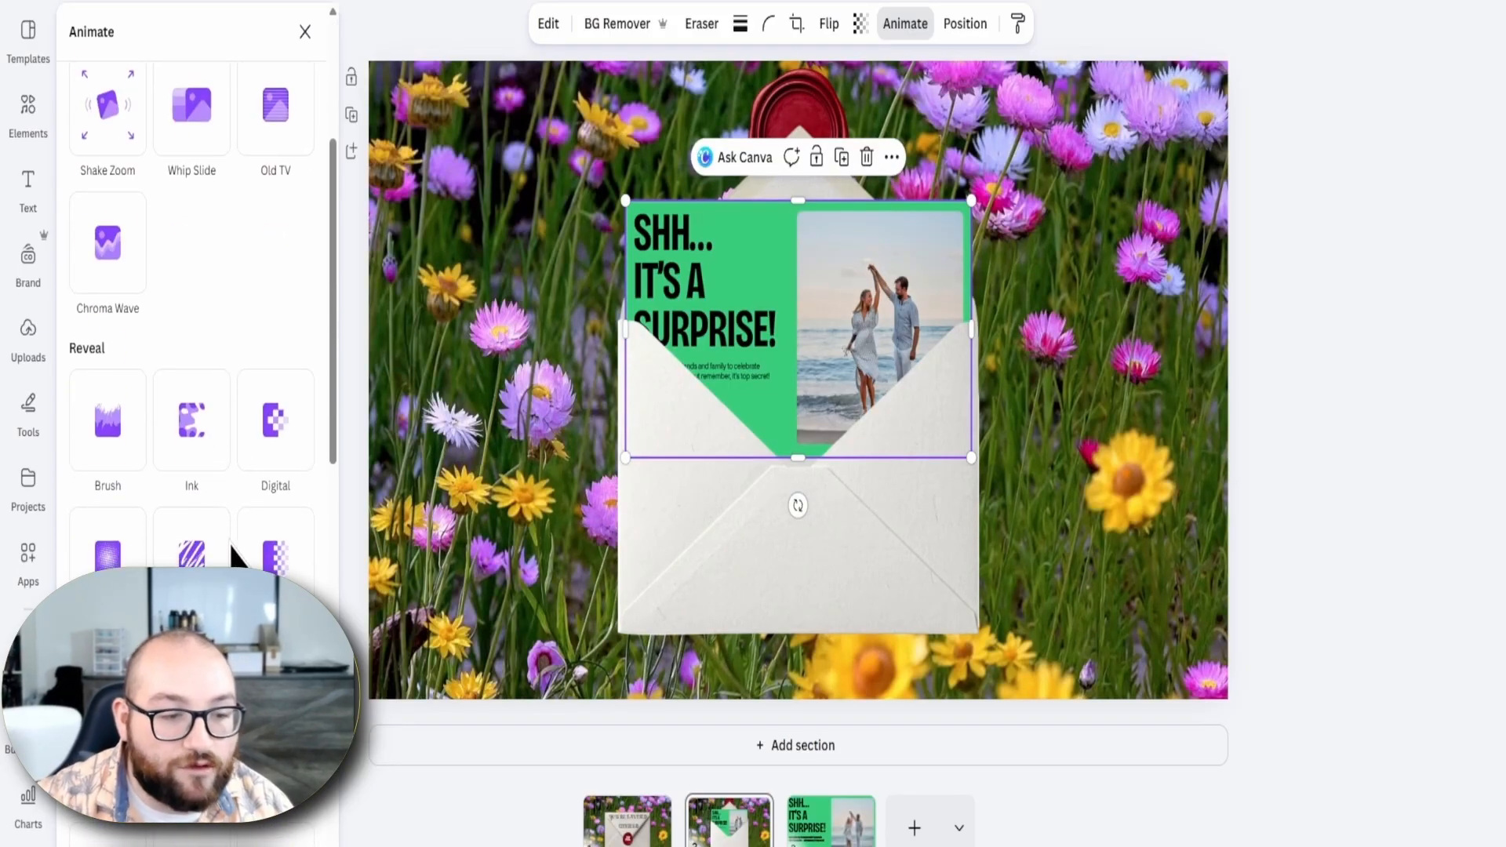
{"action": "scroll", "coordinate": [232, 521], "scroll_direction": "up", "scroll_amount": 3}
{"action": "scroll", "coordinate": [233, 521], "scroll_direction": "down", "scroll_amount": 5}
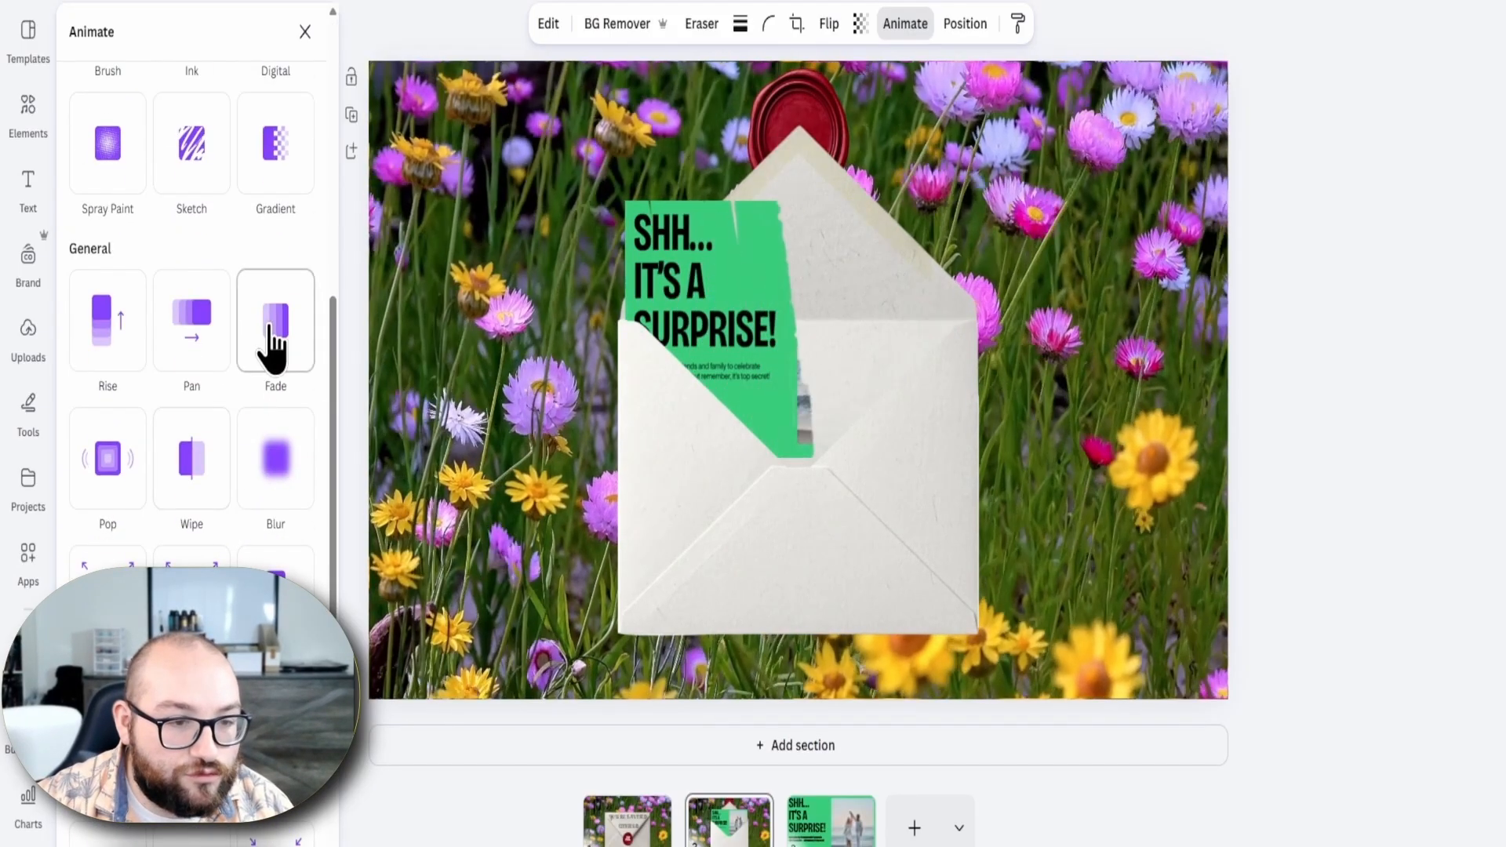
{"action": "scroll", "coordinate": [269, 346], "scroll_direction": "down", "scroll_amount": 2}
{"action": "left_click", "coordinate": [280, 403]}
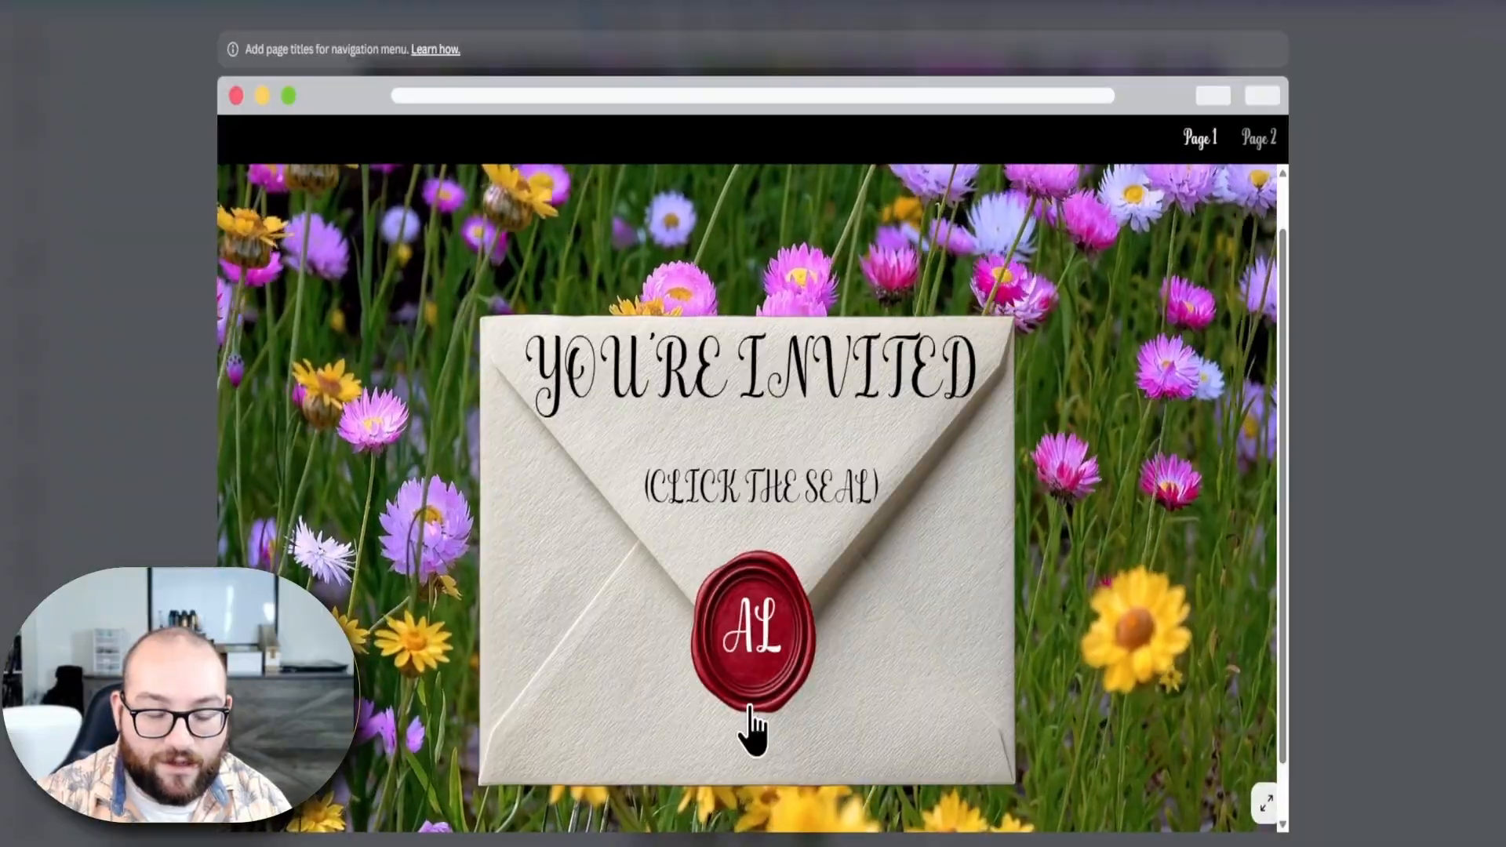
{"action": "left_click", "coordinate": [753, 682]}
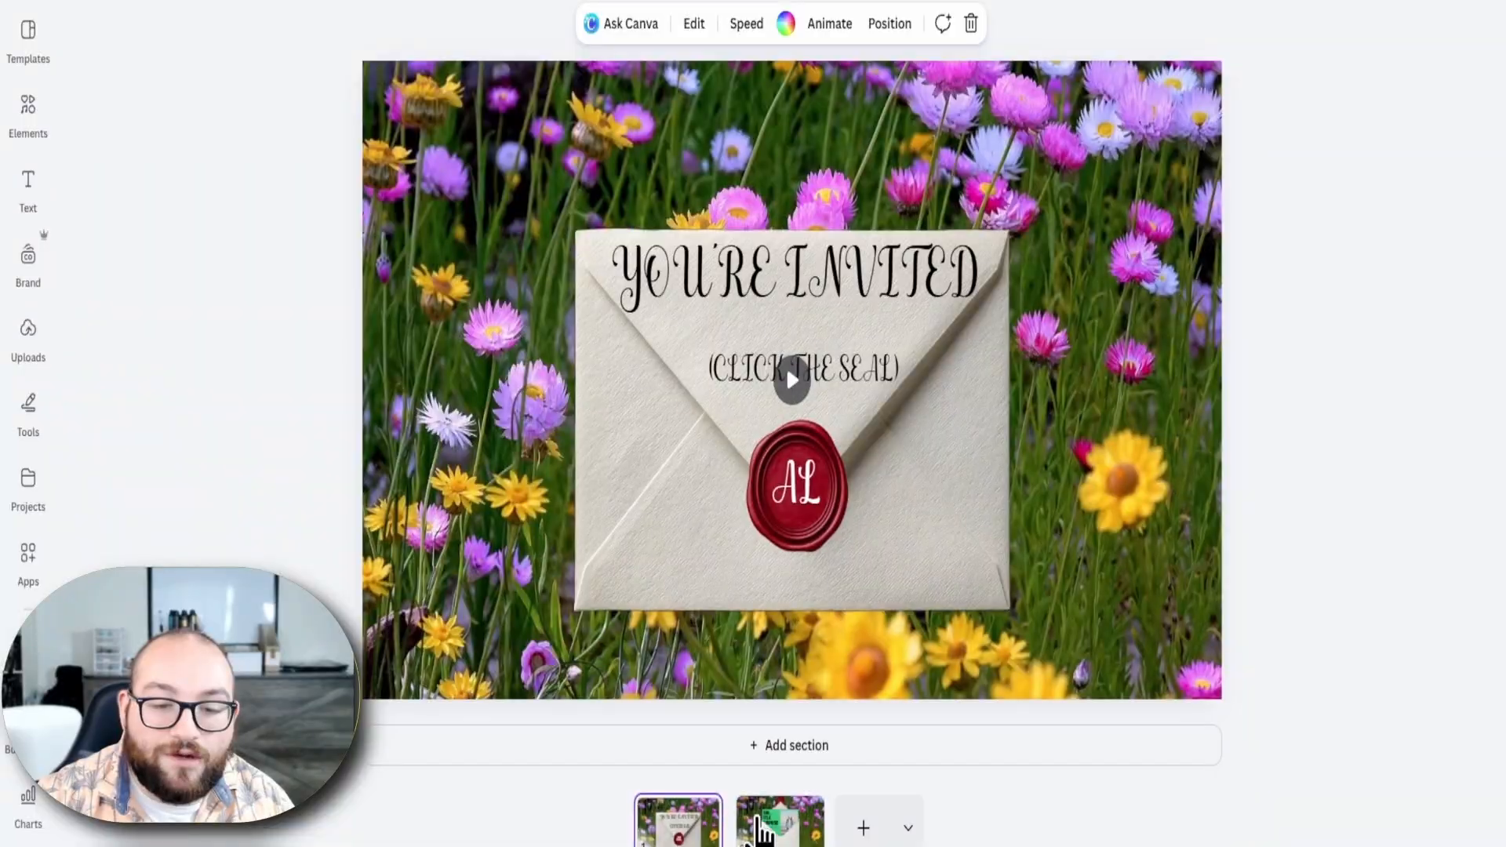
Add the text "Click the invite" to the lower front of the envelope on page 2
{"action": "left_click", "coordinate": [781, 824]}
{"action": "left_click_drag", "start_coordinate": [766, 292], "coordinate": [763, 134]}
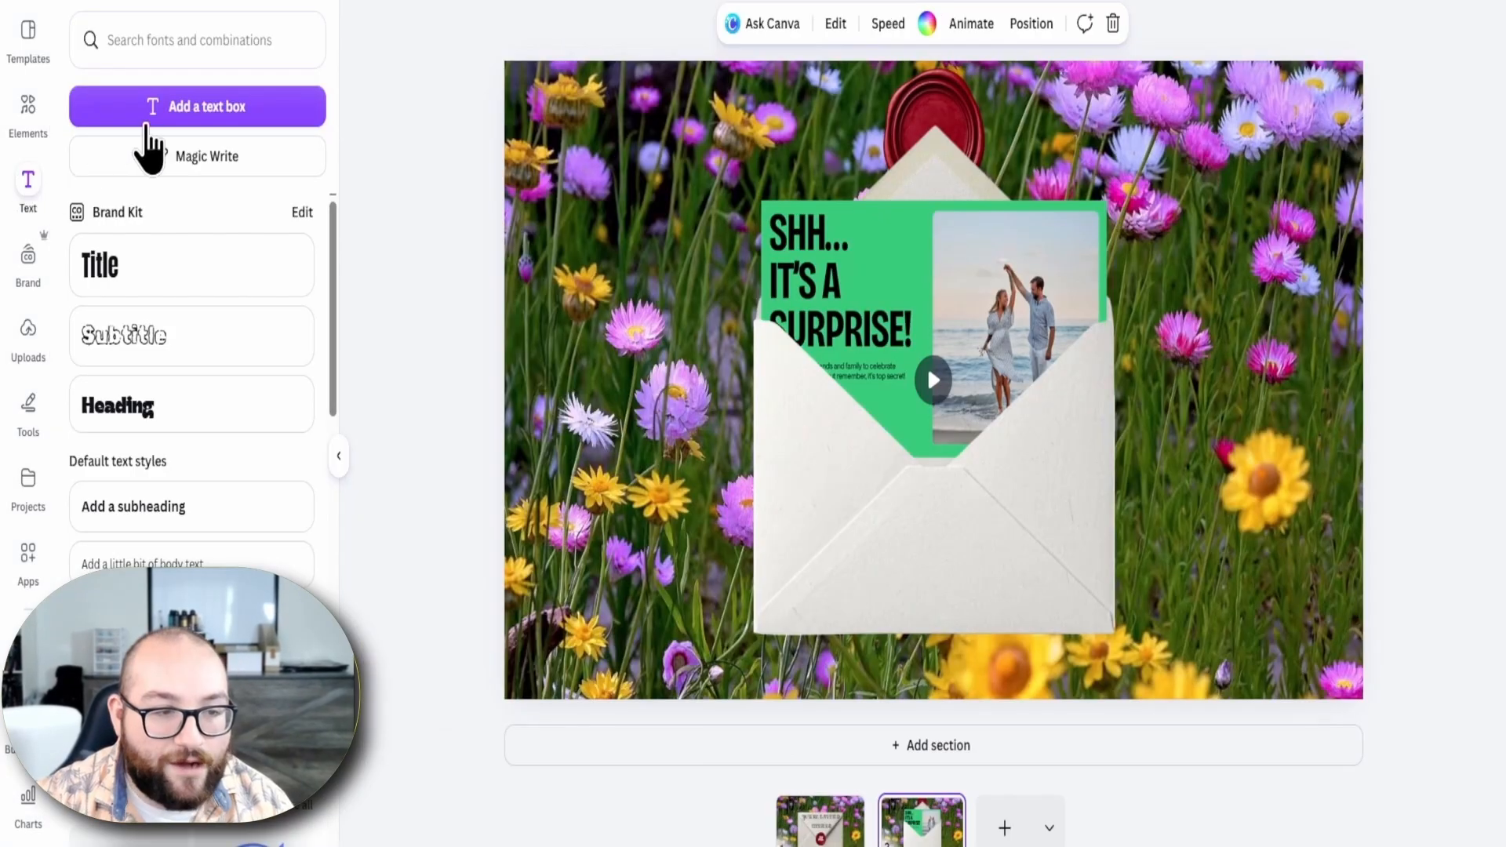
{"action": "left_click", "coordinate": [157, 126]}
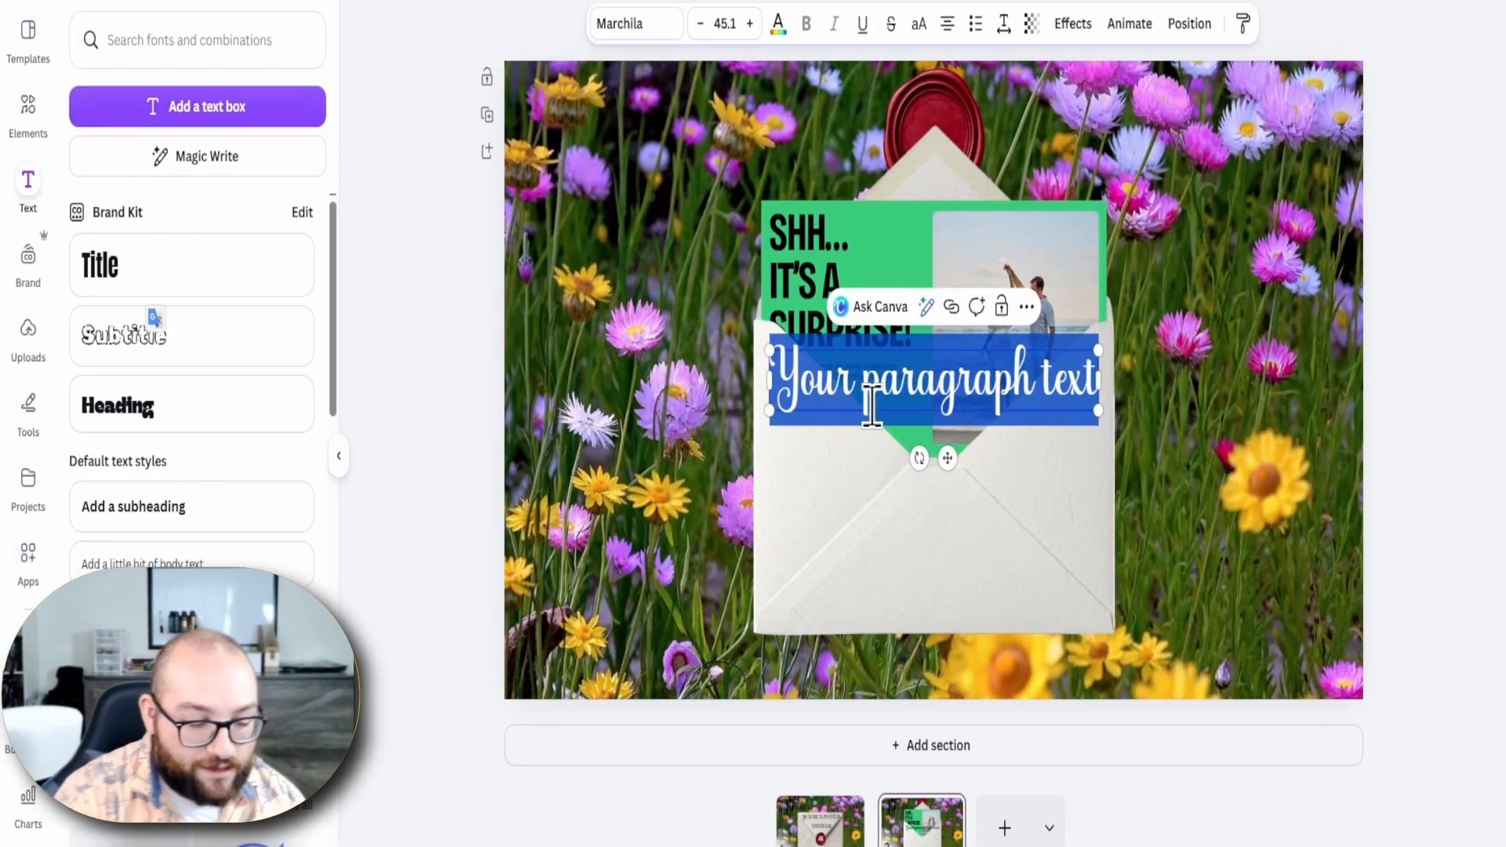
{"action": "type", "text": "Click the invit"}
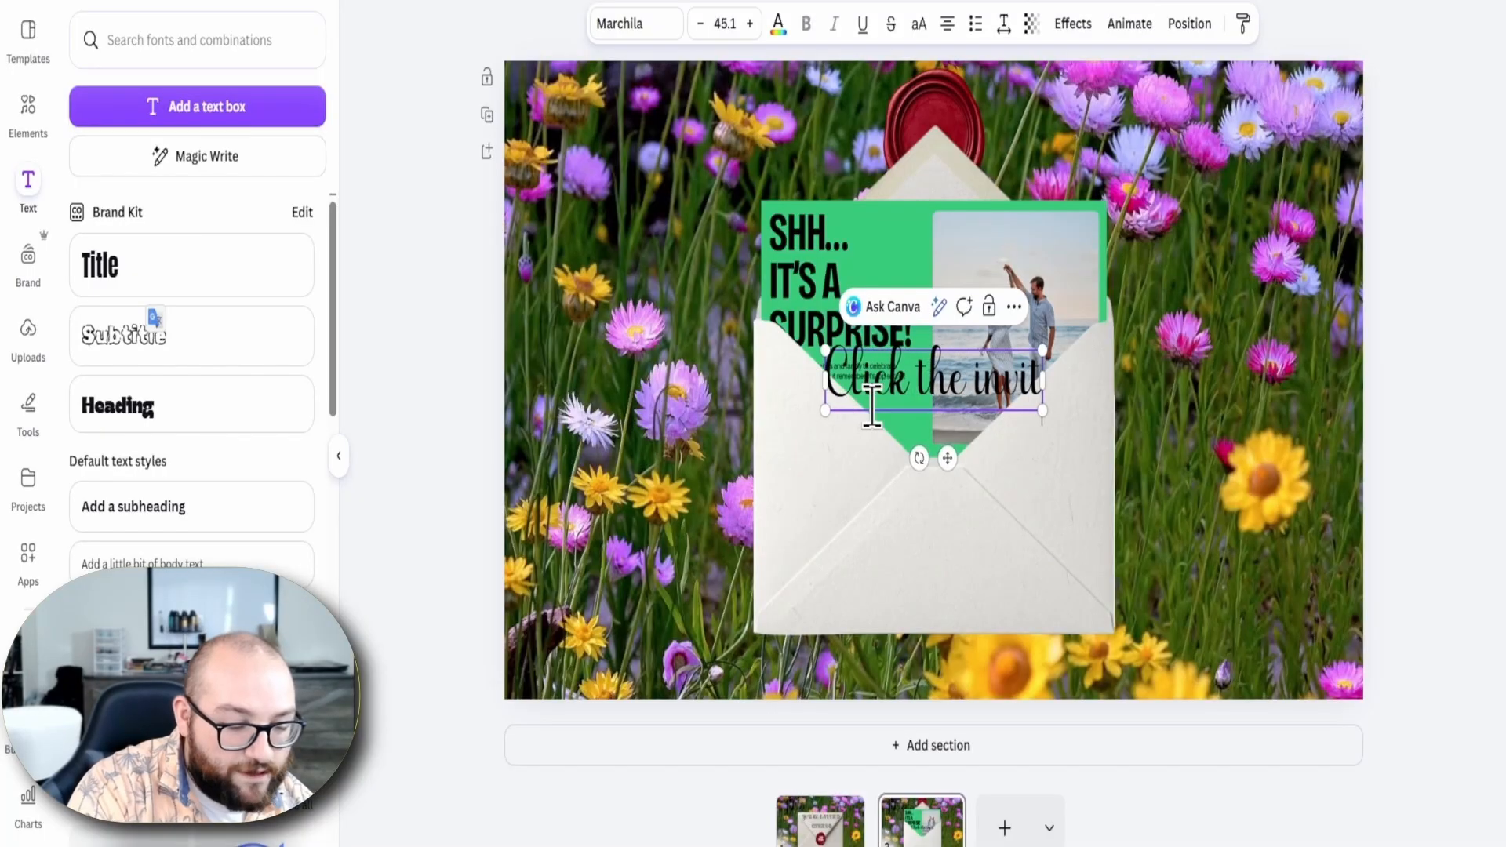
Duplicate page 2 and link the invitation image on the original page to page 3
{"action": "left_click", "coordinate": [951, 813]}
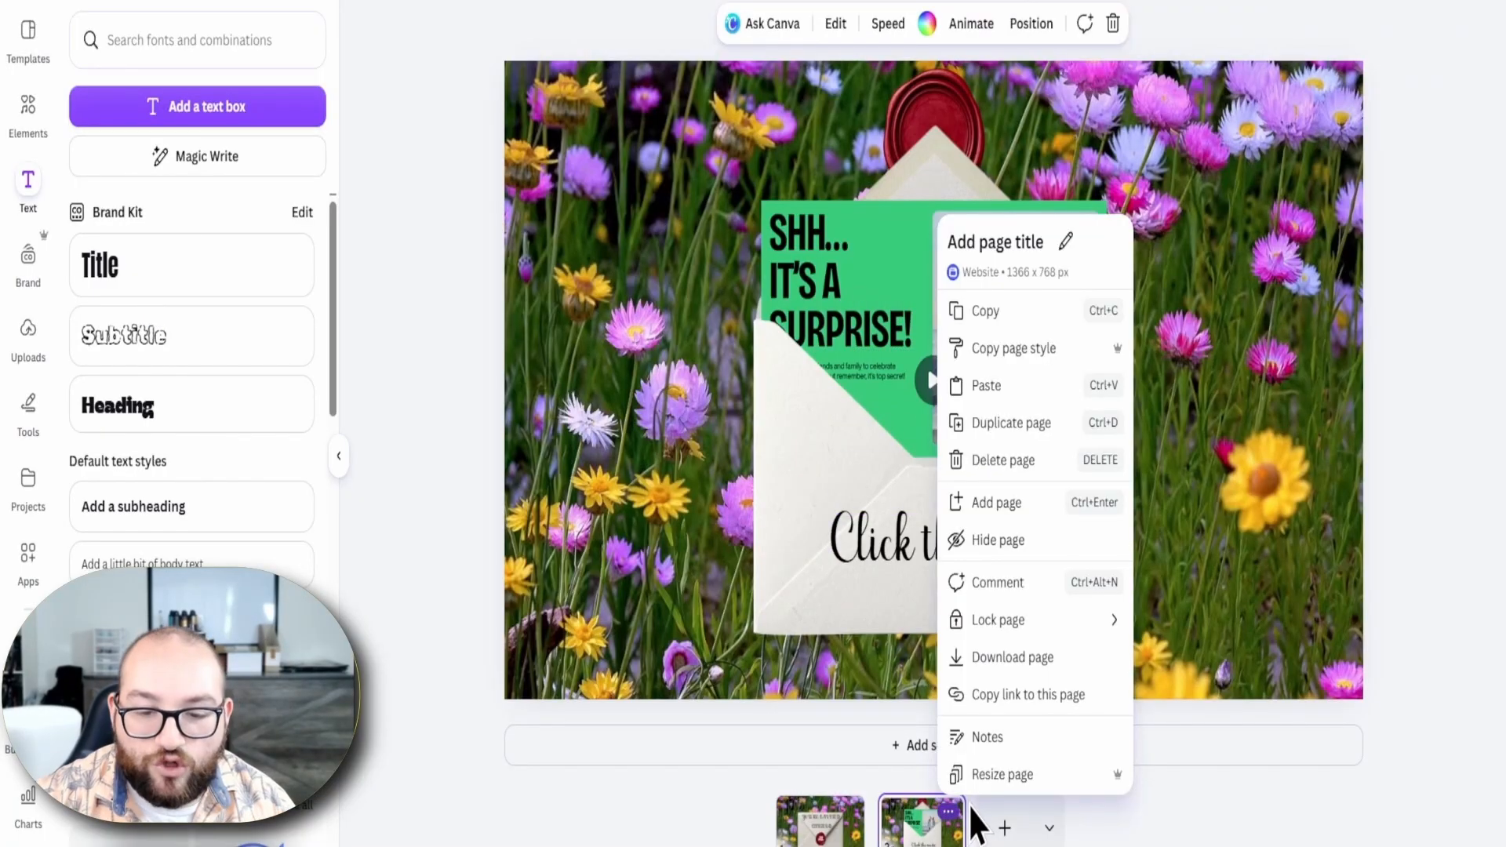
{"action": "left_click", "coordinate": [1027, 427]}
{"action": "left_click", "coordinate": [871, 831]}
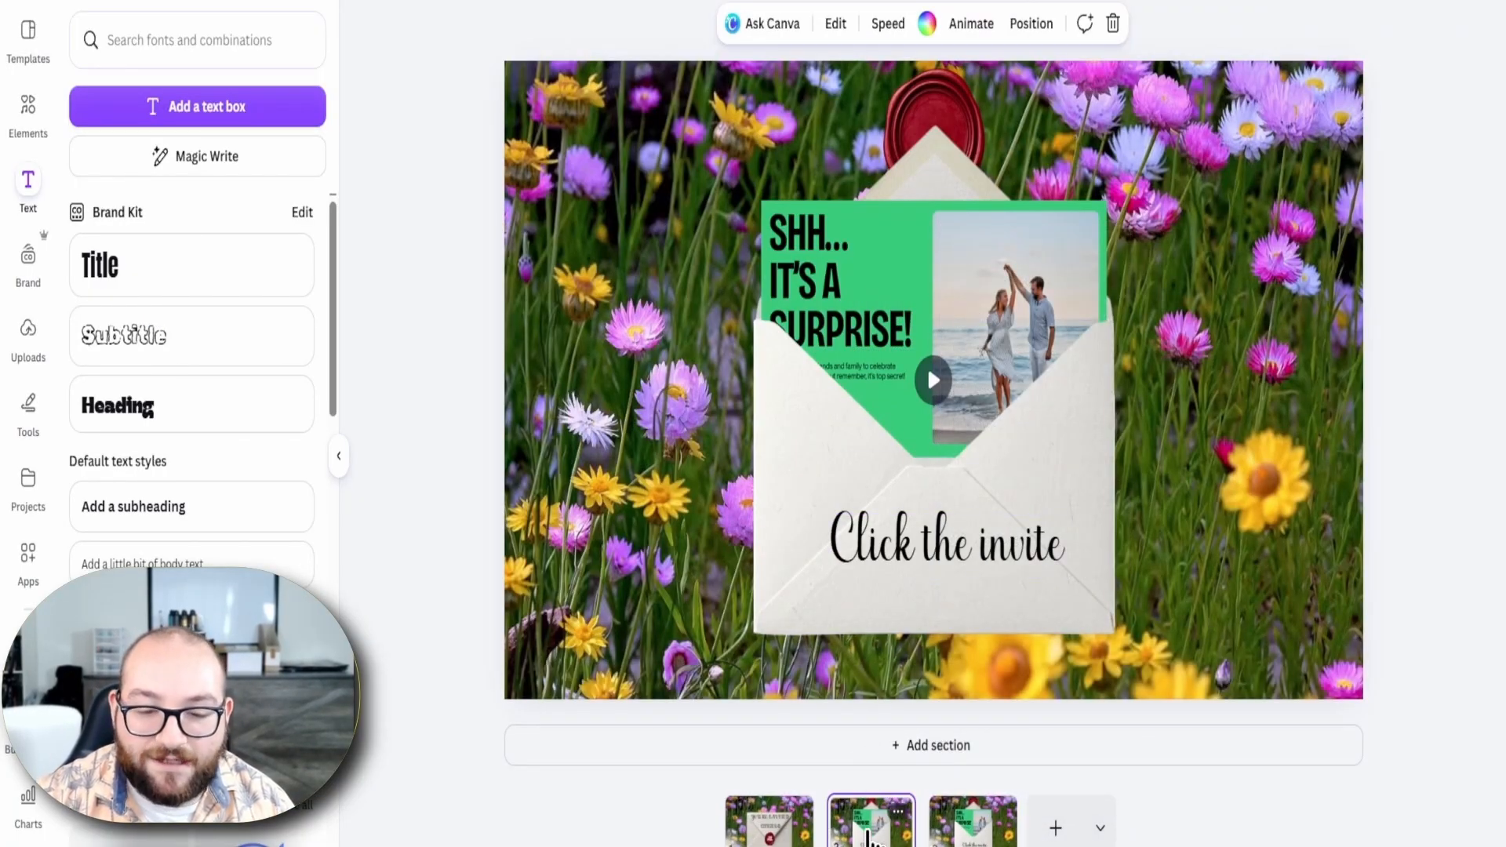
{"action": "left_click", "coordinate": [849, 296]}
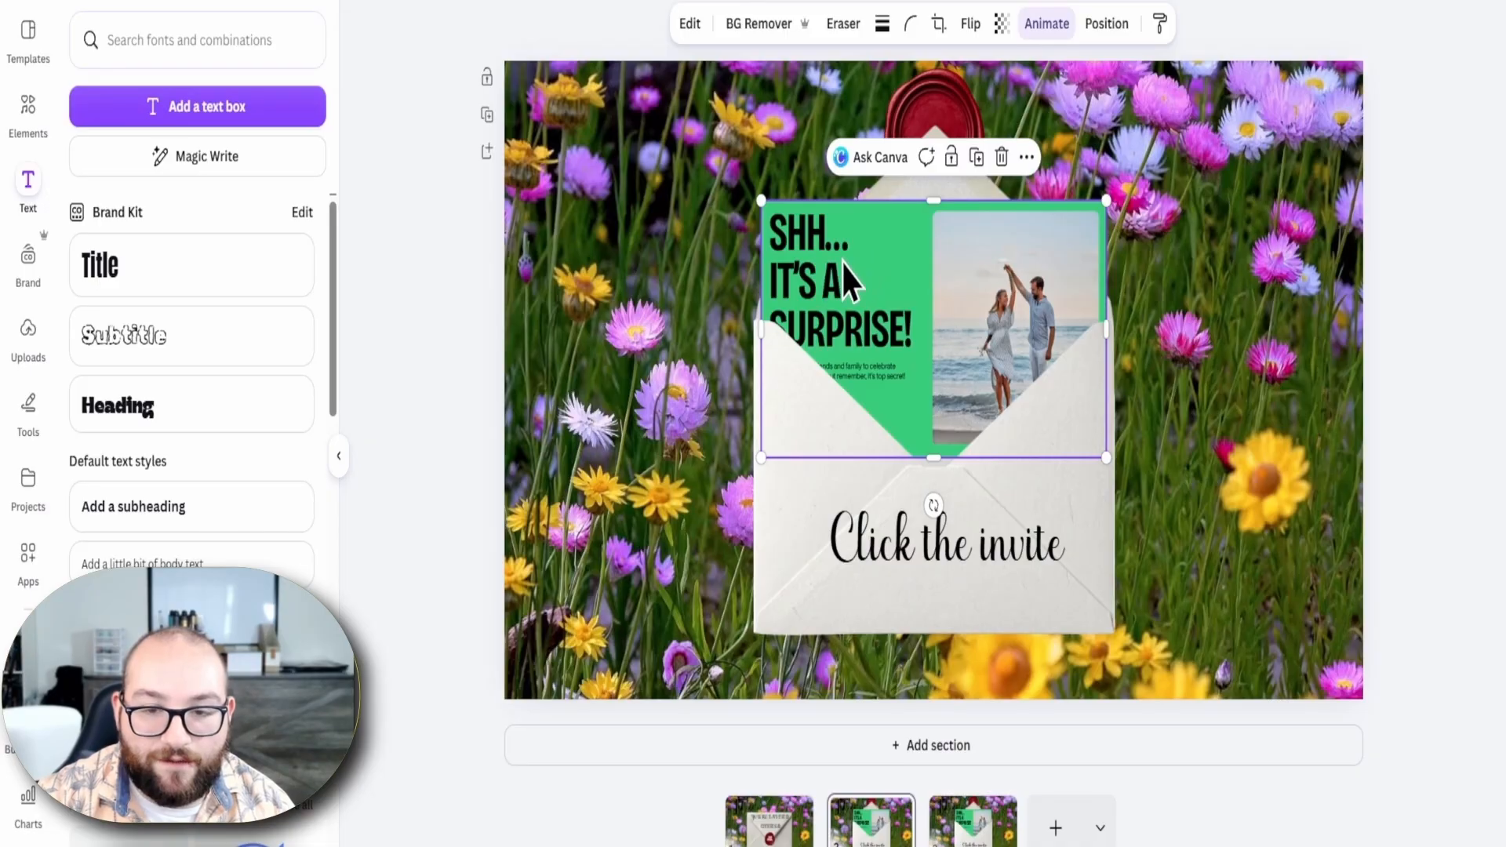
{"action": "right_click", "coordinate": [844, 276]}
{"action": "left_click", "coordinate": [886, 659]}
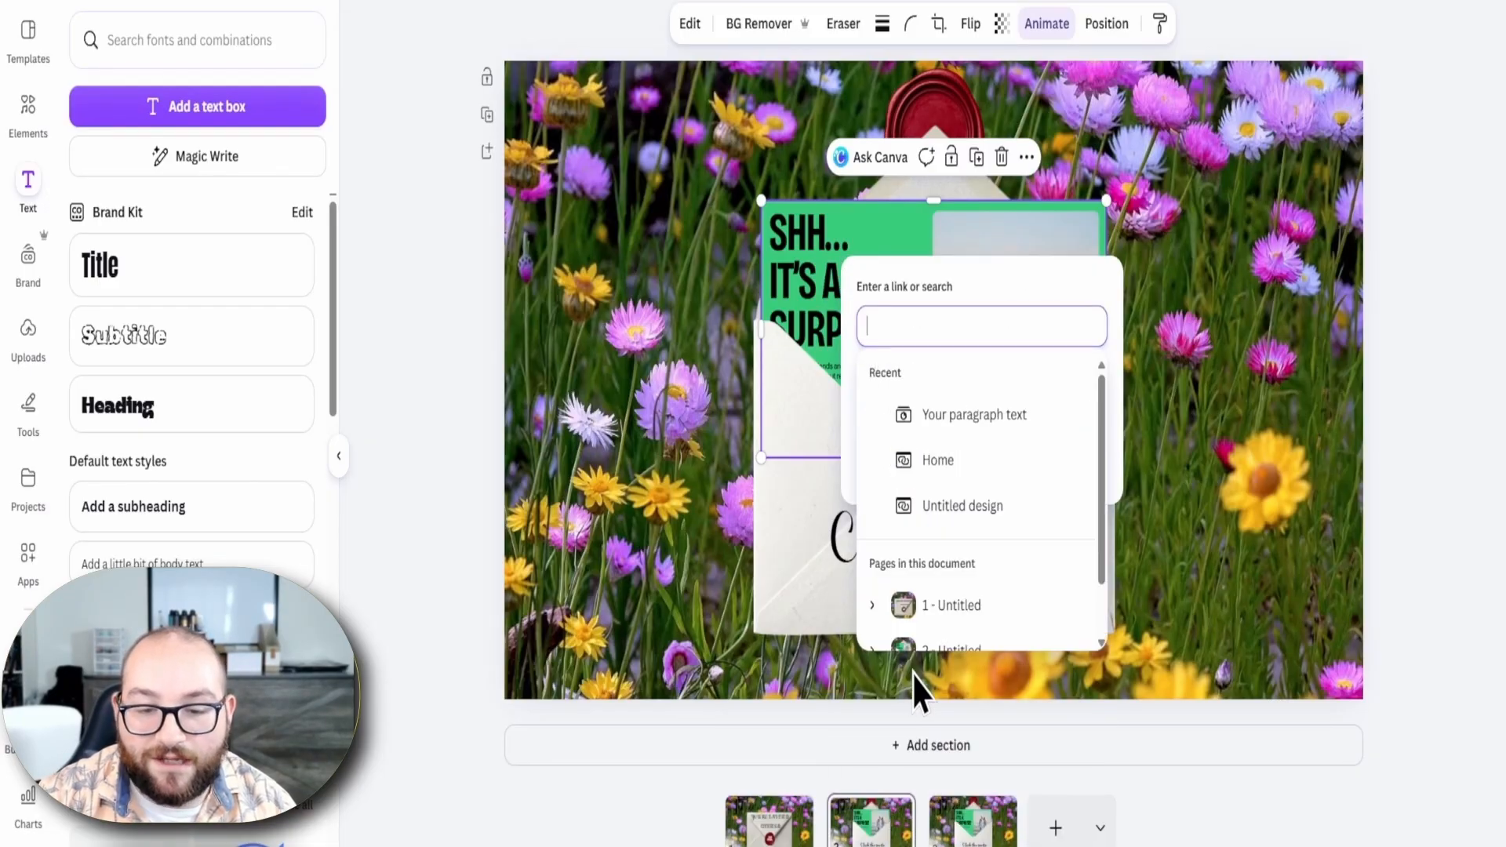
{"action": "scroll", "coordinate": [957, 608], "scroll_direction": "down", "scroll_amount": 1}
{"action": "left_click", "coordinate": [950, 629]}
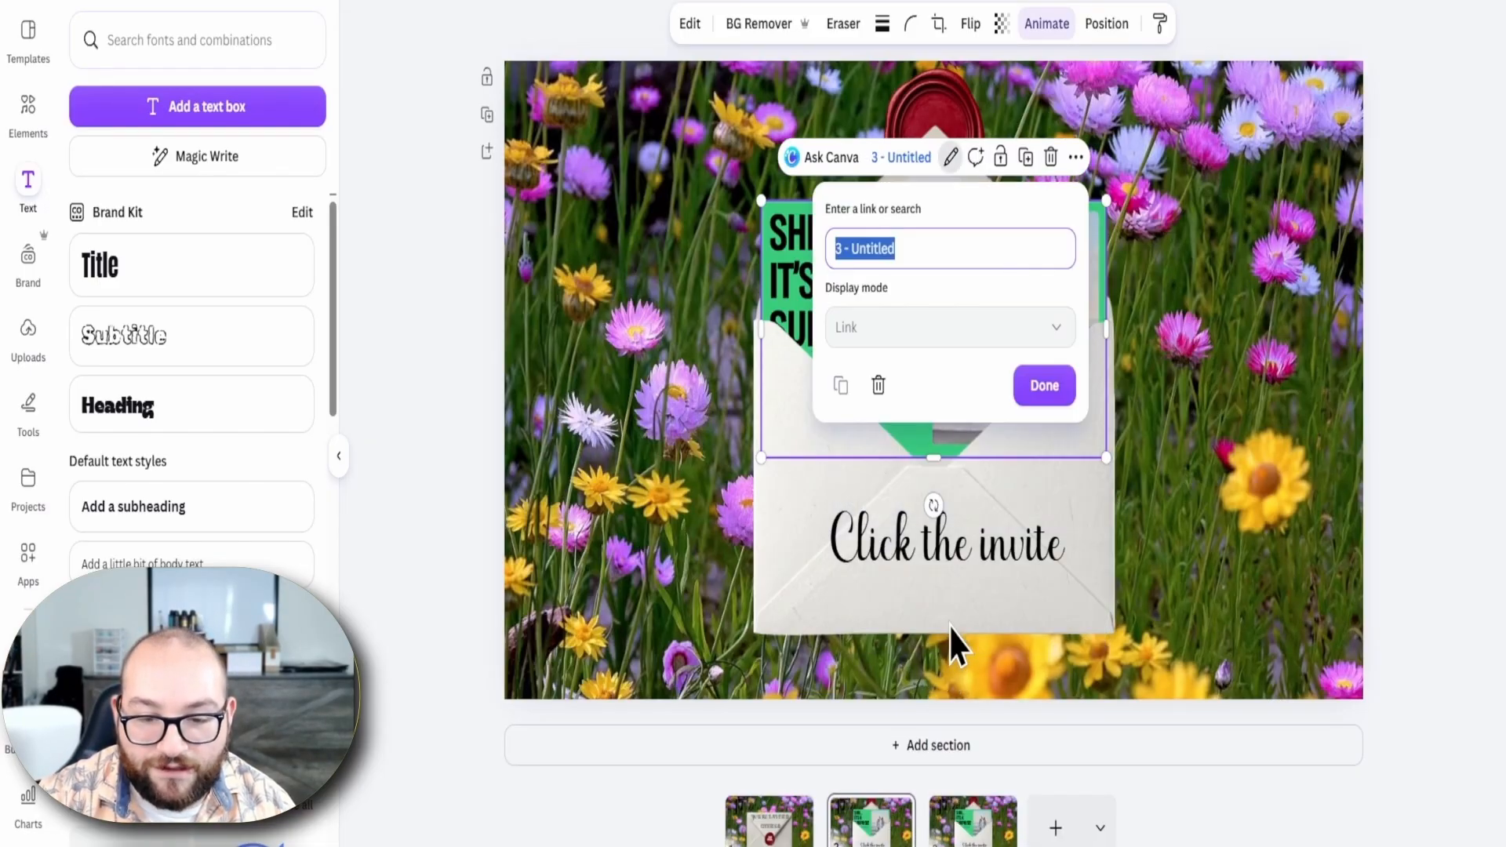
{"action": "left_click", "coordinate": [1031, 389]}
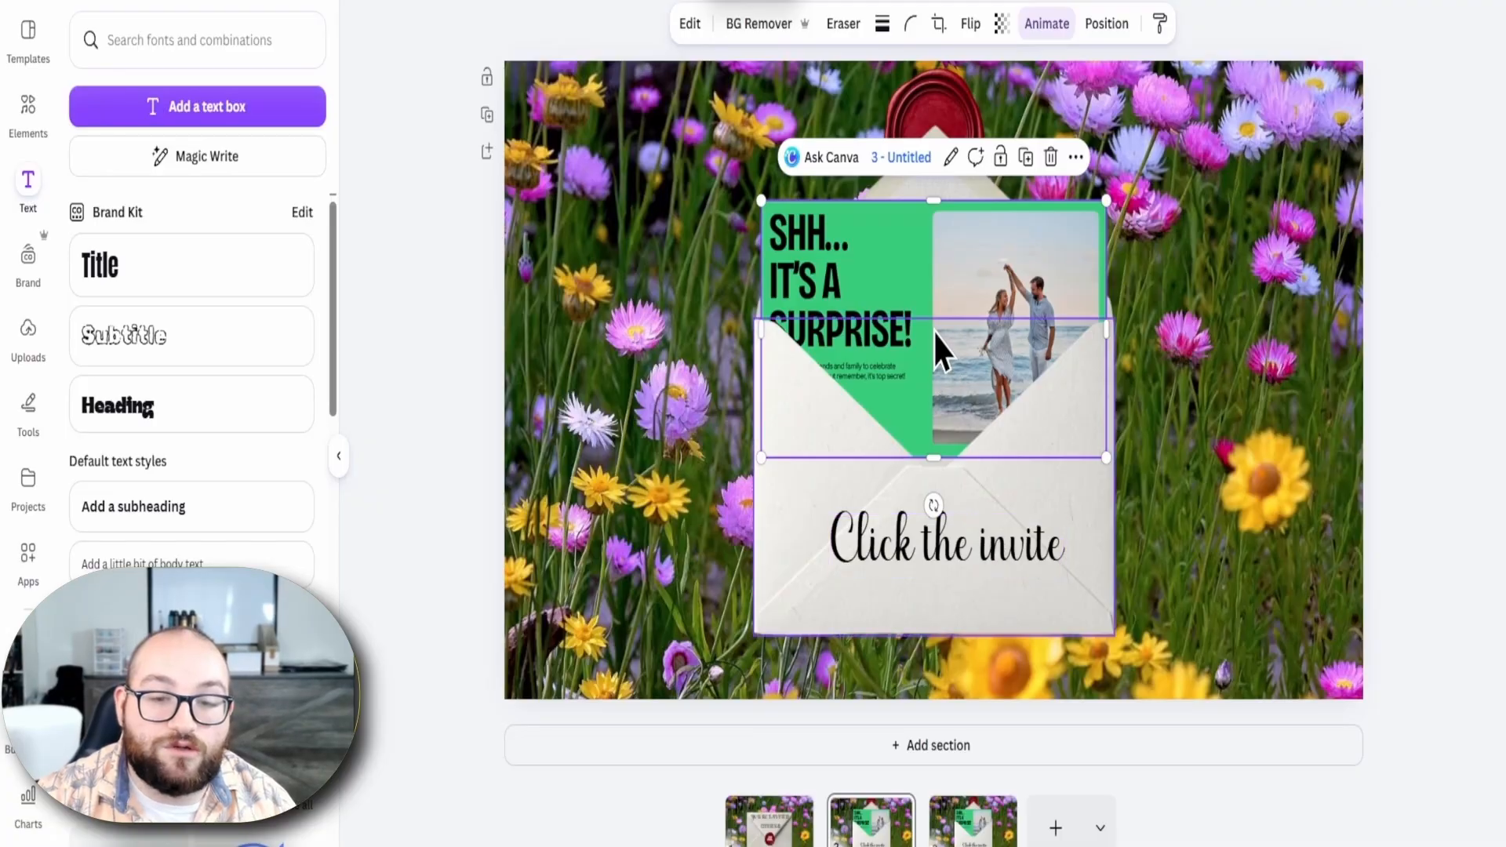
On page 3, bring the invitation image to the front of all layers
{"action": "left_click", "coordinate": [954, 835]}
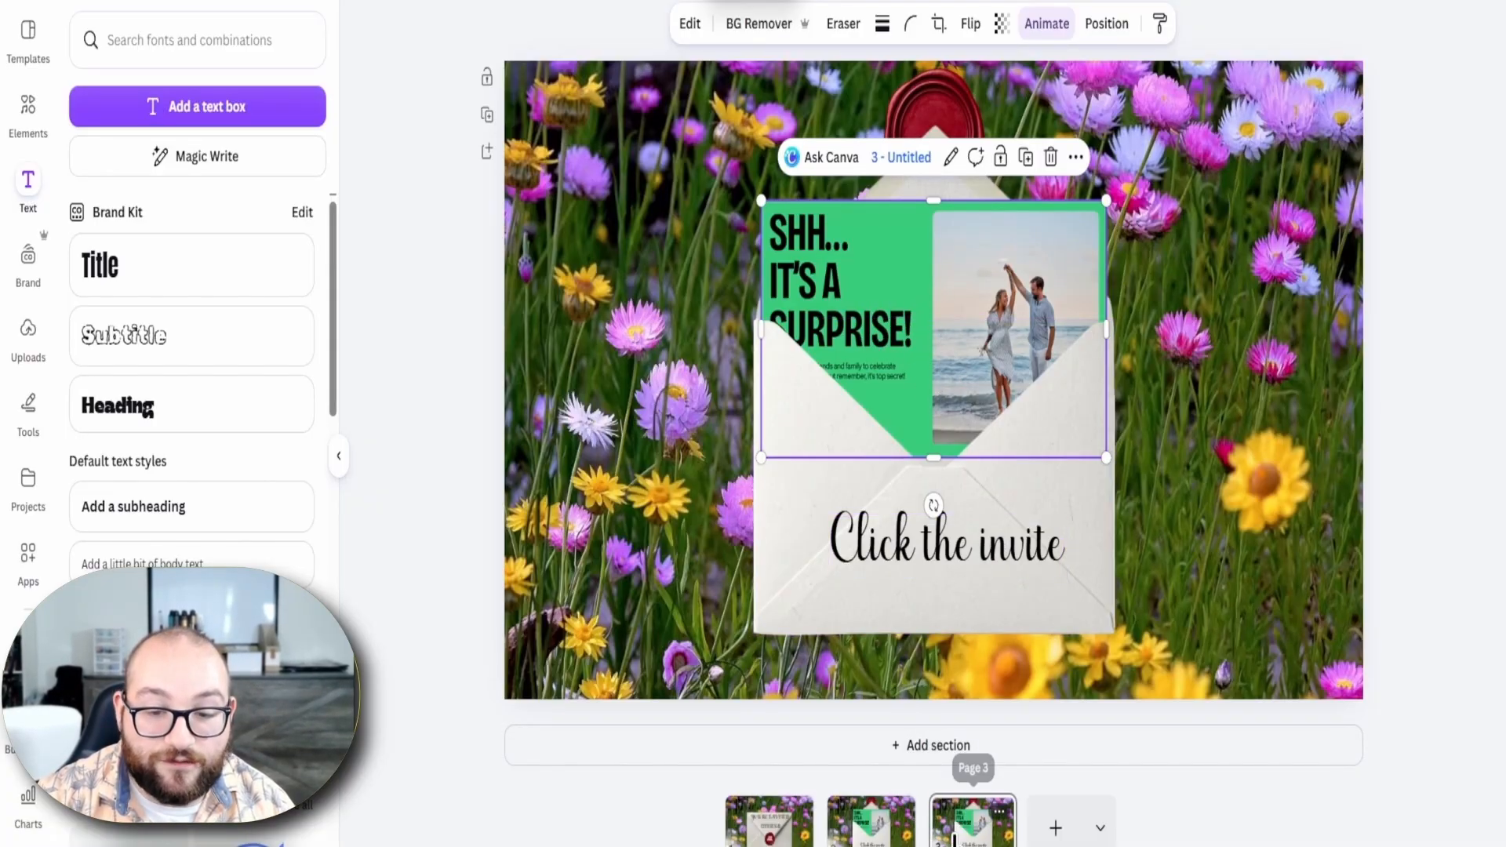
{"action": "left_click", "coordinate": [905, 249]}
{"action": "right_click", "coordinate": [905, 249]}
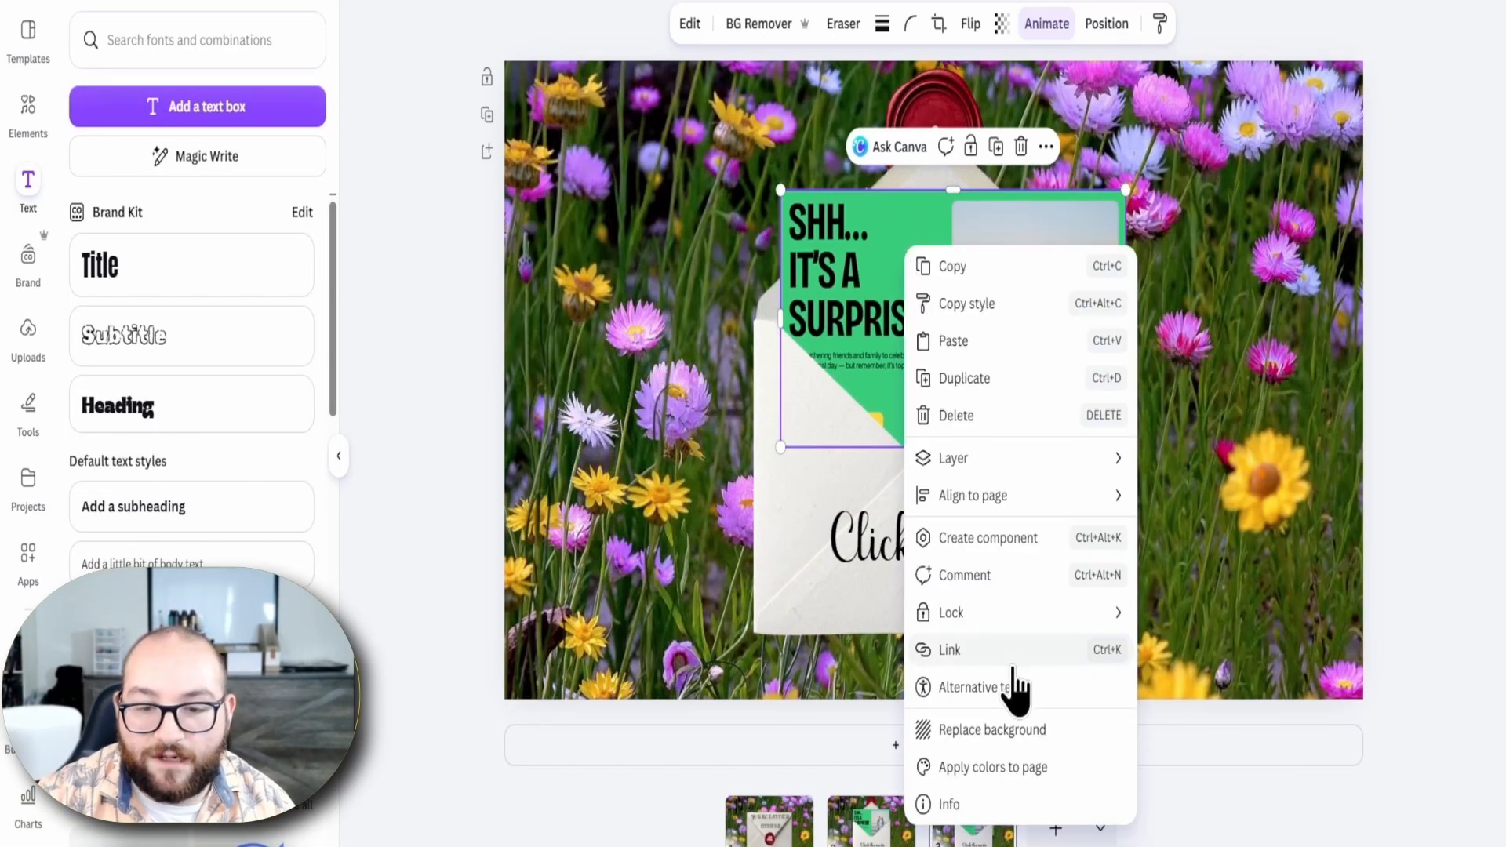
{"action": "mouse_move", "coordinate": [993, 467]}
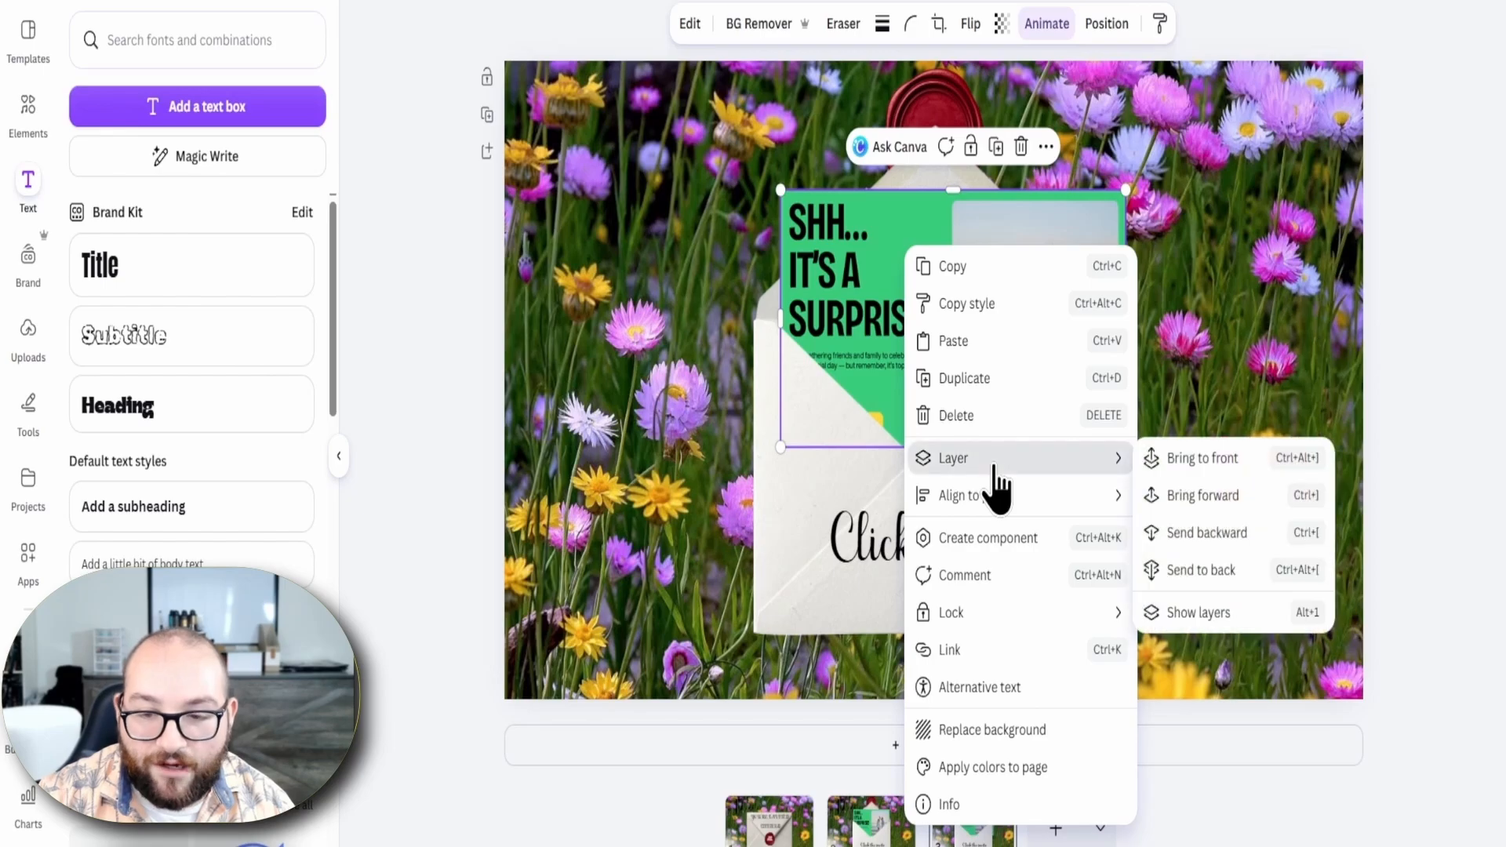
{"action": "left_click", "coordinate": [1202, 458]}
{"action": "left_click", "coordinate": [873, 364]}
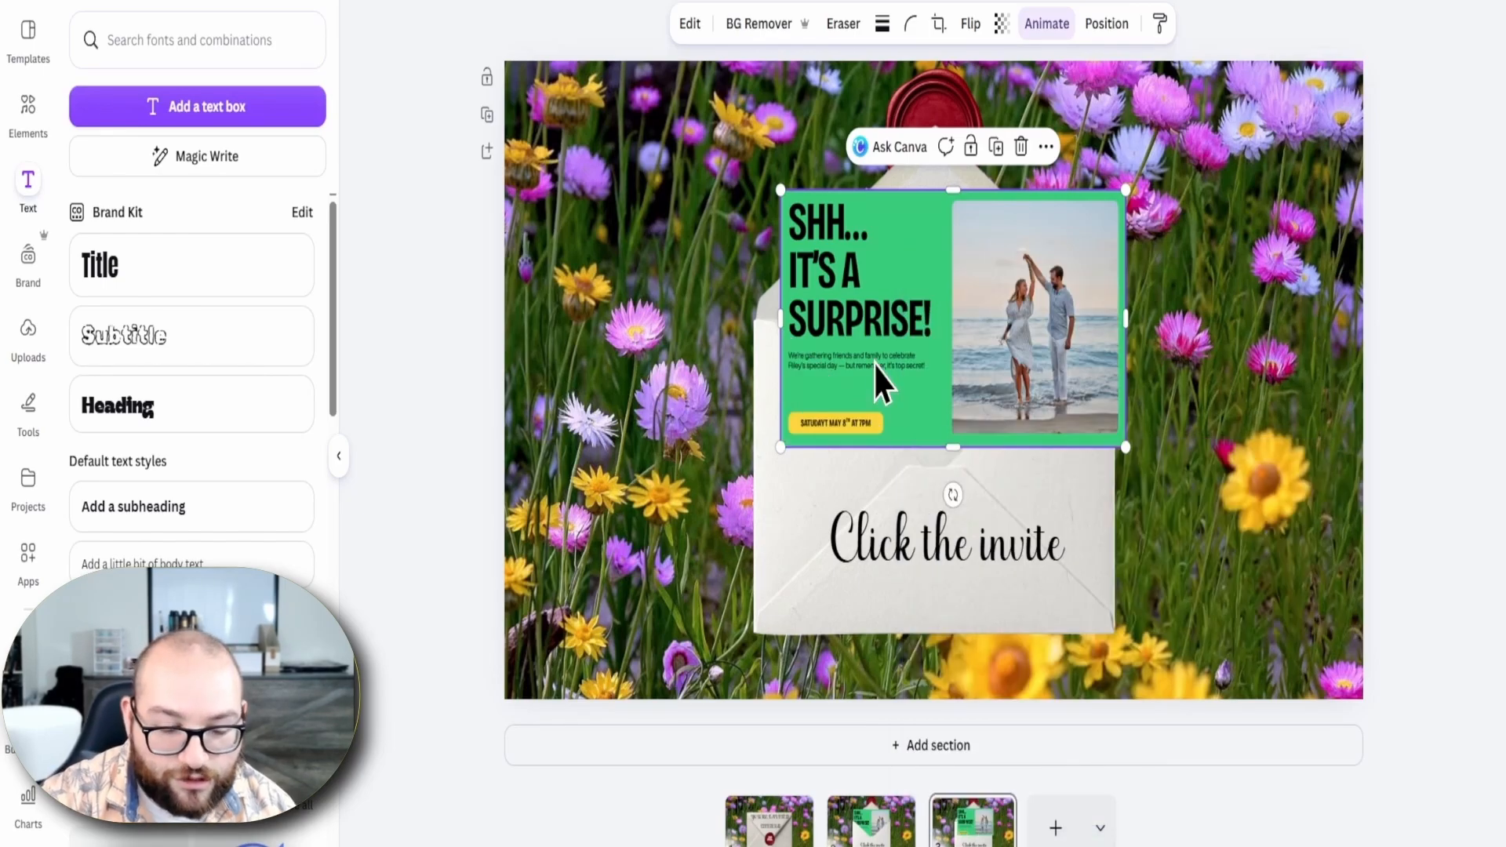
Enlarge the invitation image over the envelope on page 3 and remove the "Click the invite" text there
{"action": "left_click_drag", "start_coordinate": [780, 449], "coordinate": [602, 689]}
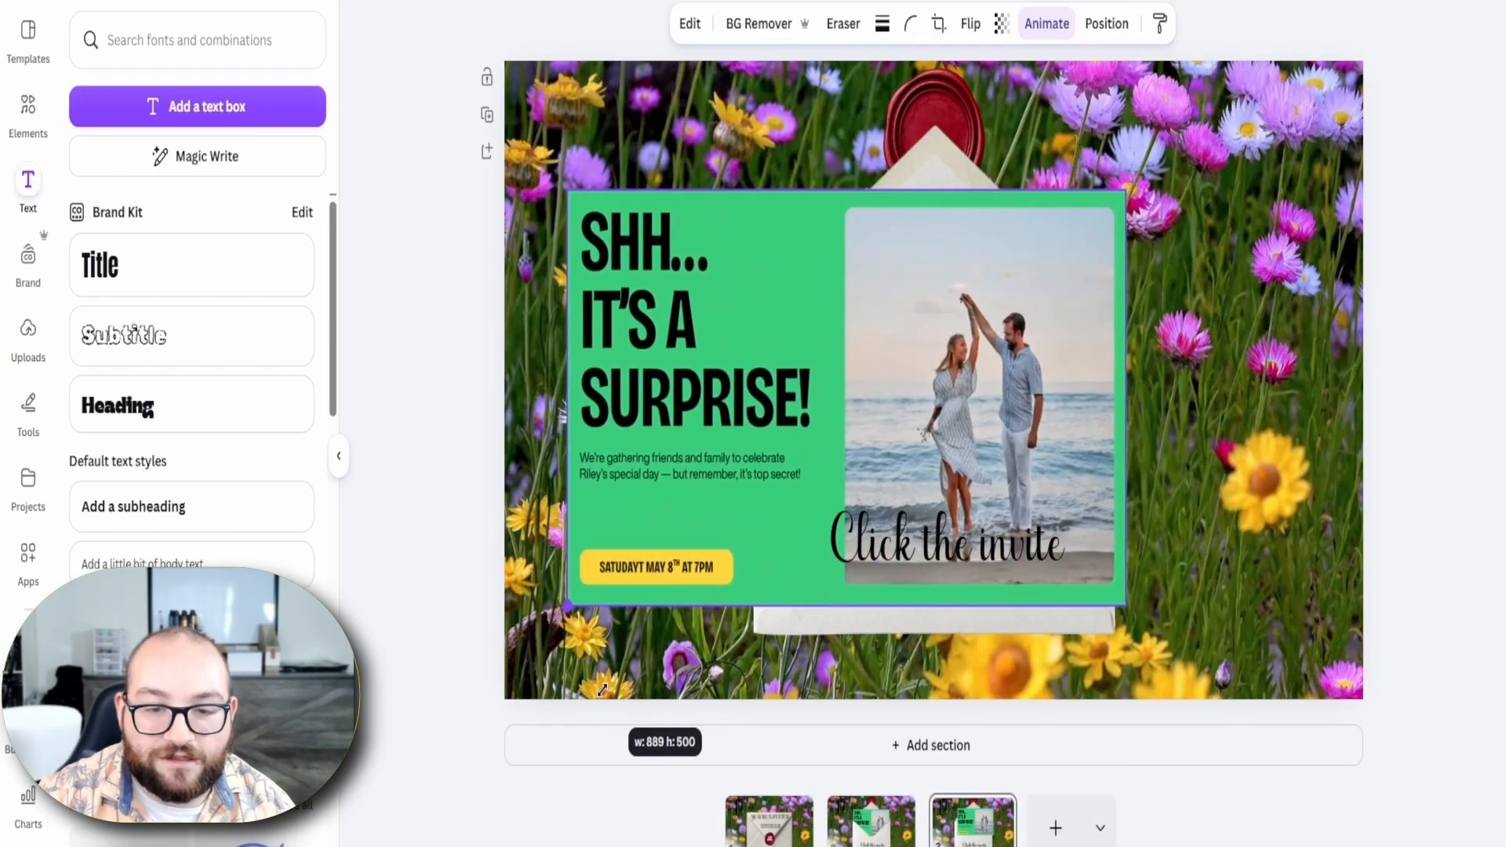
{"action": "left_click_drag", "start_coordinate": [828, 489], "coordinate": [913, 541]}
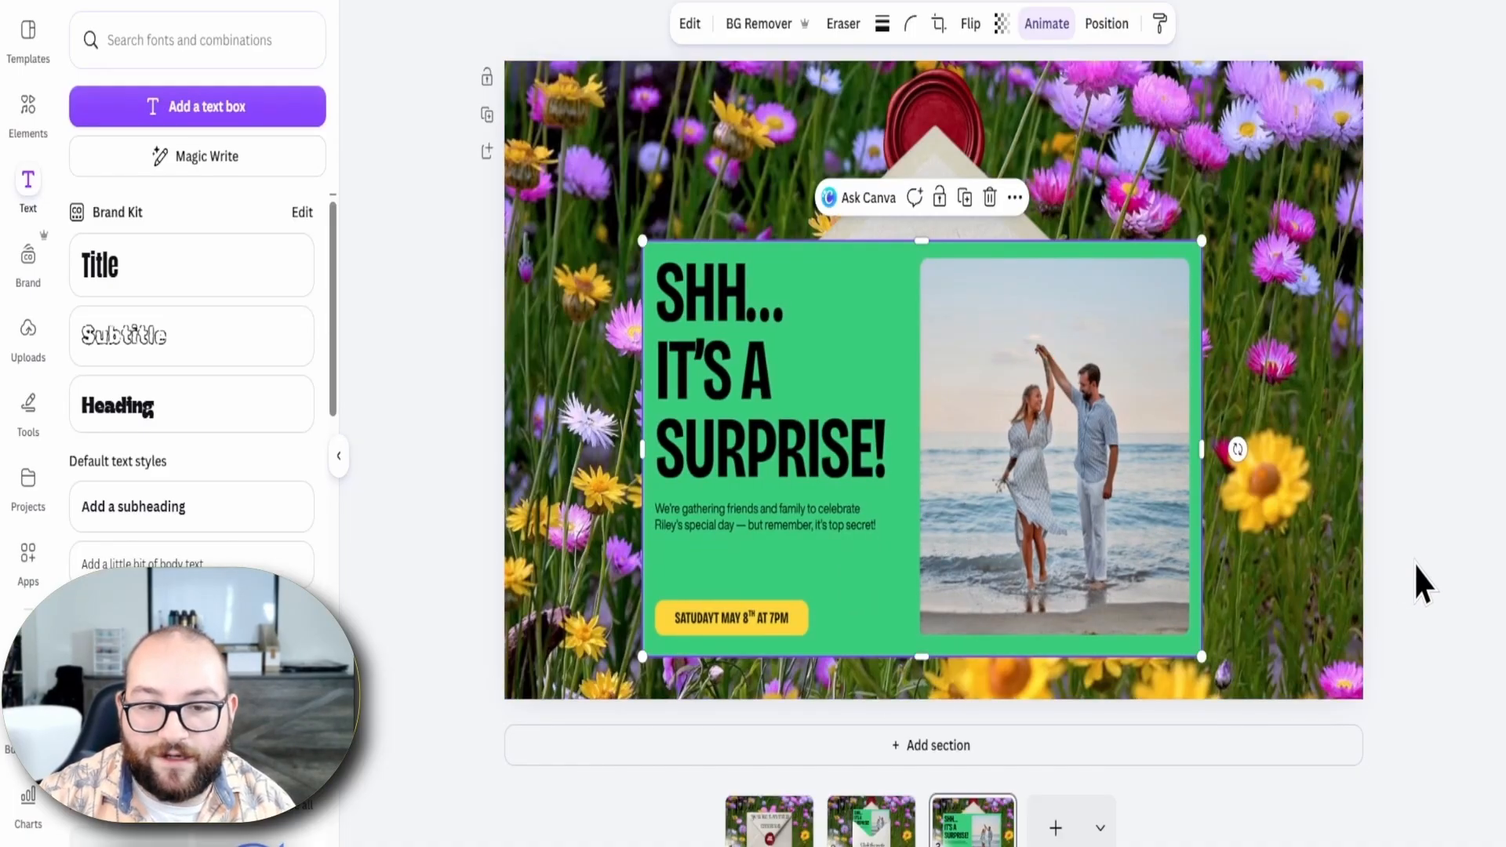
{"action": "left_click_drag", "start_coordinate": [1202, 241], "coordinate": [1280, 196]}
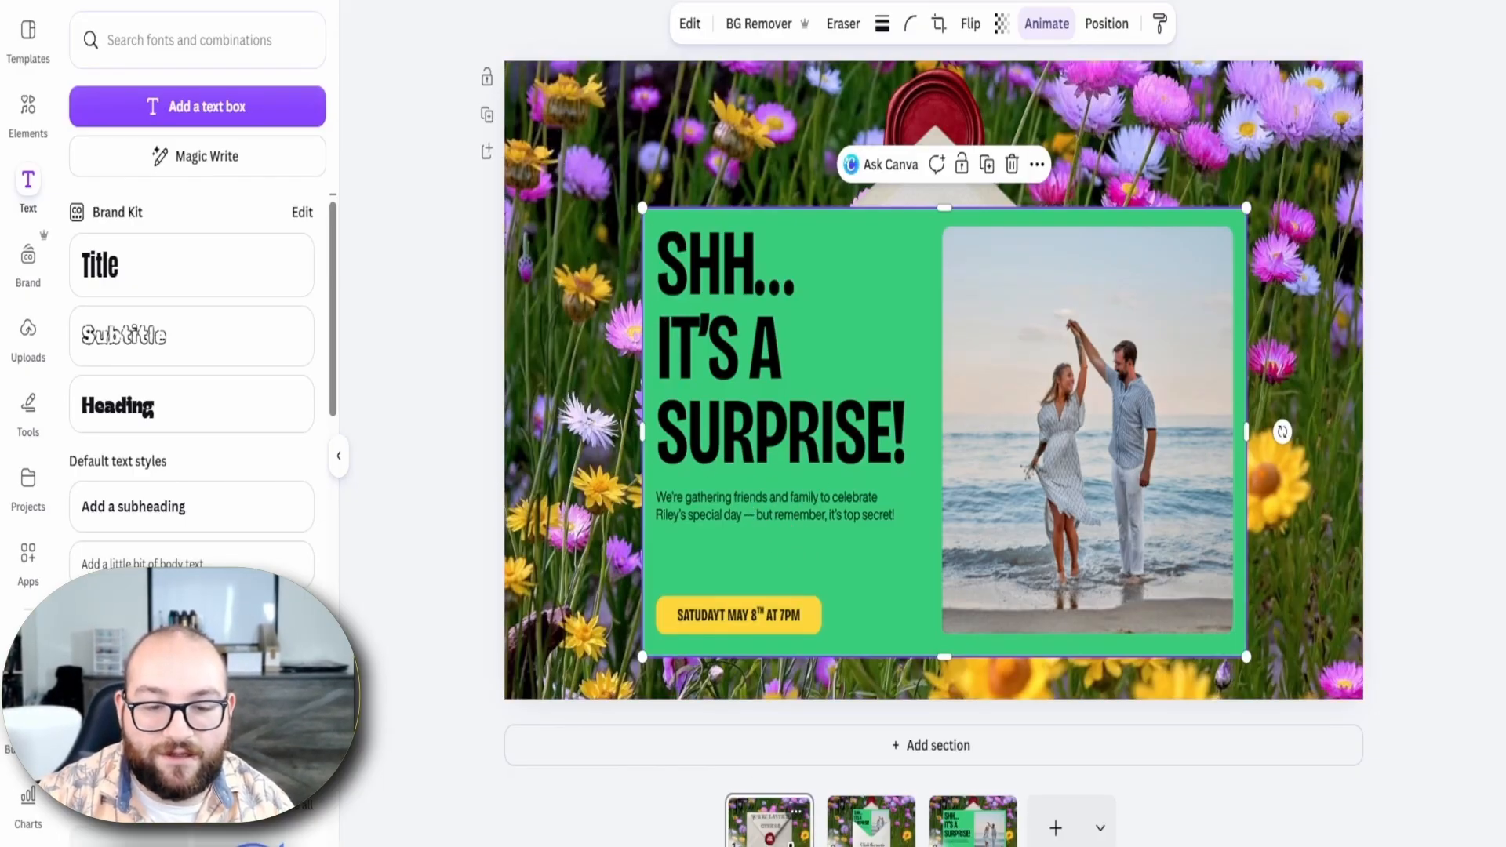
{"action": "left_click", "coordinate": [789, 841]}
{"action": "left_click", "coordinate": [933, 394]}
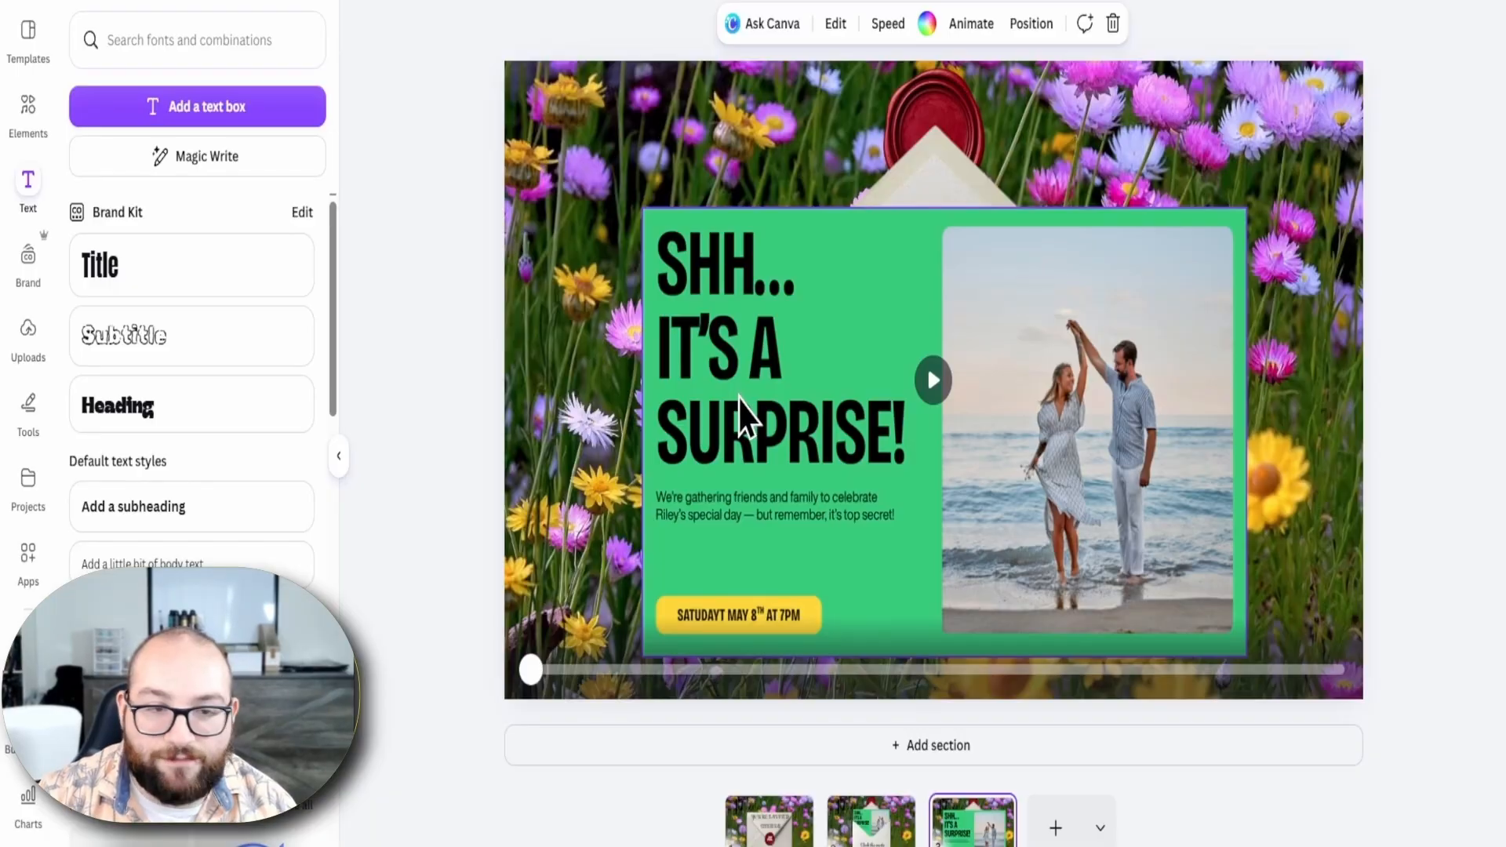
Search the elements for "wedding" frames and add the rectangular frame with white leafy branches to page 3
{"action": "left_click", "coordinate": [743, 416]}
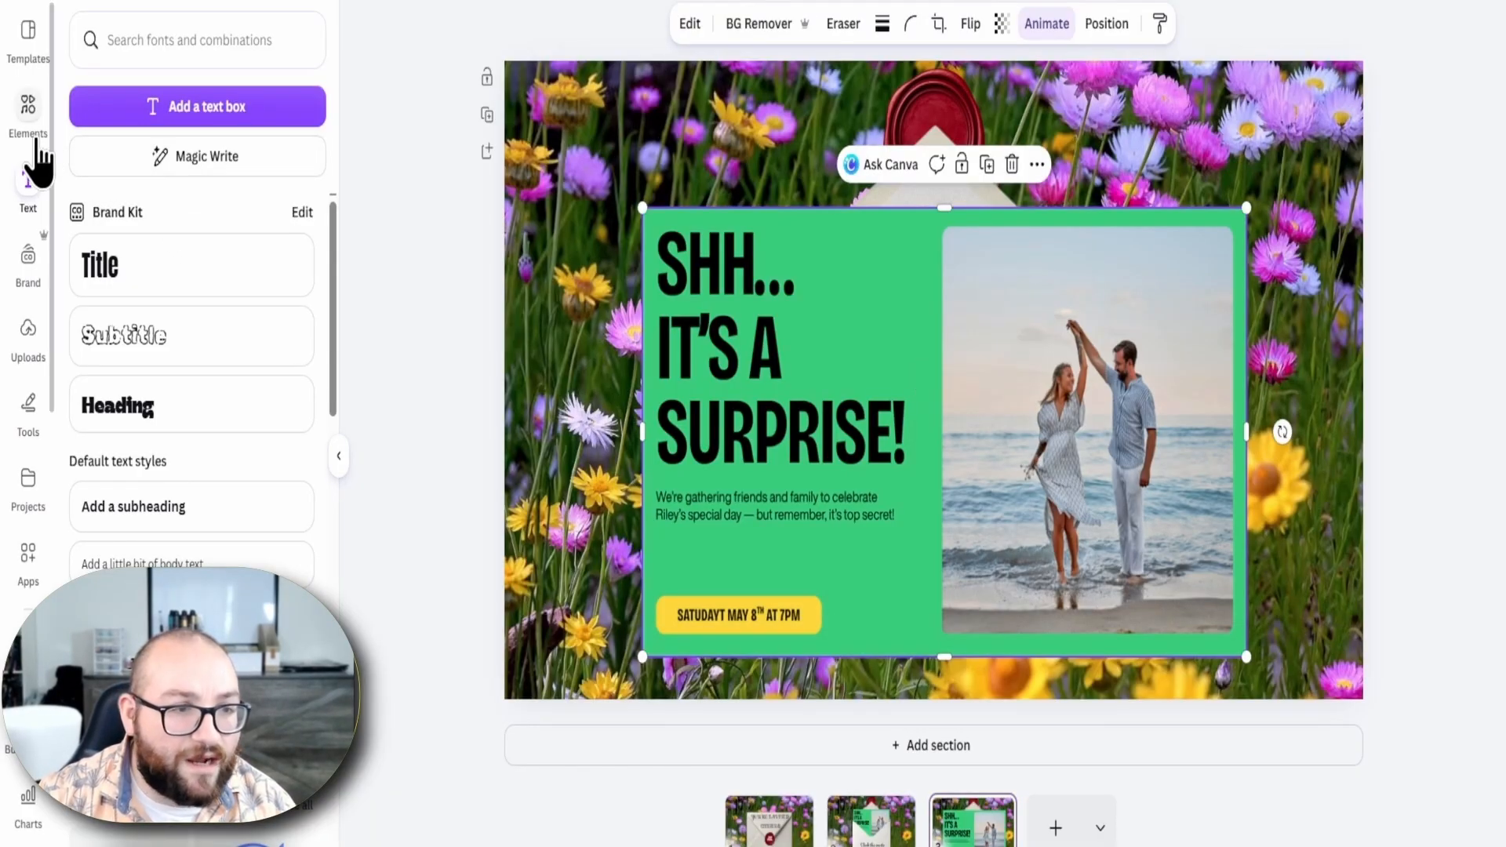
{"action": "left_click", "coordinate": [18, 116]}
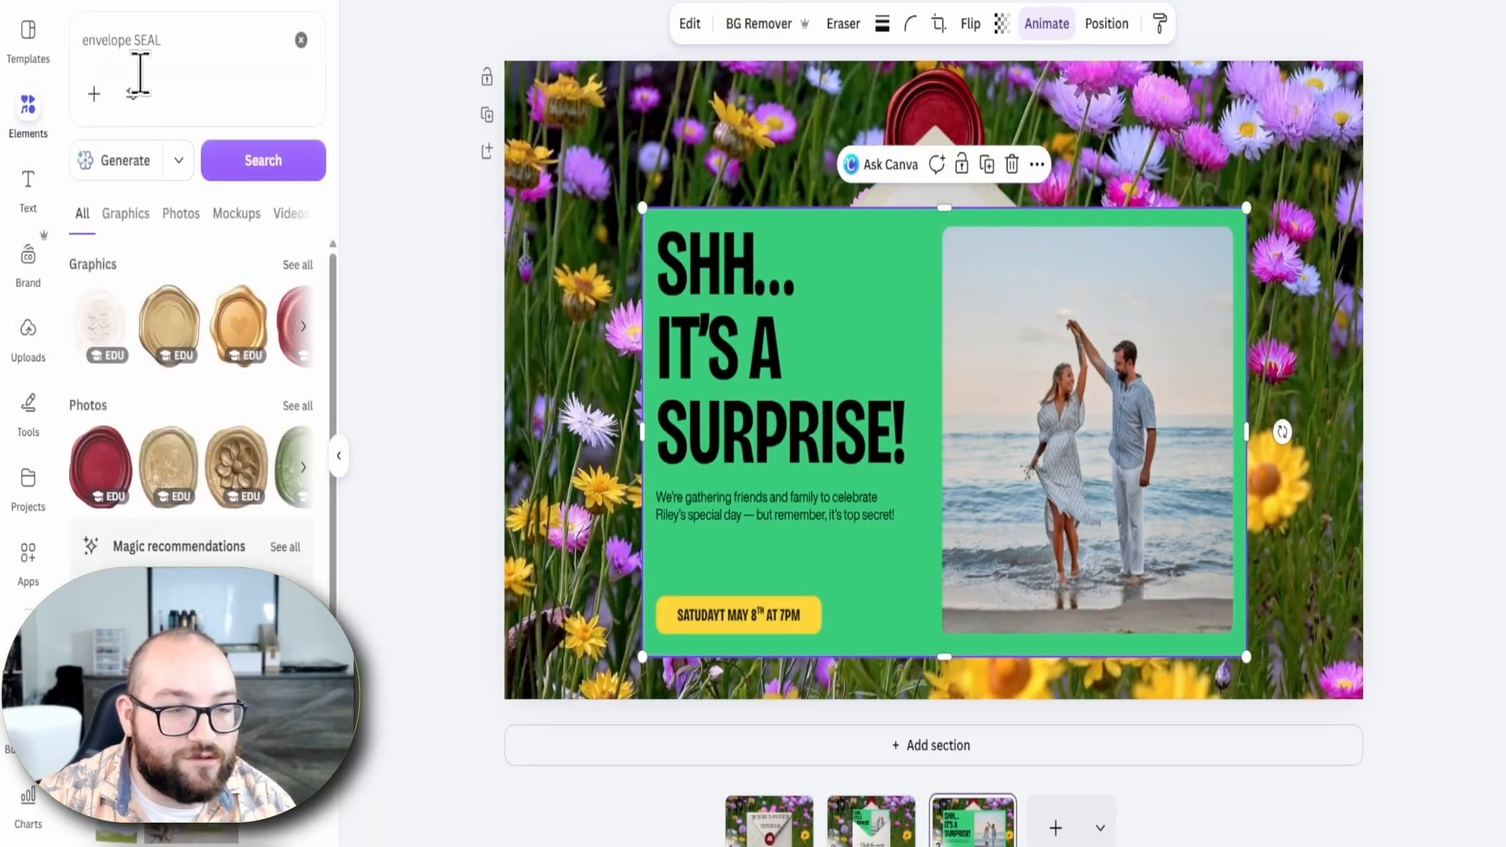
{"action": "left_click", "coordinate": [149, 48]}
{"action": "type", "text": "wedding"}
{"action": "key", "text": "Return"}
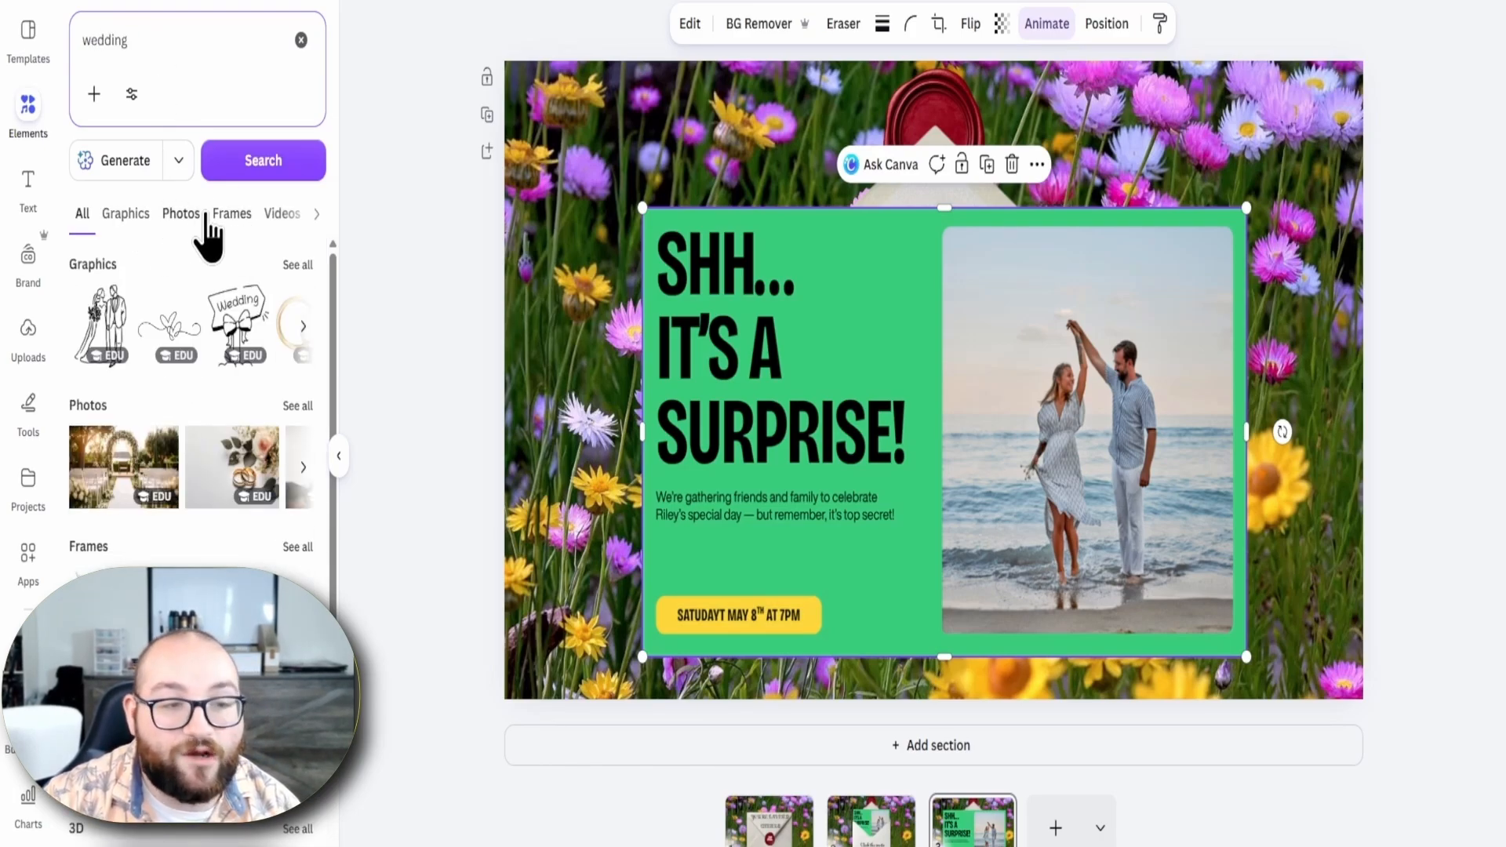
{"action": "left_click", "coordinate": [248, 215]}
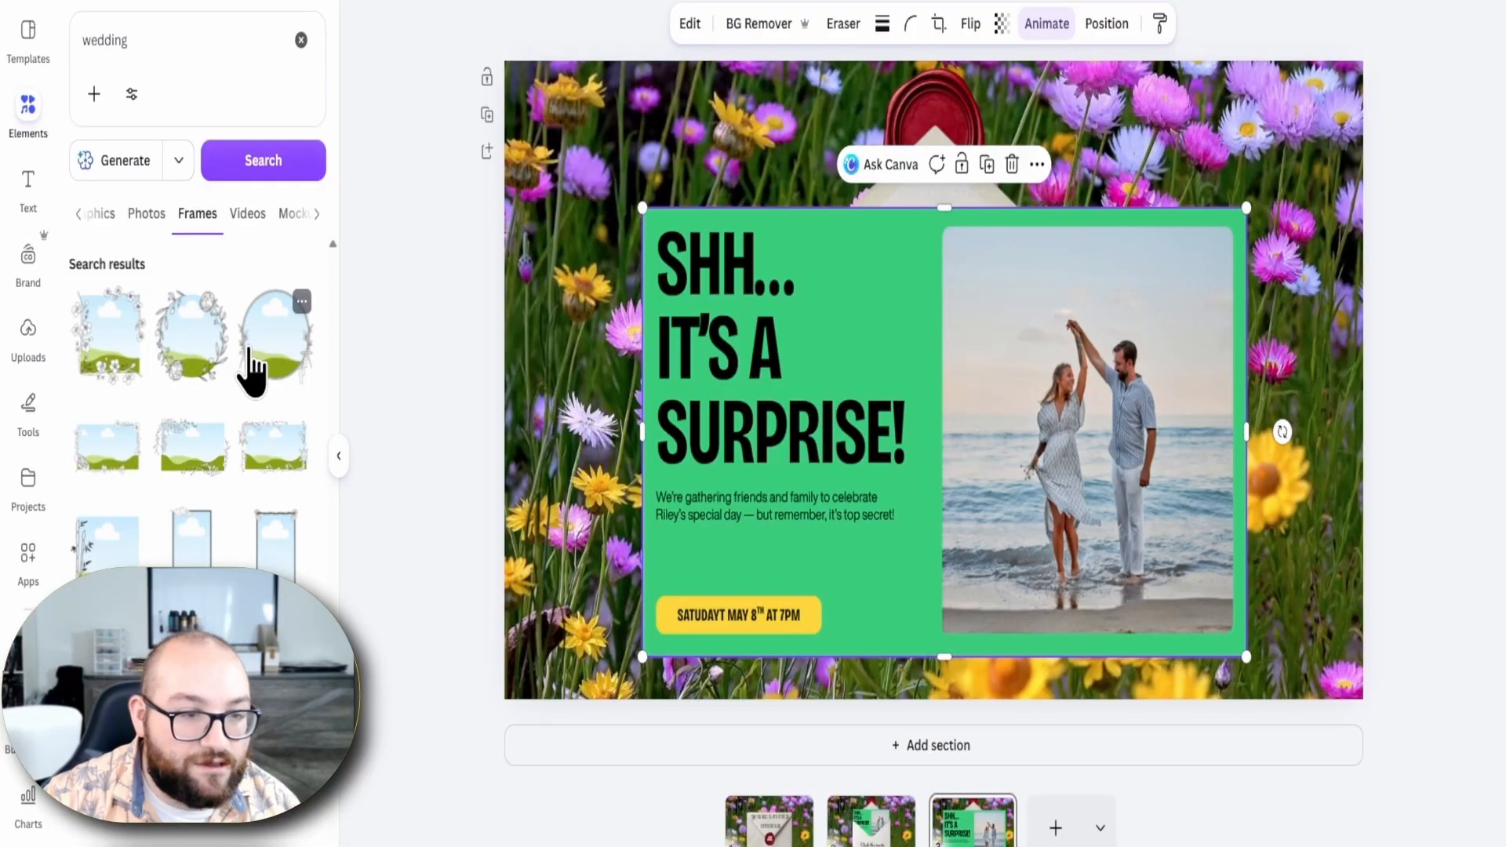
{"action": "left_click", "coordinate": [188, 482]}
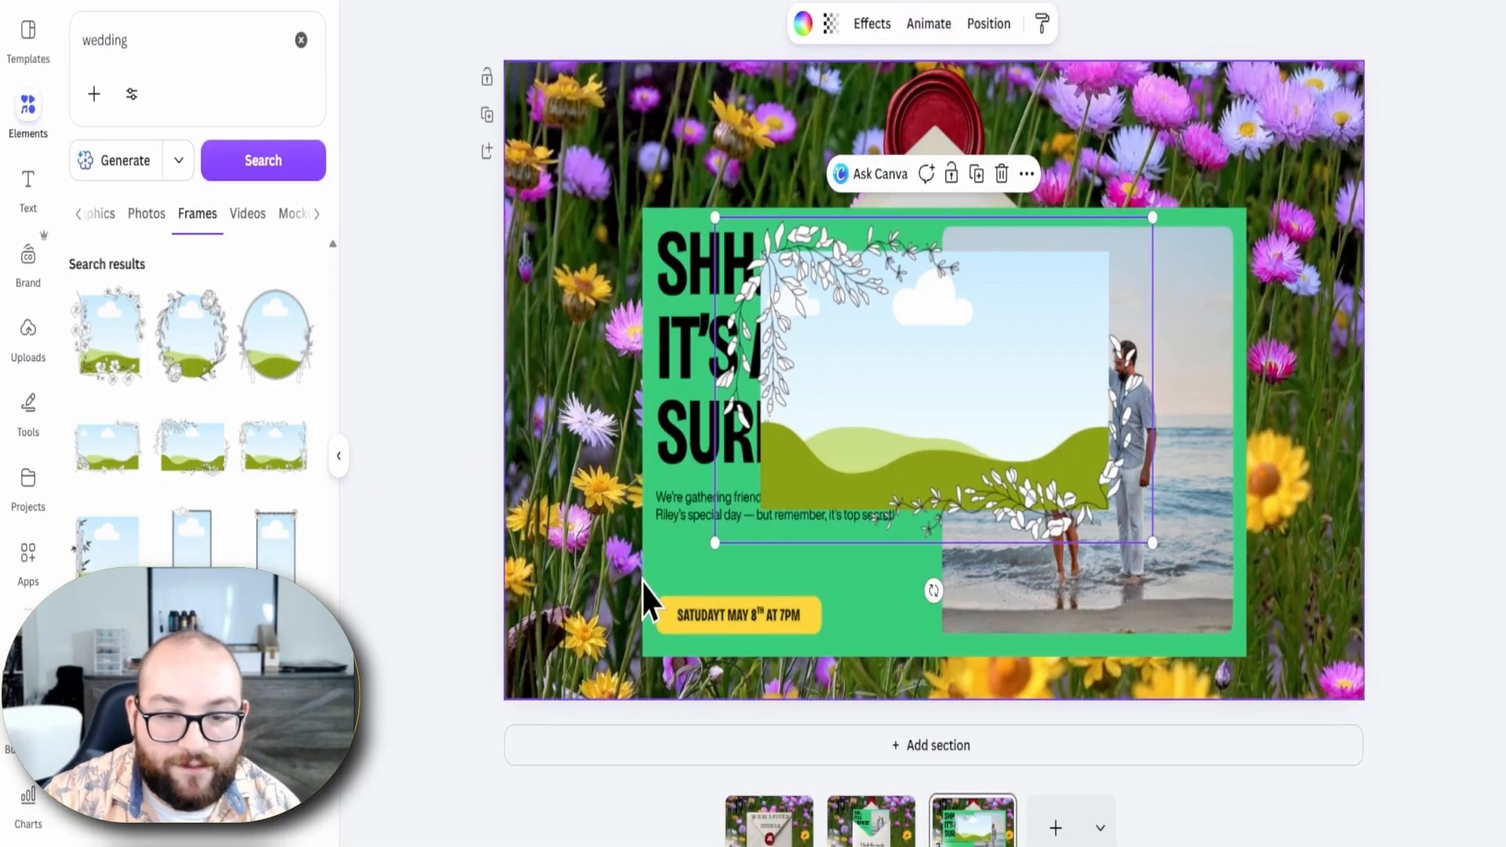
Place the invitation image inside the leafy frame and enlarge the frame to cover most of the envelope
{"action": "left_click_drag", "start_coordinate": [649, 599], "coordinate": [803, 449]}
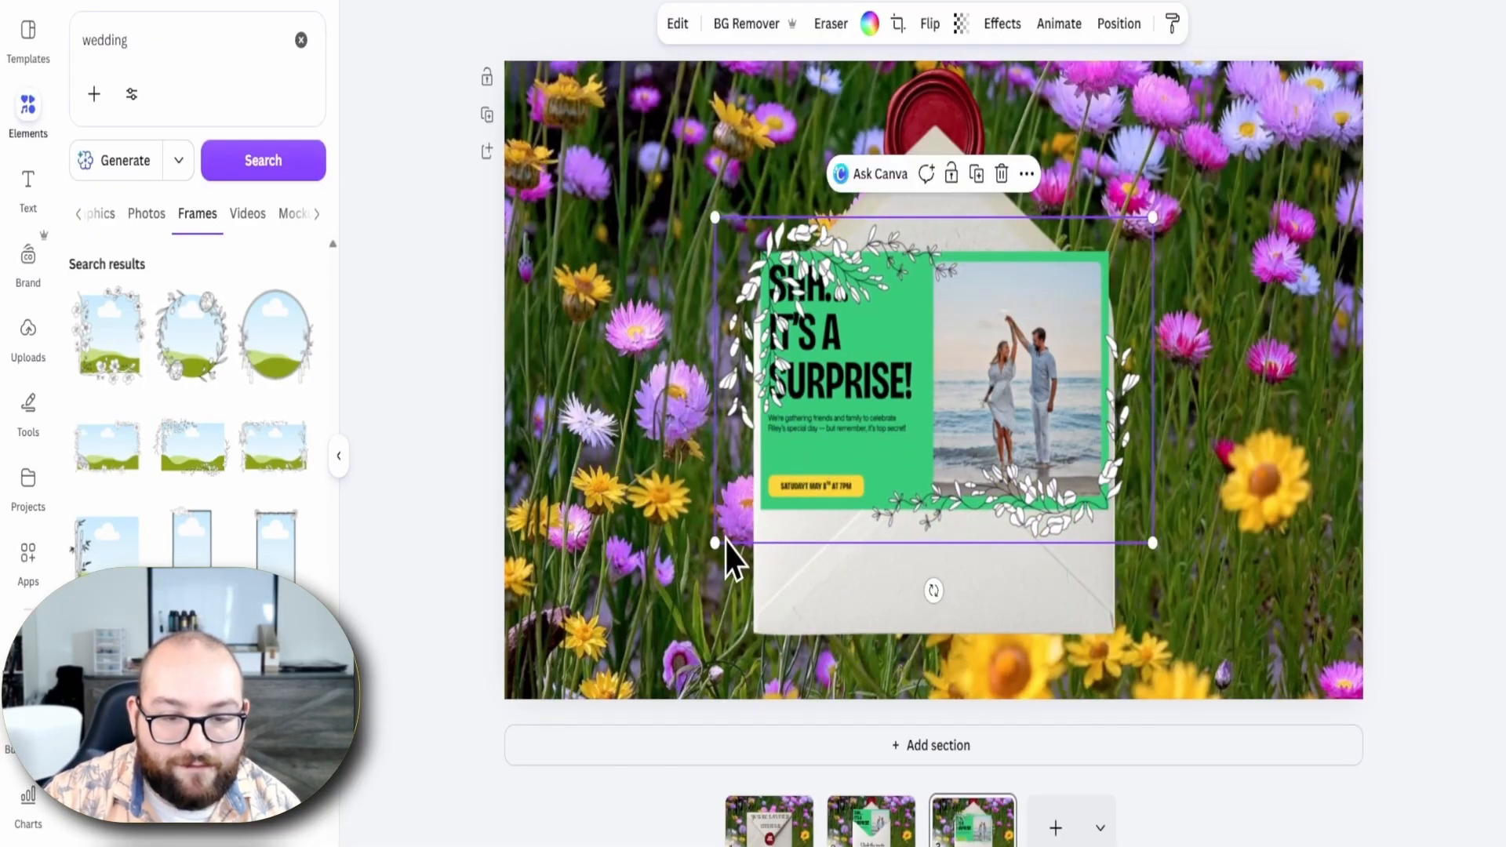
{"action": "left_click_drag", "start_coordinate": [668, 599], "coordinate": [623, 681]}
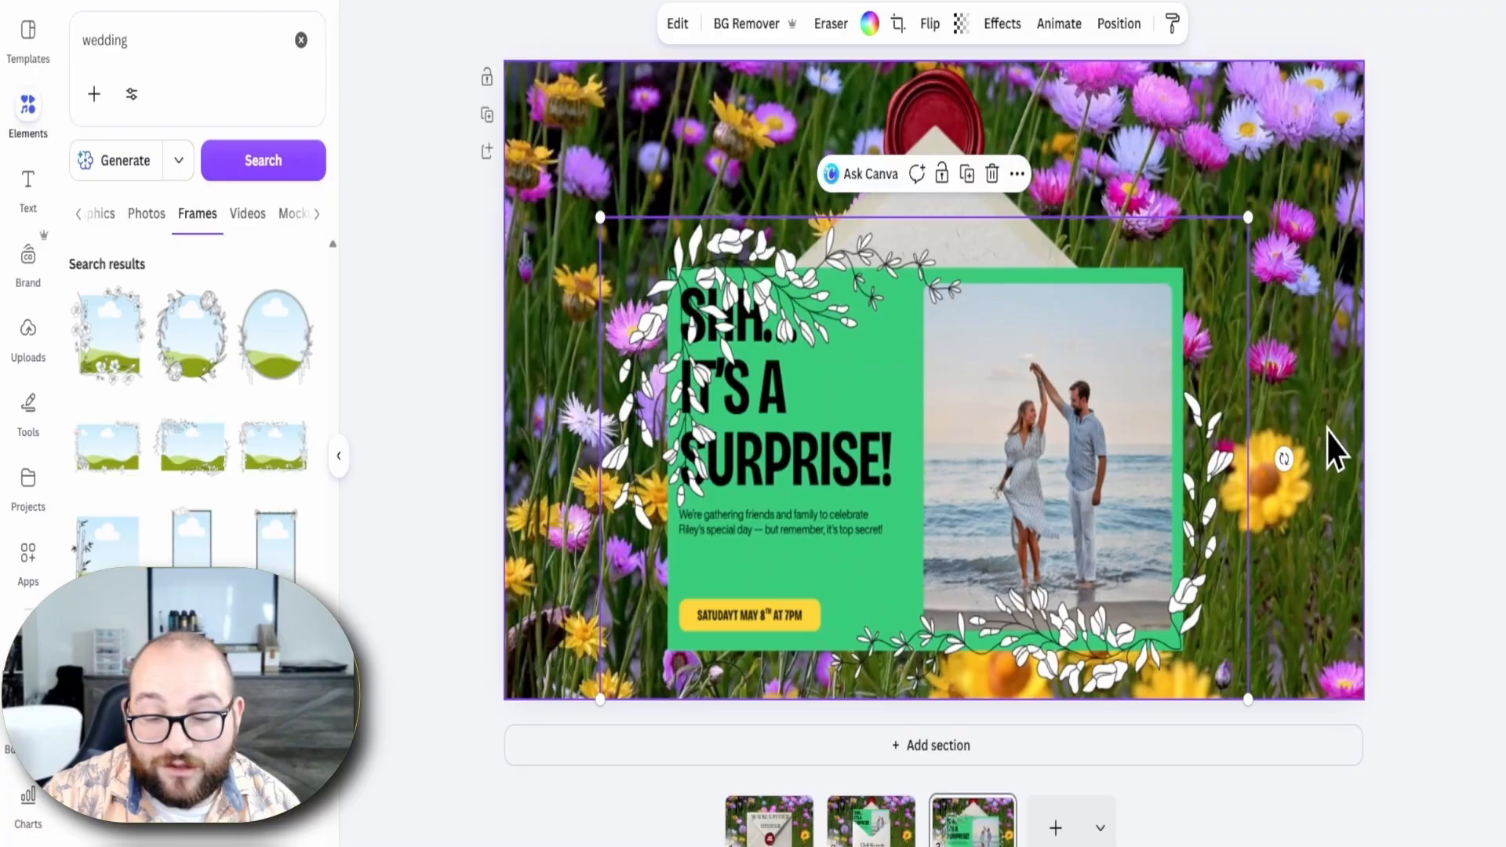
{"action": "left_click", "coordinate": [1441, 386]}
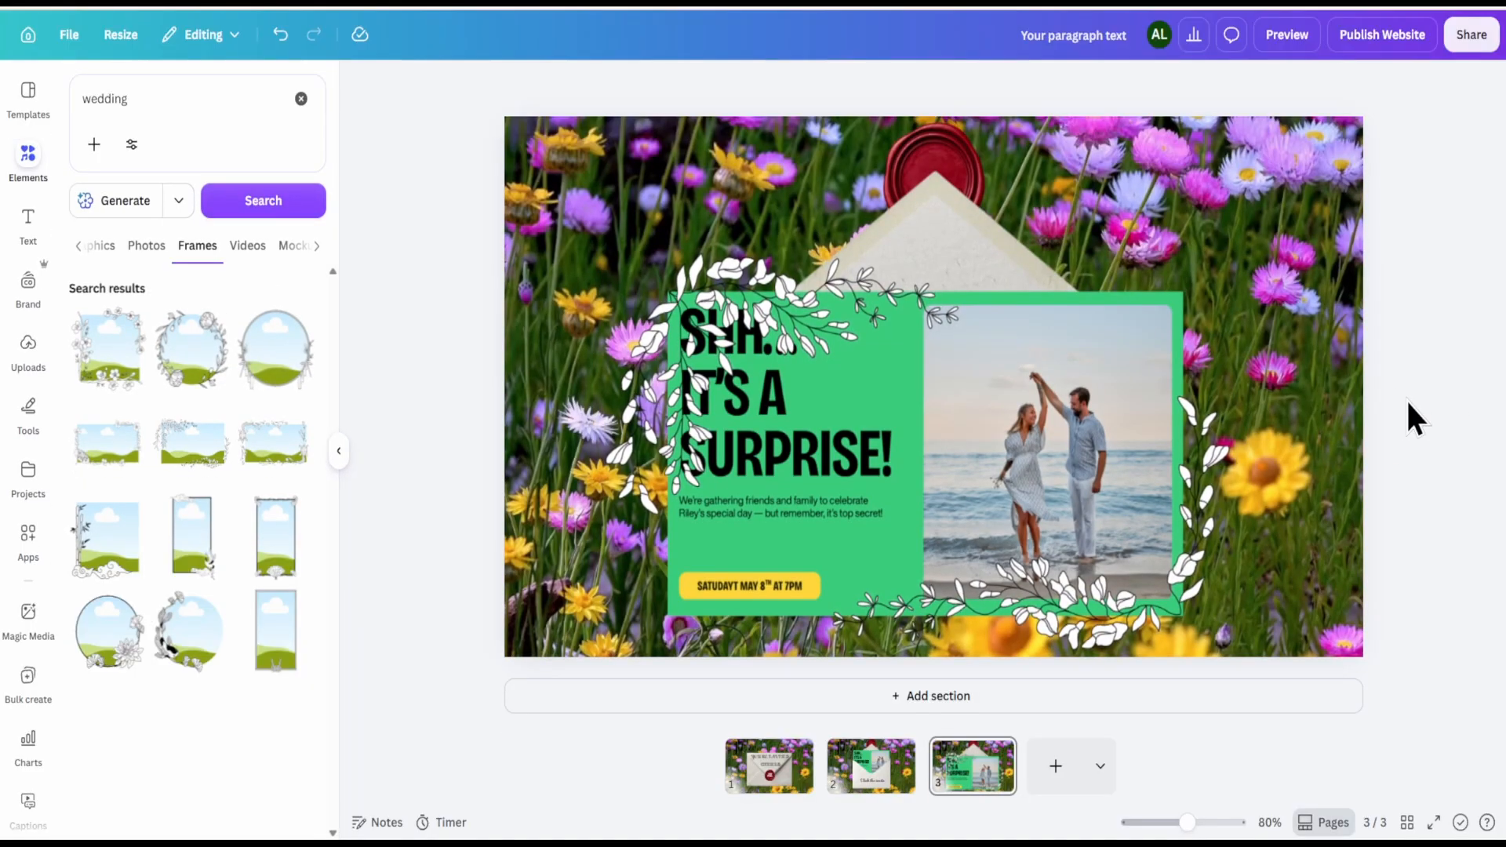
Preview the website and test the links from the "AL" seal to page 2 and from the invitation to page 3
{"action": "left_click", "coordinate": [1287, 35]}
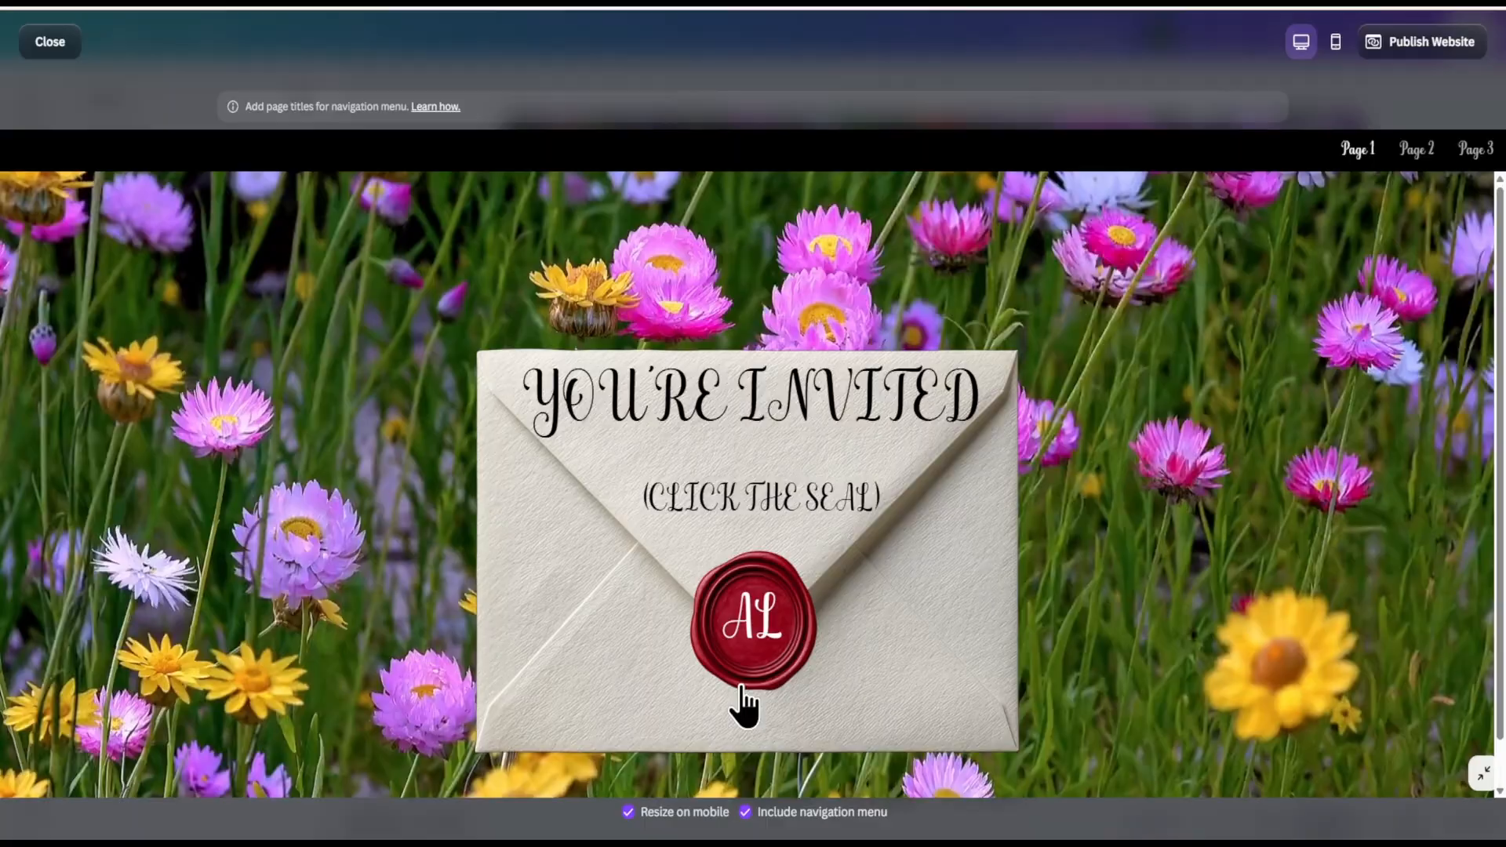
{"action": "left_click", "coordinate": [733, 690]}
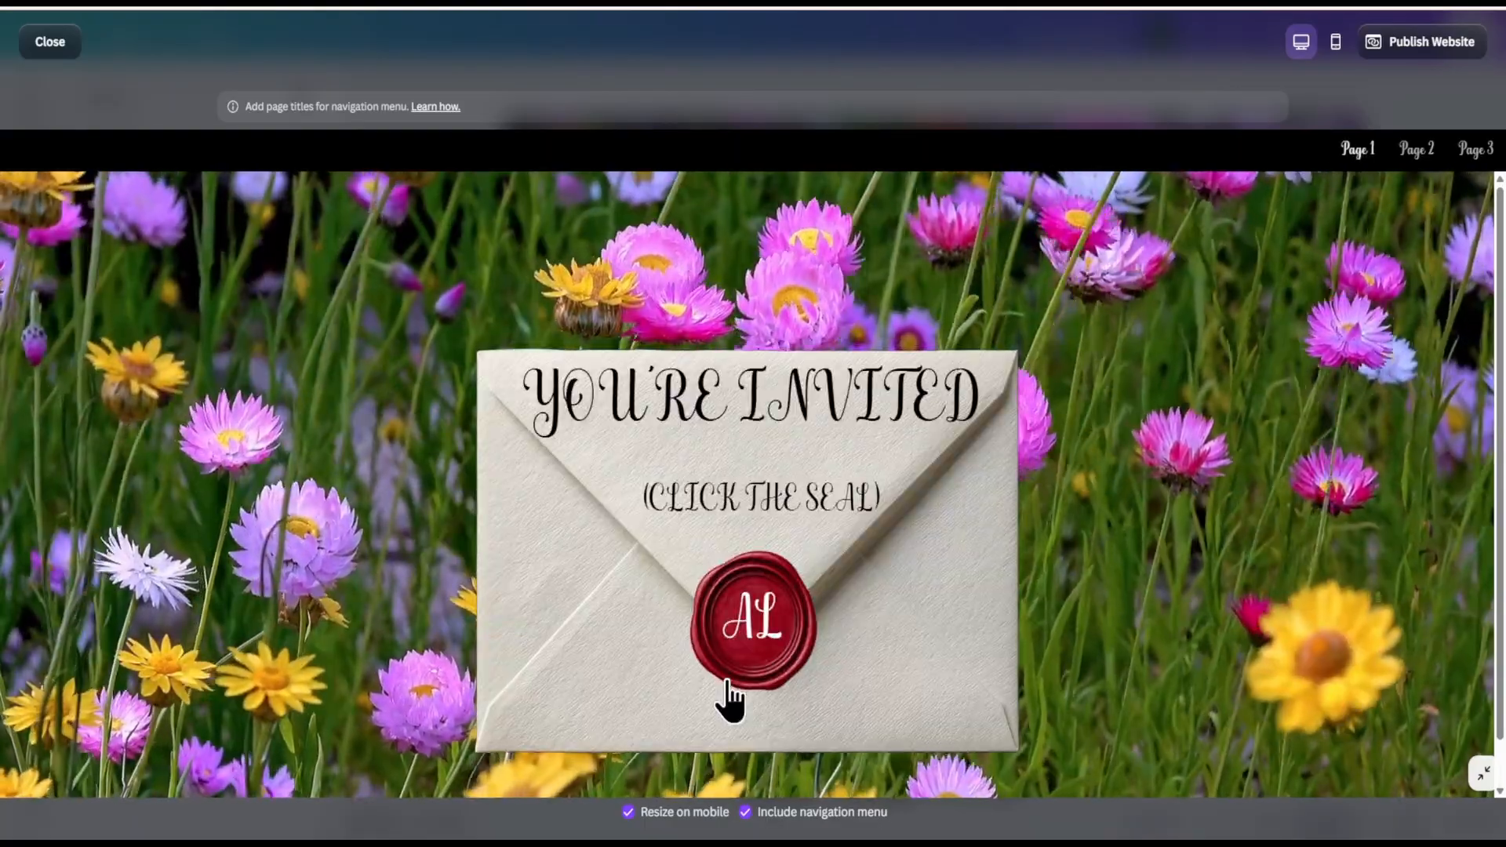
{"action": "left_click", "coordinate": [729, 692]}
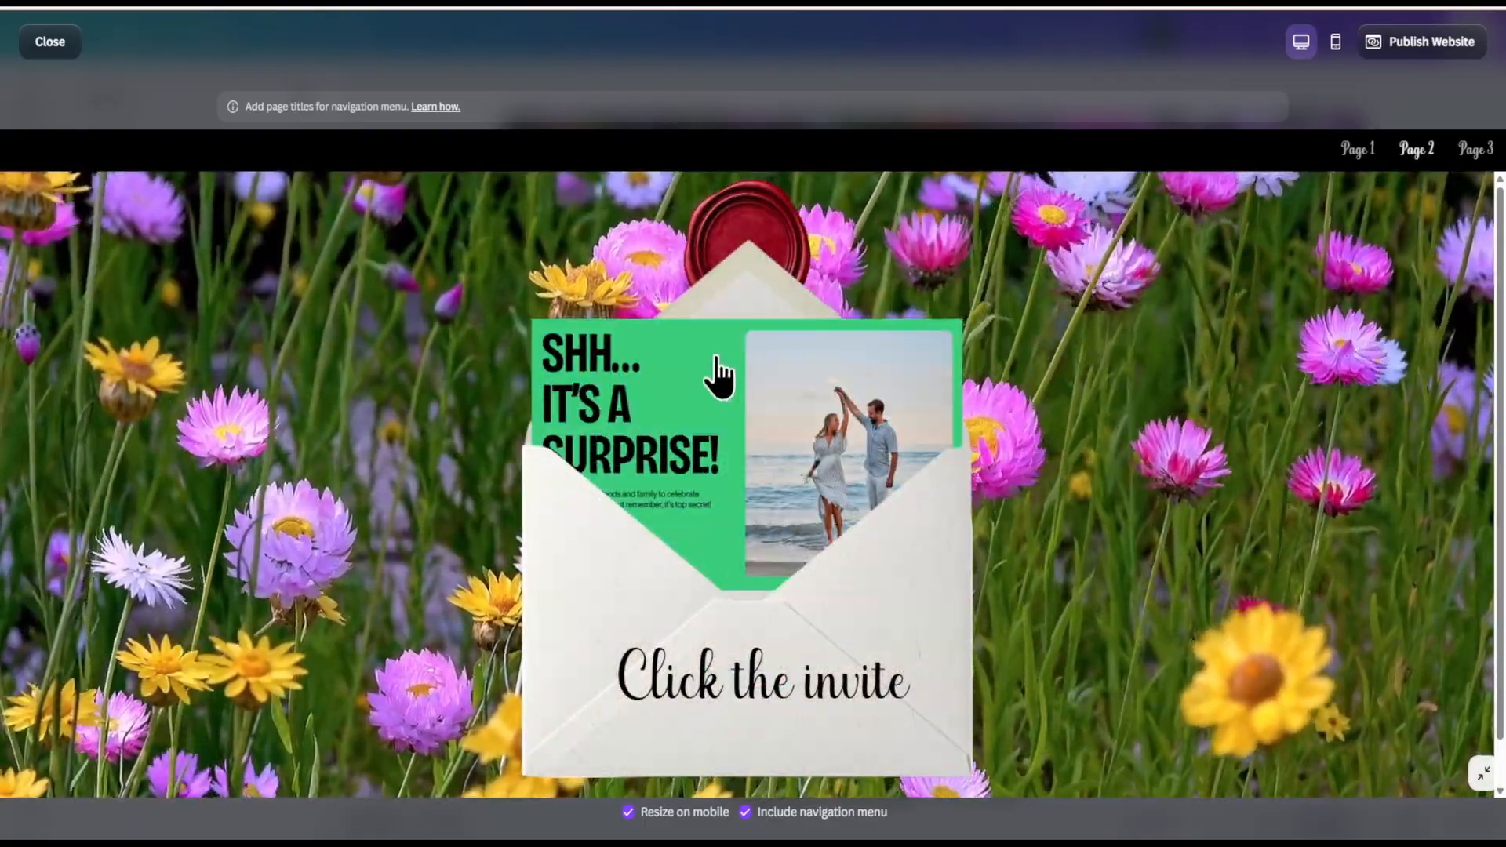
{"action": "left_click", "coordinate": [714, 355]}
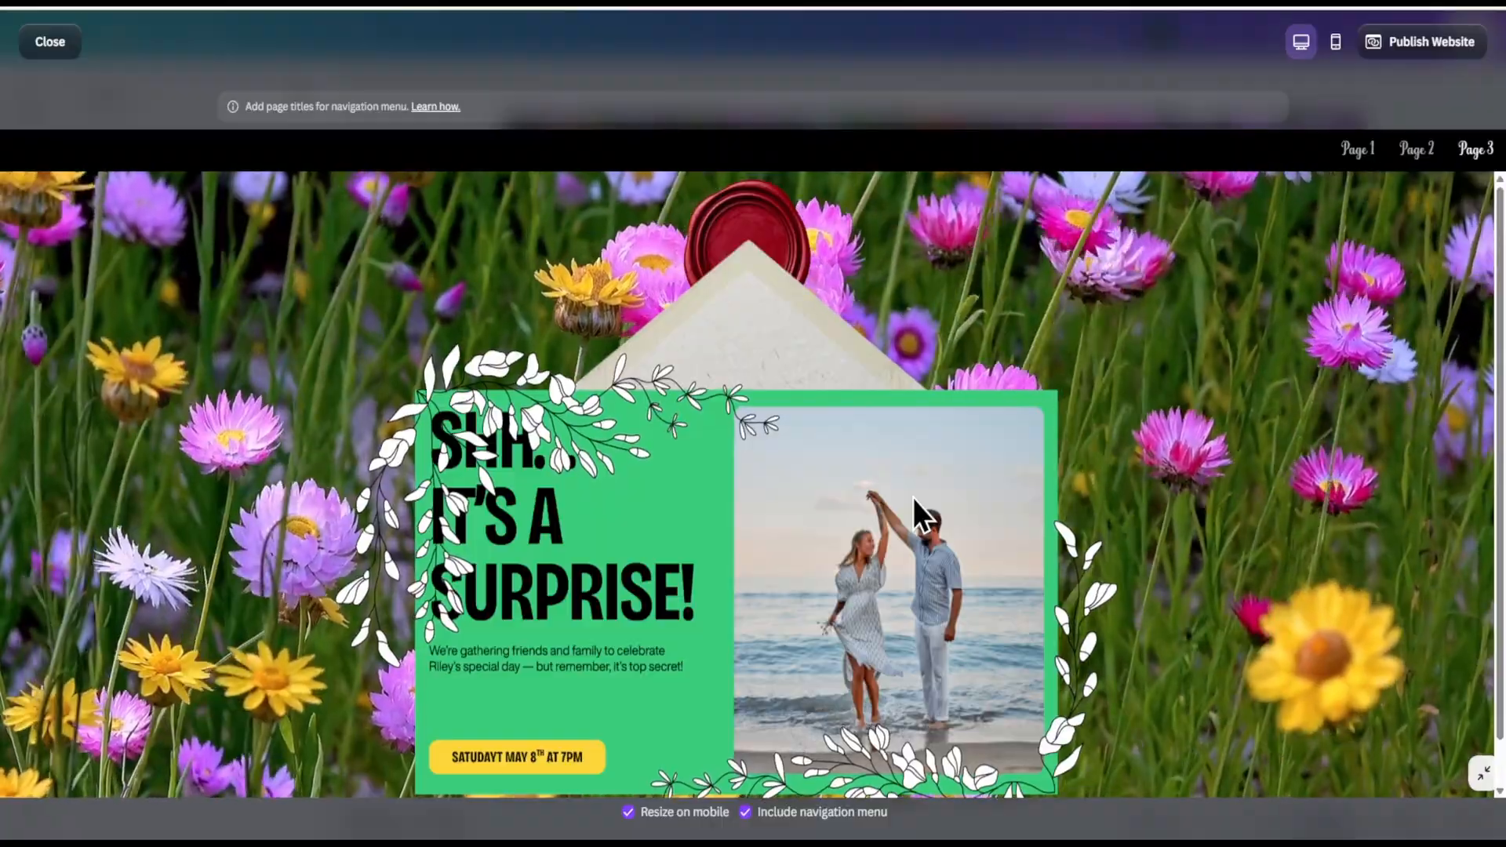
{"action": "scroll", "coordinate": [905, 531], "scroll_direction": "down", "scroll_amount": 1}
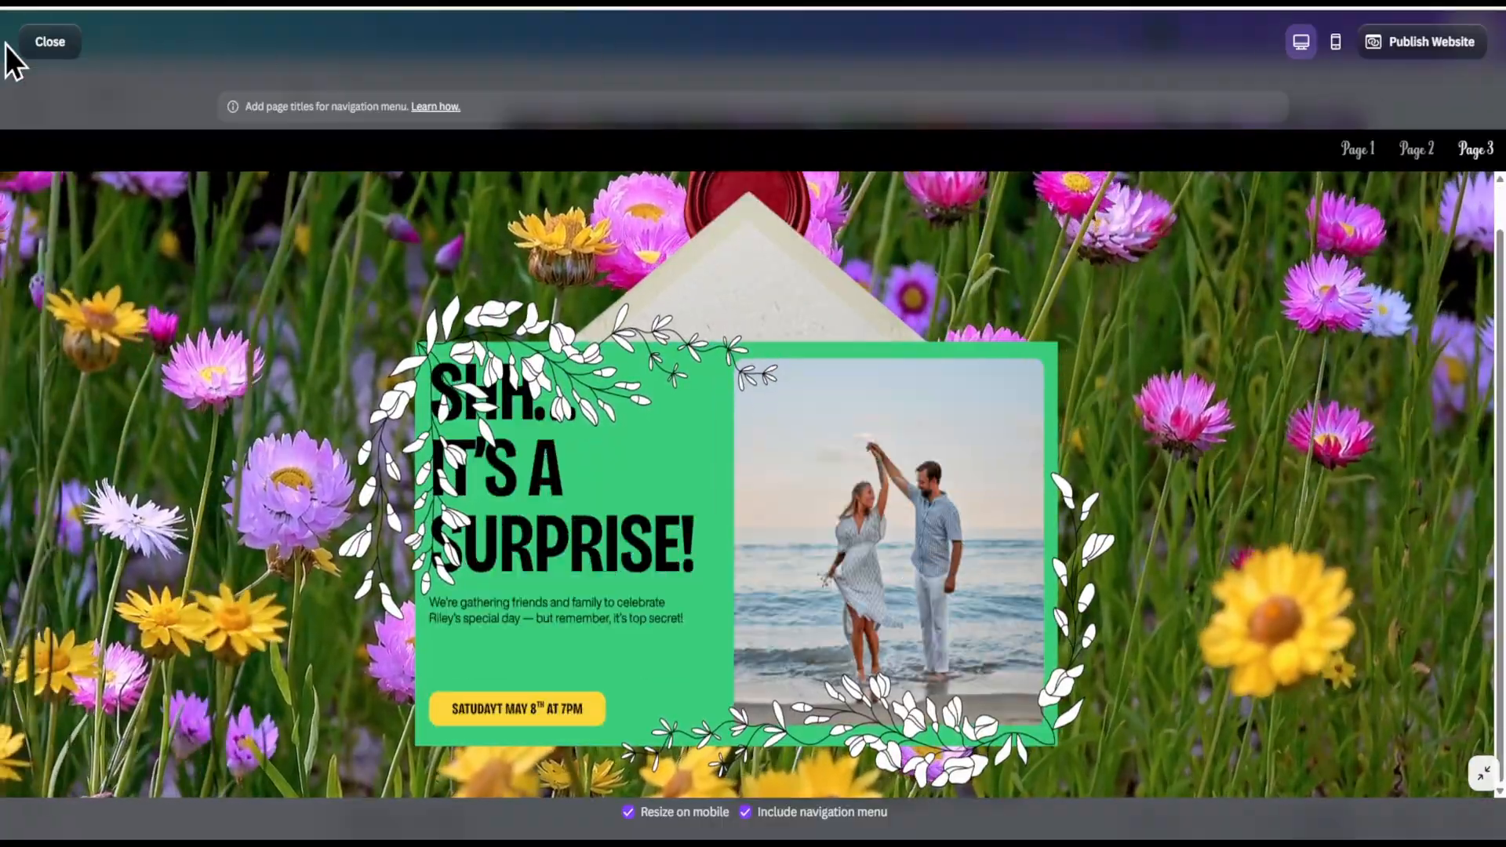
{"action": "left_click", "coordinate": [47, 42]}
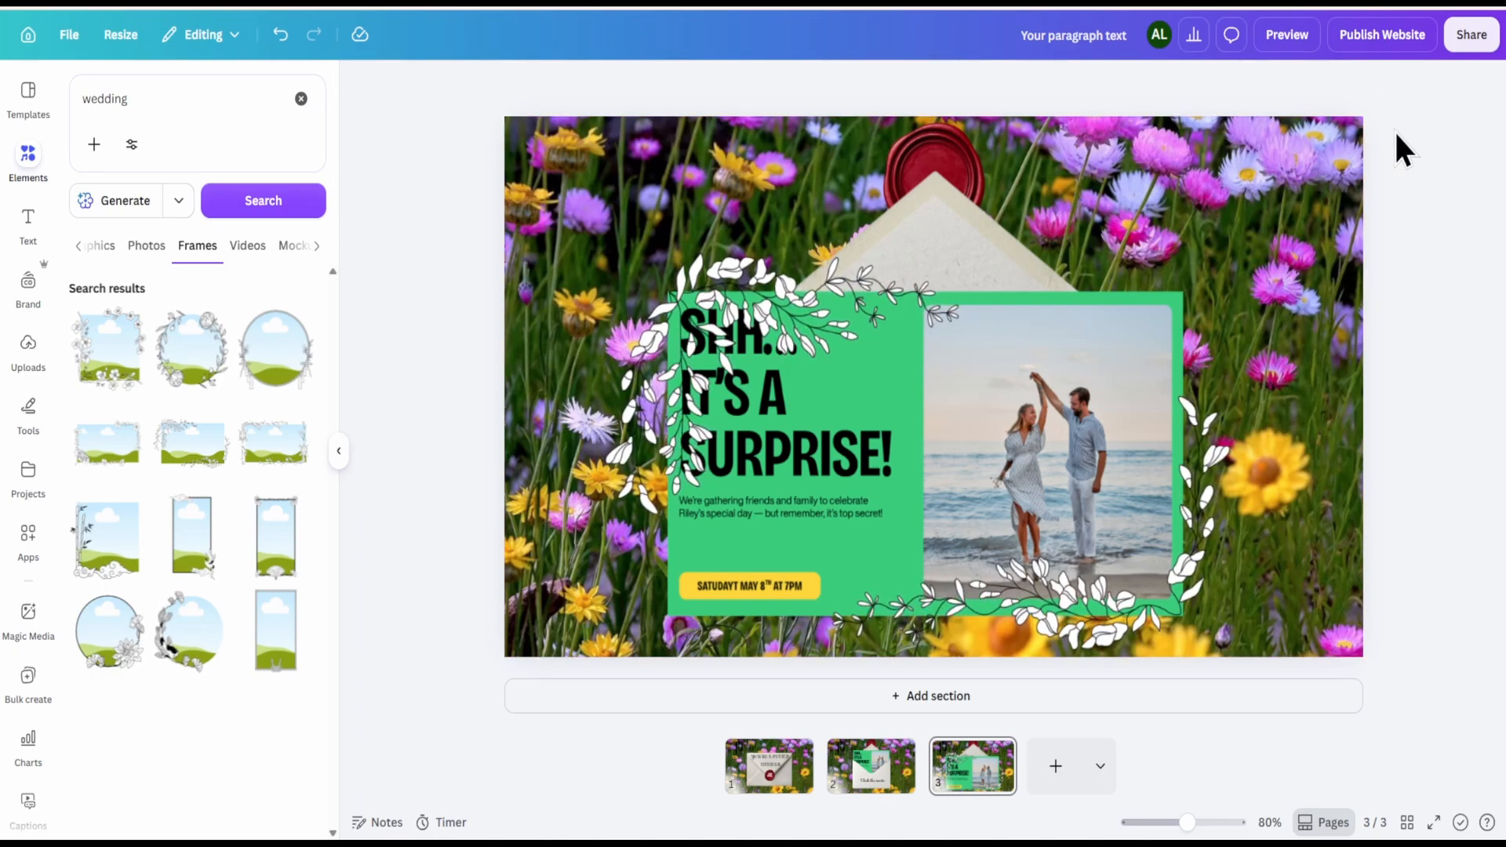
Open the website publishing options and turn off the navigation menu in the site settings
{"action": "left_click", "coordinate": [1382, 43]}
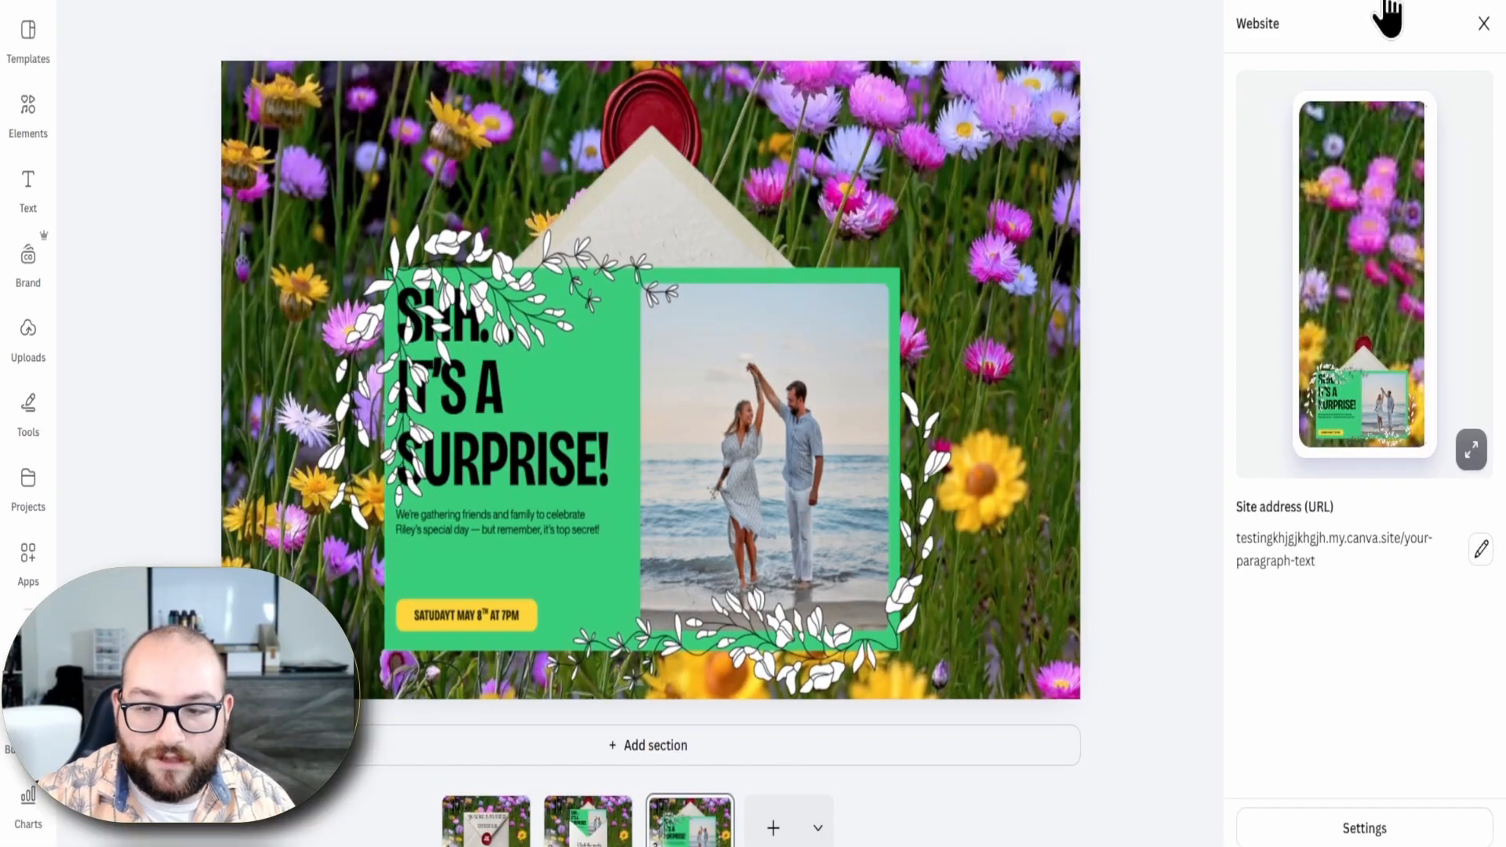
{"action": "left_click", "coordinate": [1482, 527]}
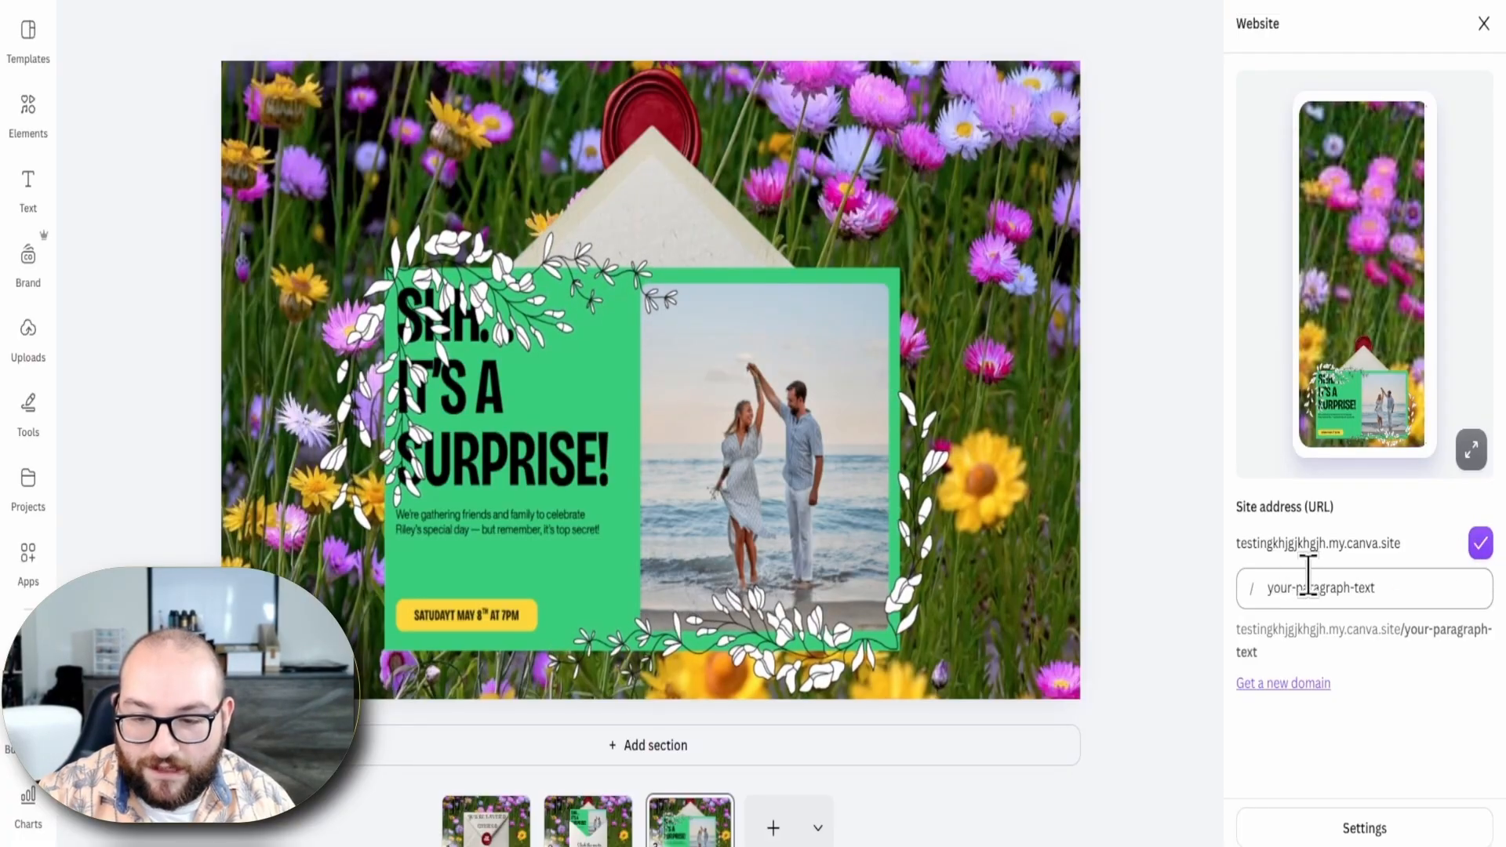
{"action": "left_click", "coordinate": [1479, 541]}
{"action": "left_click", "coordinate": [1478, 333]}
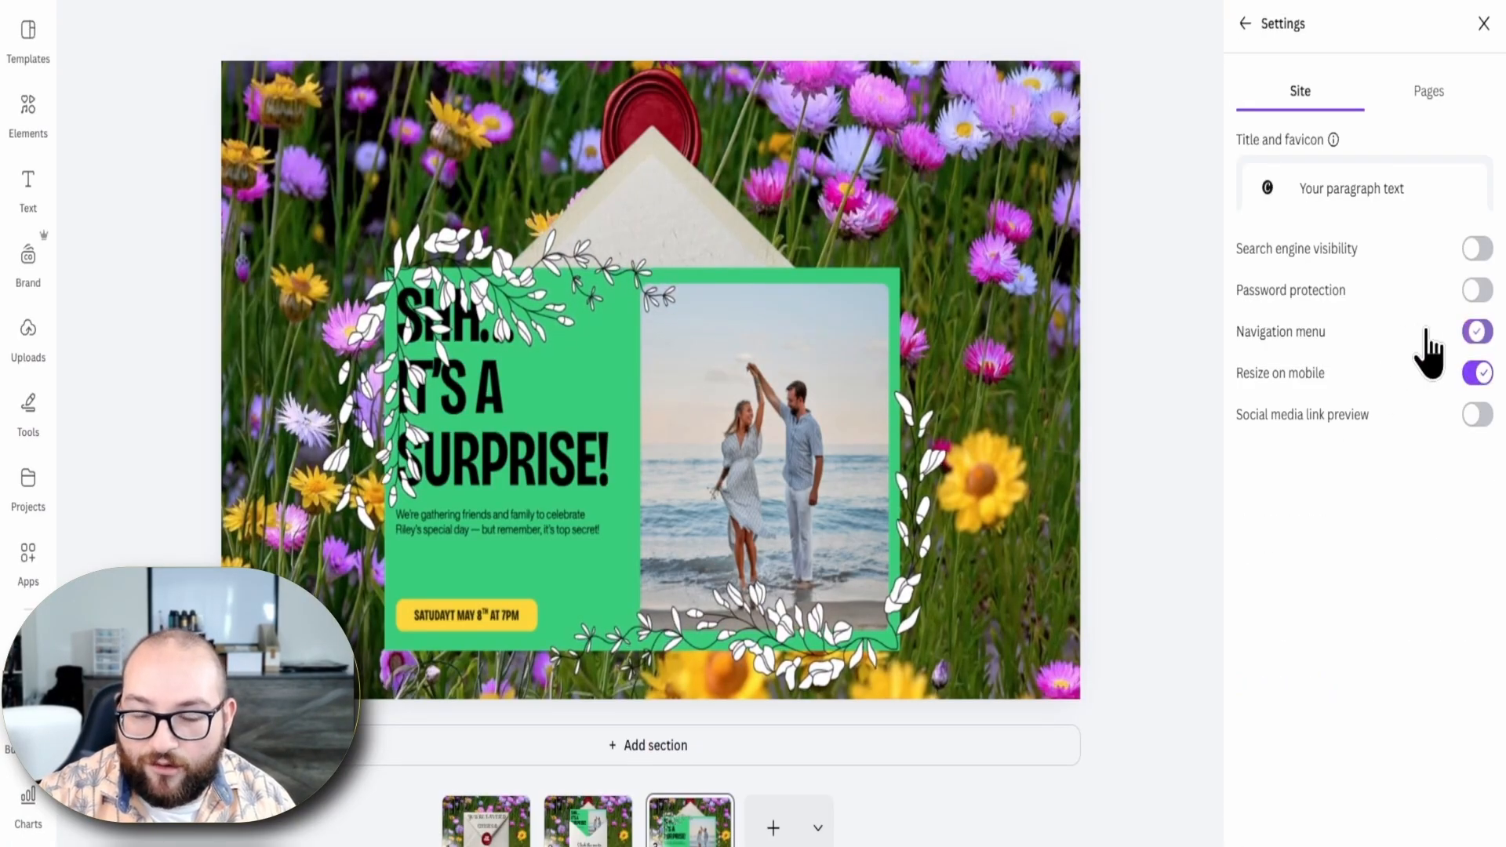
{"action": "left_click", "coordinate": [1333, 843]}
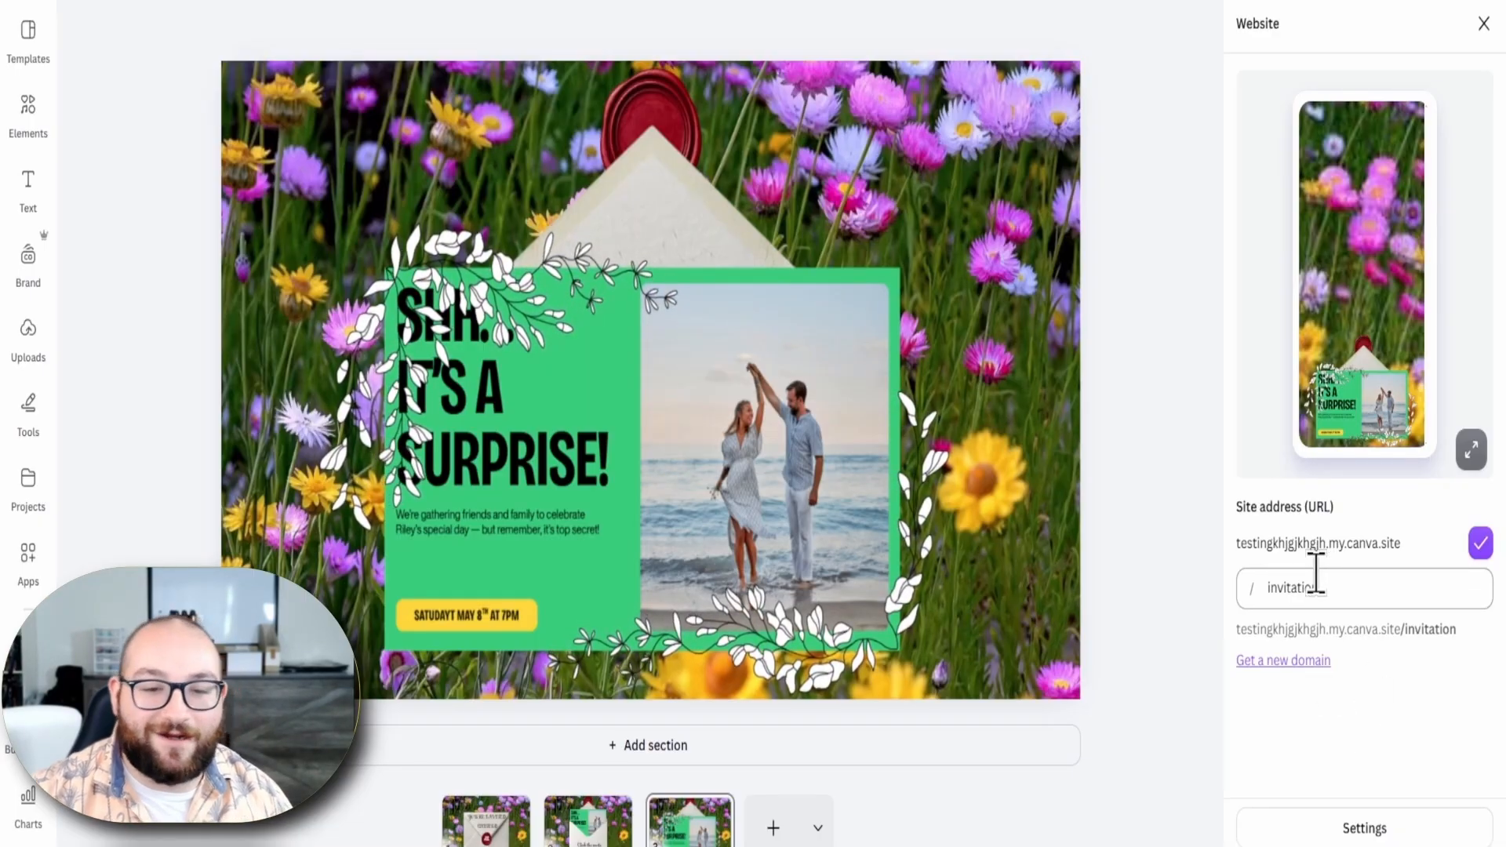
Check the custom domain options without choosing one and publish the website at its free Canva address
{"action": "left_click", "coordinate": [1309, 665]}
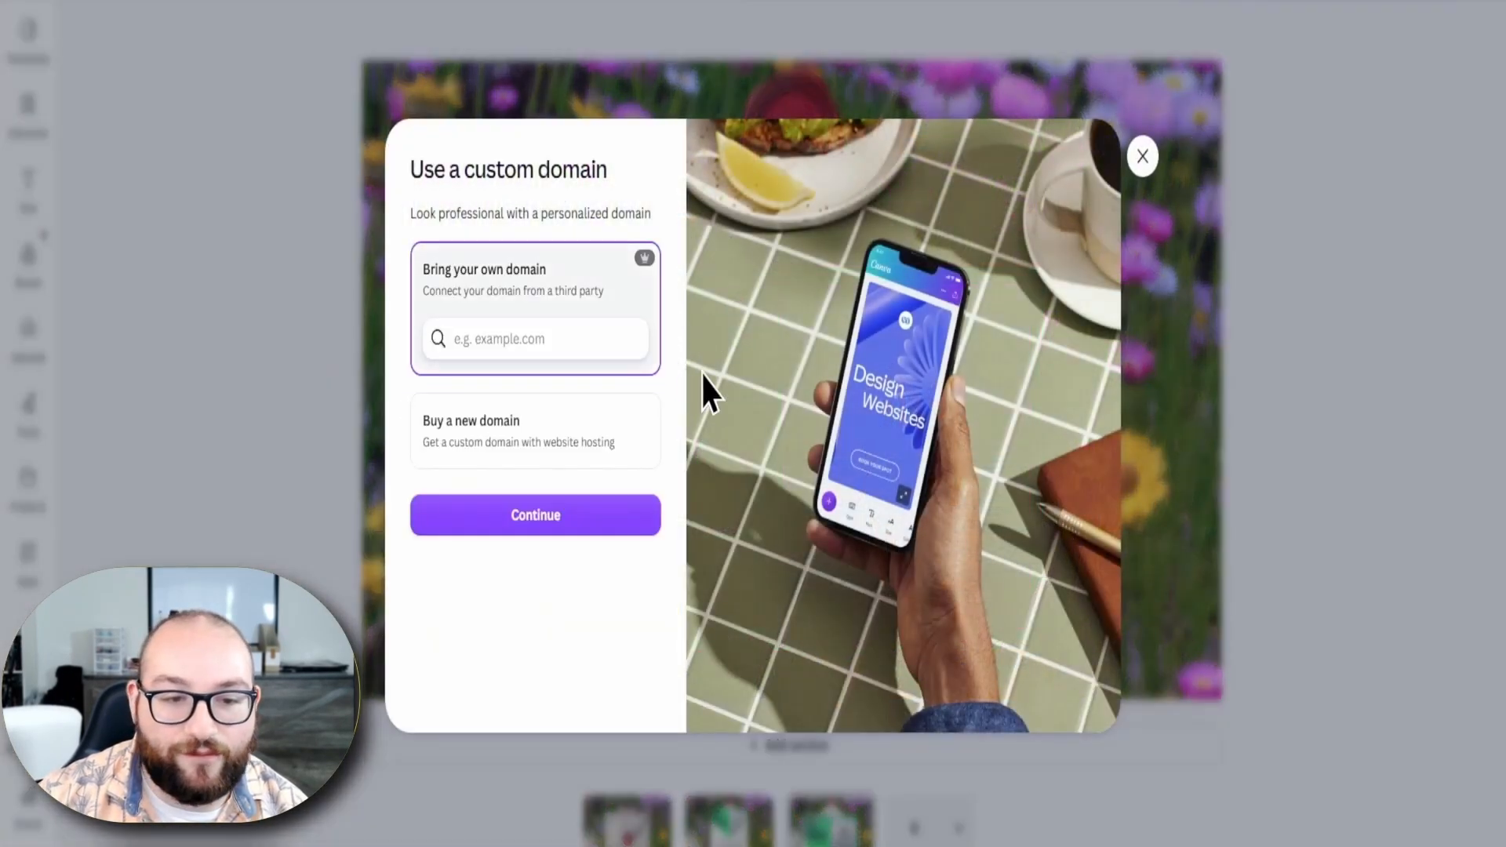
{"action": "left_click", "coordinate": [1142, 156]}
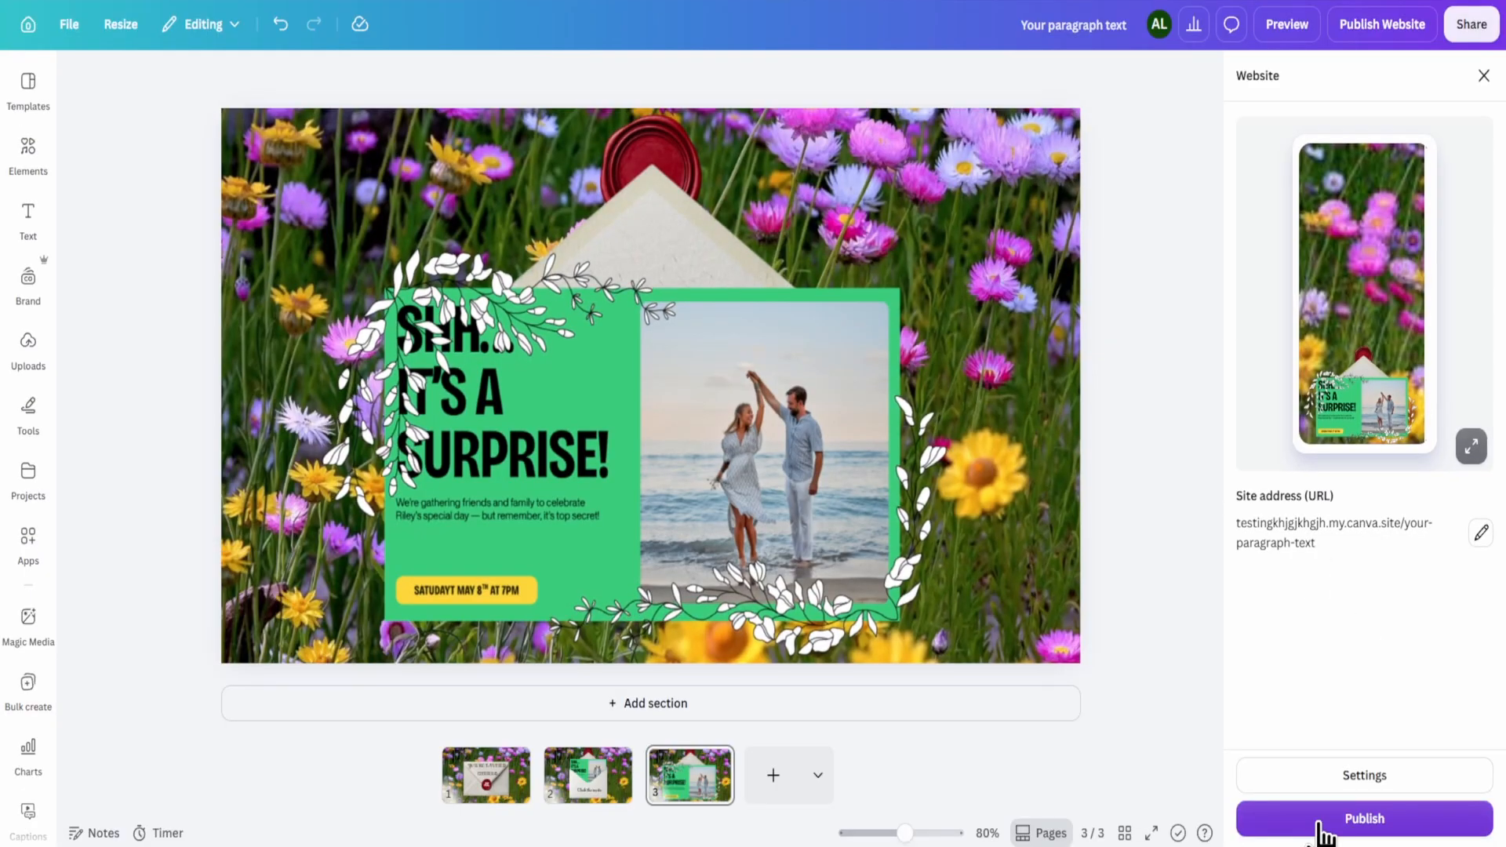
{"action": "left_click", "coordinate": [1321, 817]}
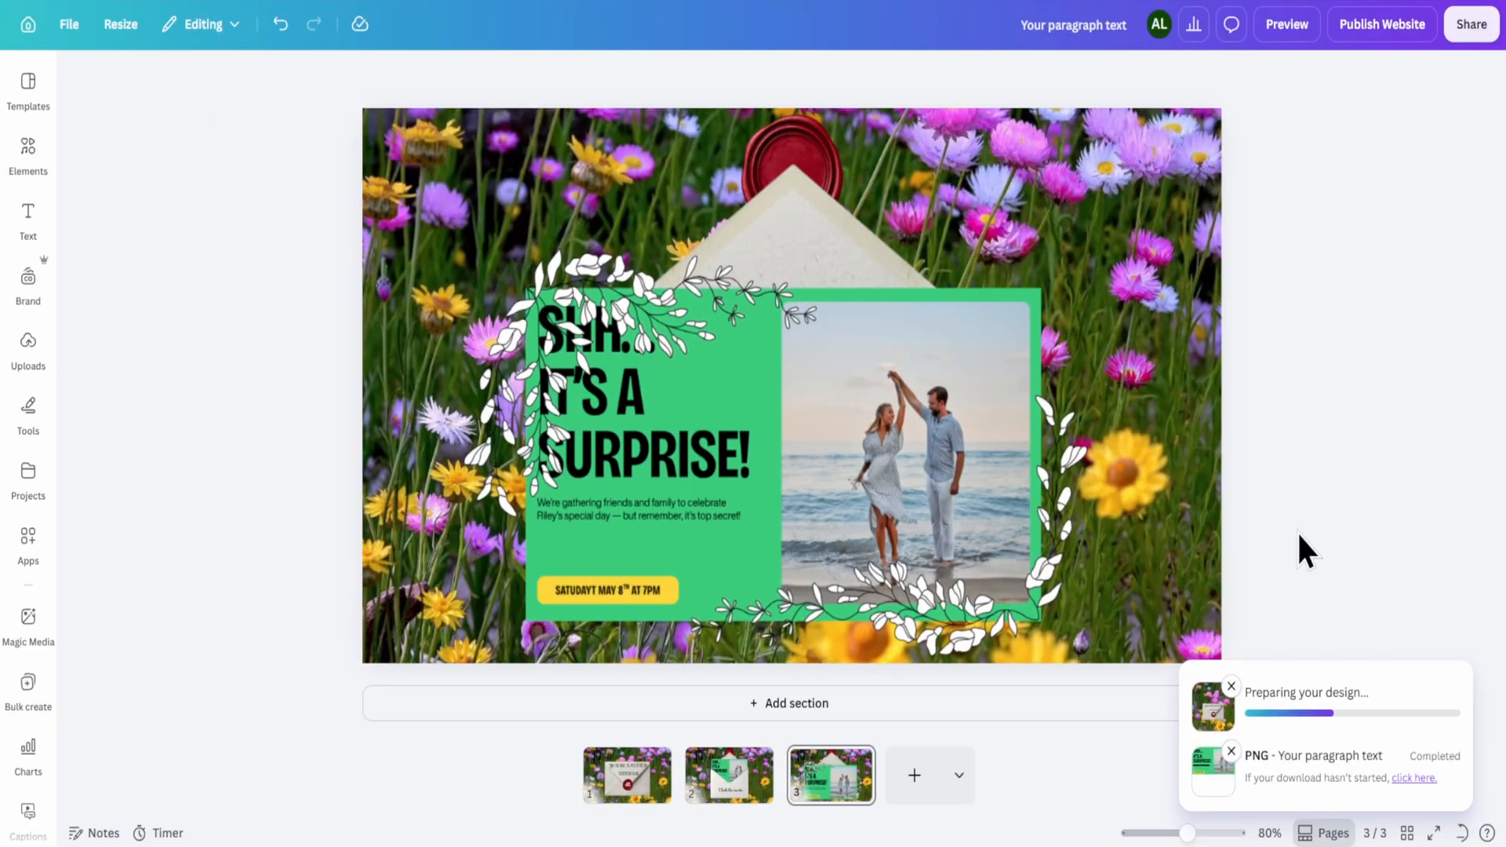